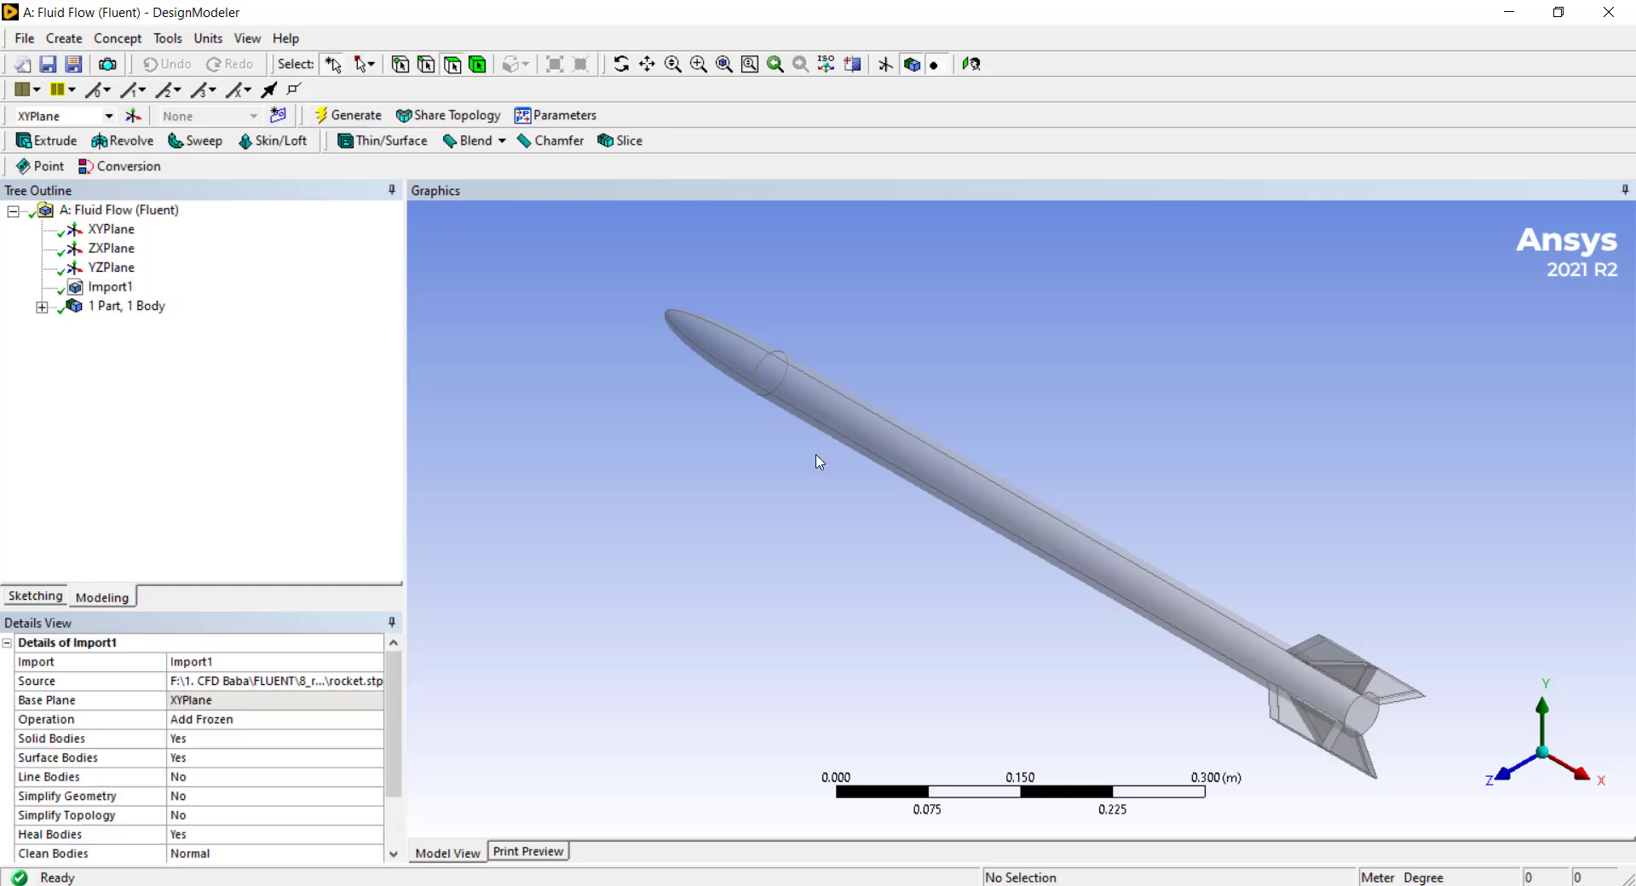
Orbit and zoom around the rocket model to inspect its body and fins.
mouse_move(944, 619)
middle_mouse_down()
mouse_move(961, 559)
mouse_move(994, 559)
mouse_move(979, 617)
mouse_move(972, 606)
middle_mouse_up()
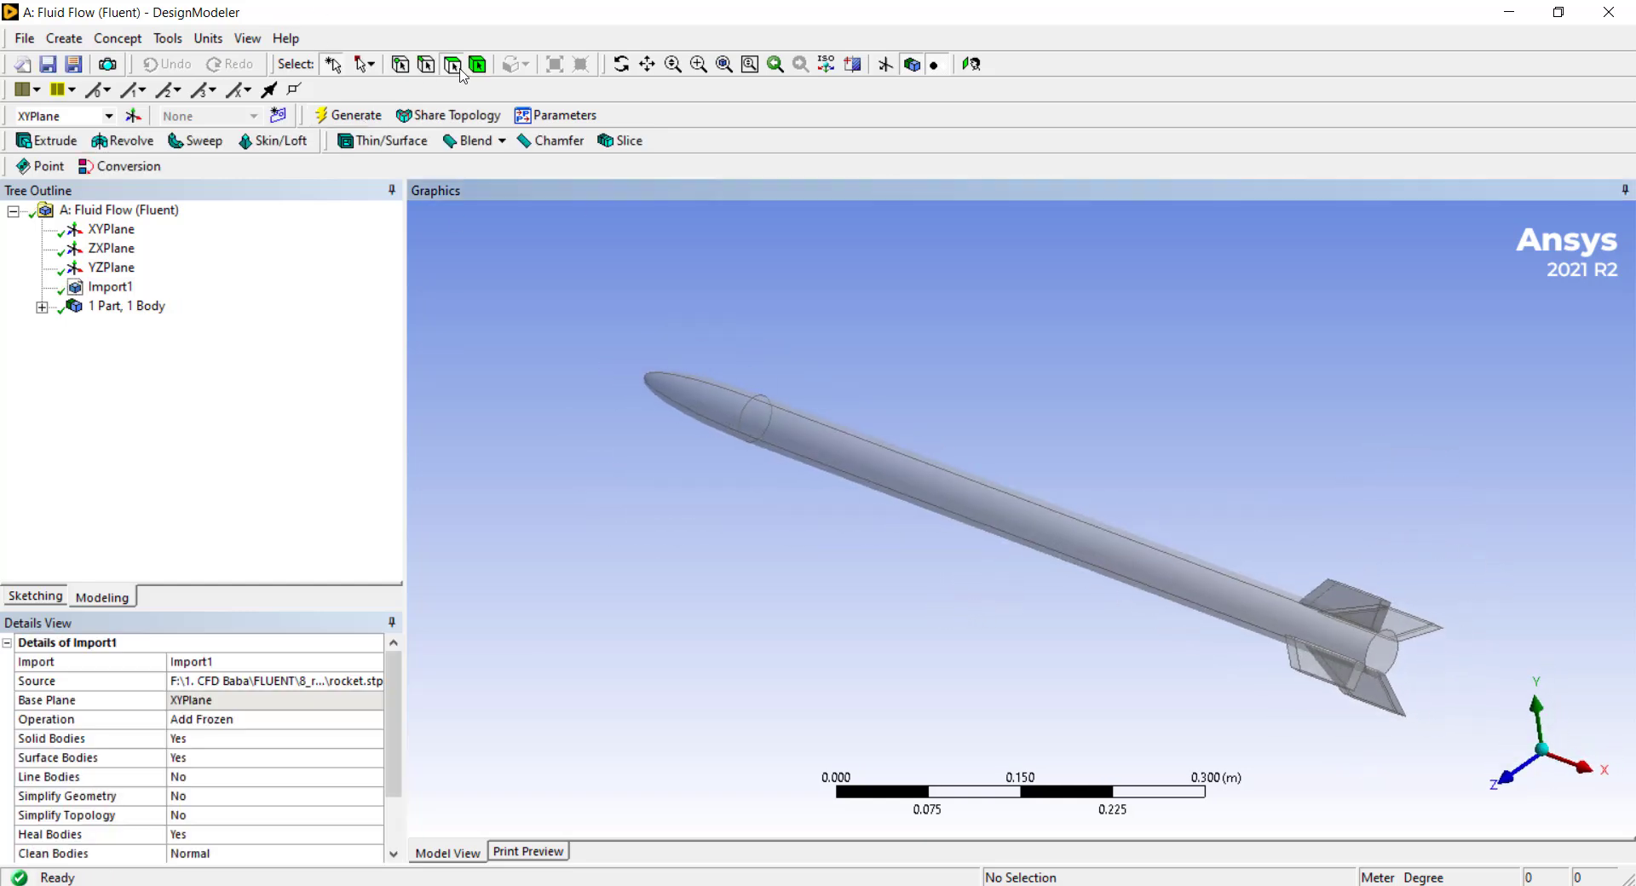
left_click(1373, 585)
scroll(877, 529, "up", 5)
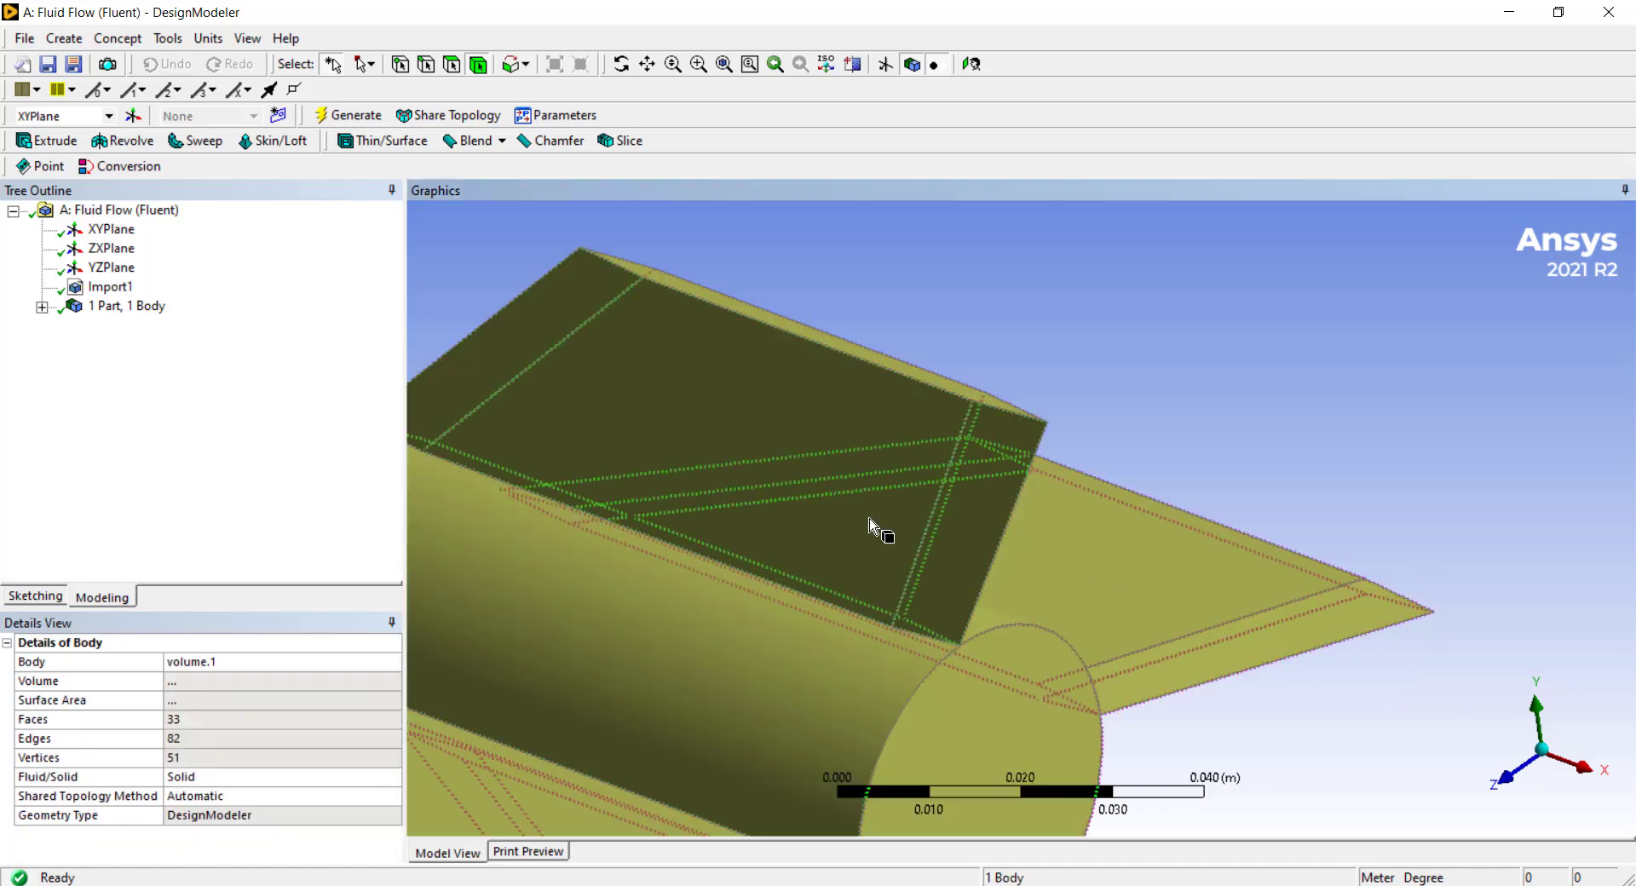
middle_click_drag(877, 529, 807, 511)
scroll(807, 511, "down", 8)
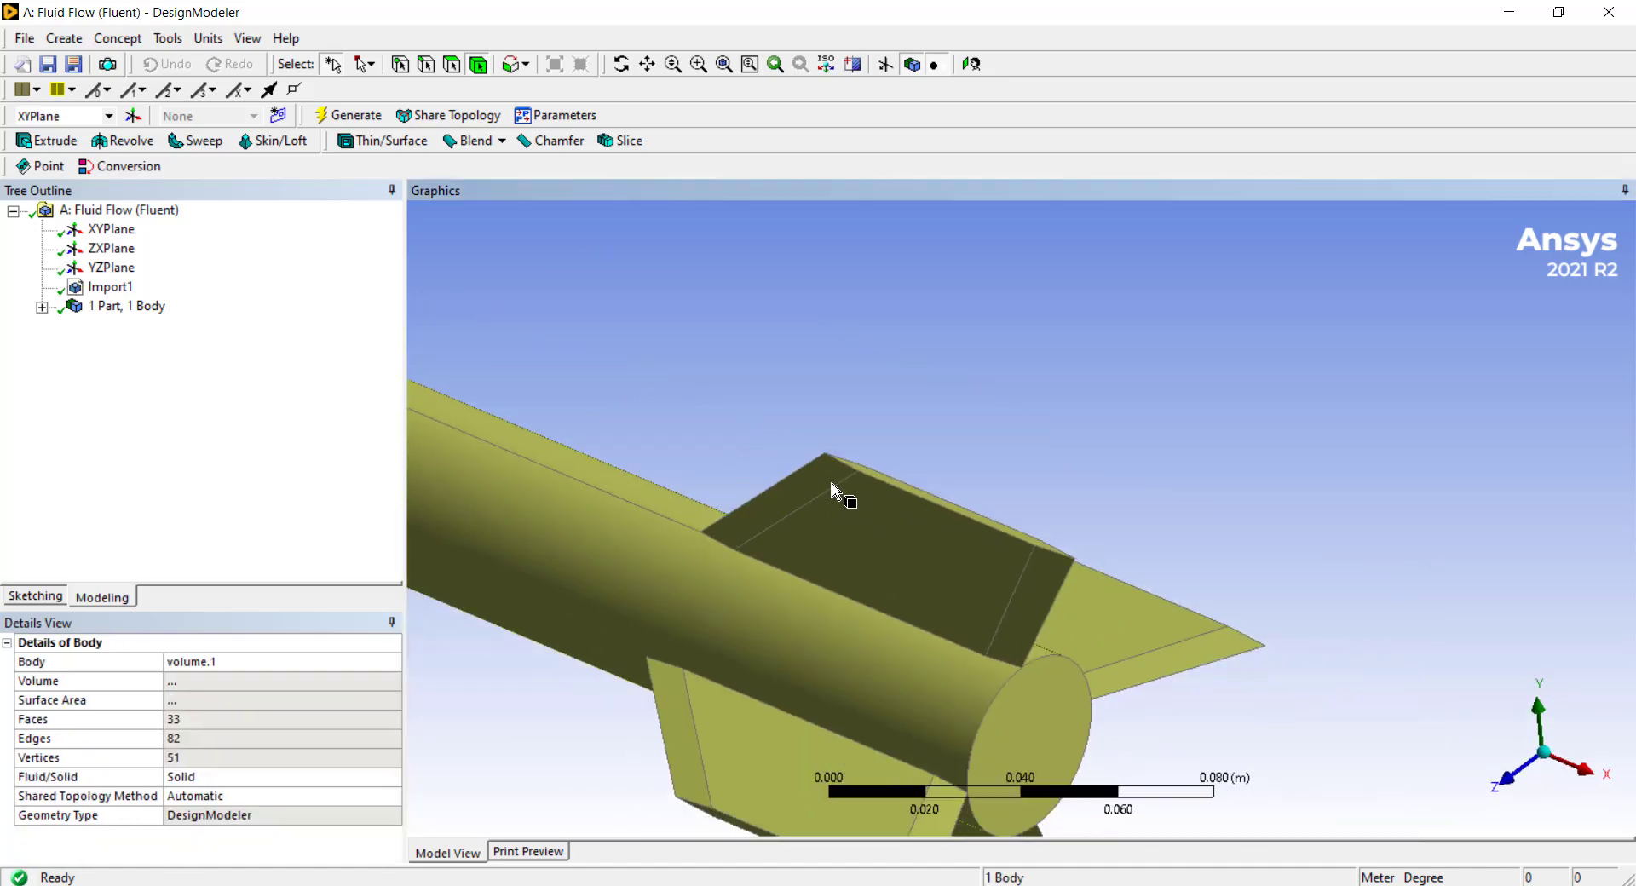
scroll(1015, 576, "down", 4)
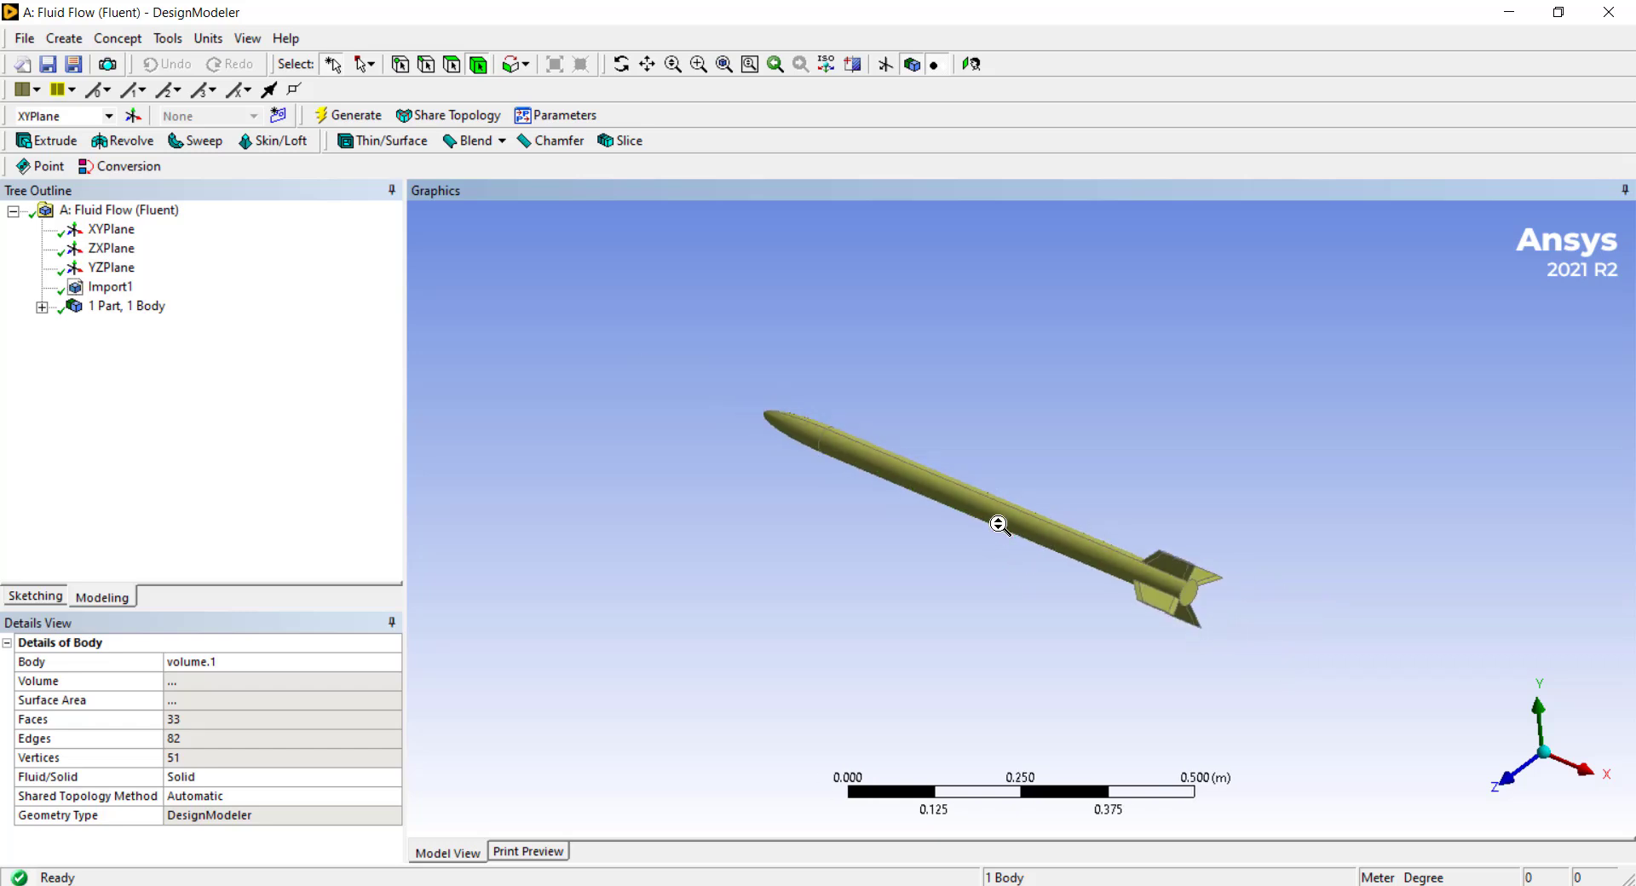
middle_click_drag(886, 548, 1070, 496)
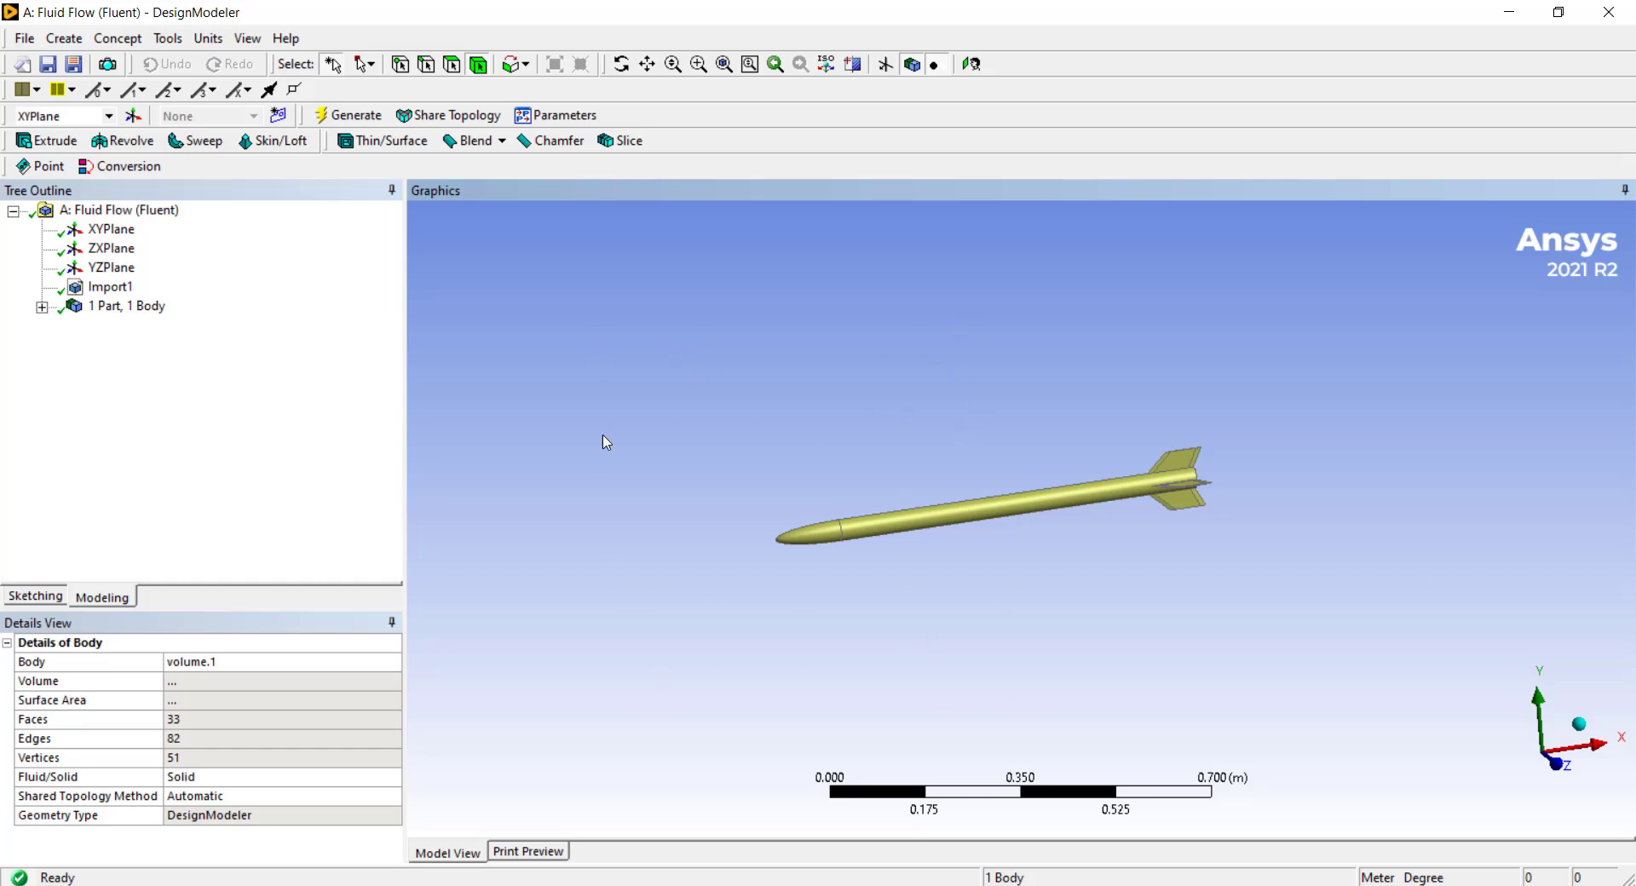
Add an enclosure with 3 m +X and 2 m -X cushions, 1 m elsewhere, and generate it.
left_click(41, 307)
left_click(1136, 522)
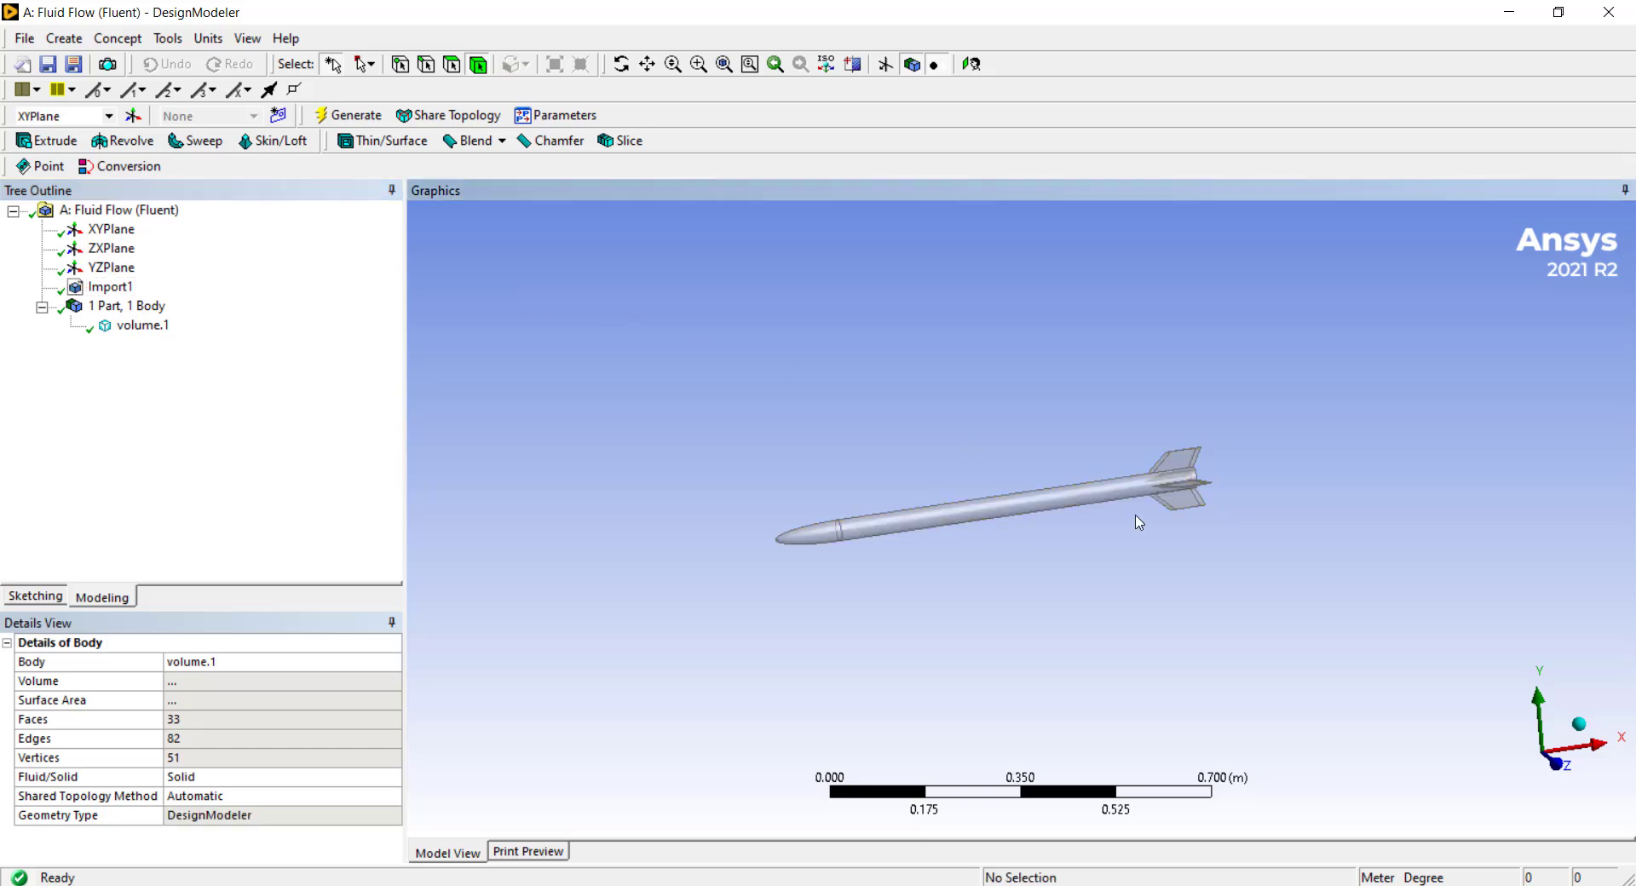
left_click(169, 38)
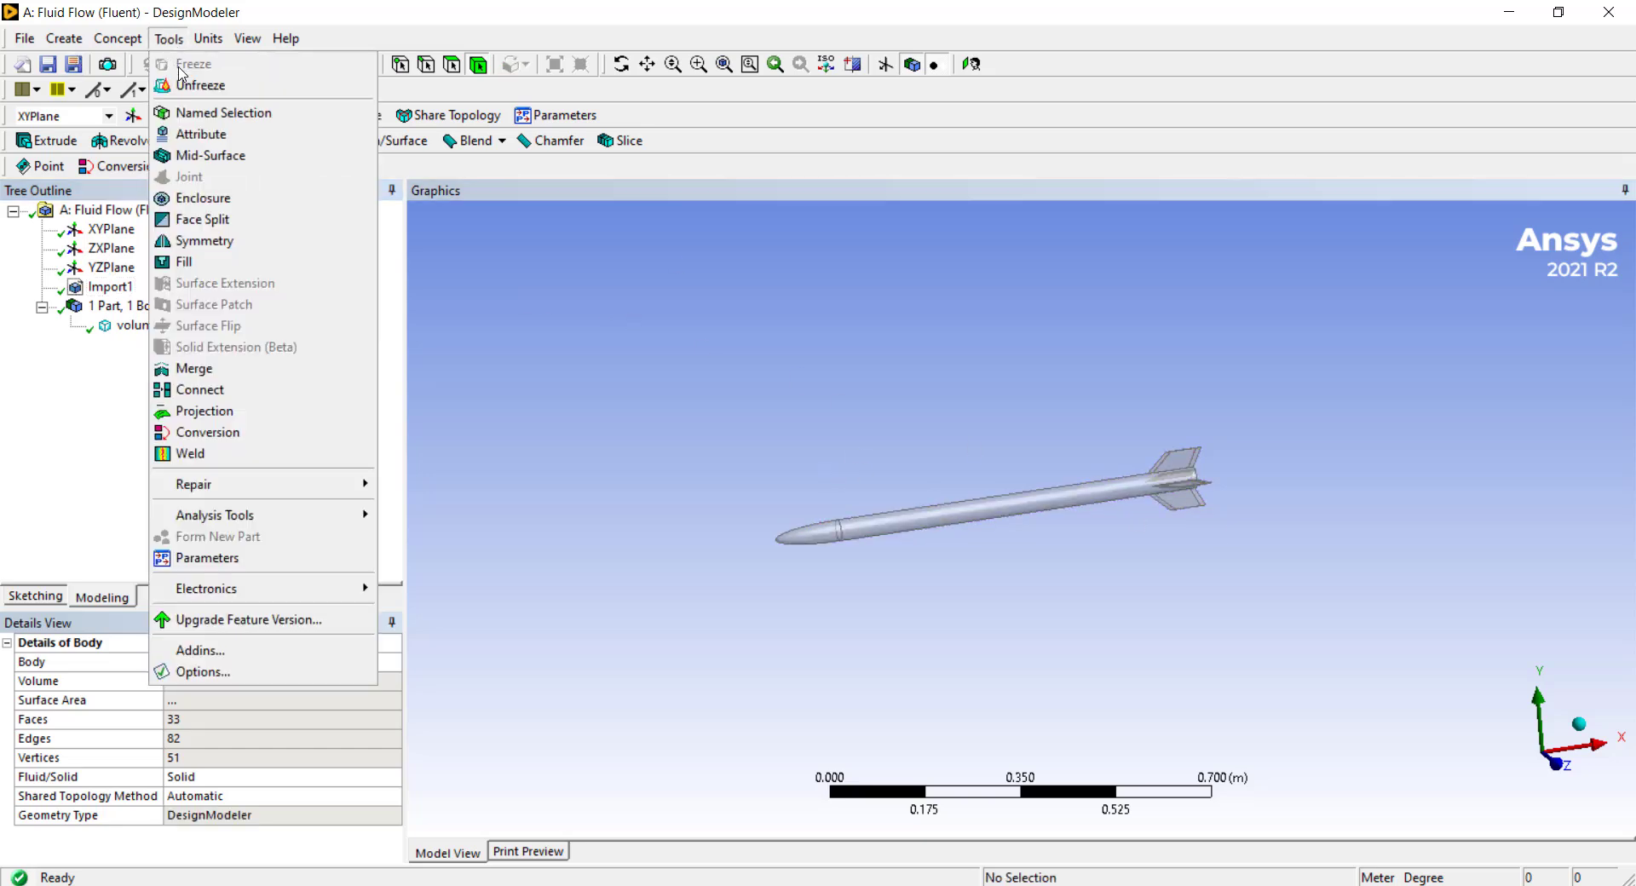
left_click(204, 199)
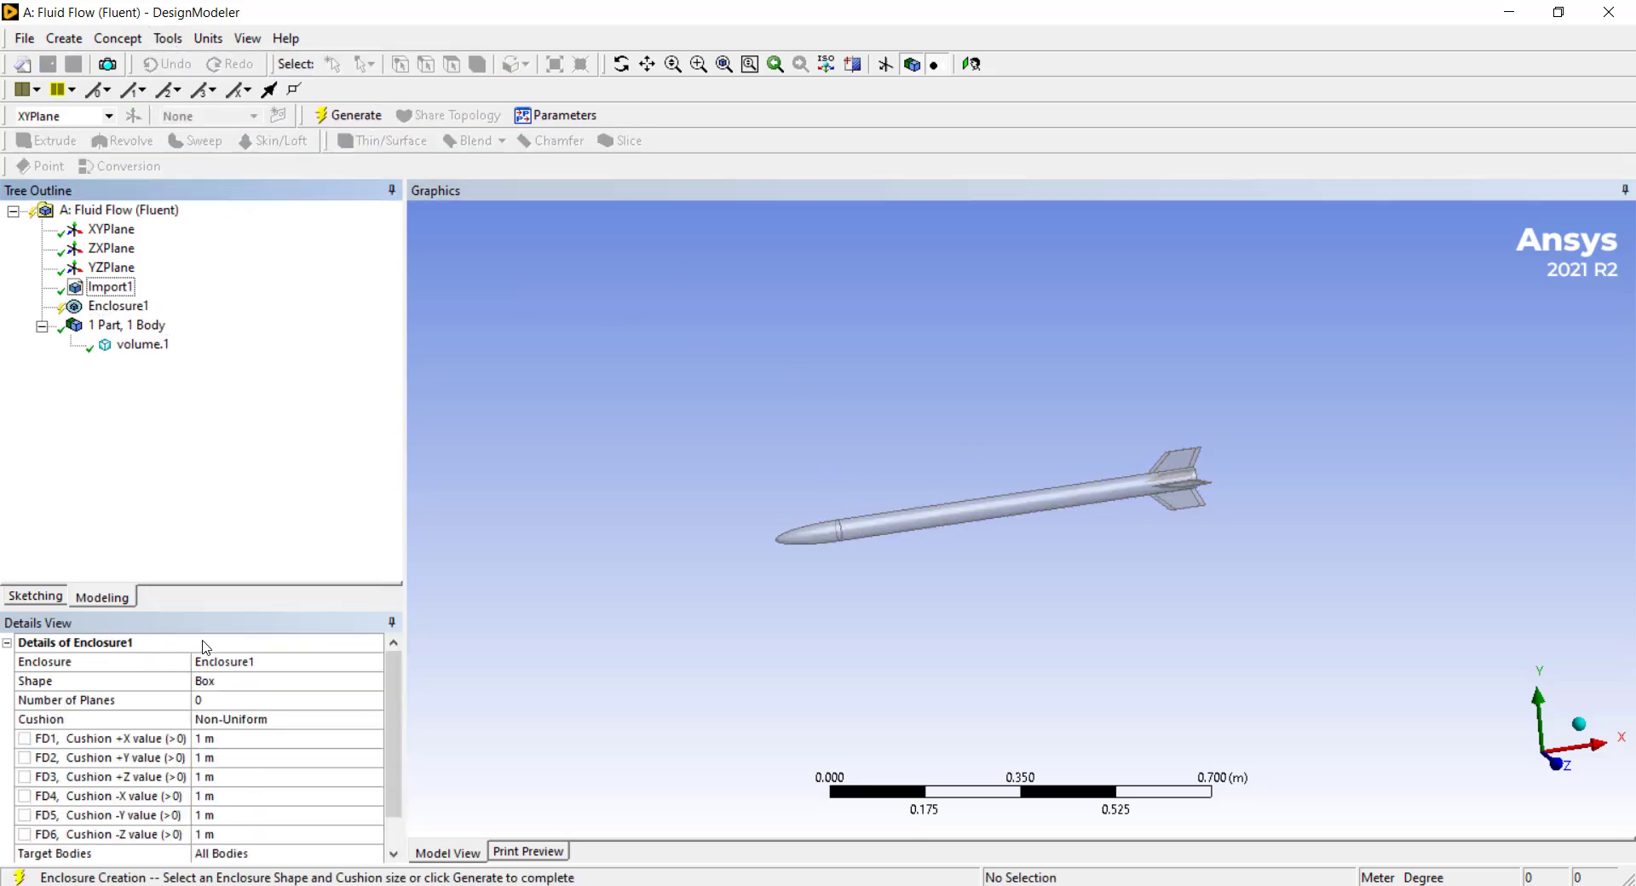
left_click(232, 744)
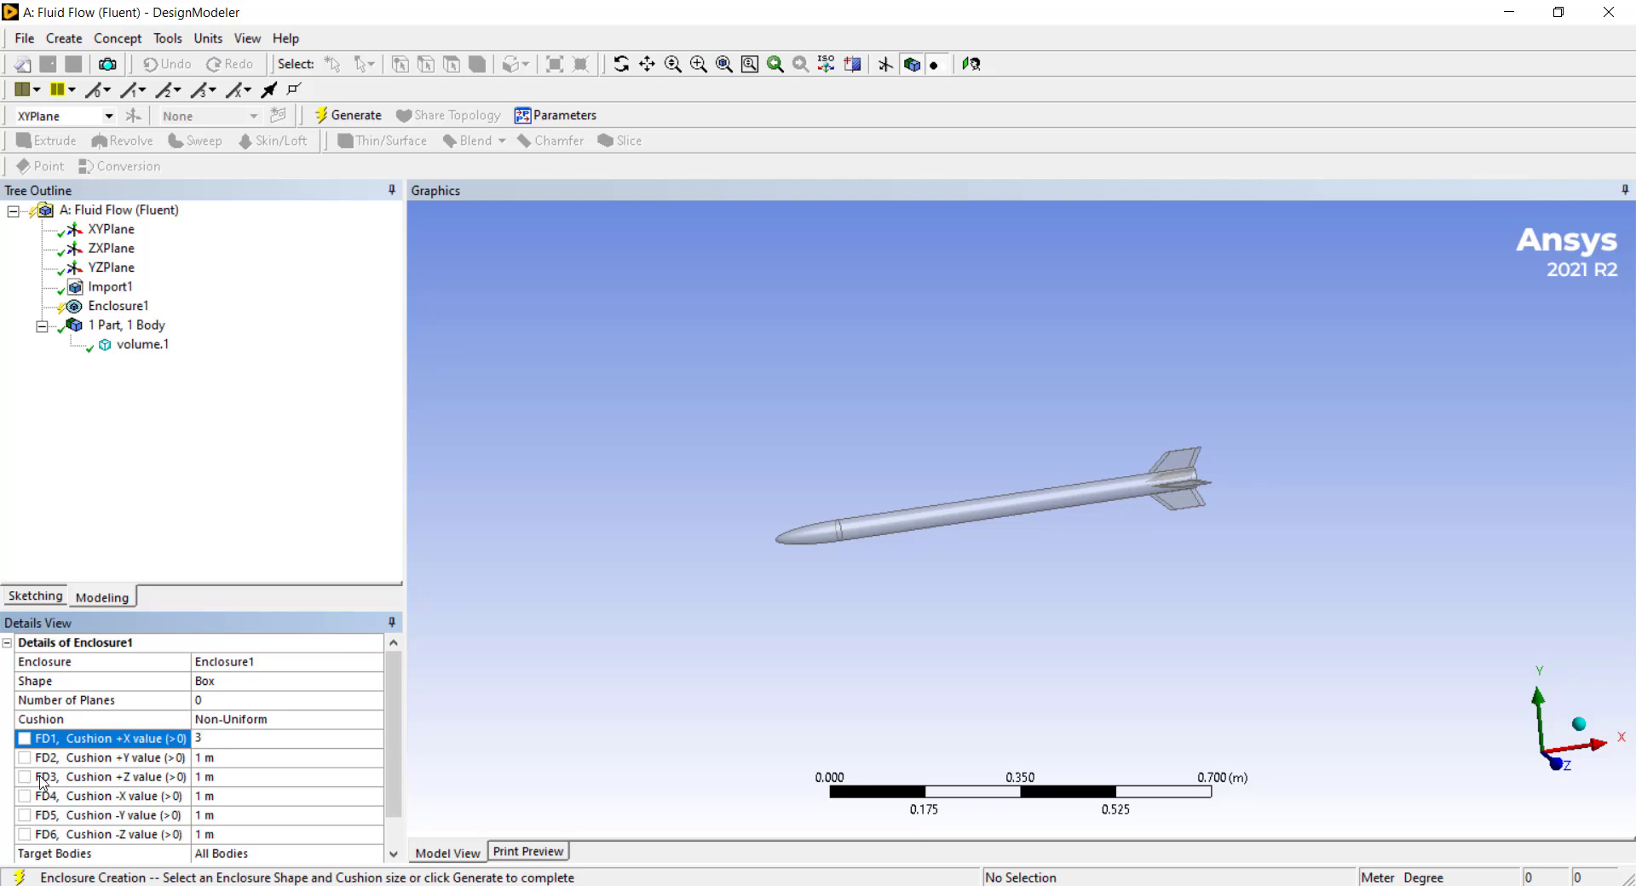
left_click(227, 758)
left_click(237, 796)
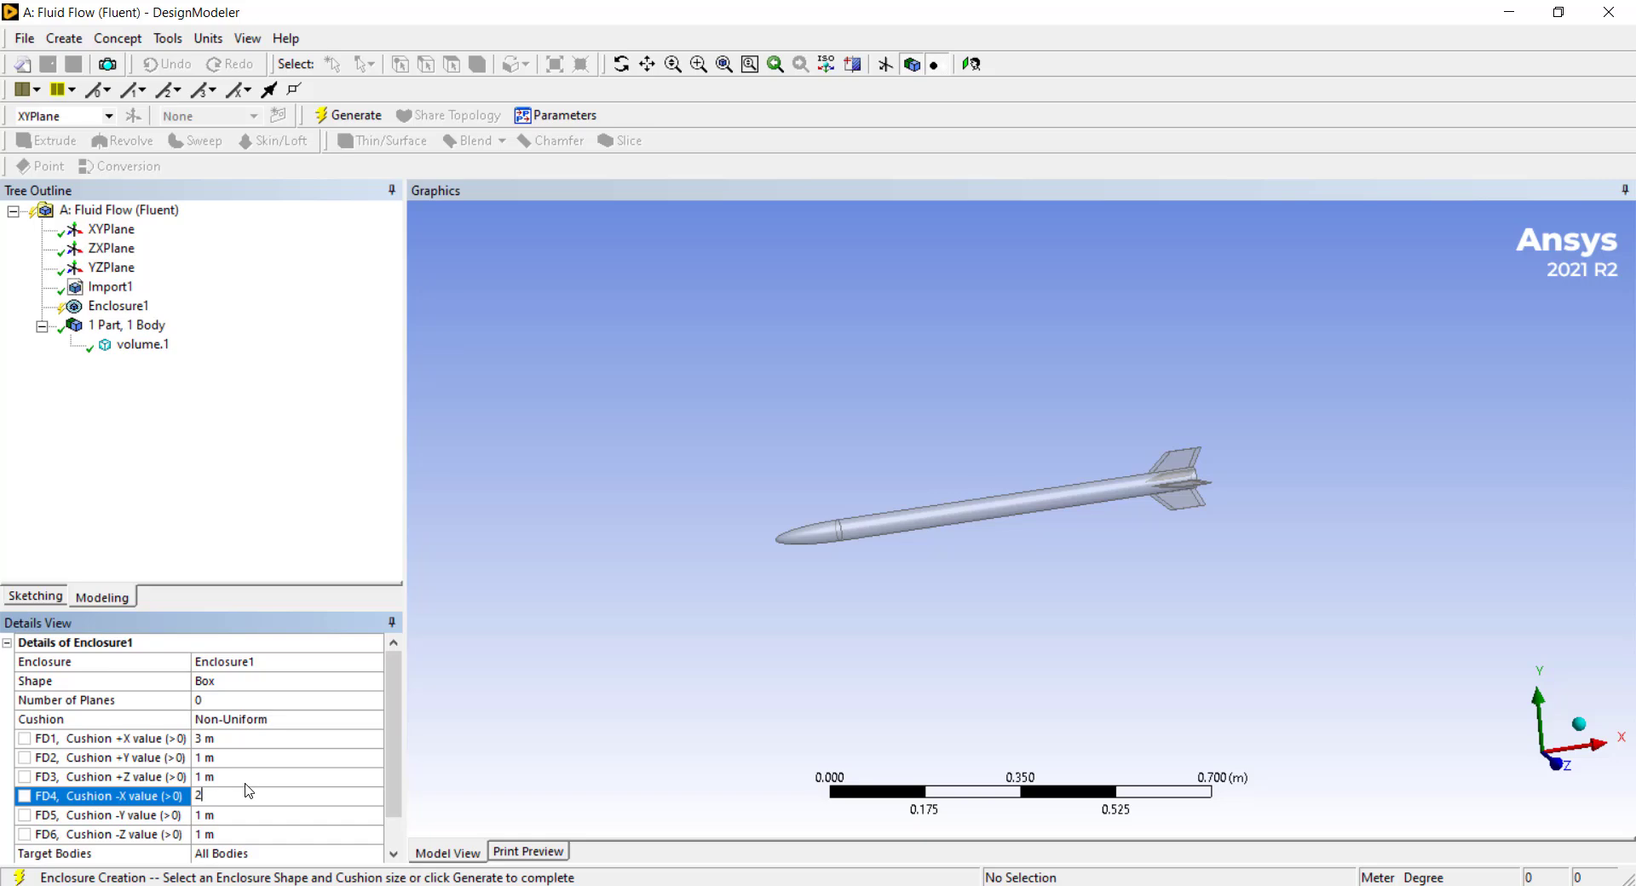
left_click(375, 118)
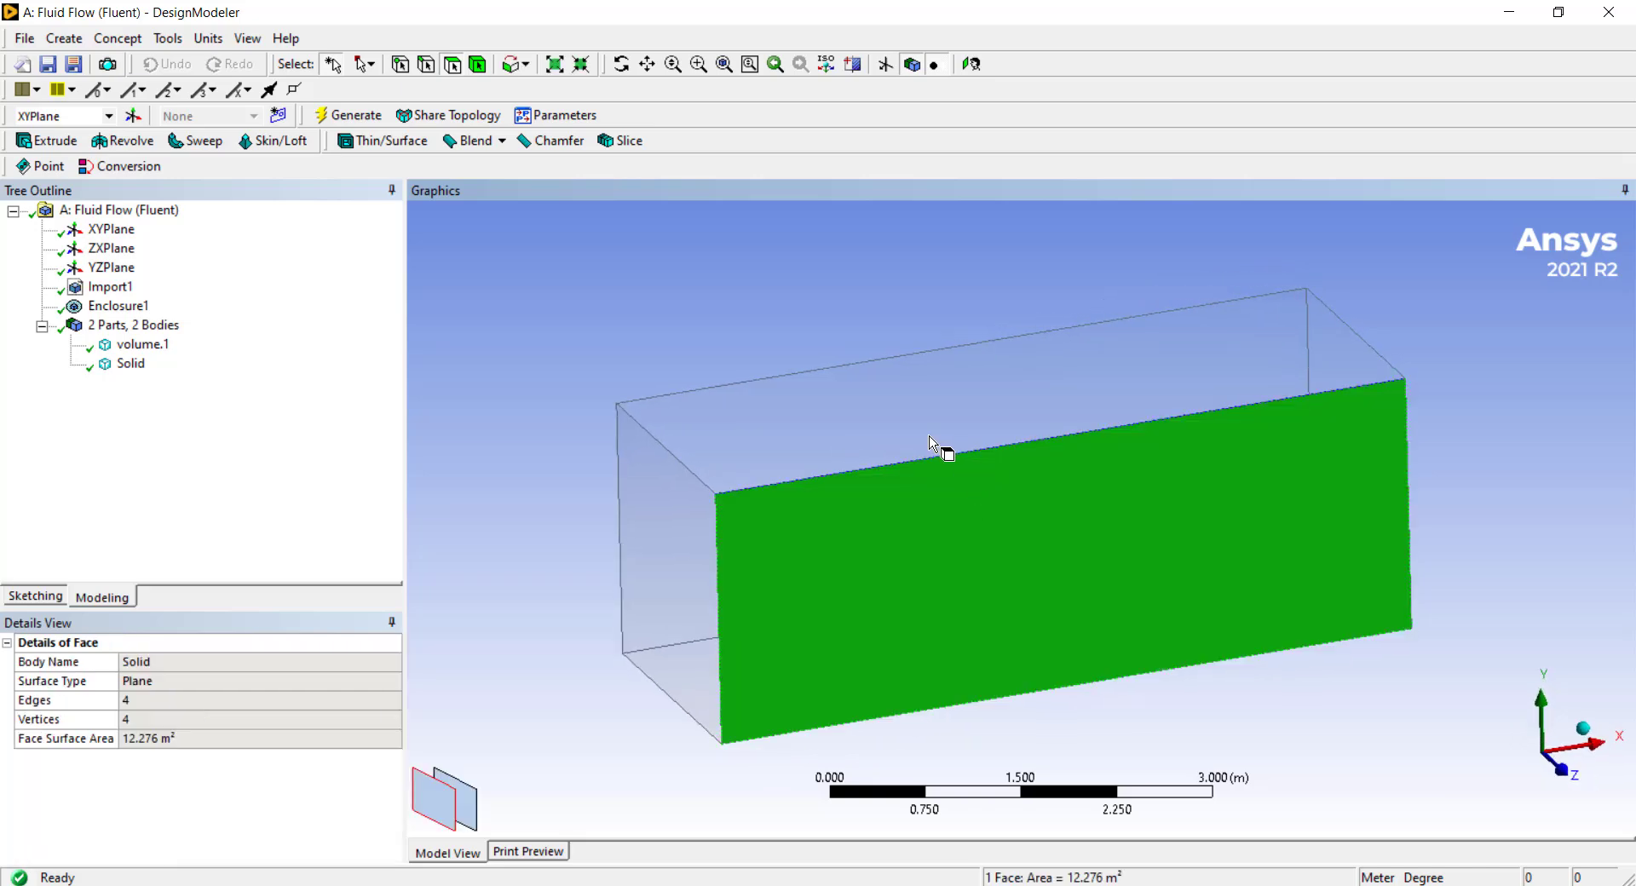
middle_click_drag(894, 427, 828, 416)
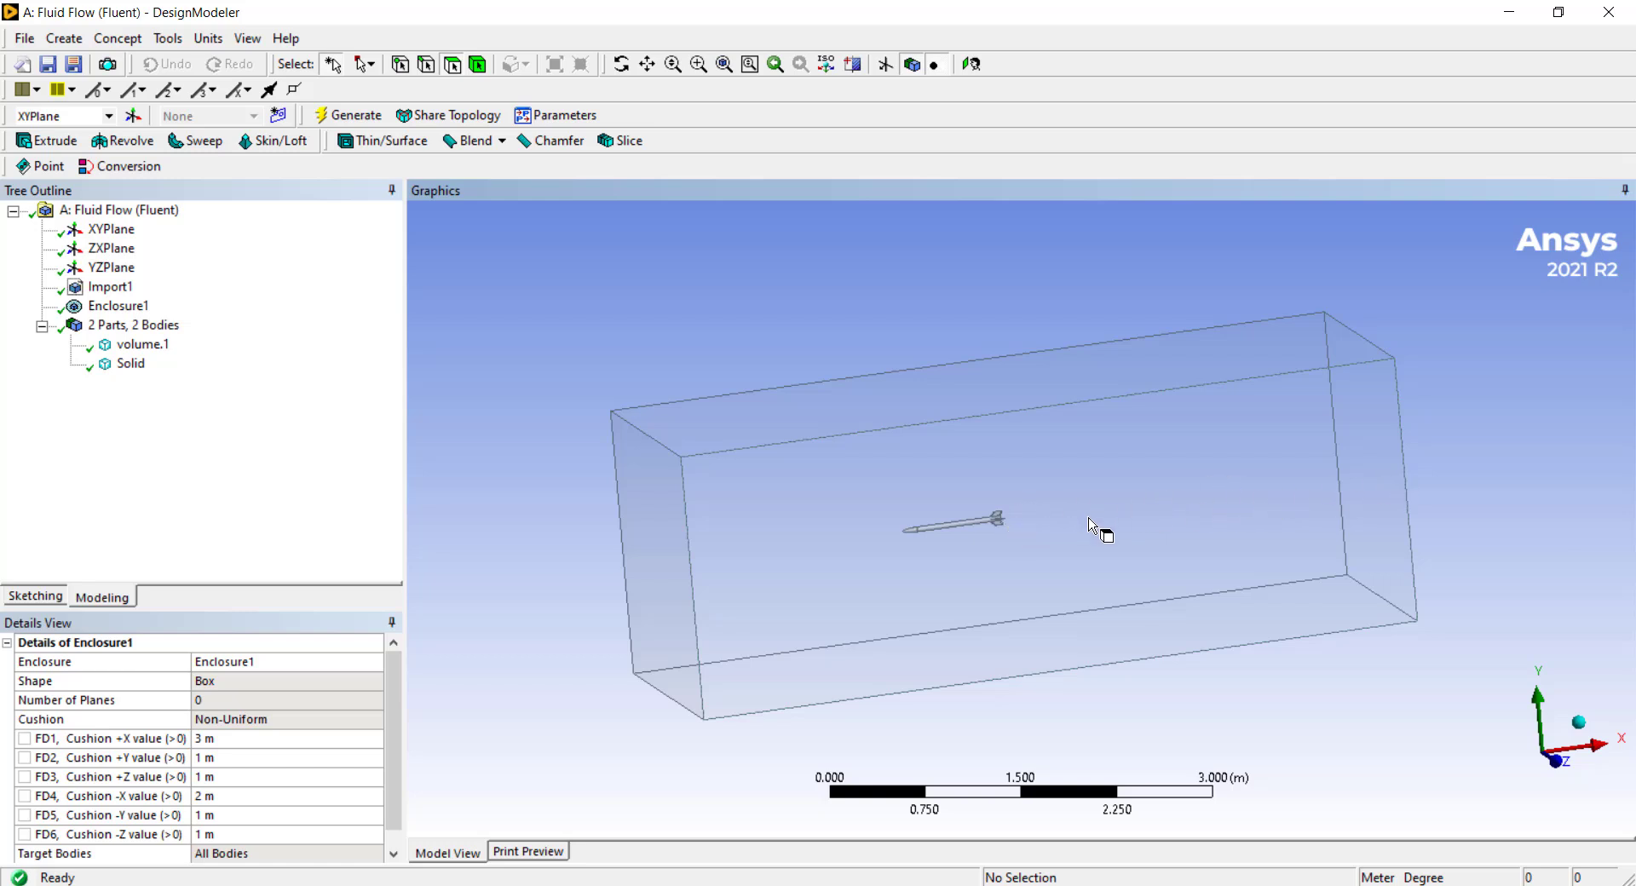
middle_click_drag(1103, 533, 1161, 508)
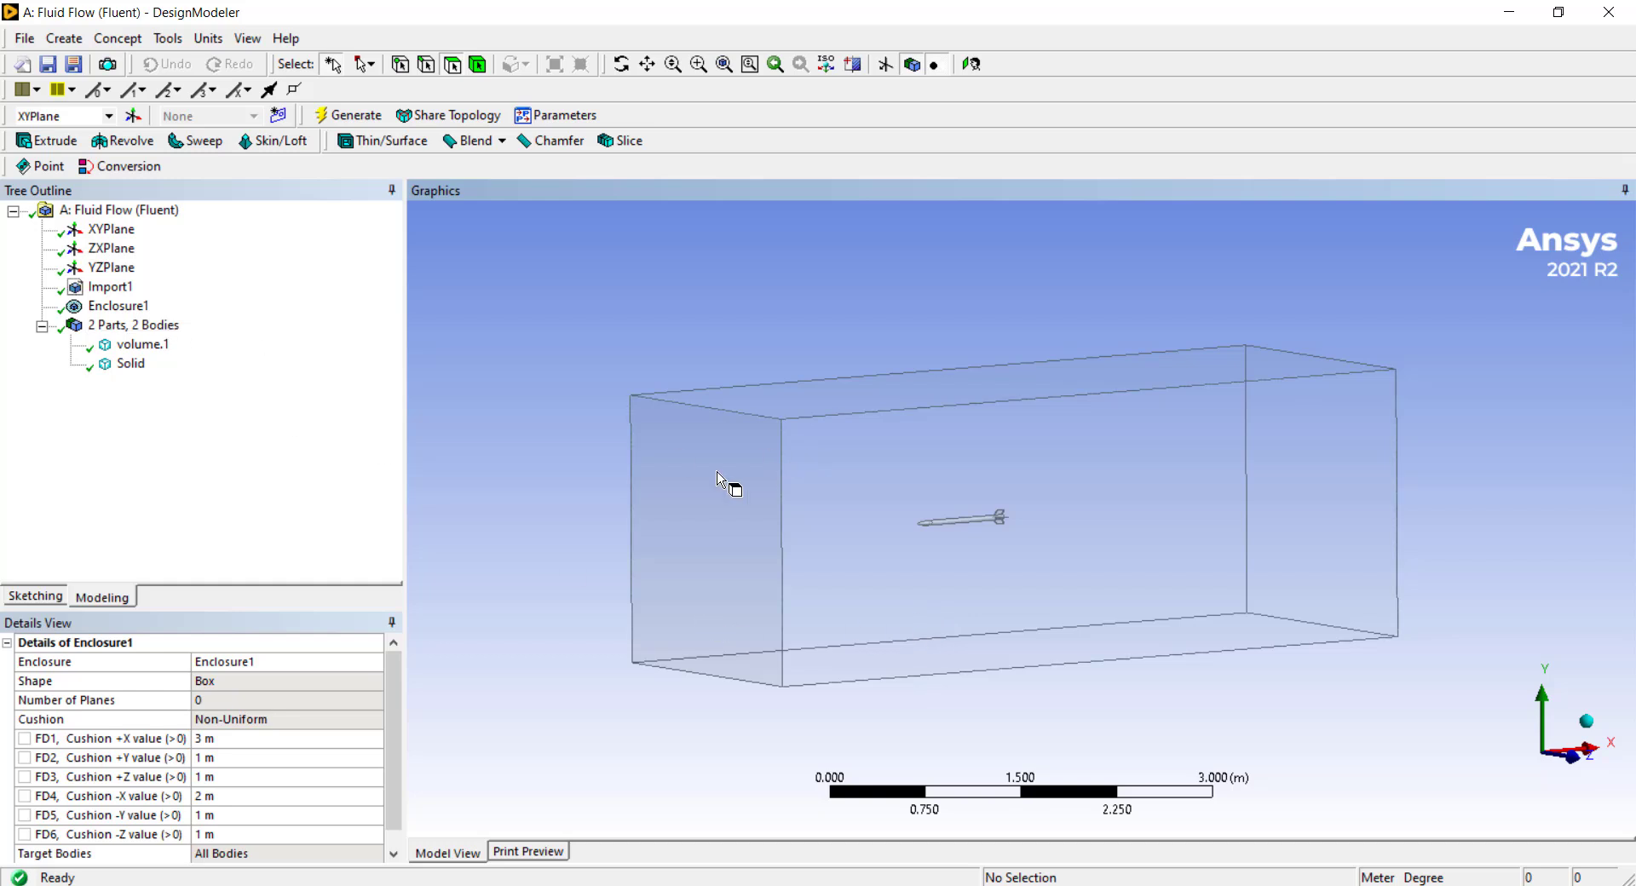
left_click(128, 343)
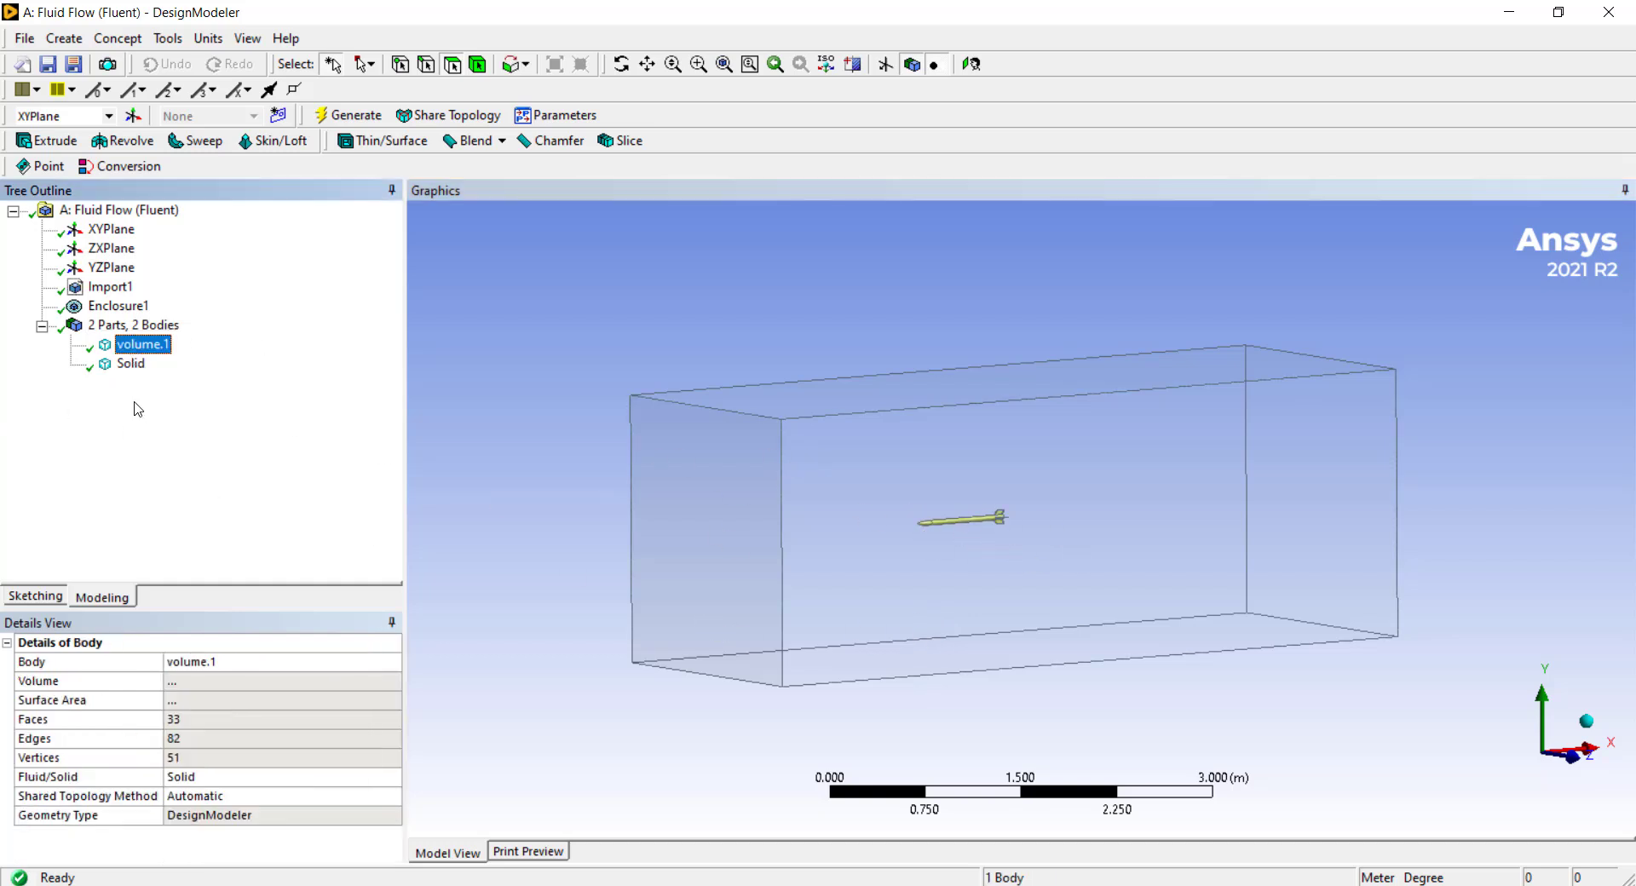
left_click(130, 363)
left_click(469, 358)
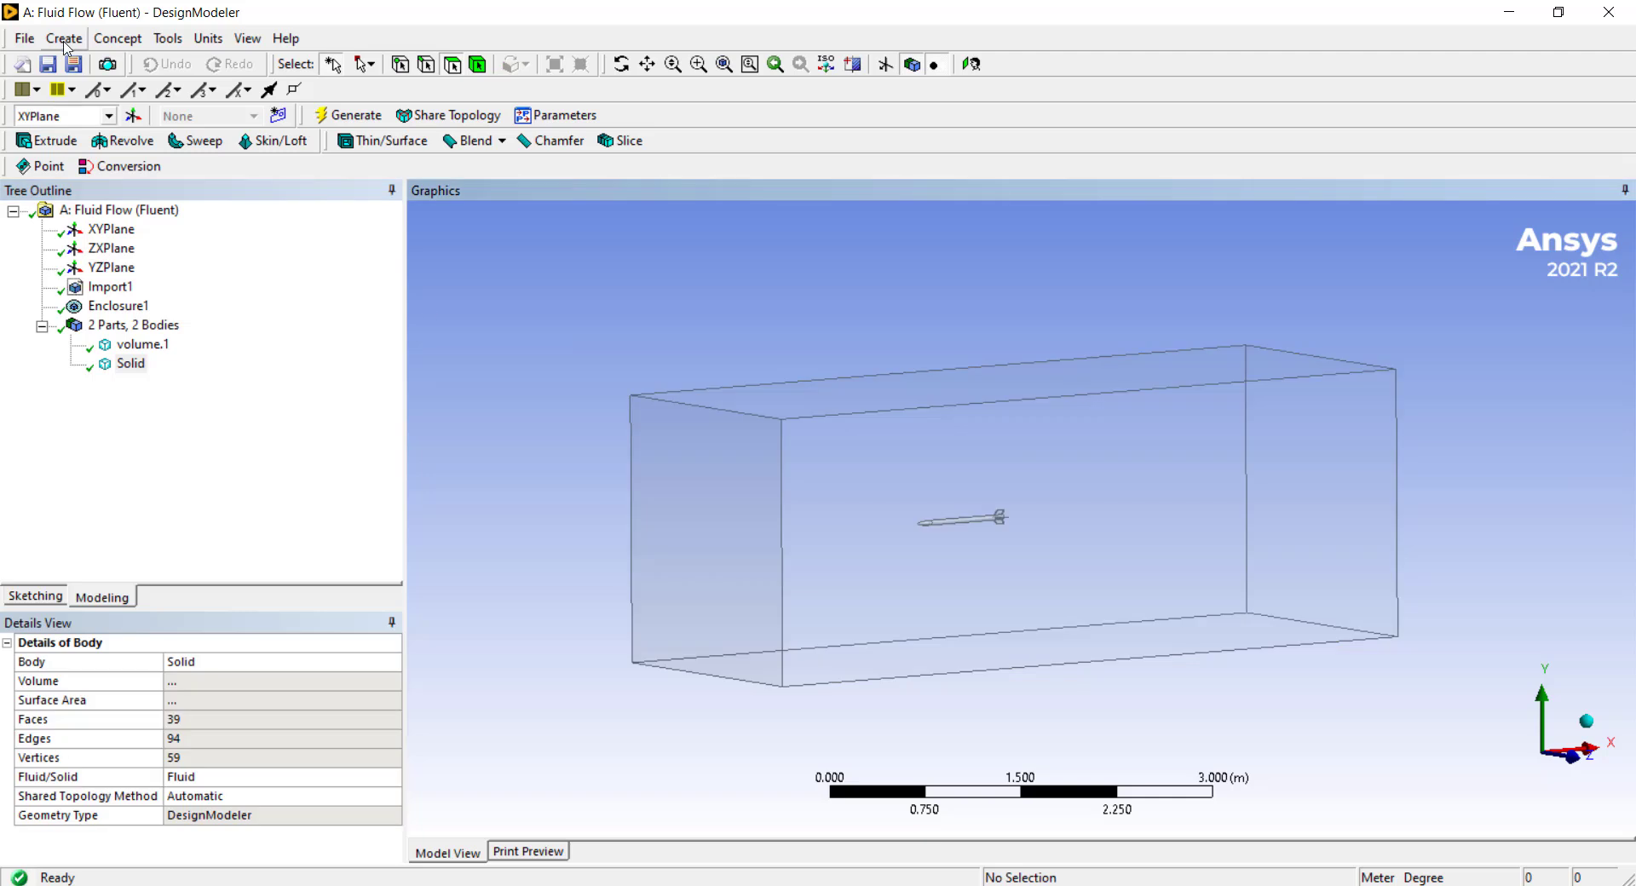
Add a Boolean Subtract operation with the enclosure Solid as the target body.
left_click(65, 38)
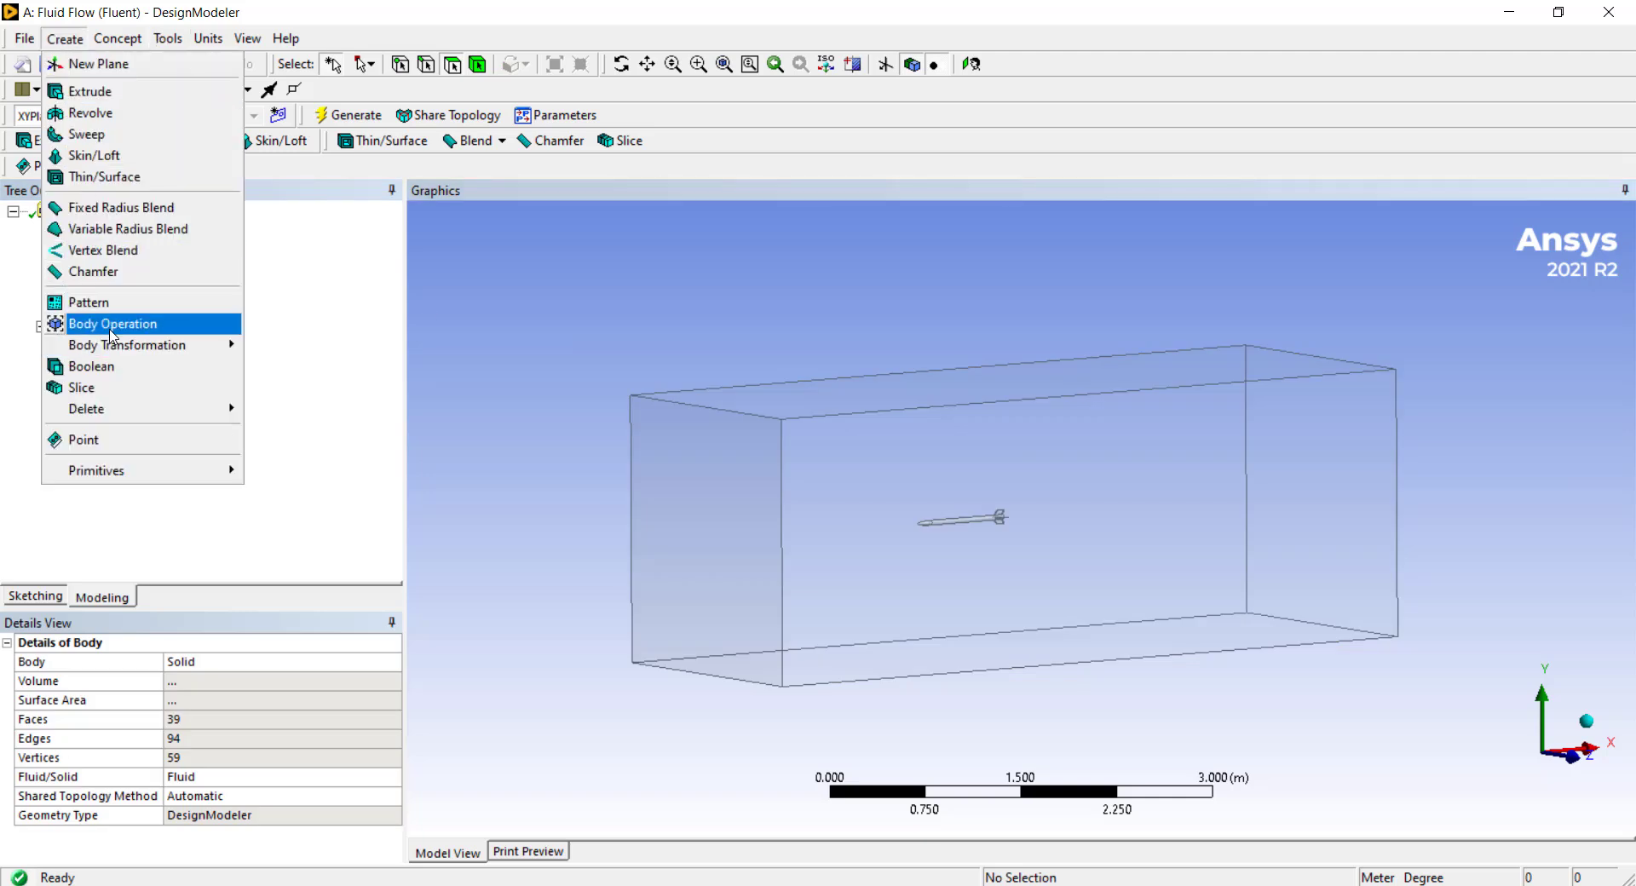
left_click(91, 365)
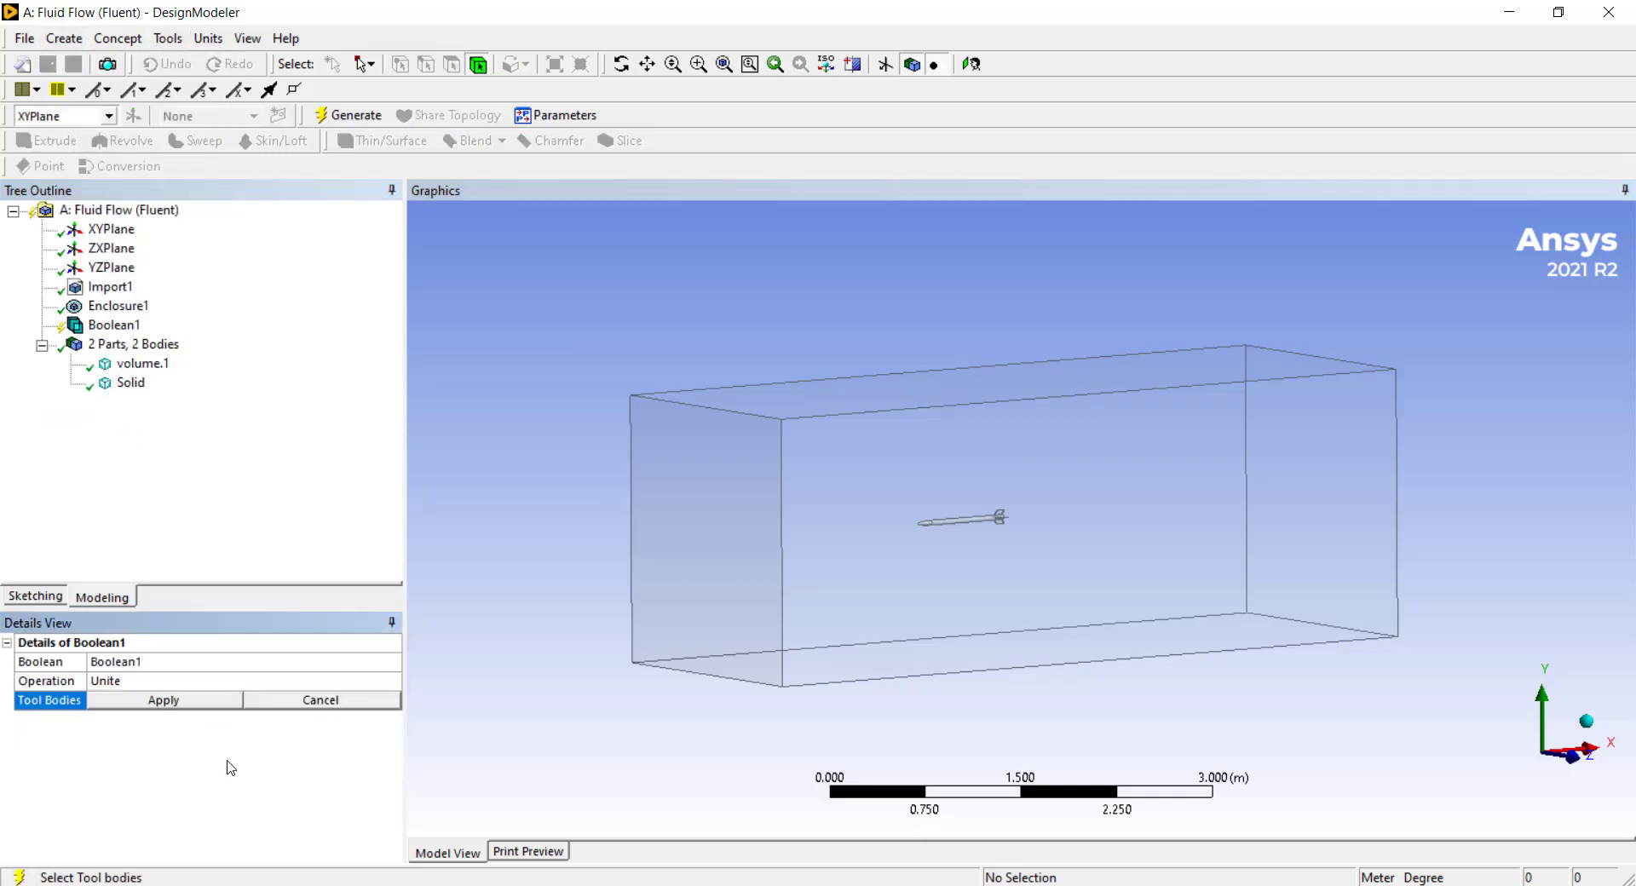
left_click(150, 685)
double_click(177, 688)
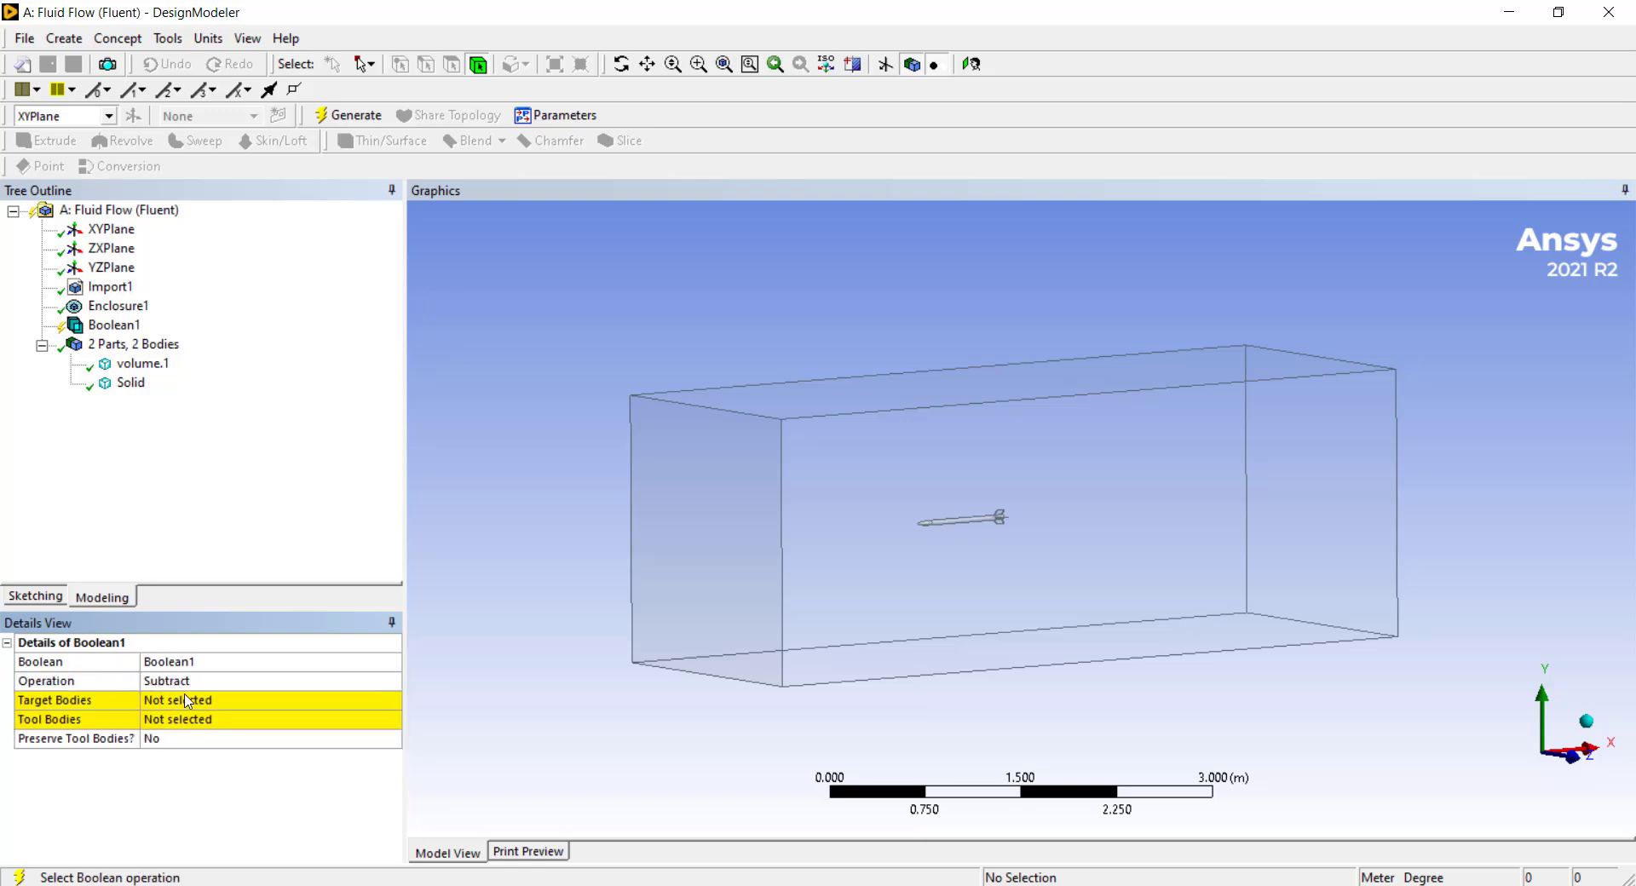
left_click(188, 699)
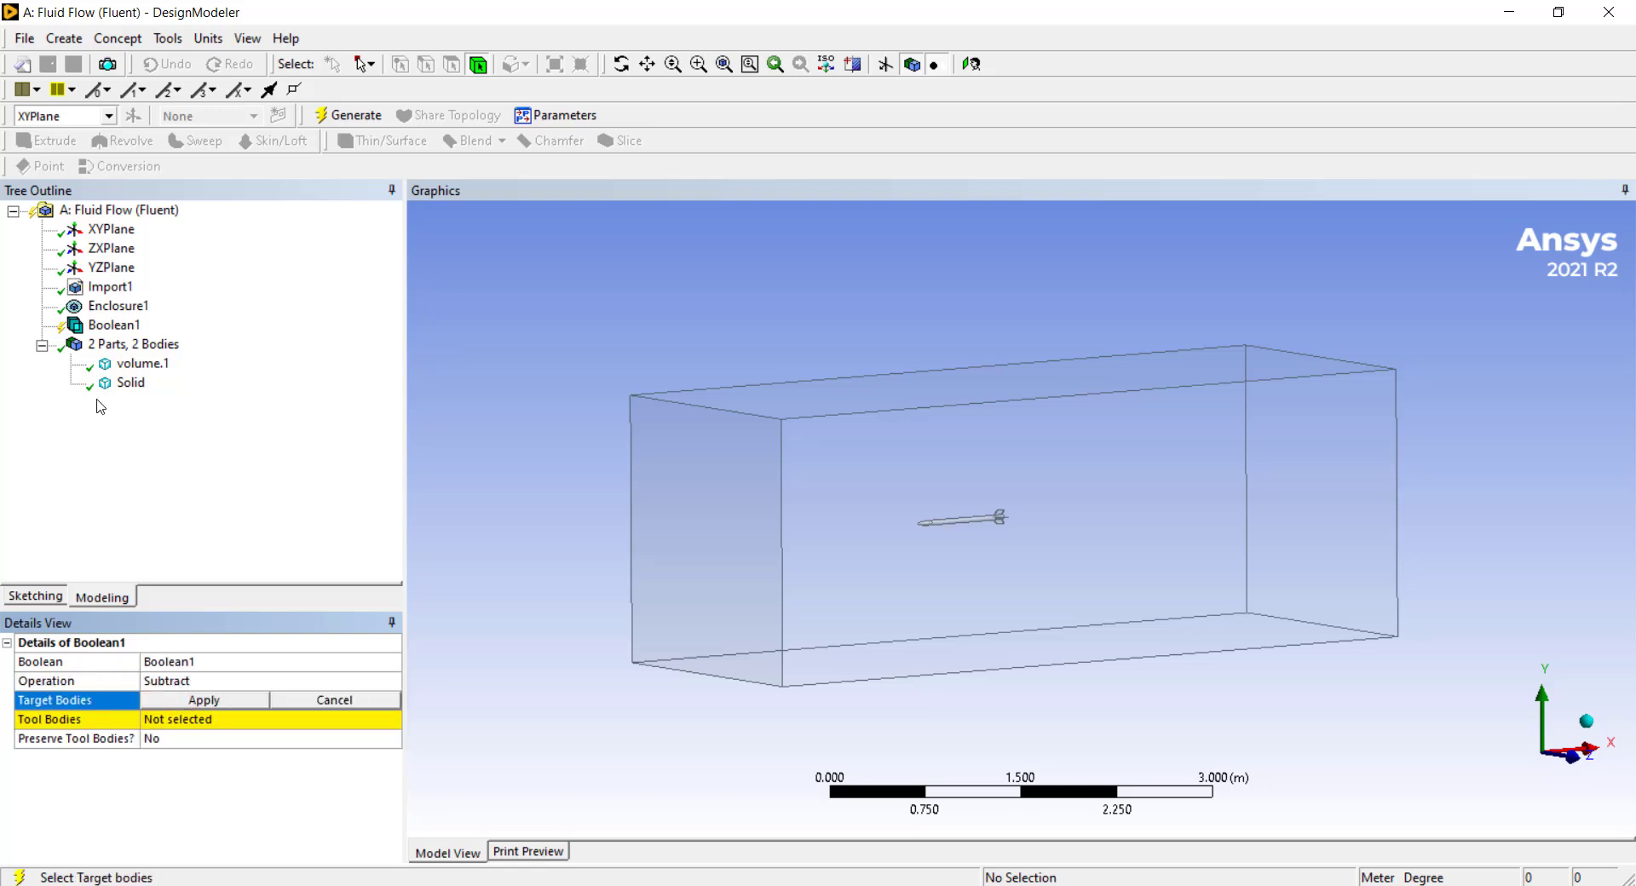
left_click(139, 386)
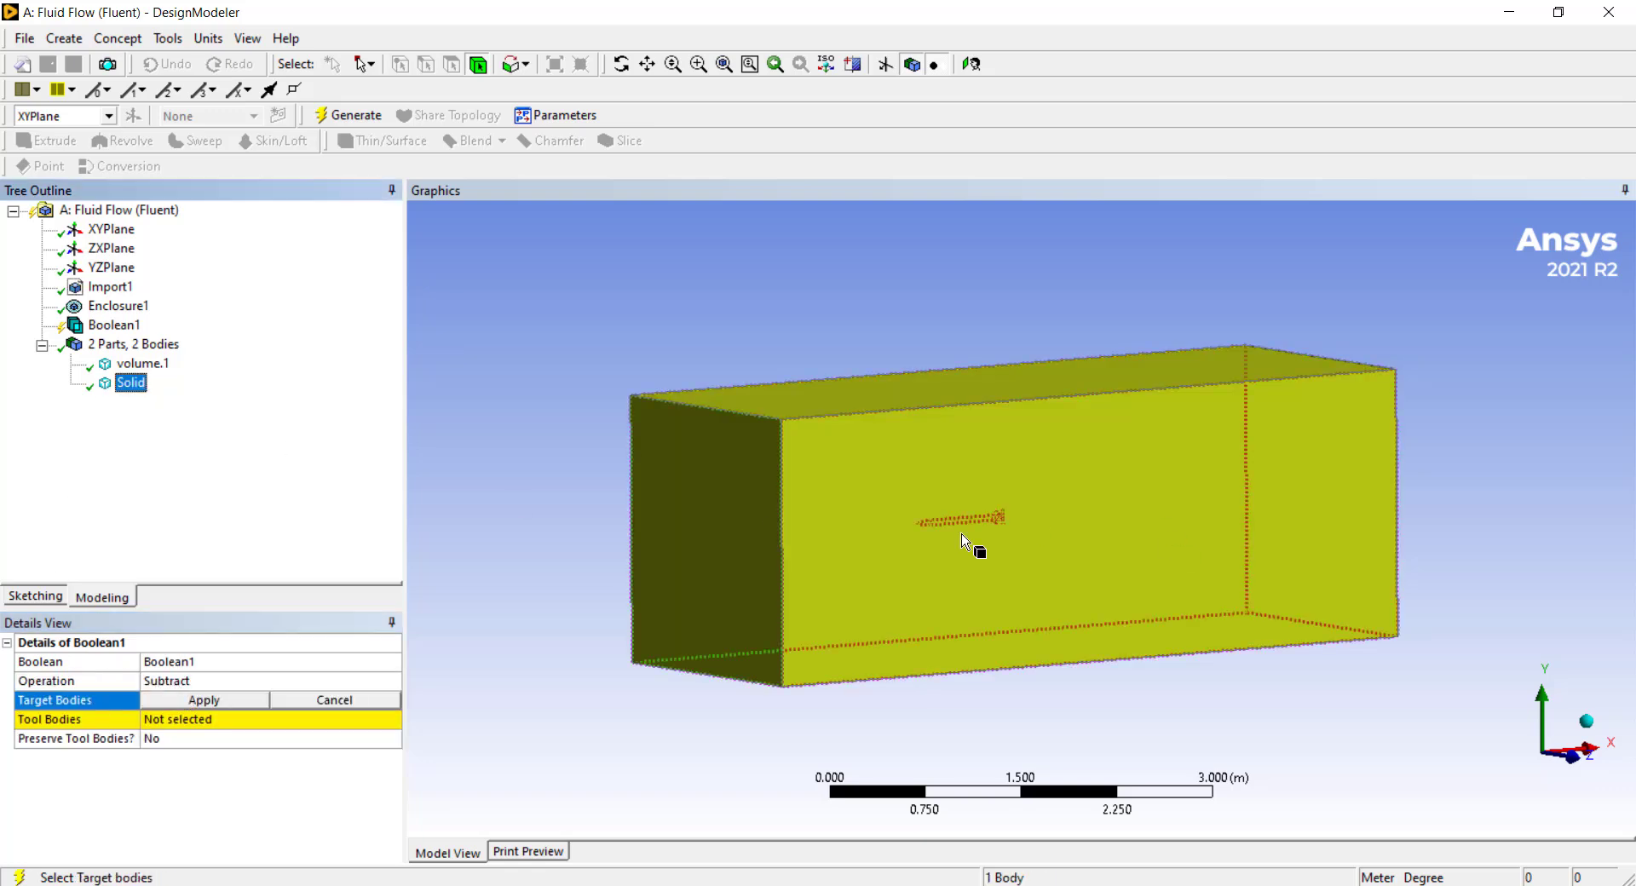
left_click(239, 700)
Set the rocket volume.1 as the tool body and generate the subtraction.
left_click(136, 390)
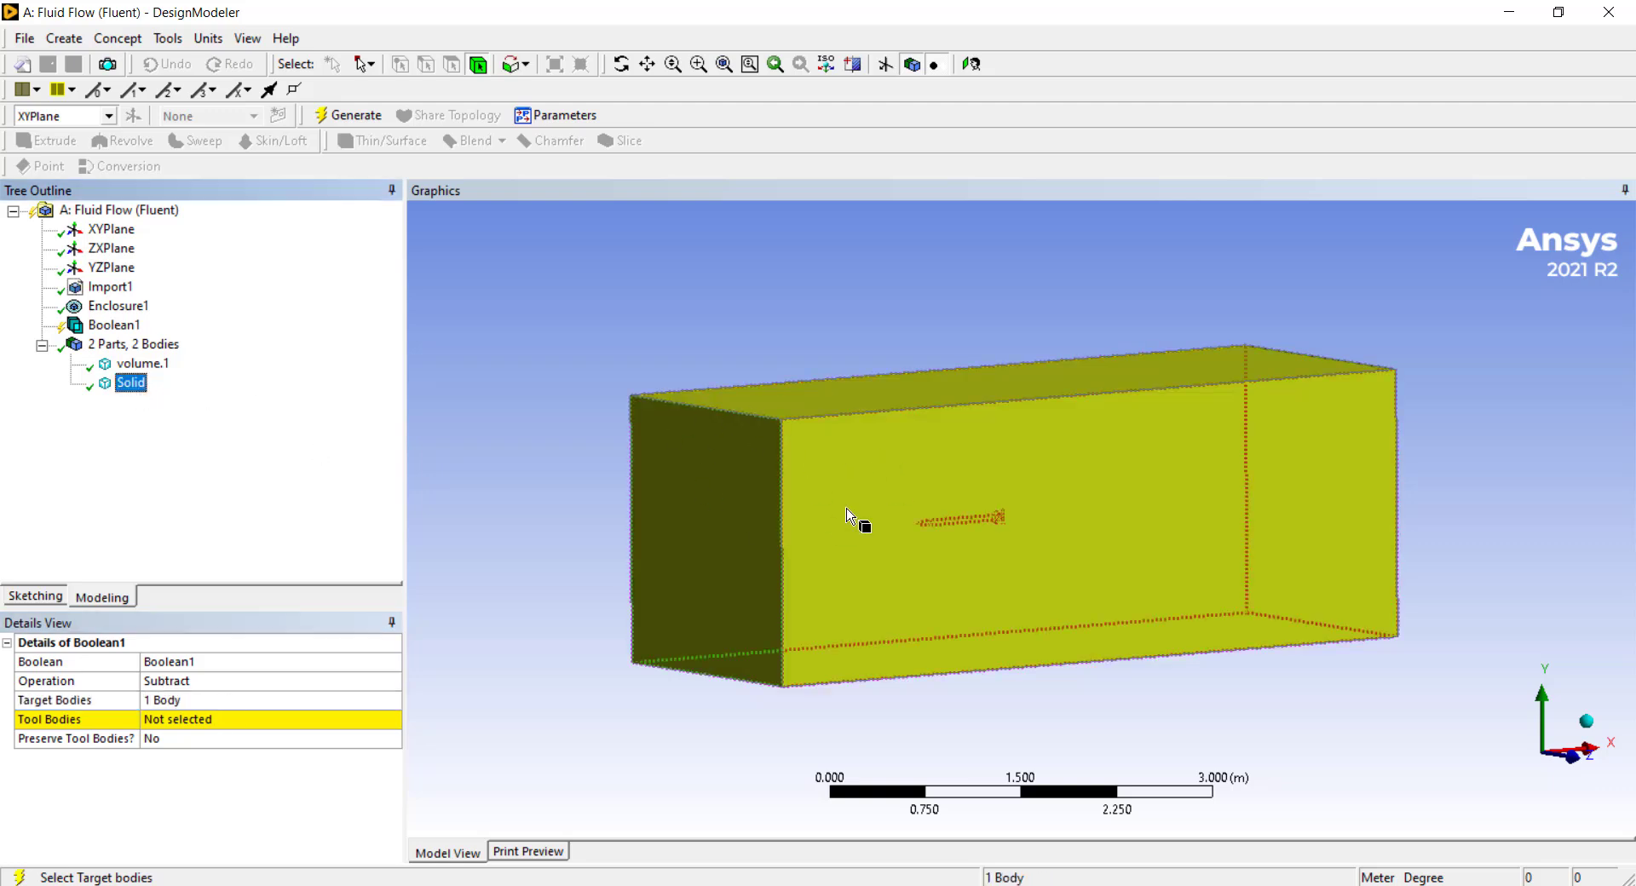
left_click(651, 390)
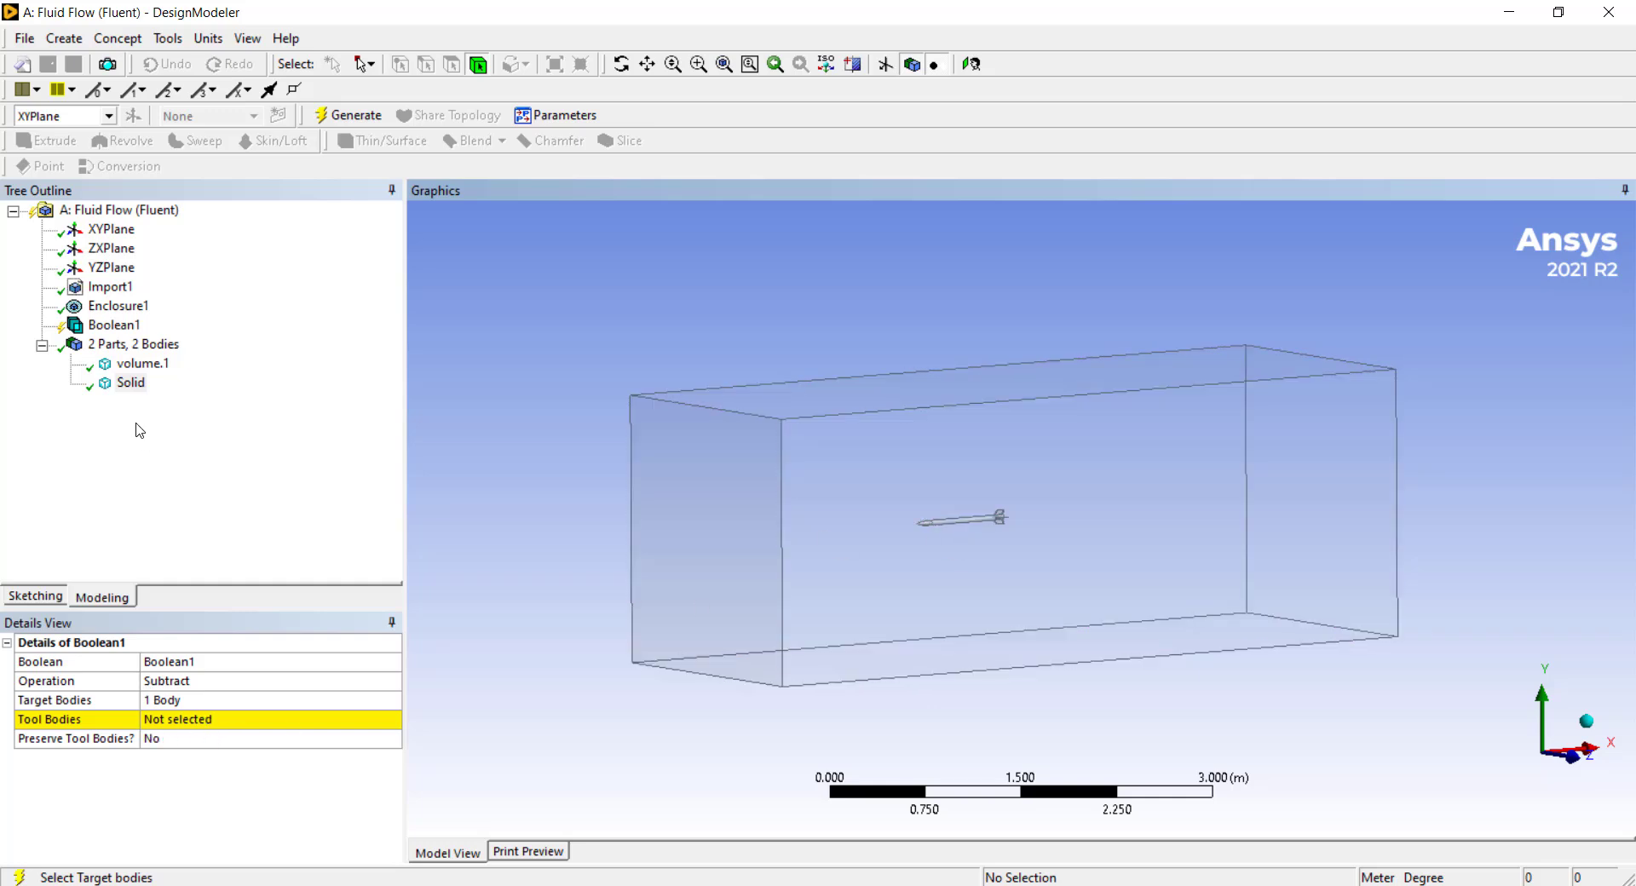
left_click(210, 720)
left_click(141, 364)
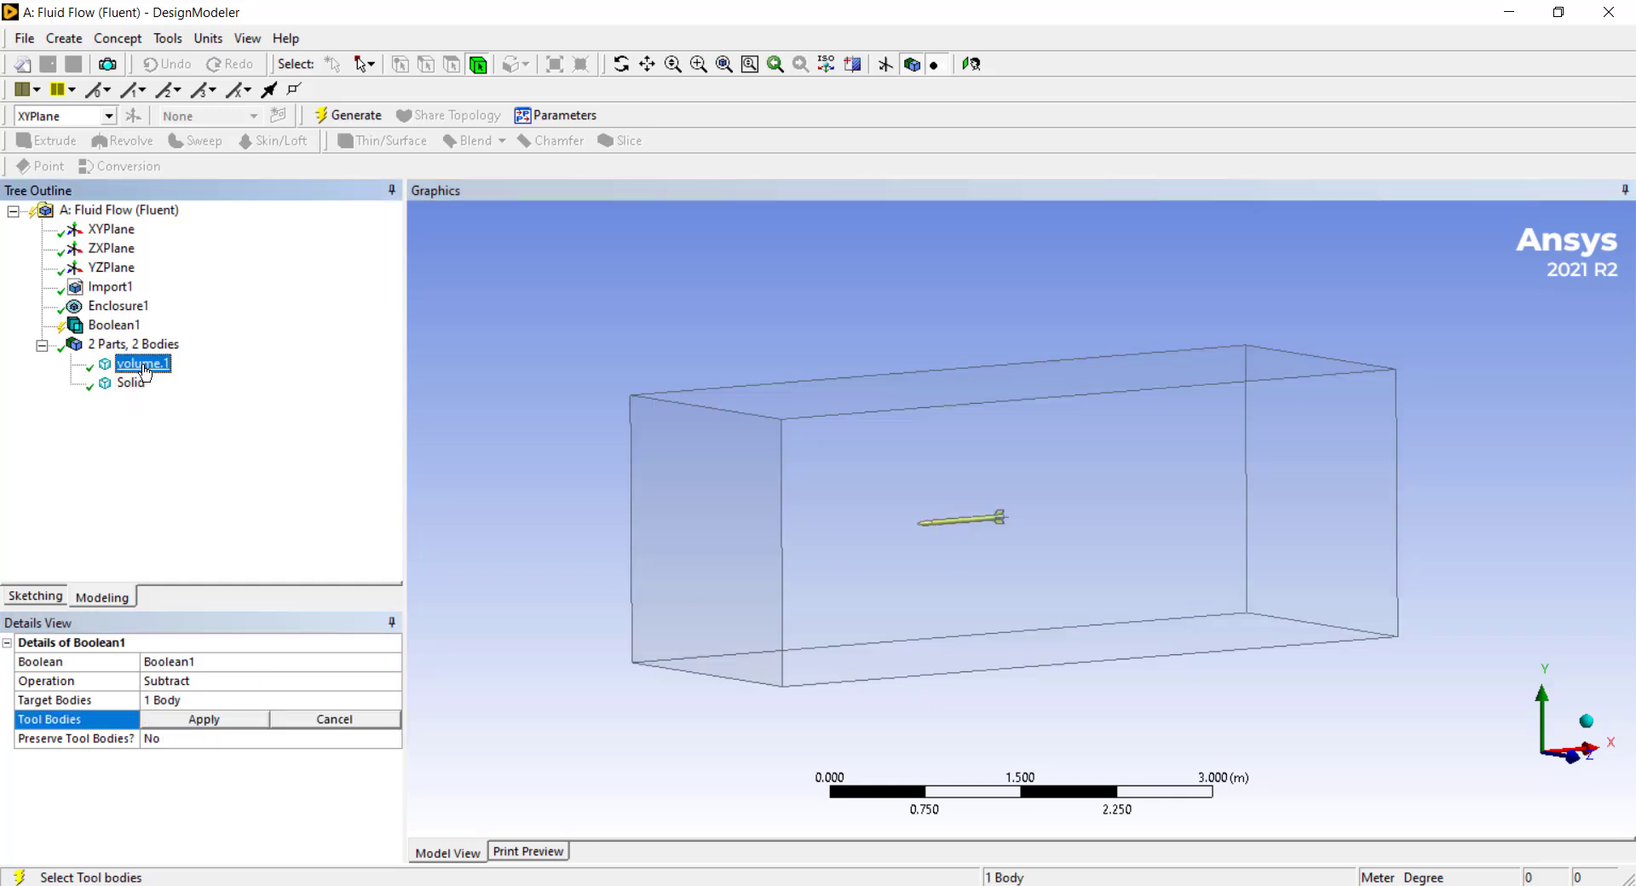
left_click(228, 722)
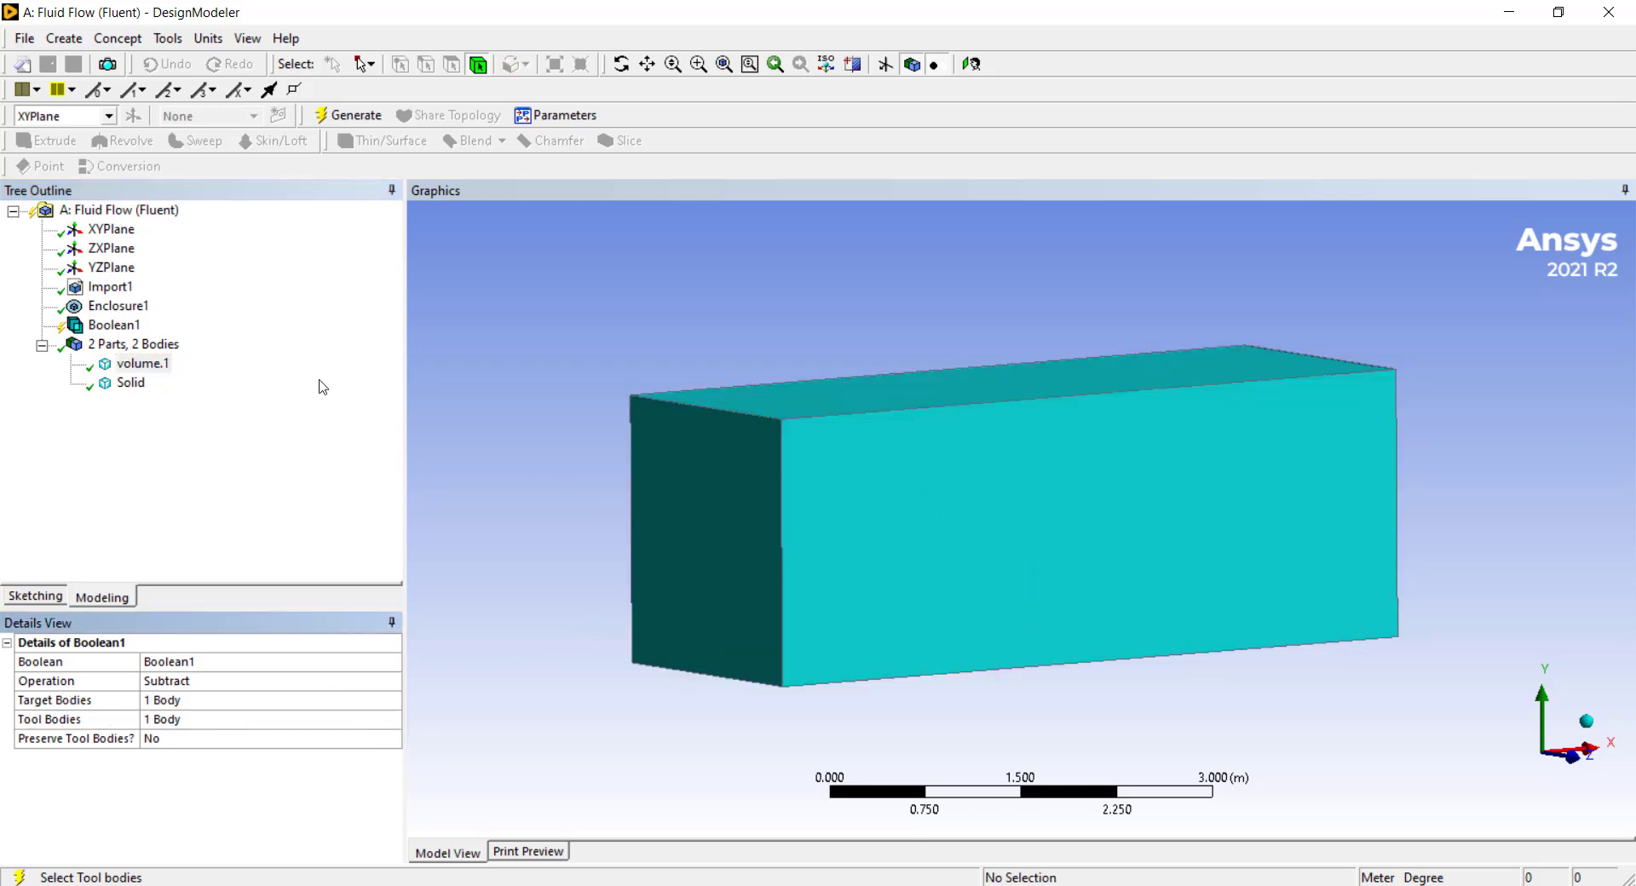
left_click(372, 123)
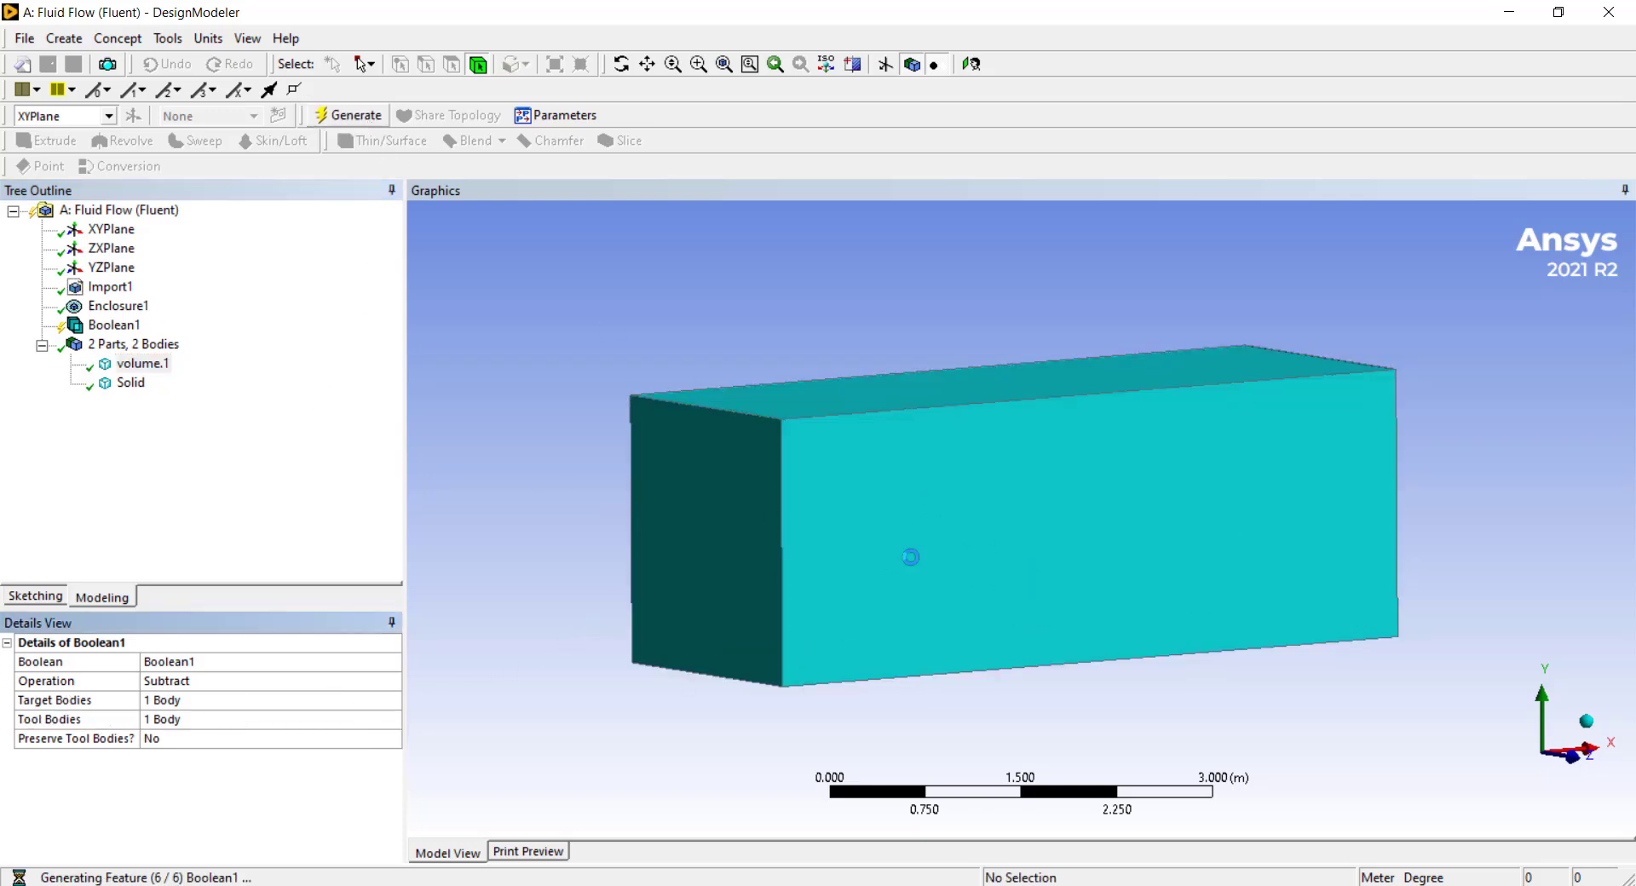
middle_click_drag(536, 412, 438, 435)
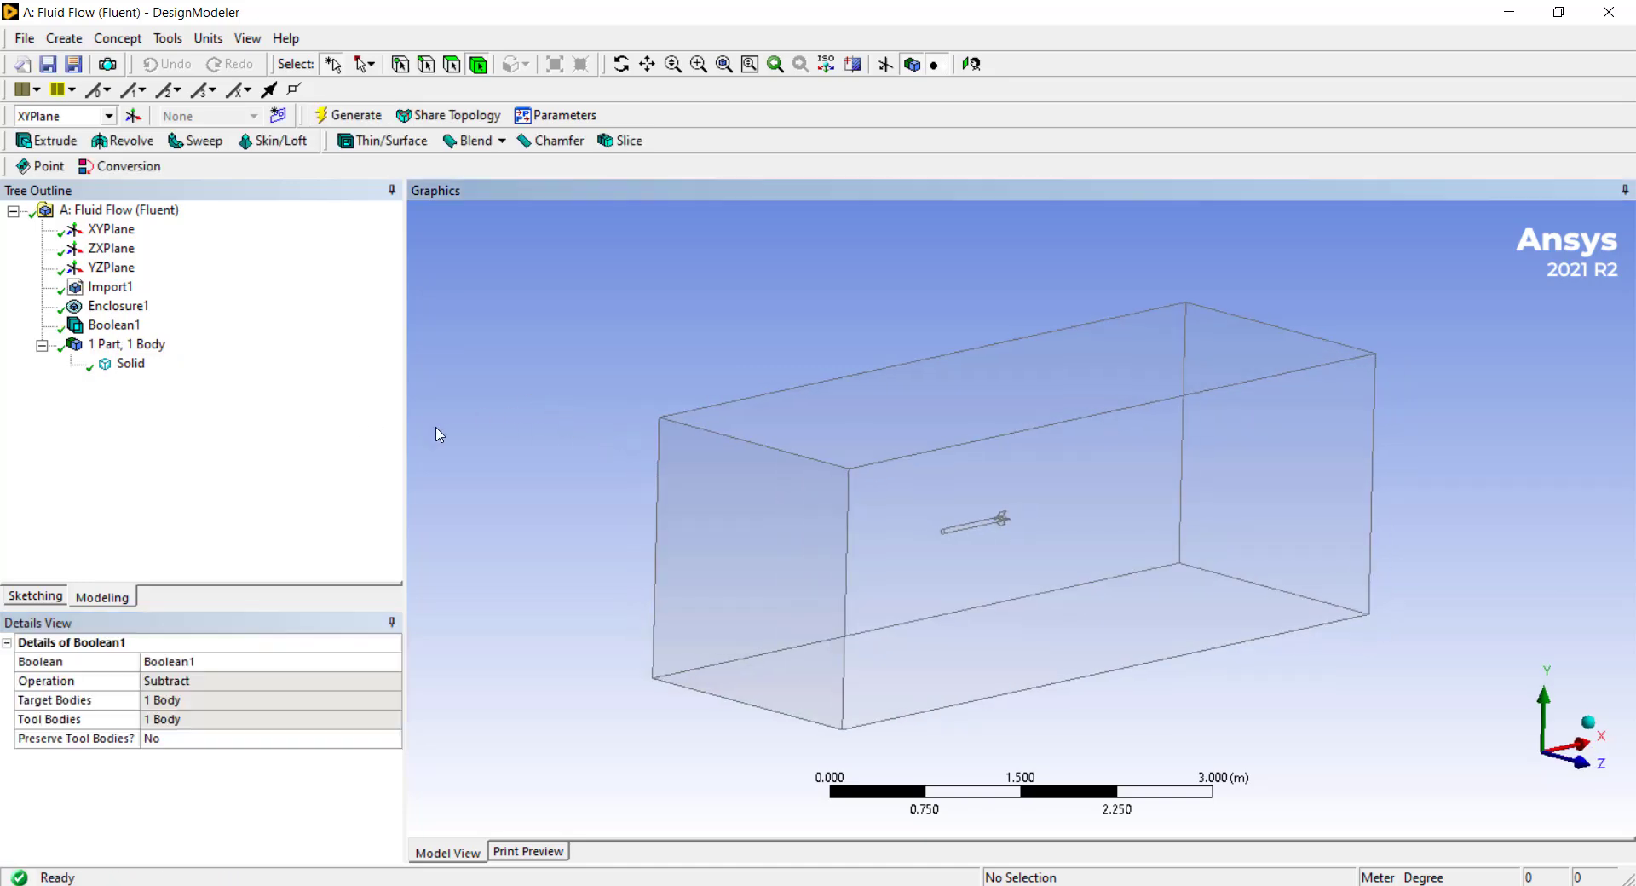
left_click(145, 366)
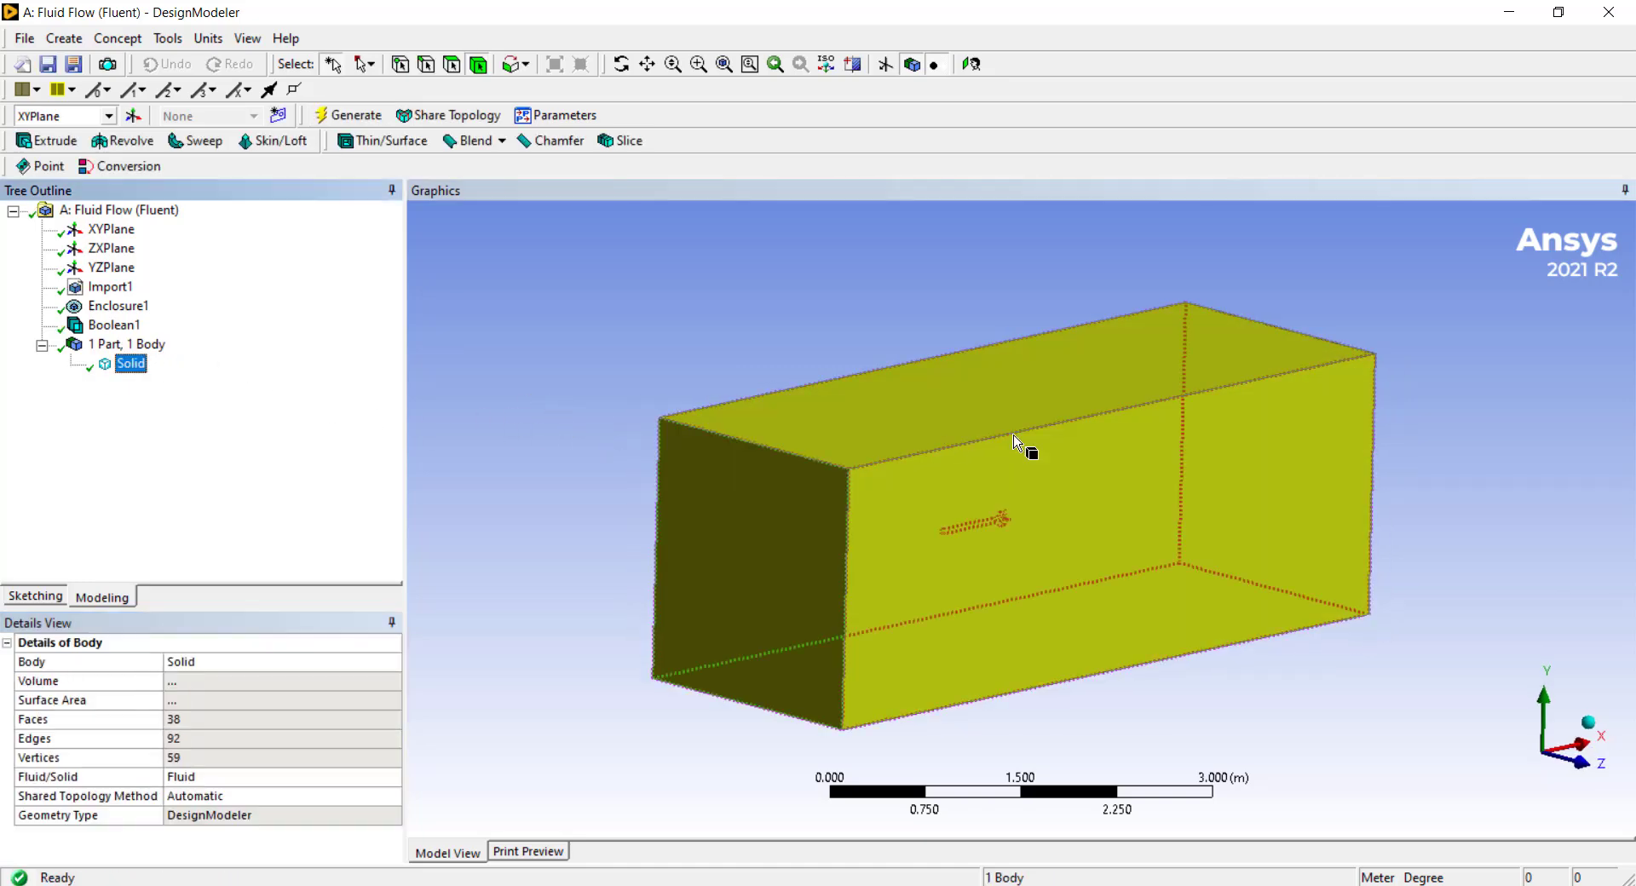
left_click(503, 428)
right_click_drag(942, 505, 1027, 572)
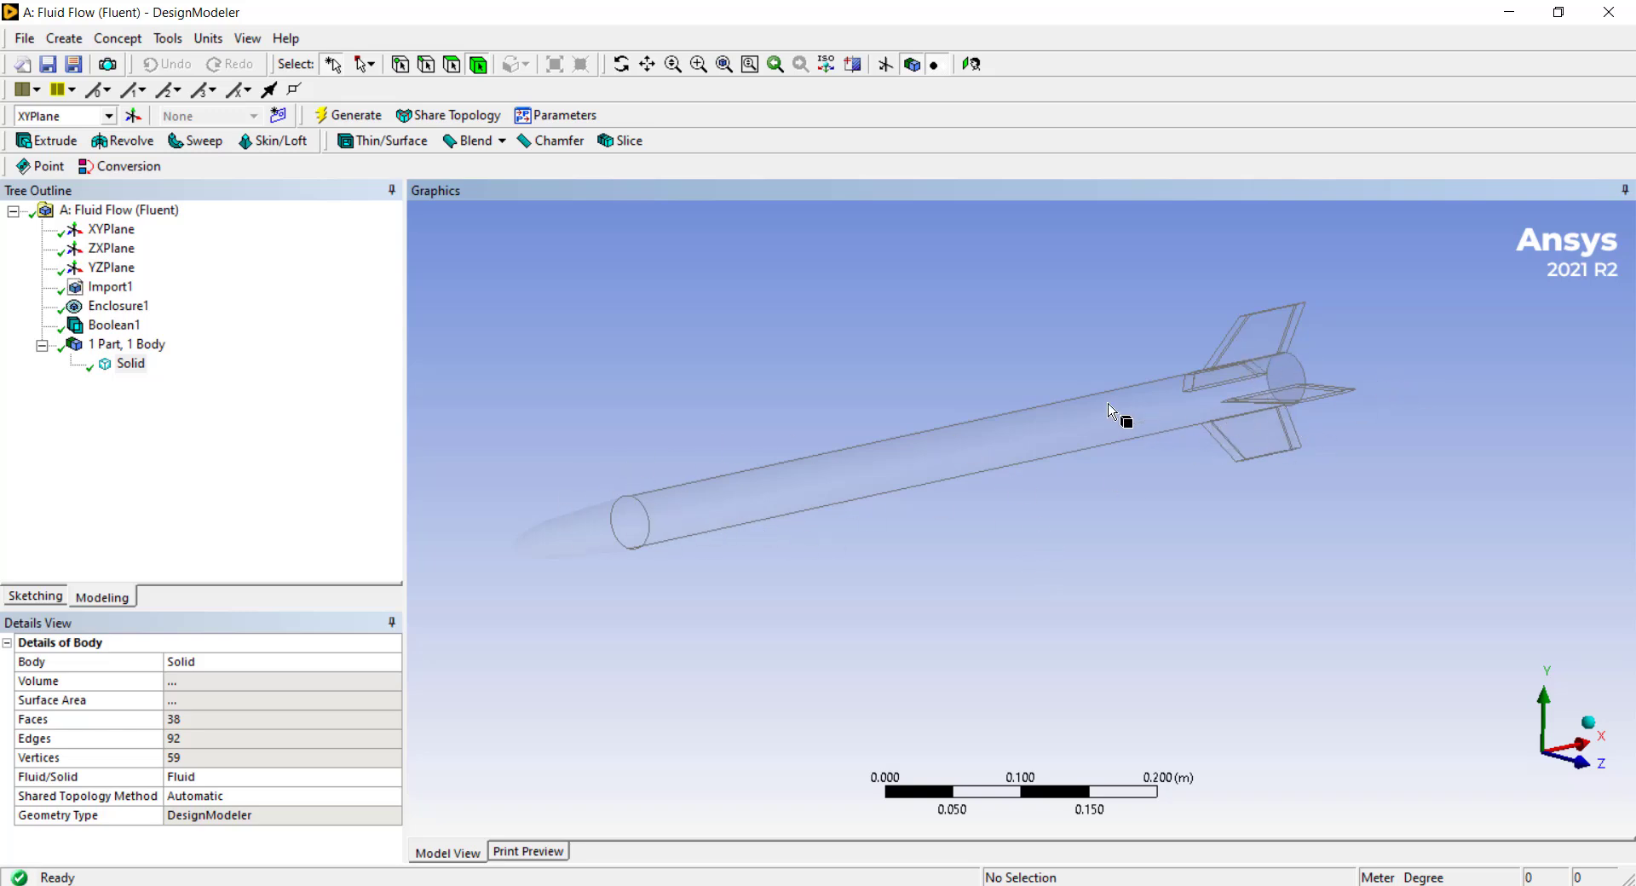
key("F7")
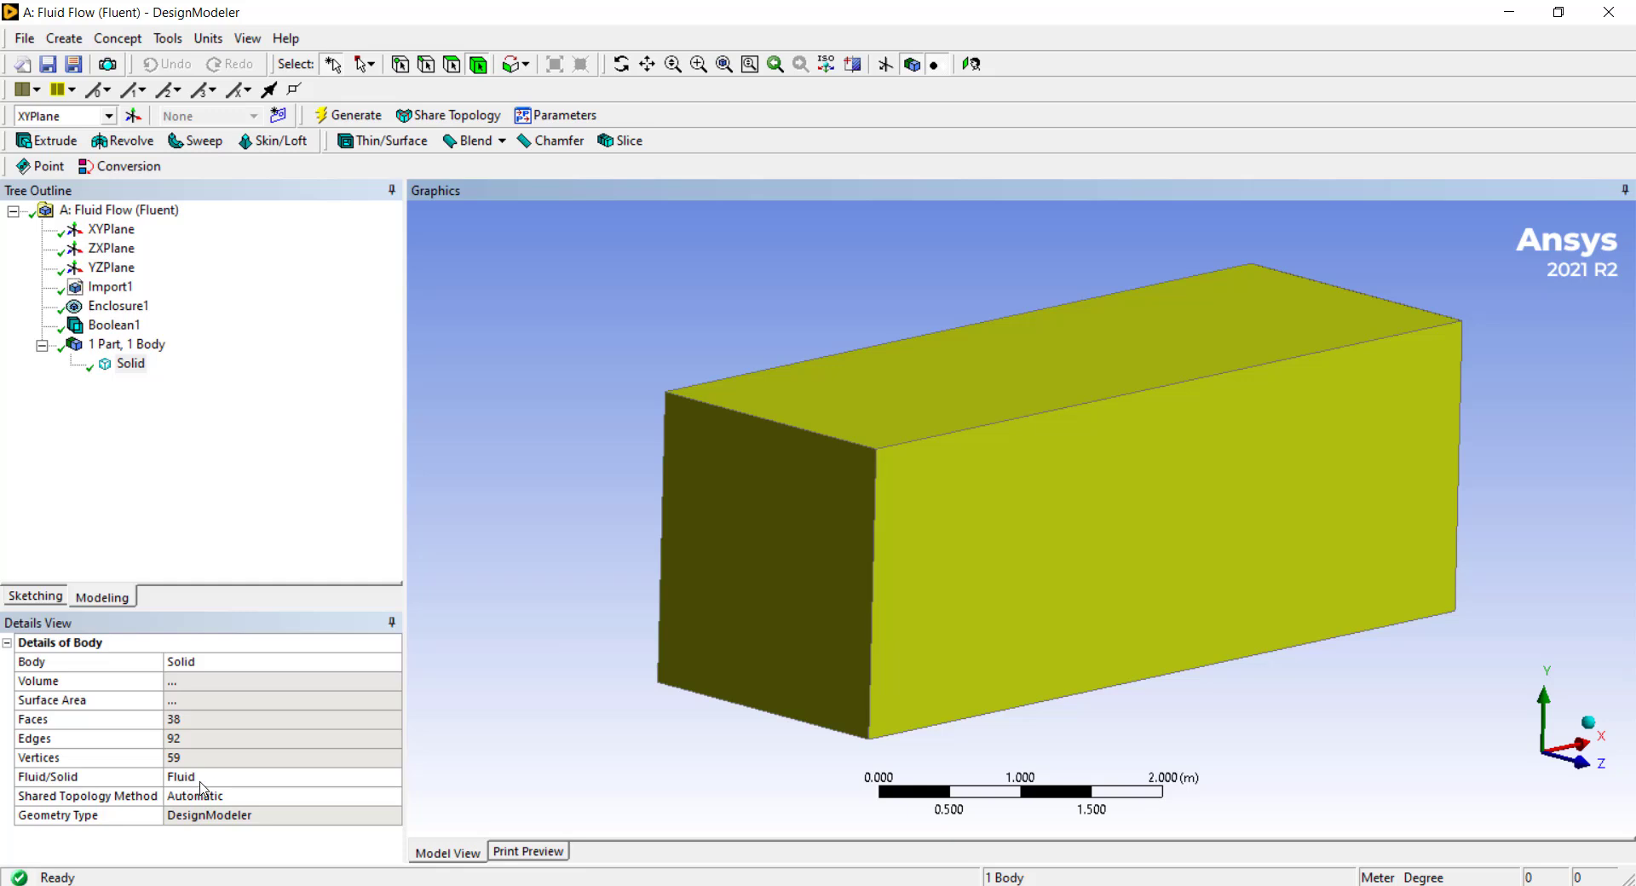
left_click(570, 355)
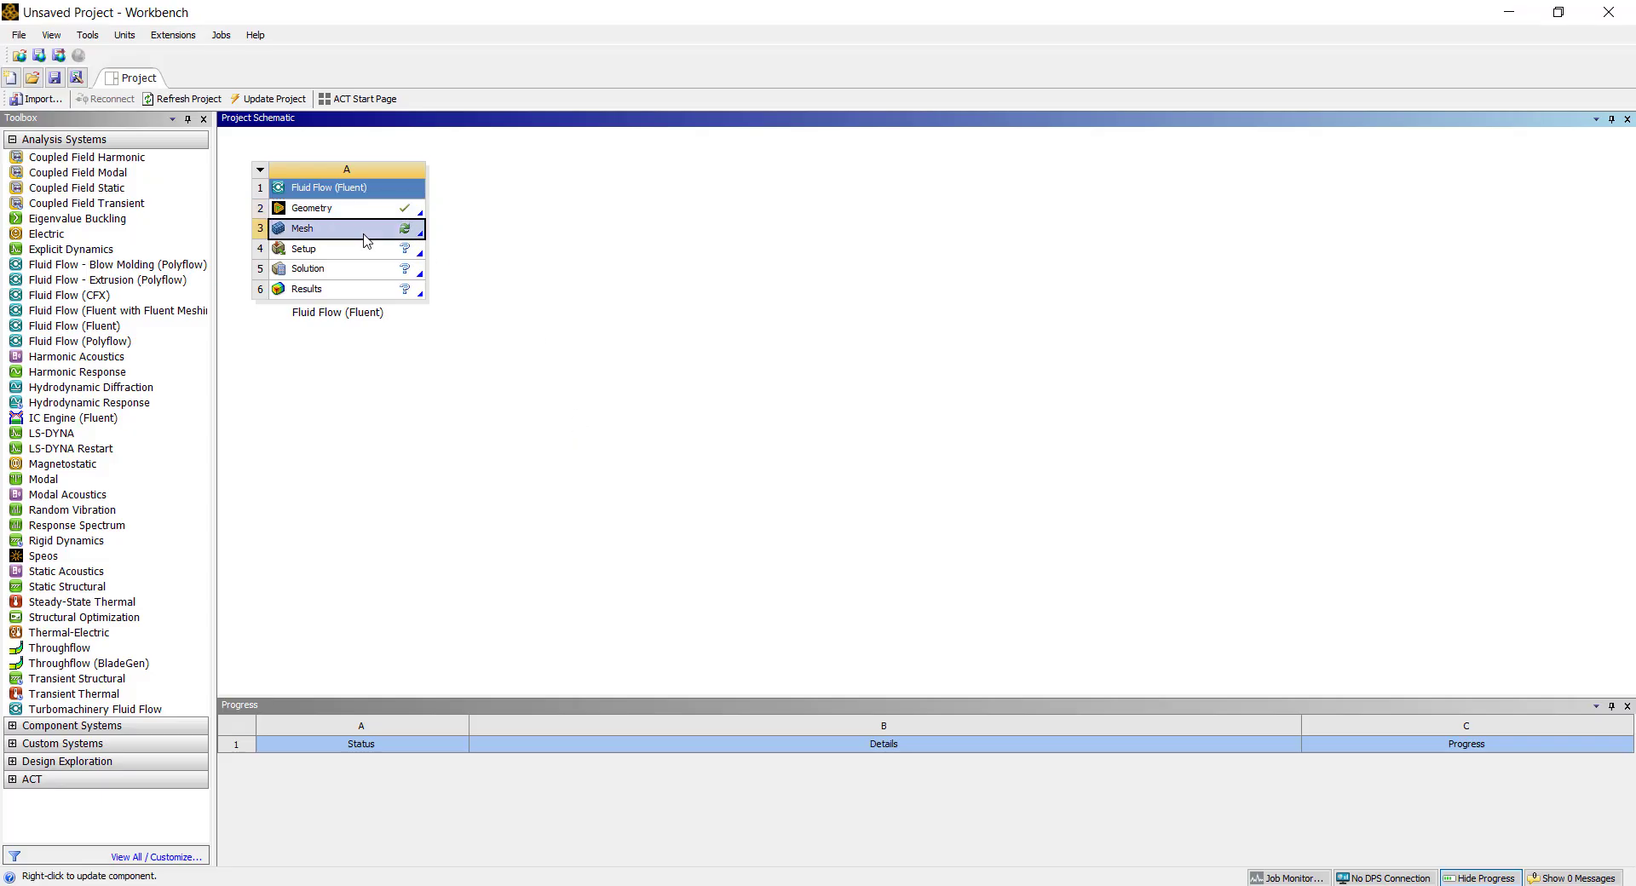
Edit the Fluid Flow (Fluent) system's Mesh cell to launch Ansys Meshing.
right_click(390, 247)
left_click(427, 348)
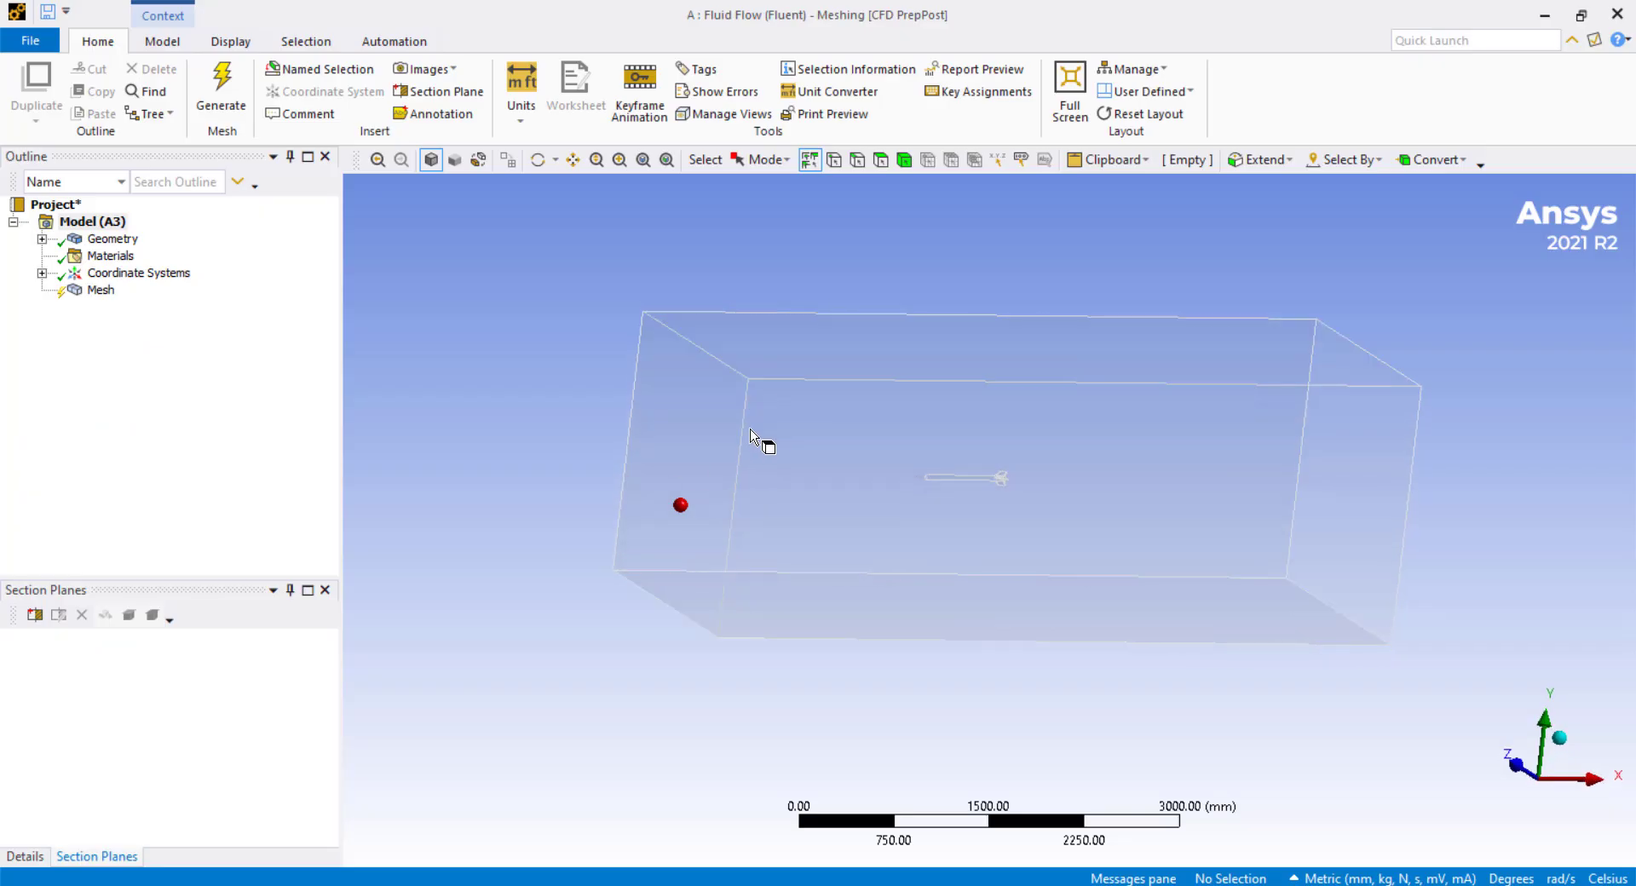
middle_click_drag(768, 443, 908, 523)
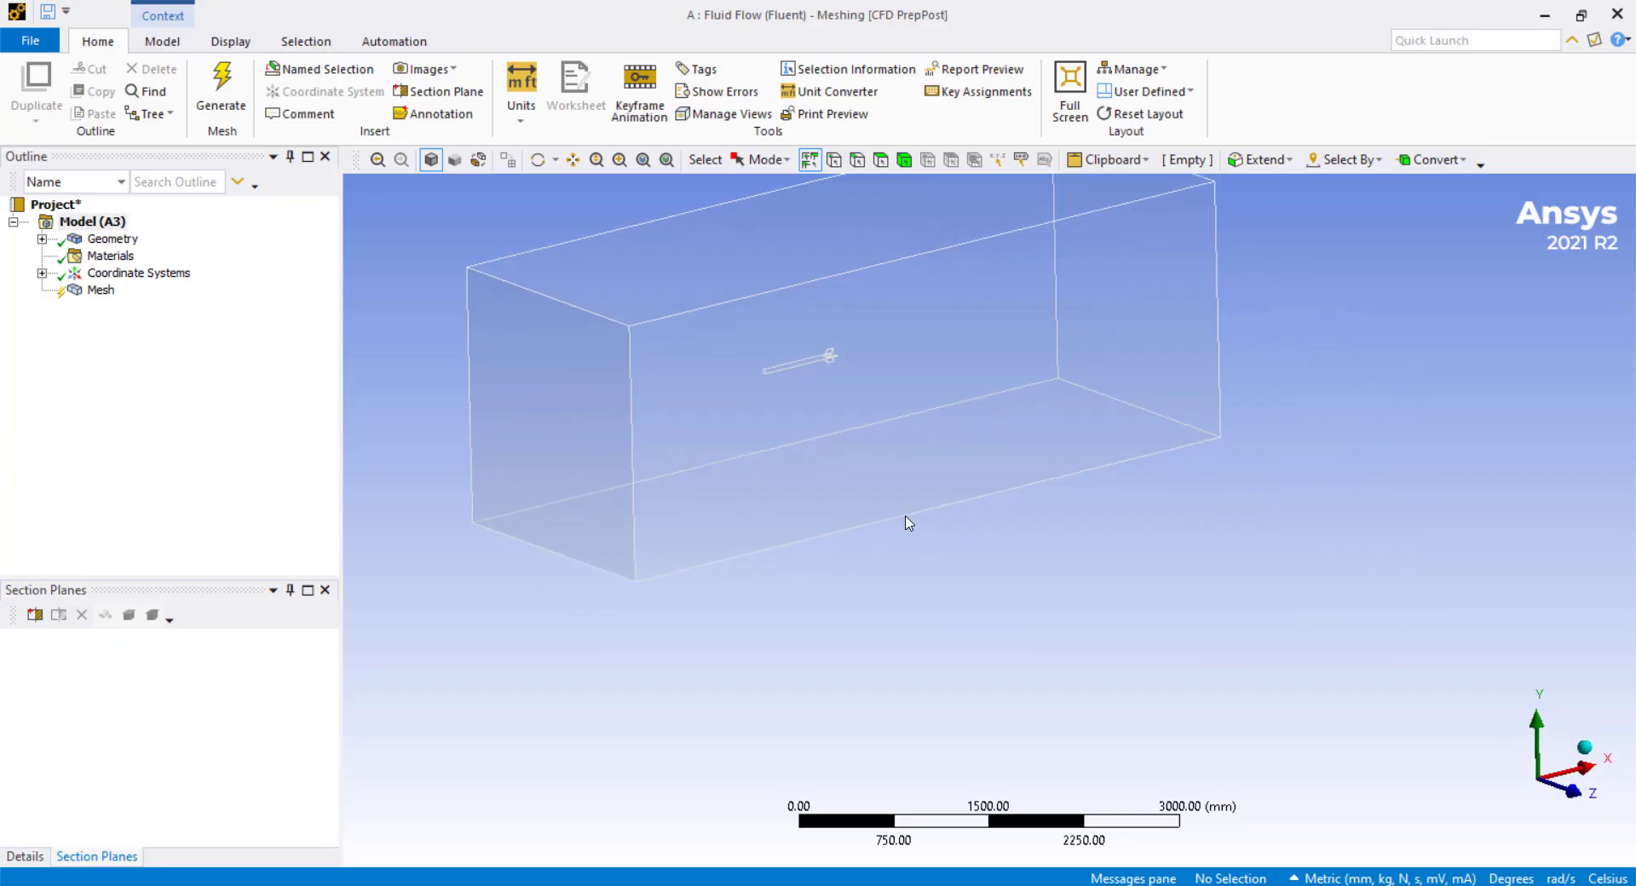
With the face filter on, name the box's left end face 'inlet'.
middle_click_drag(899, 463, 935, 426, "ctrl")
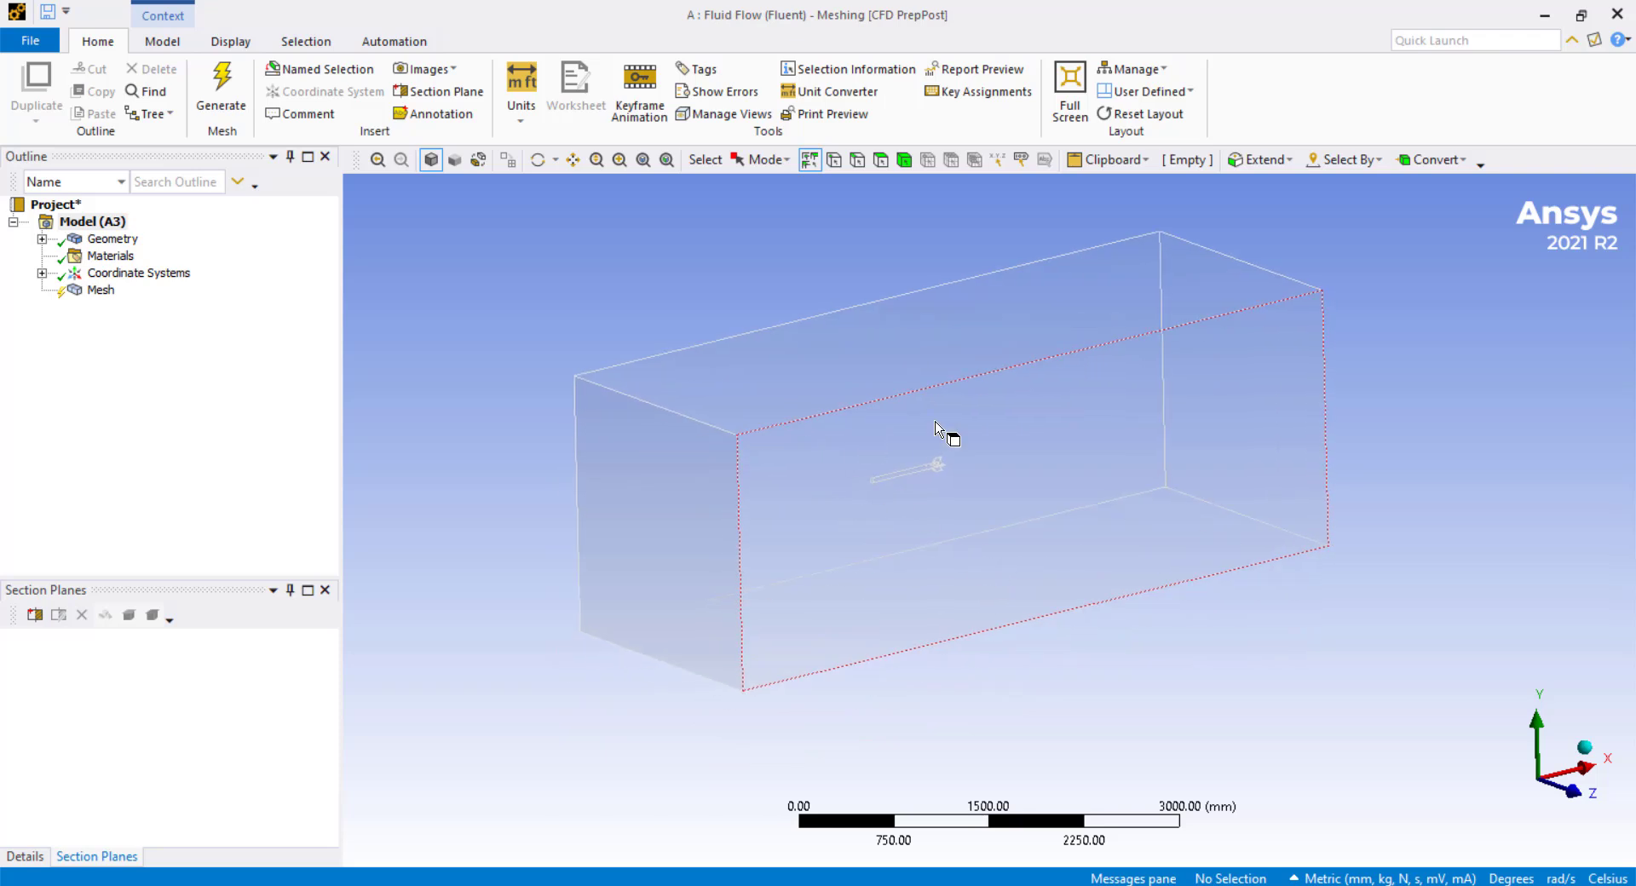
left_click(685, 501)
left_click(837, 323)
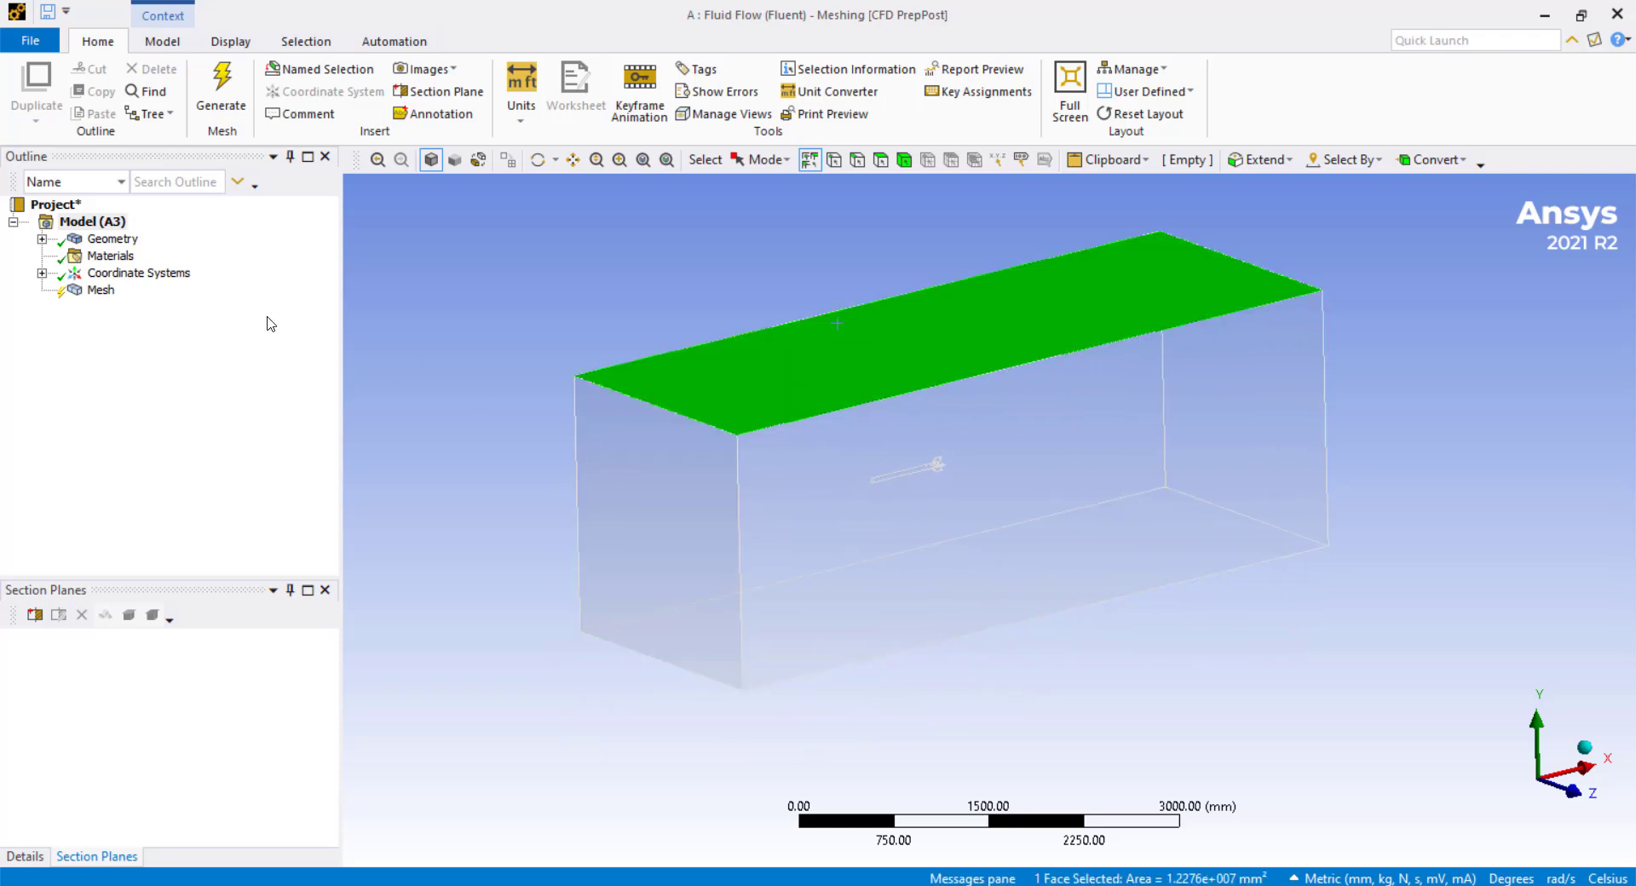
left_click(712, 498)
left_click(1317, 433)
left_click(1128, 315)
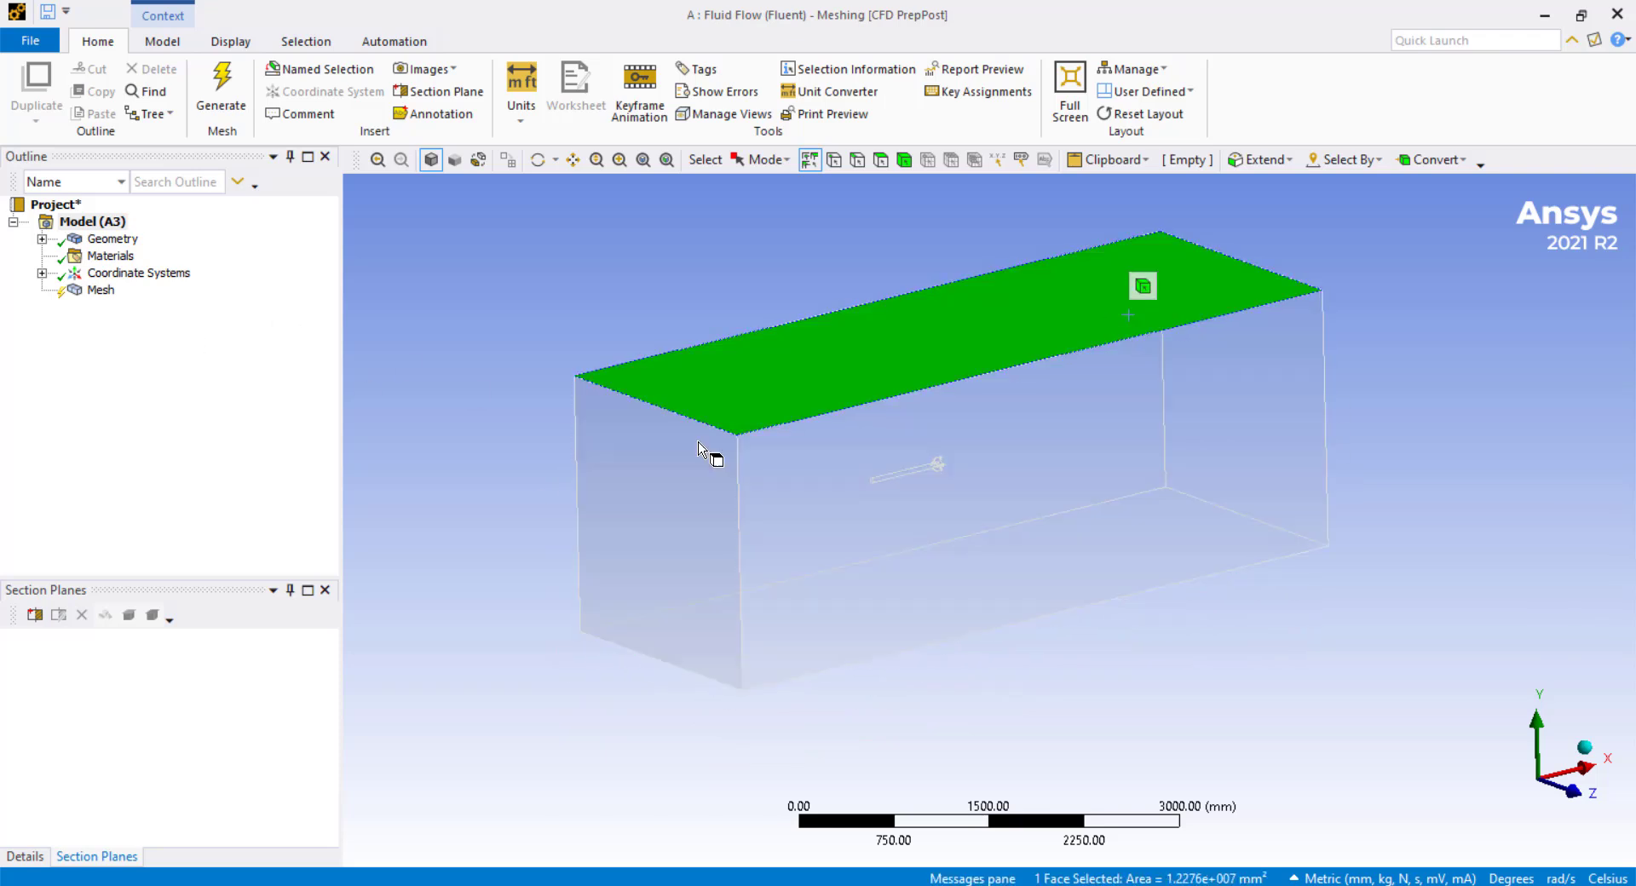
left_click(695, 498)
left_click(881, 159)
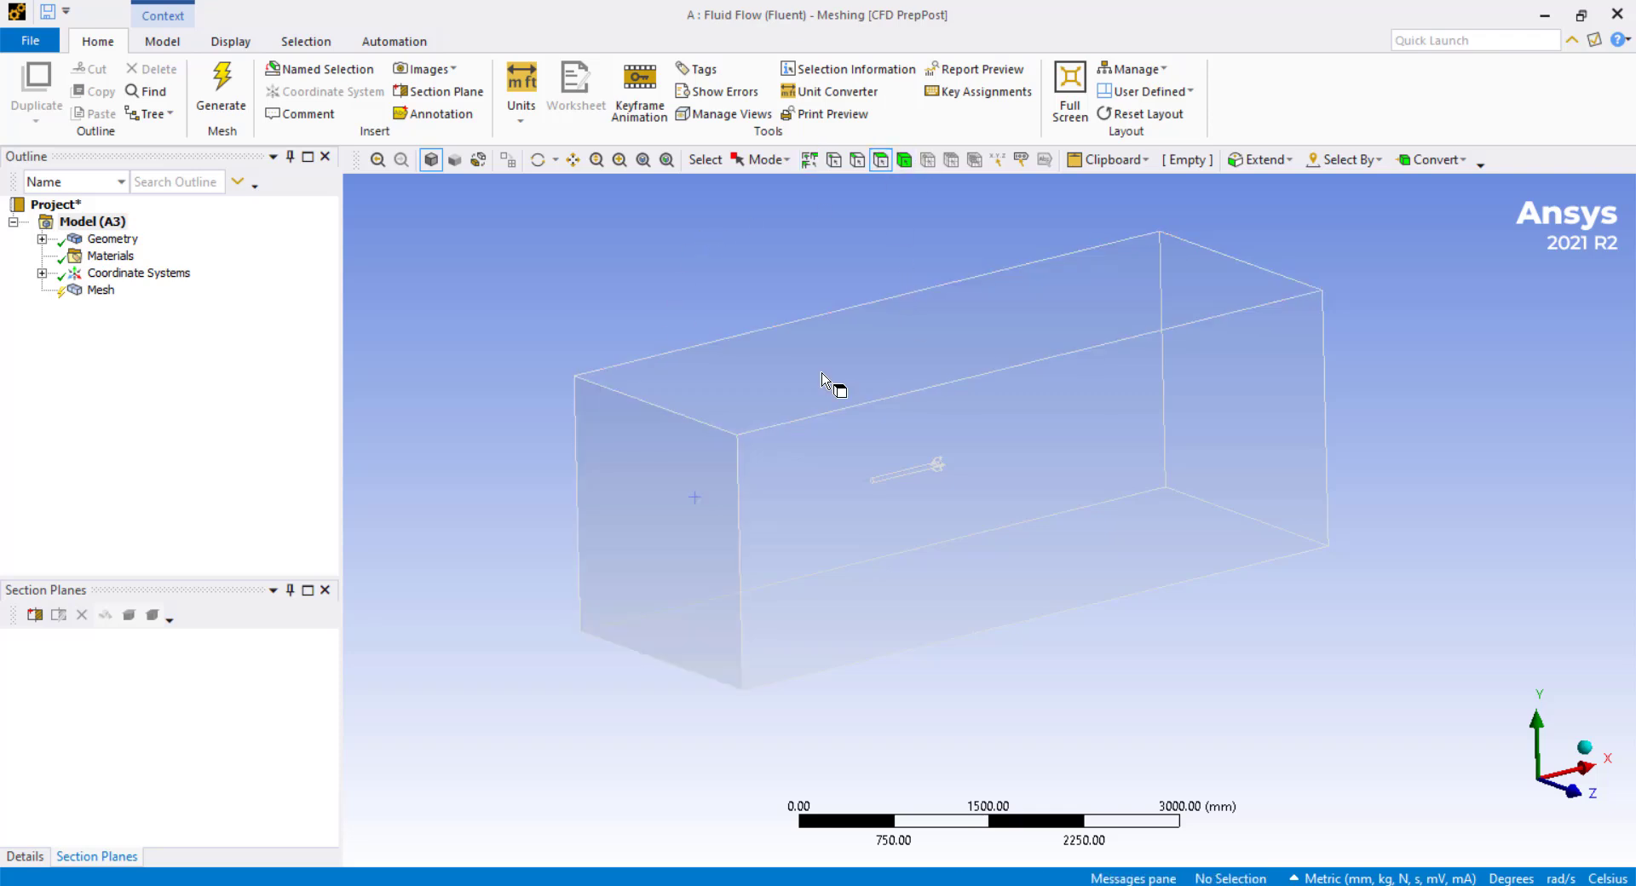
left_click(679, 501)
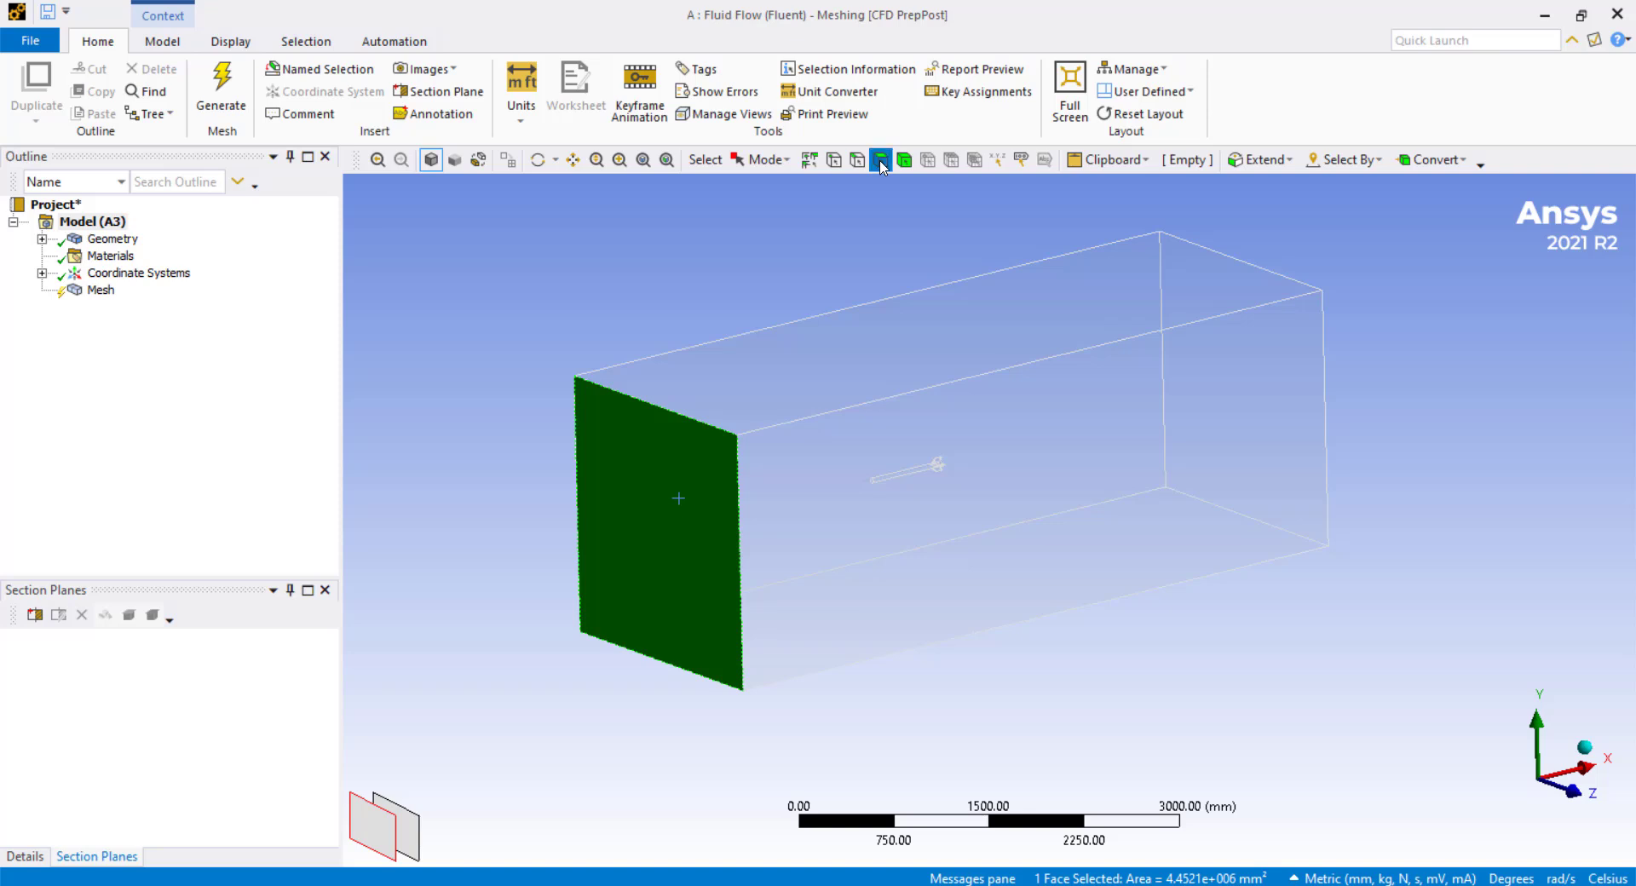
left_click(621, 475)
left_click(646, 488)
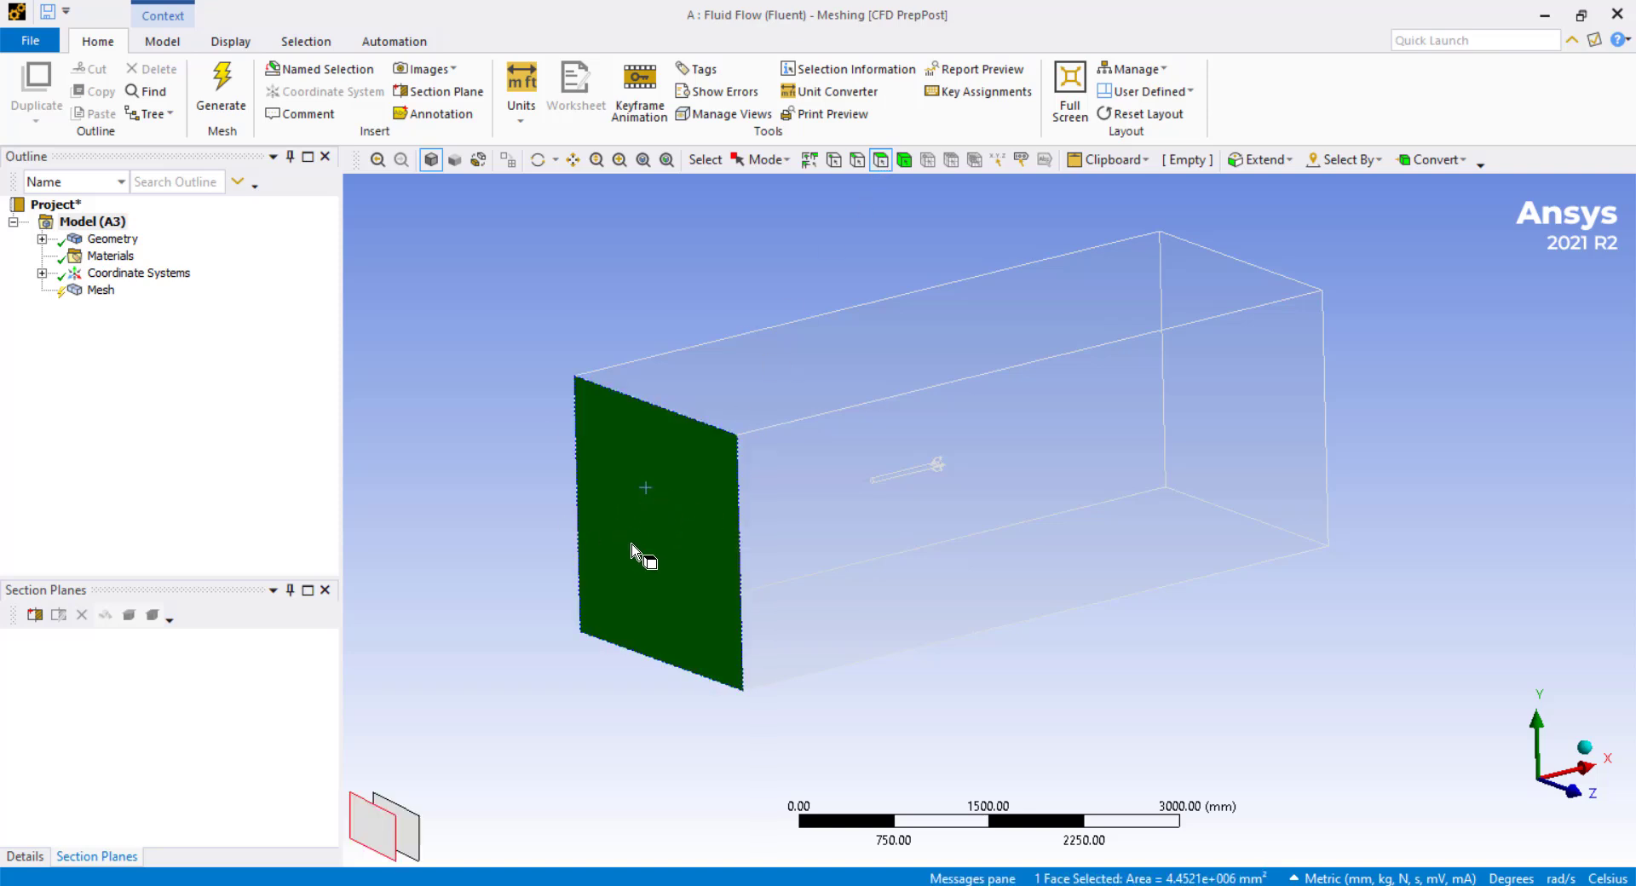
type("n")
type("inl")
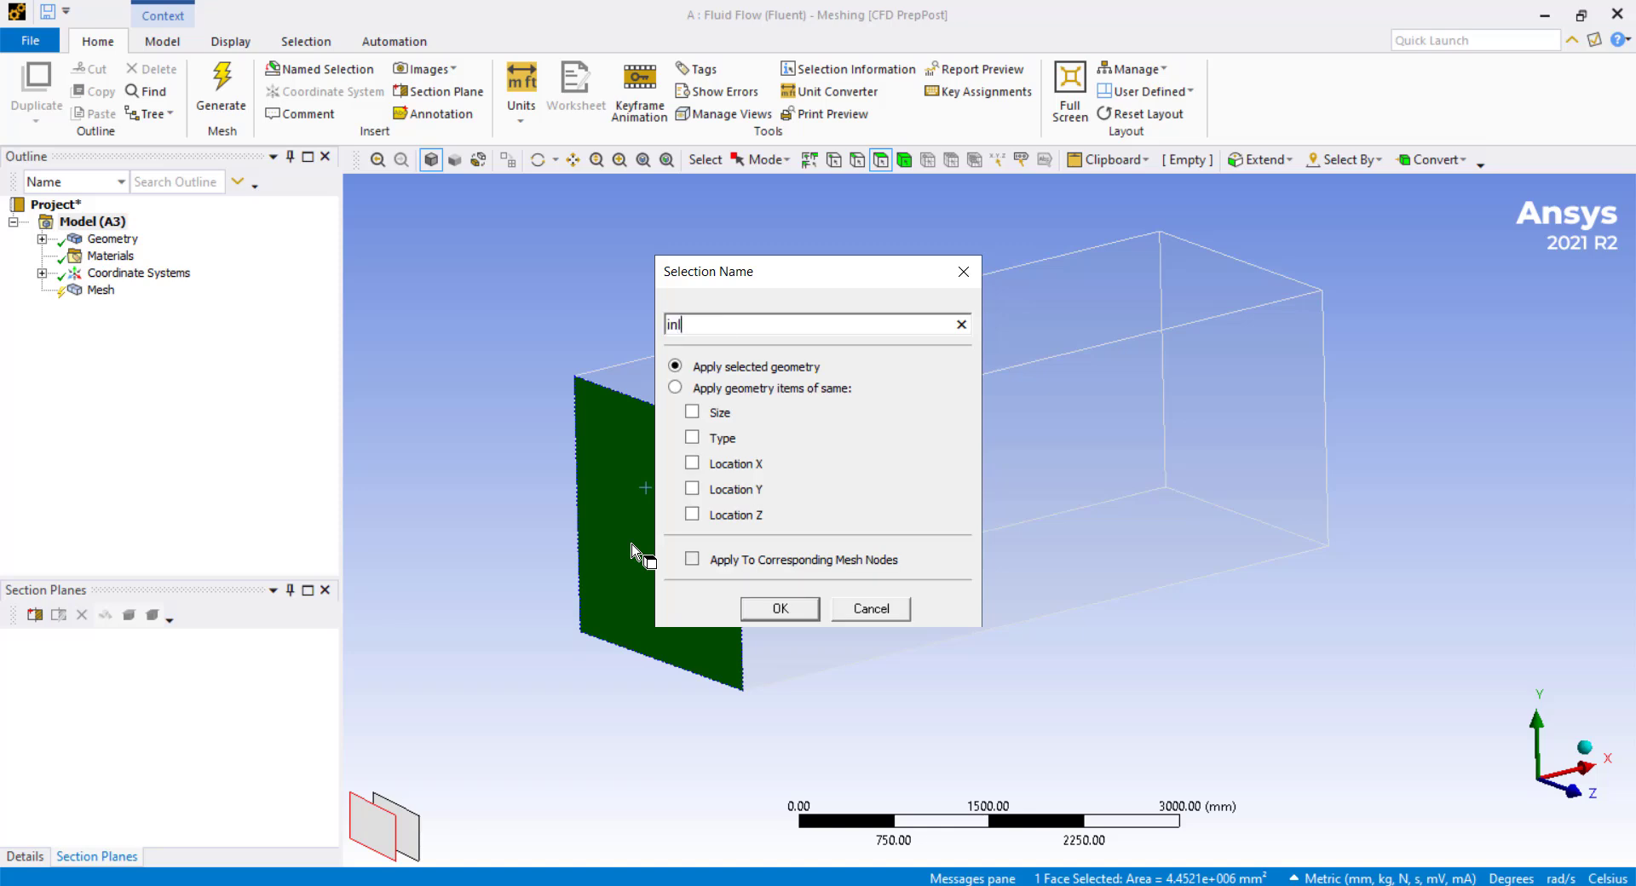
key("Return")
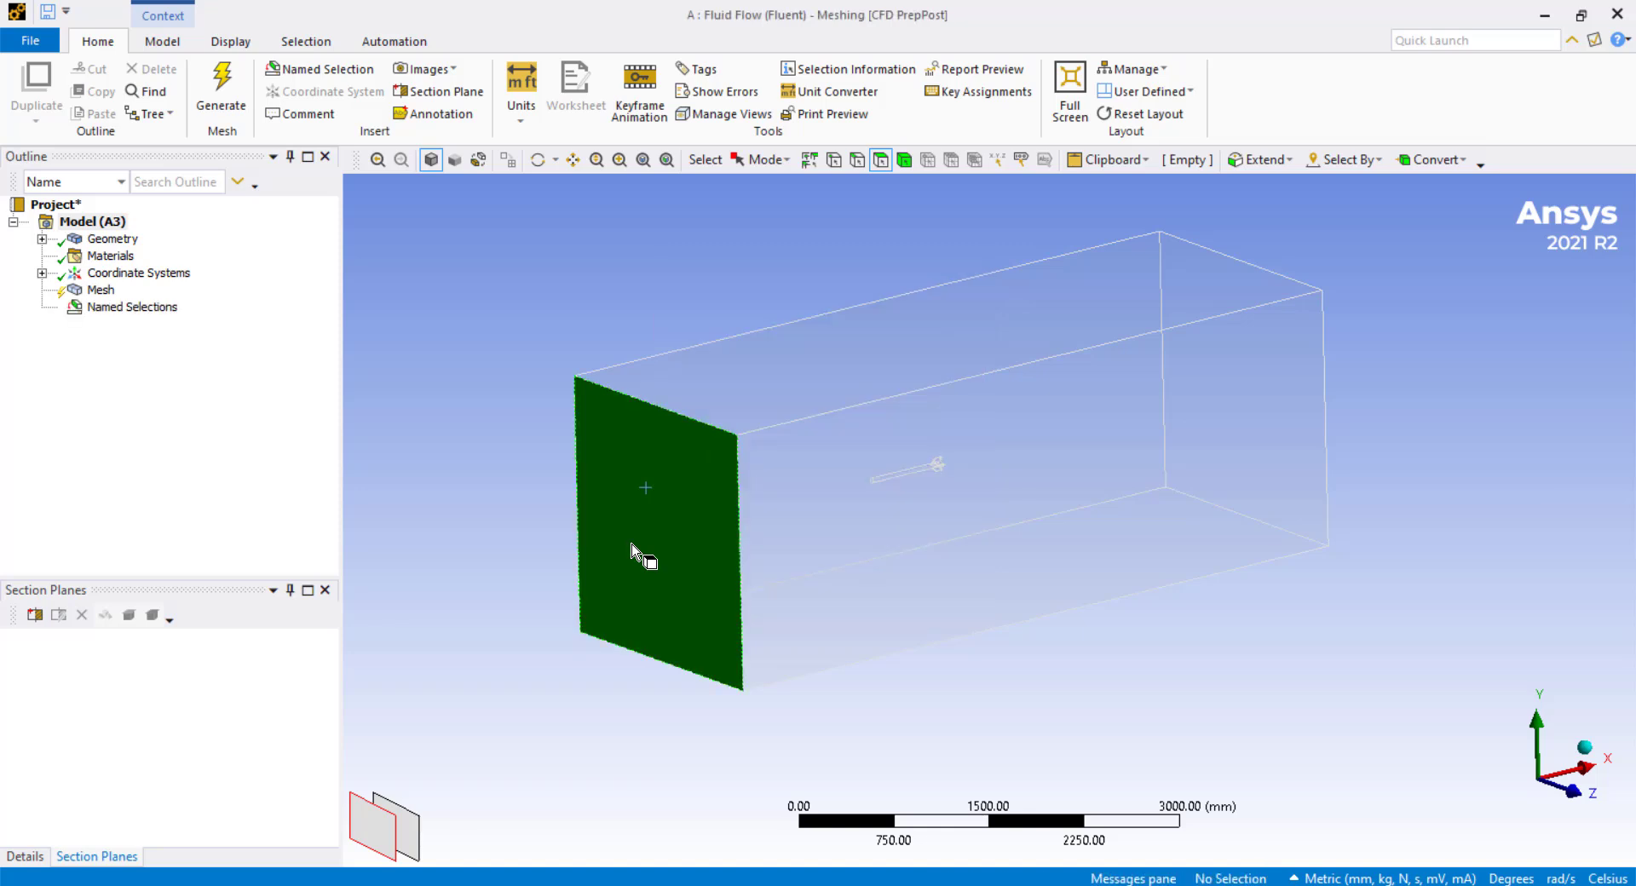
Name the four side faces (top, front, bottom, back) 'walls'.
left_click(895, 333)
left_click(870, 542, "ctrl")
middle_click_drag(870, 543, 810, 662)
left_click(769, 673, "ctrl")
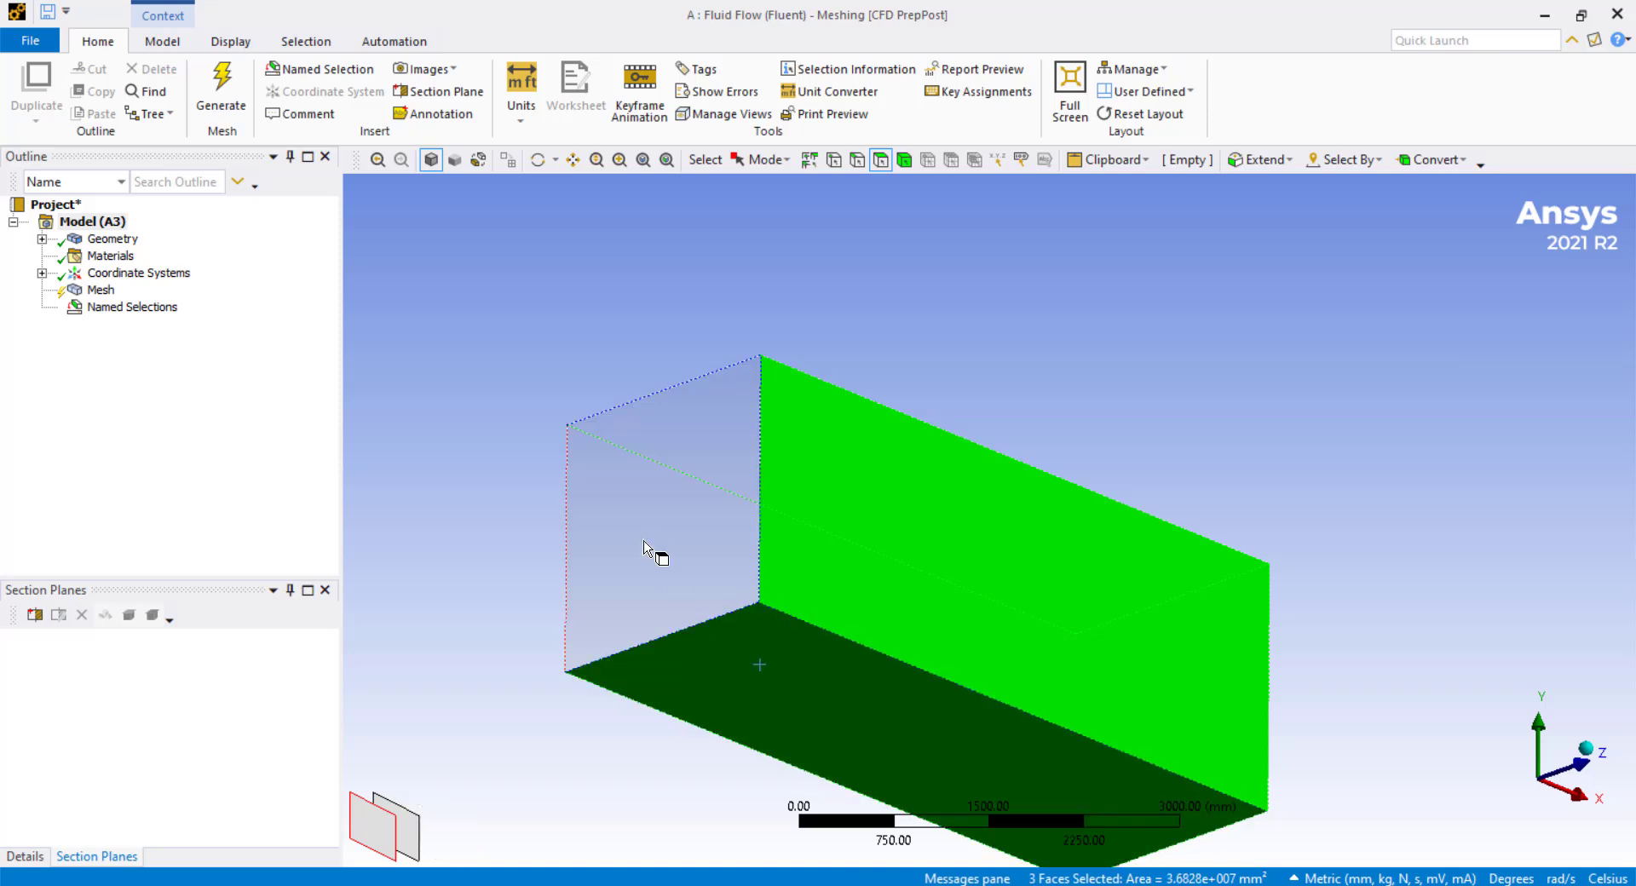
middle_click_drag(657, 555, 518, 515)
left_click(518, 514, "ctrl")
middle_click_drag(639, 486, 958, 515, "ctrl")
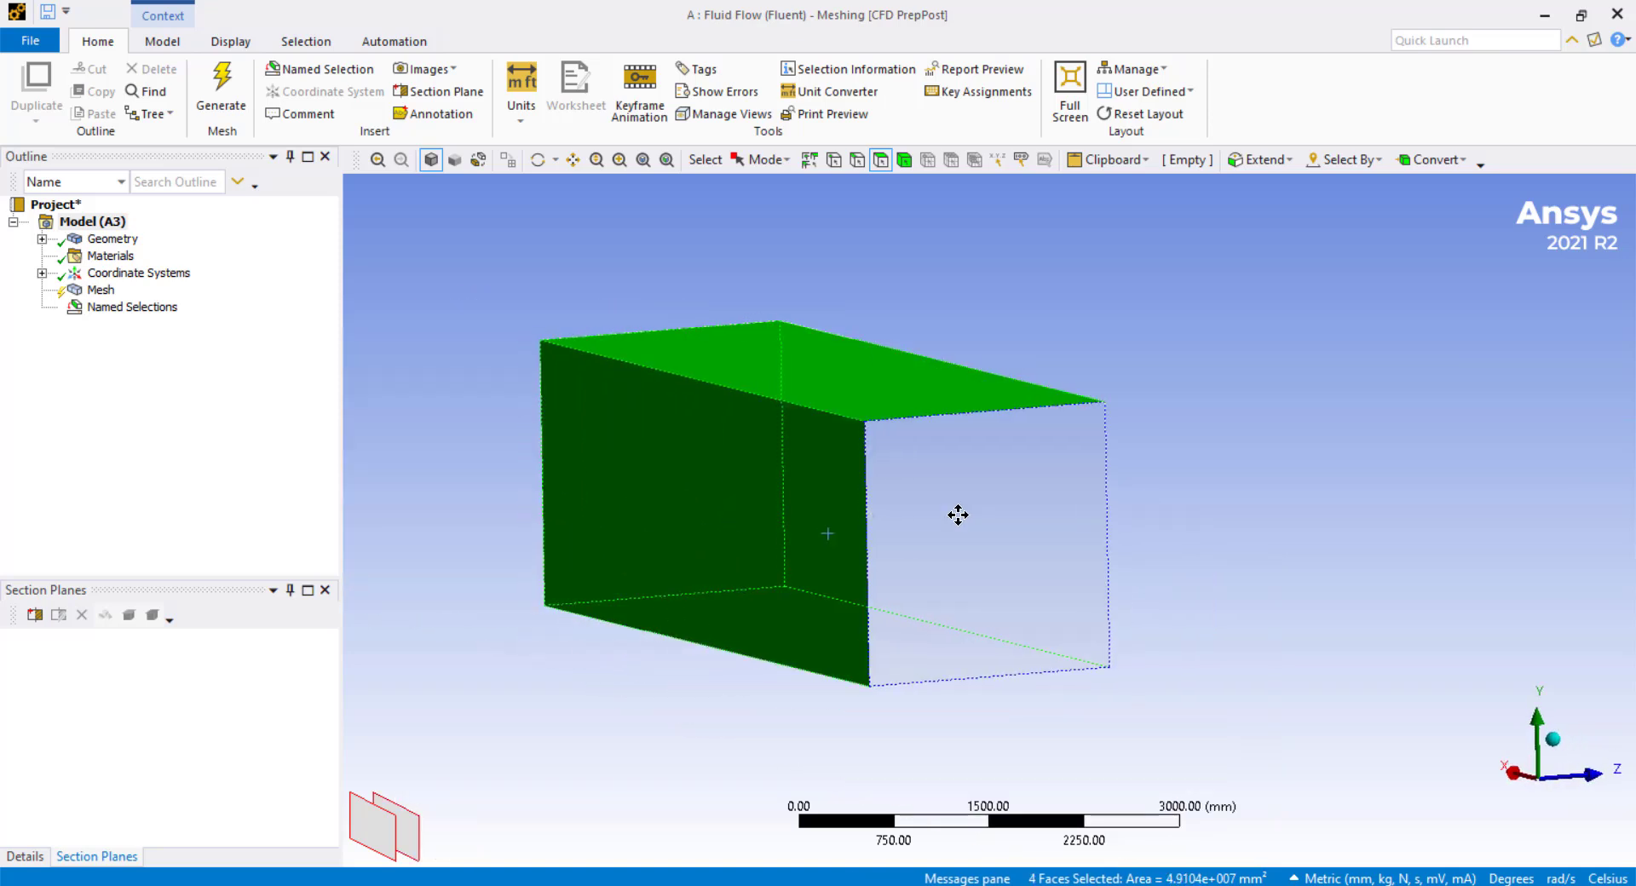
type("nwa")
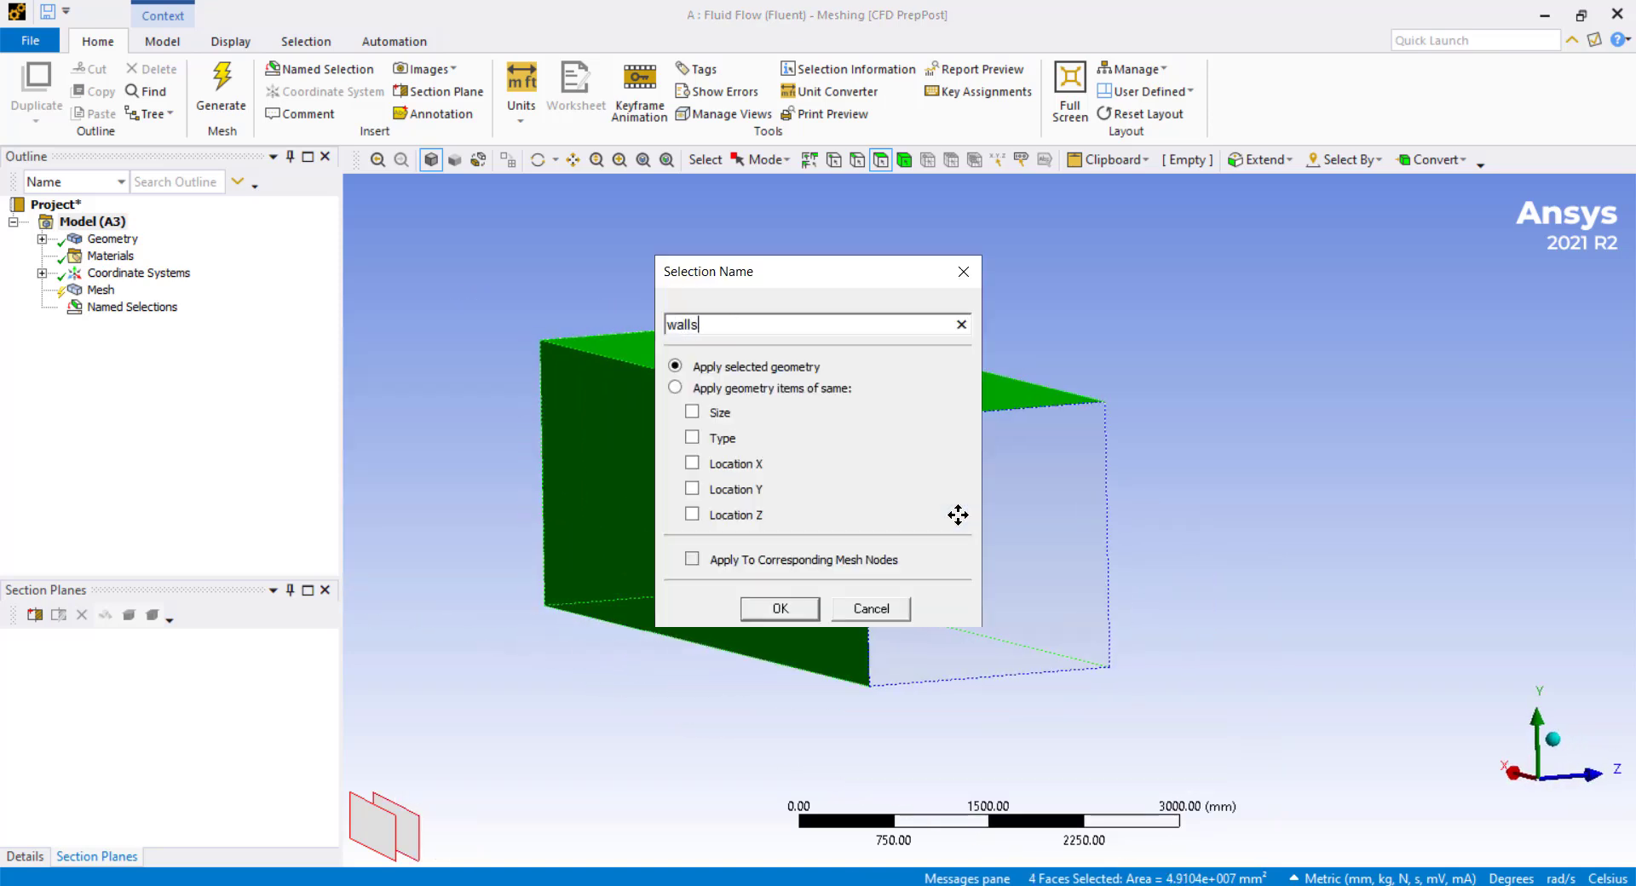
key("Return")
Name the box's right end face 'outlet'.
middle_click_drag(1041, 486, 551, 514)
left_click(1006, 607)
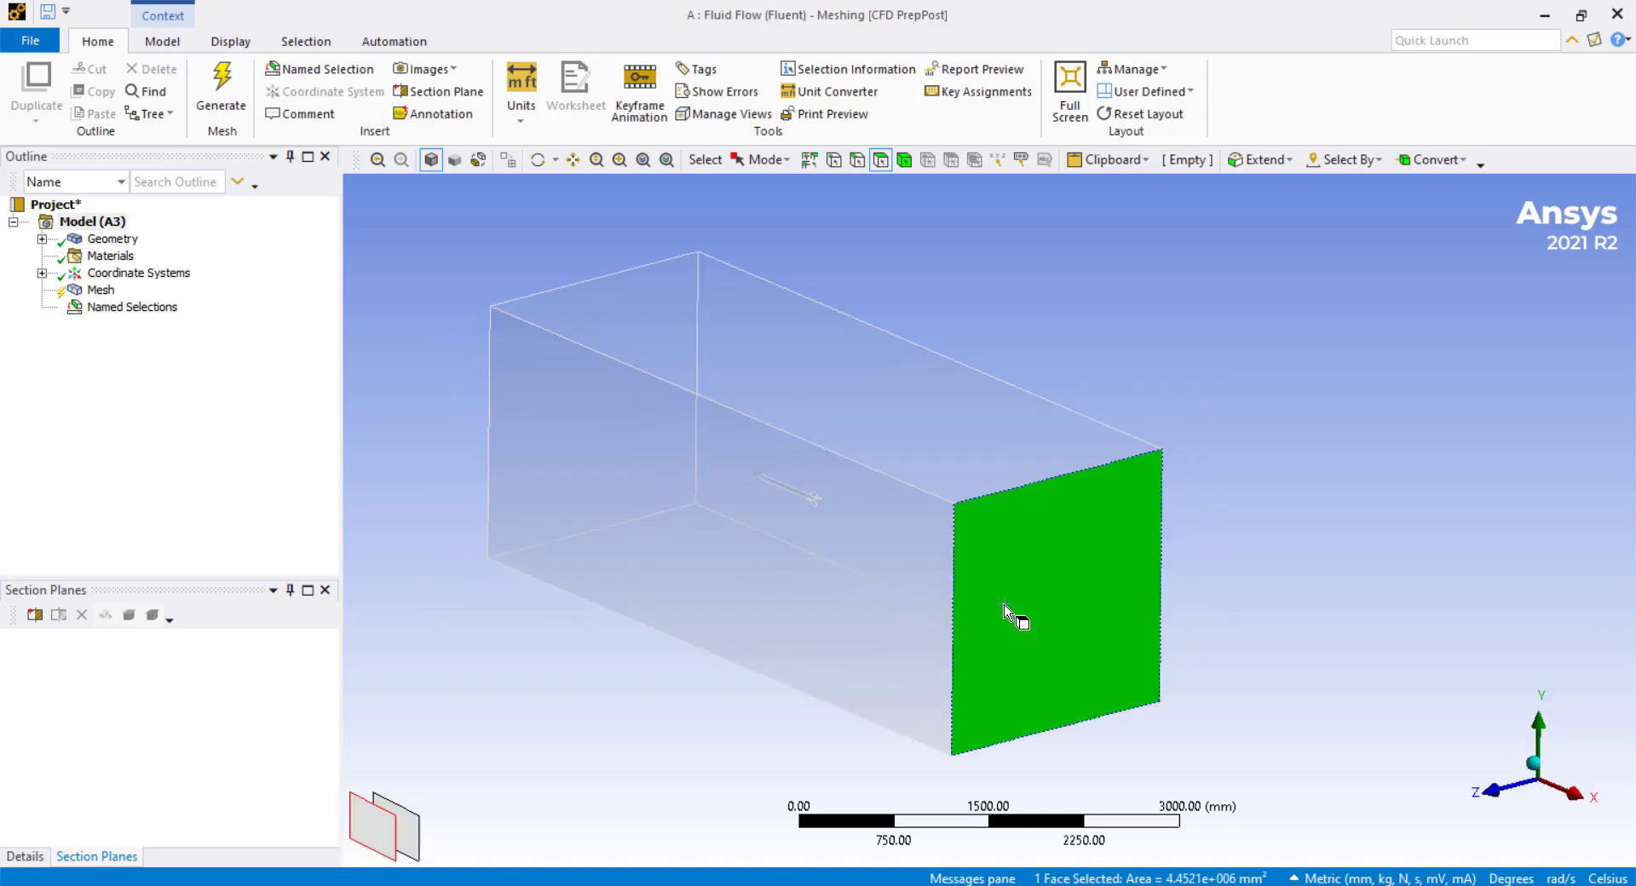
type("n")
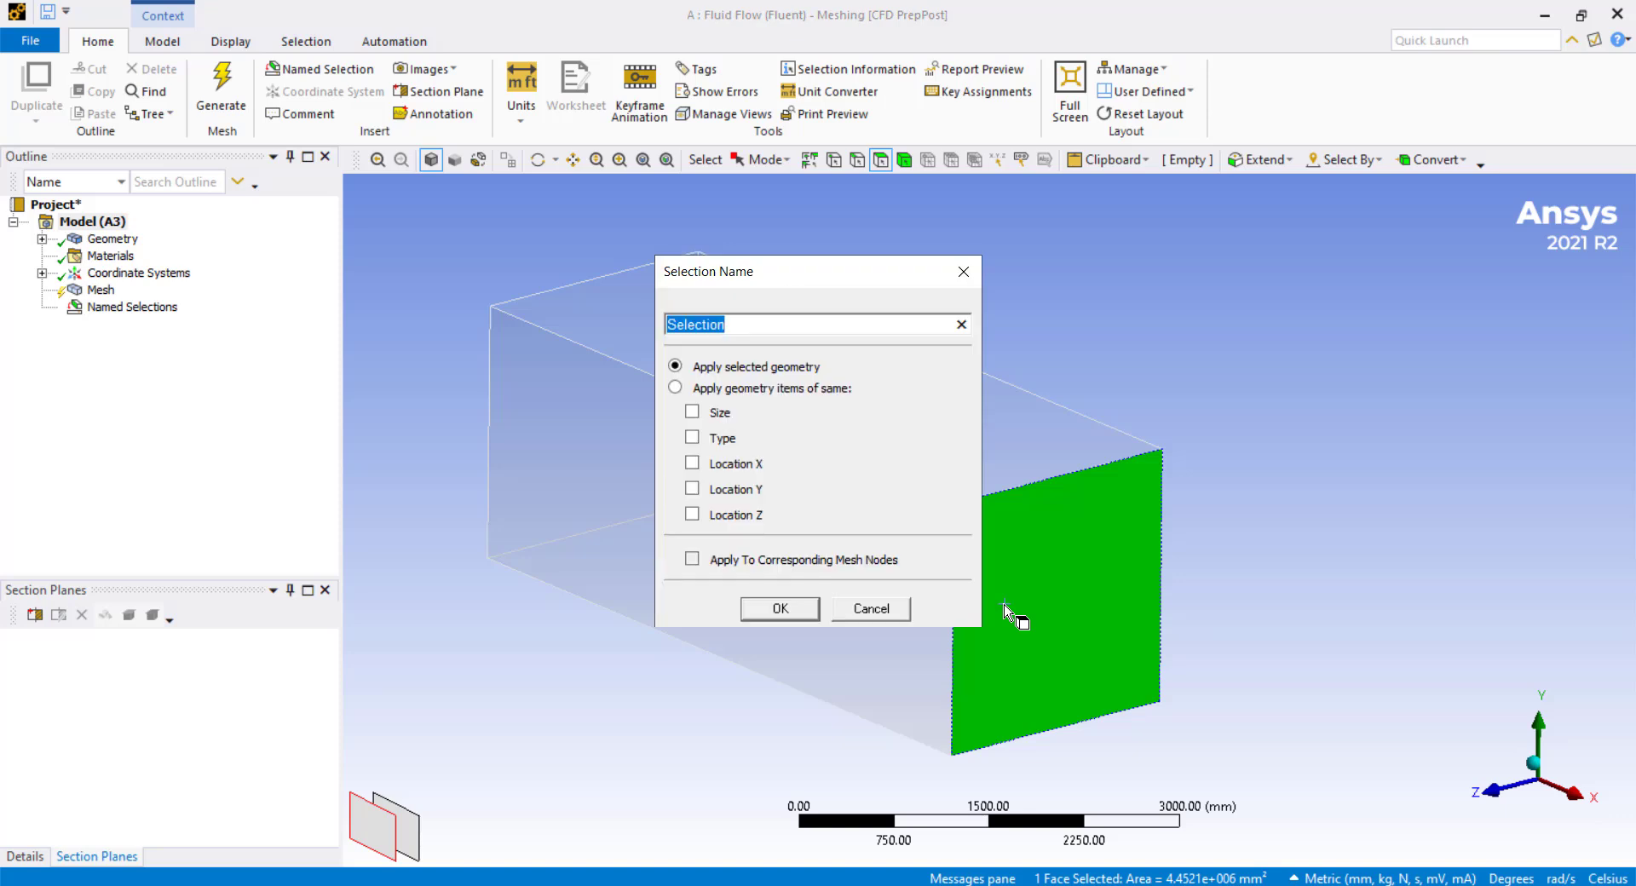
type("outlet")
key("Return")
Box-select all the rocket faces from the front view and name them 'rocket'.
middle_click_drag(1089, 551, 1143, 631)
key("1")
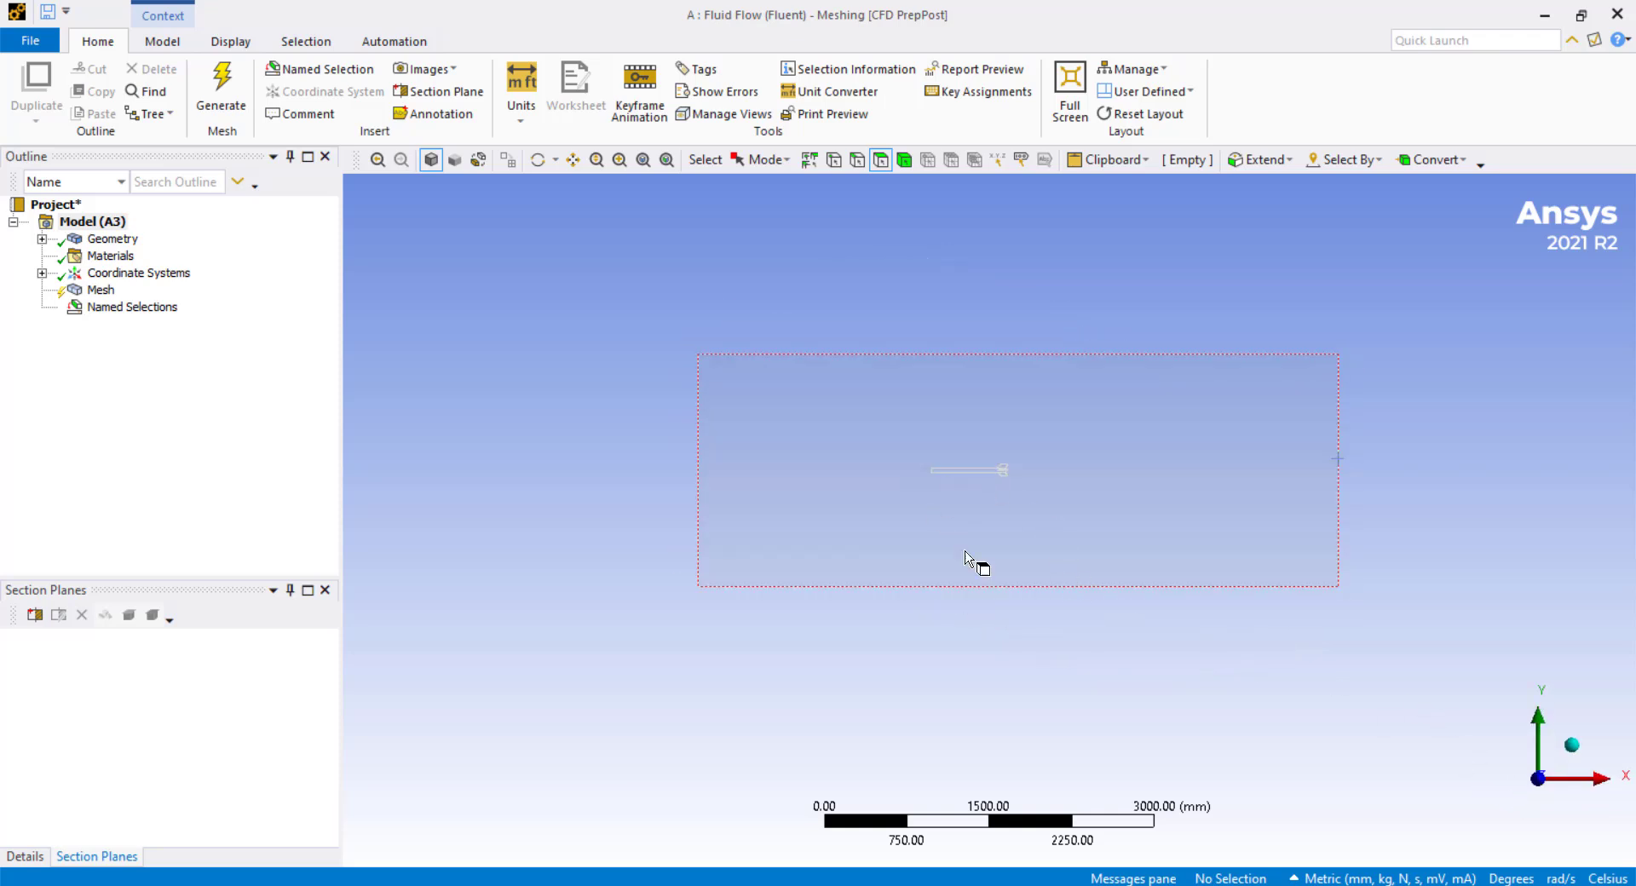
scroll(971, 537, "up", 3)
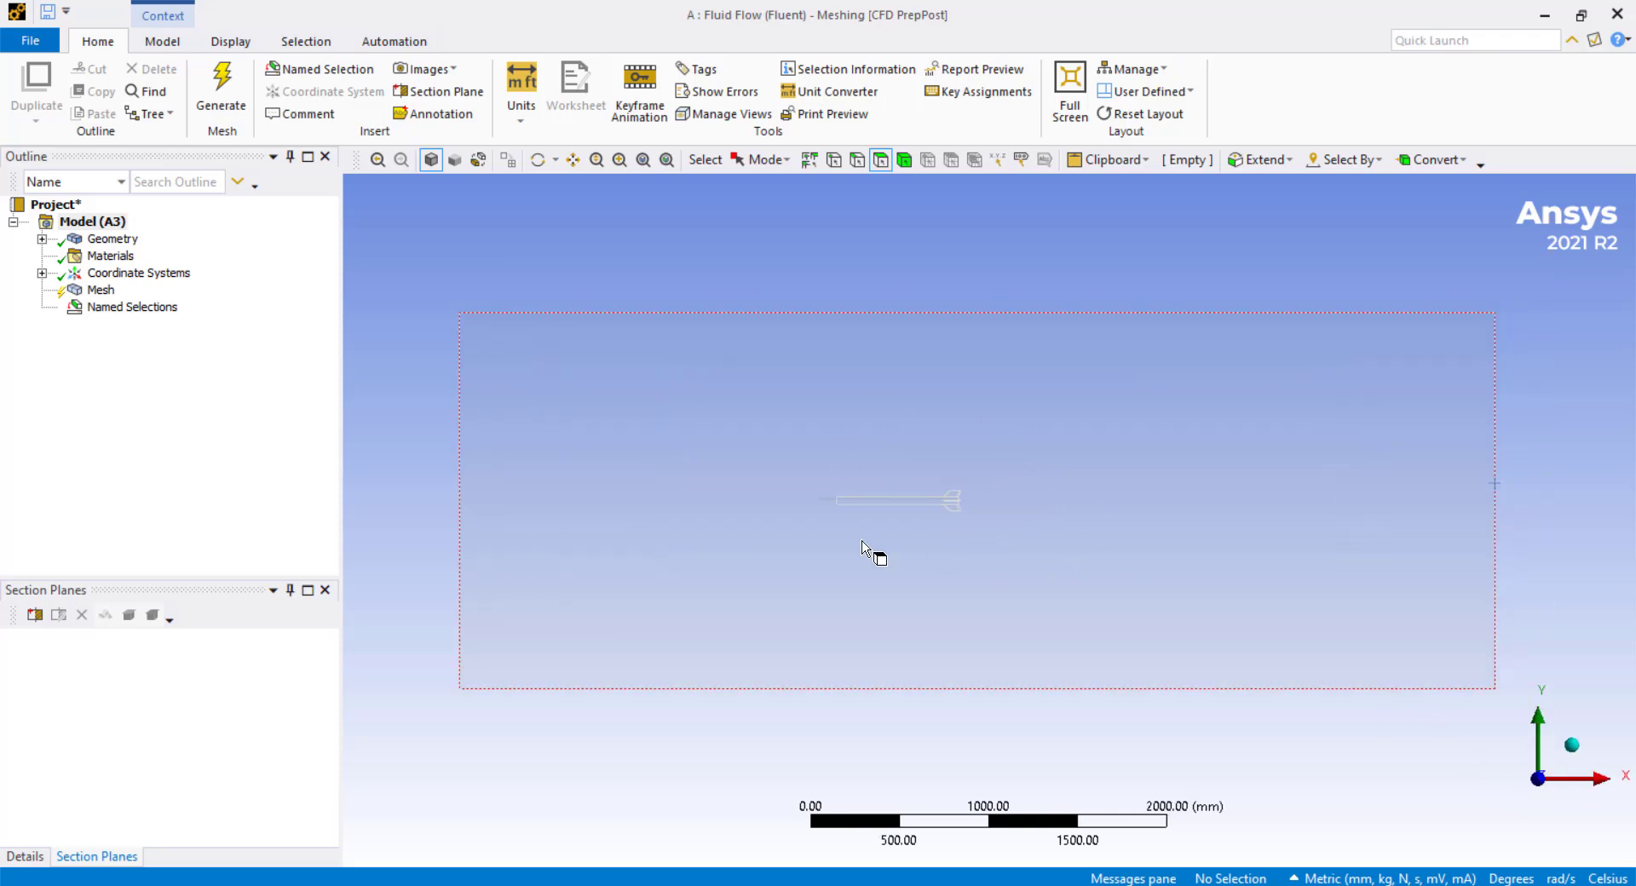
left_click(766, 159)
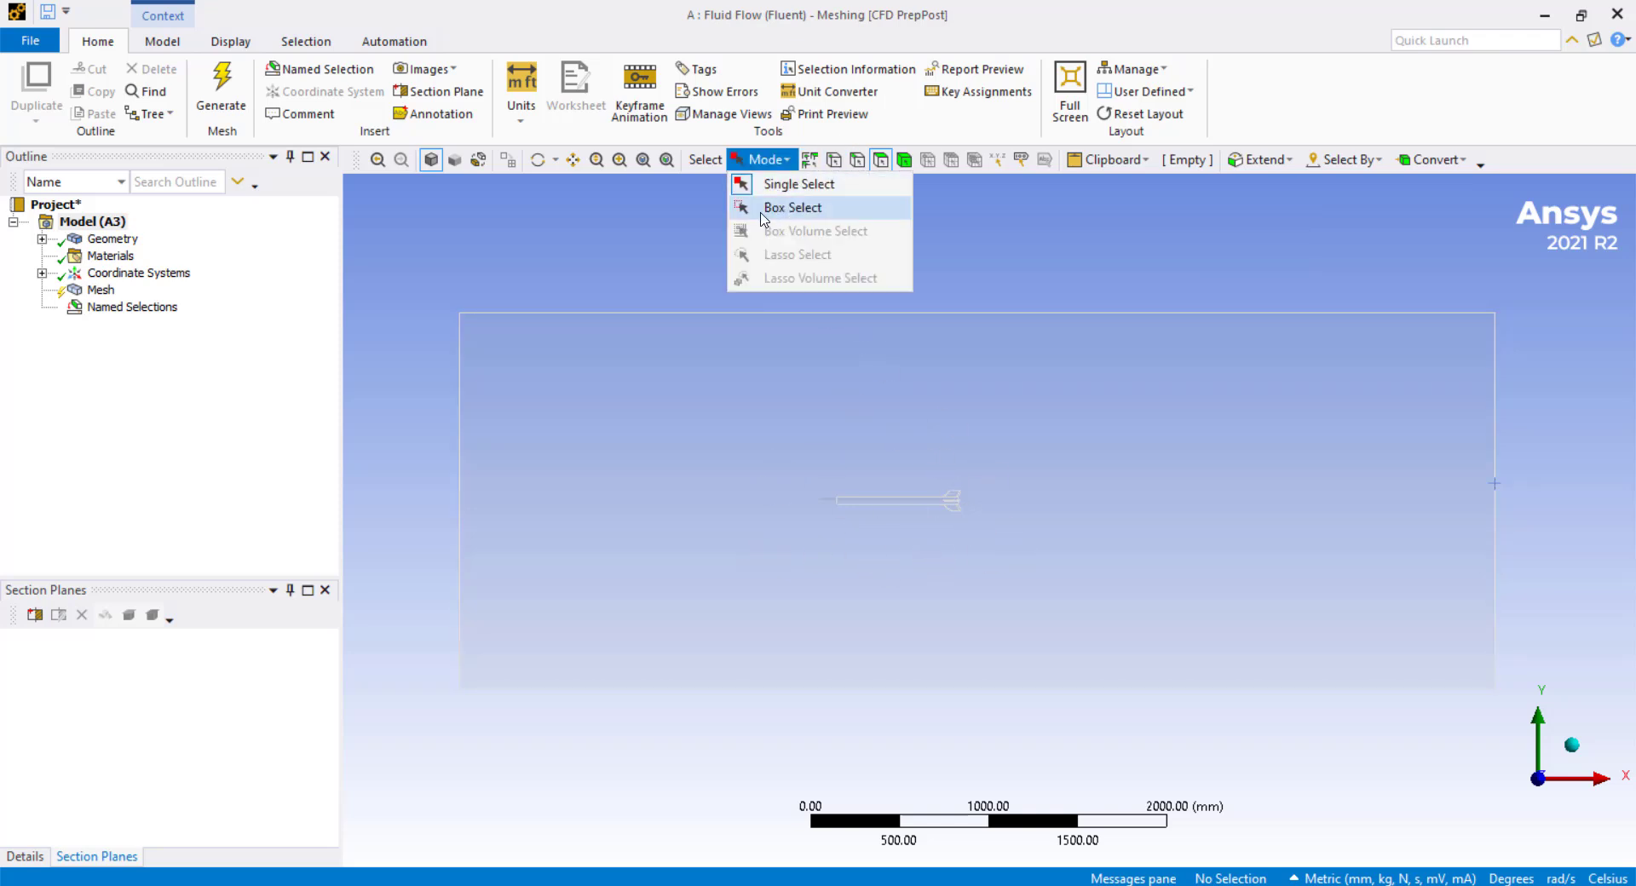
left_click(794, 208)
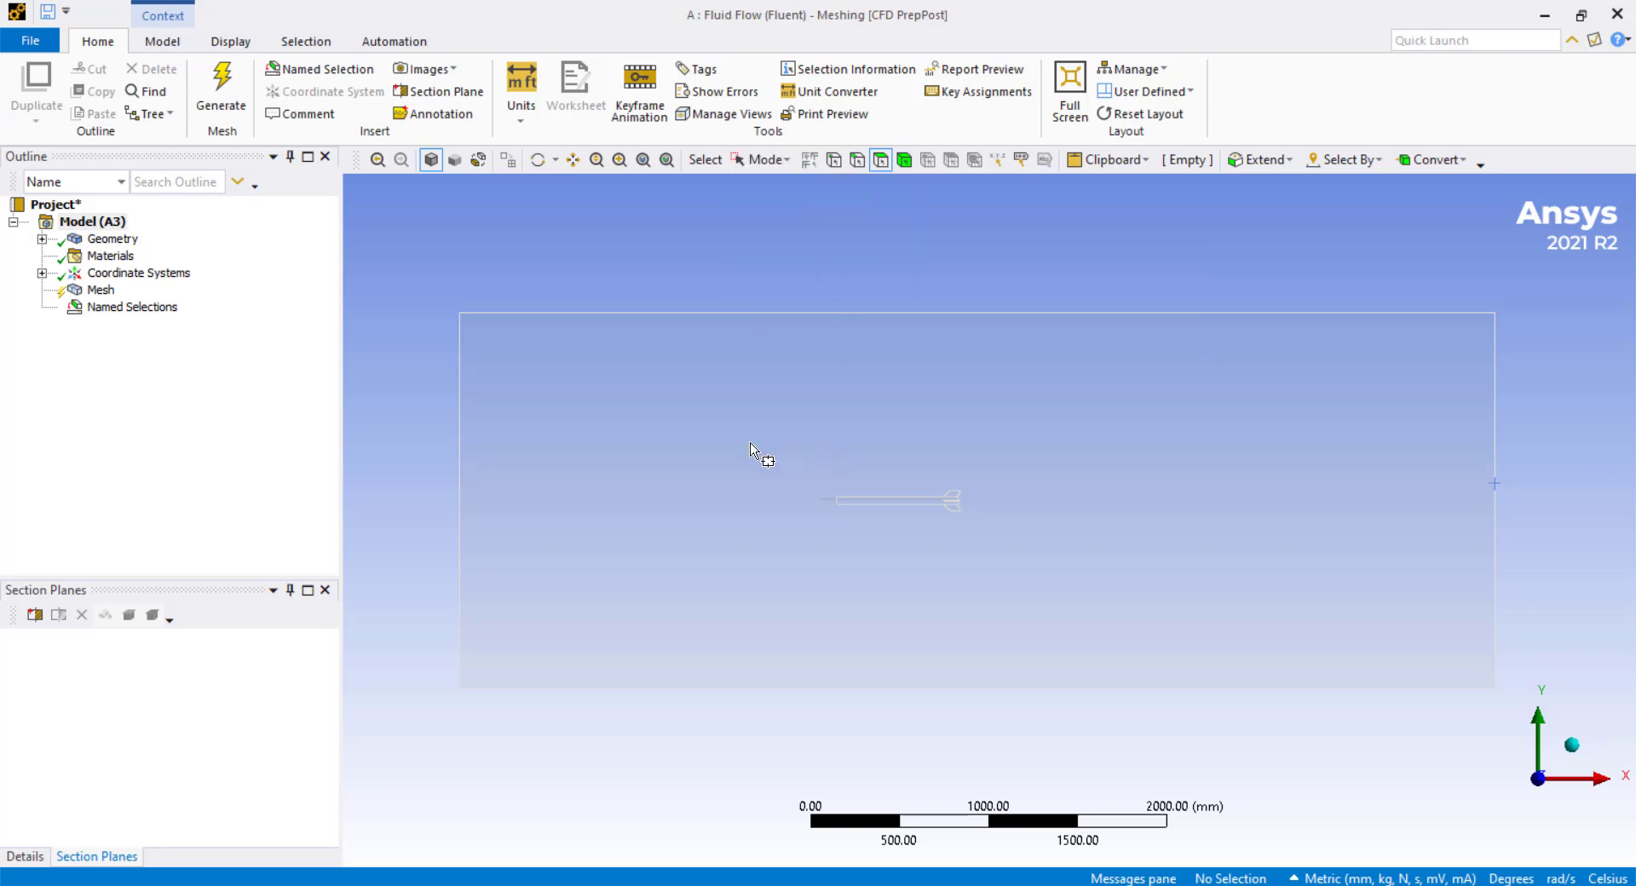
left_click_drag(750, 444, 1020, 559)
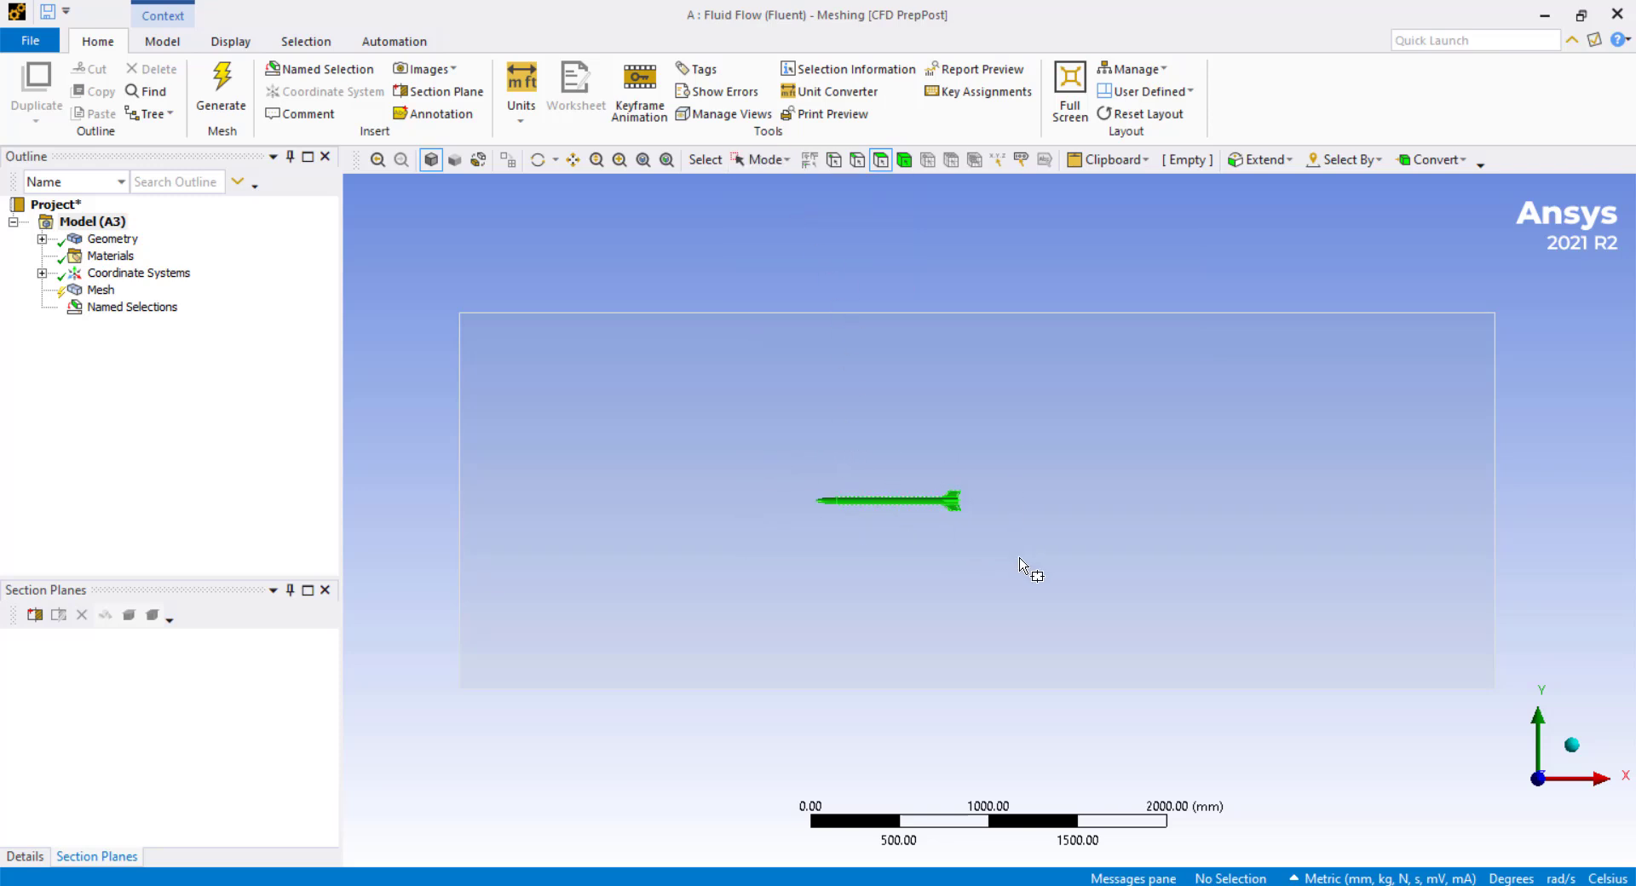
middle_click_drag(1055, 542, 943, 580)
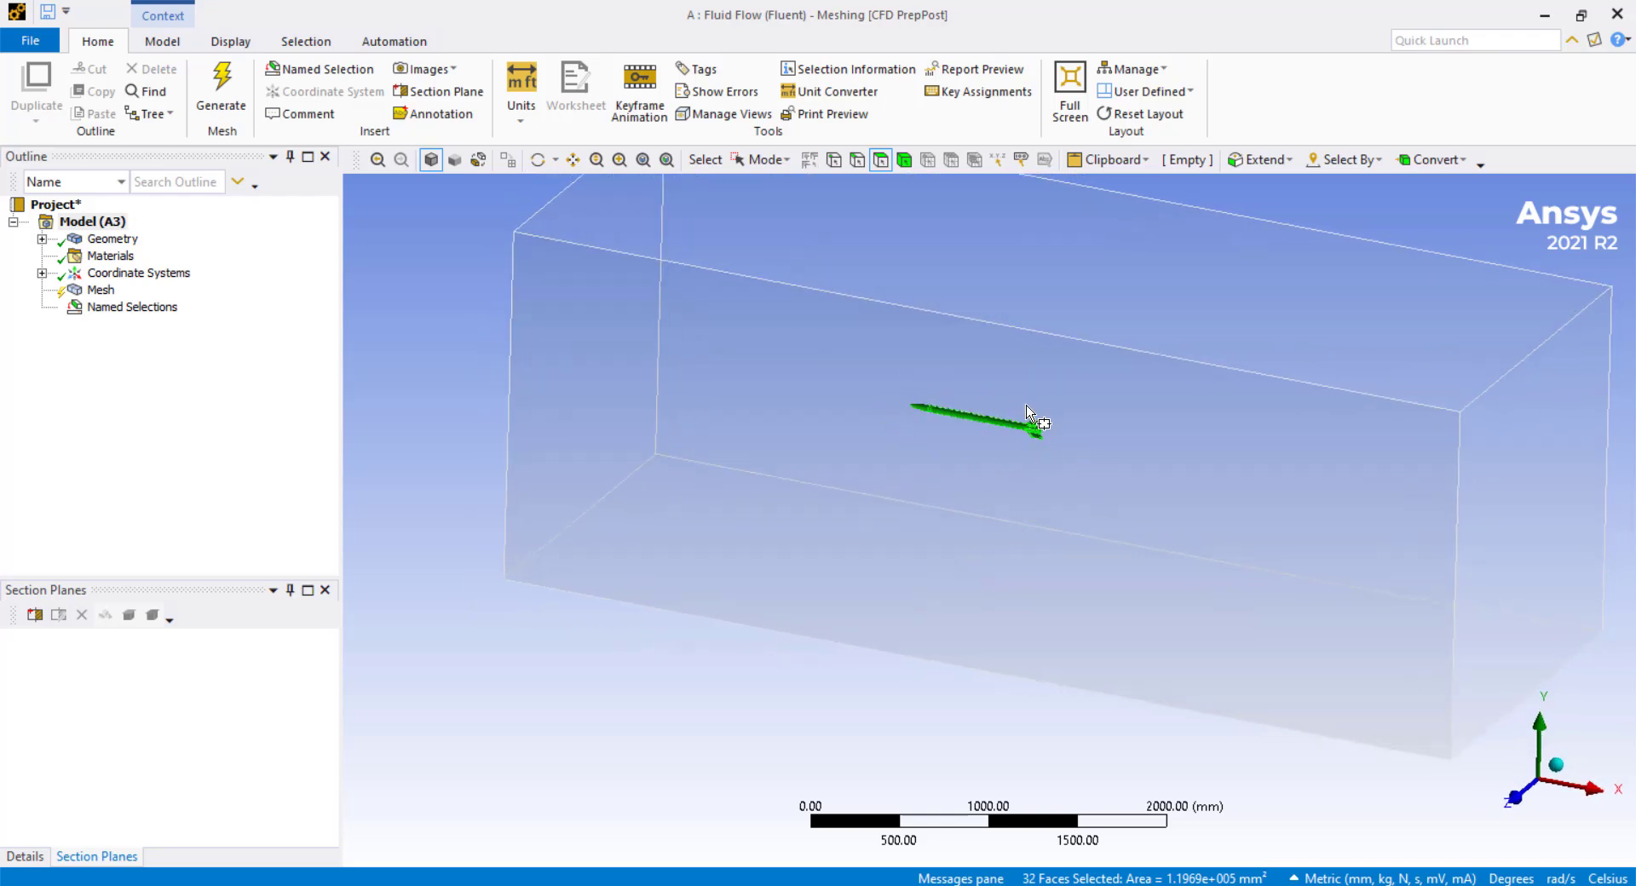
type("n")
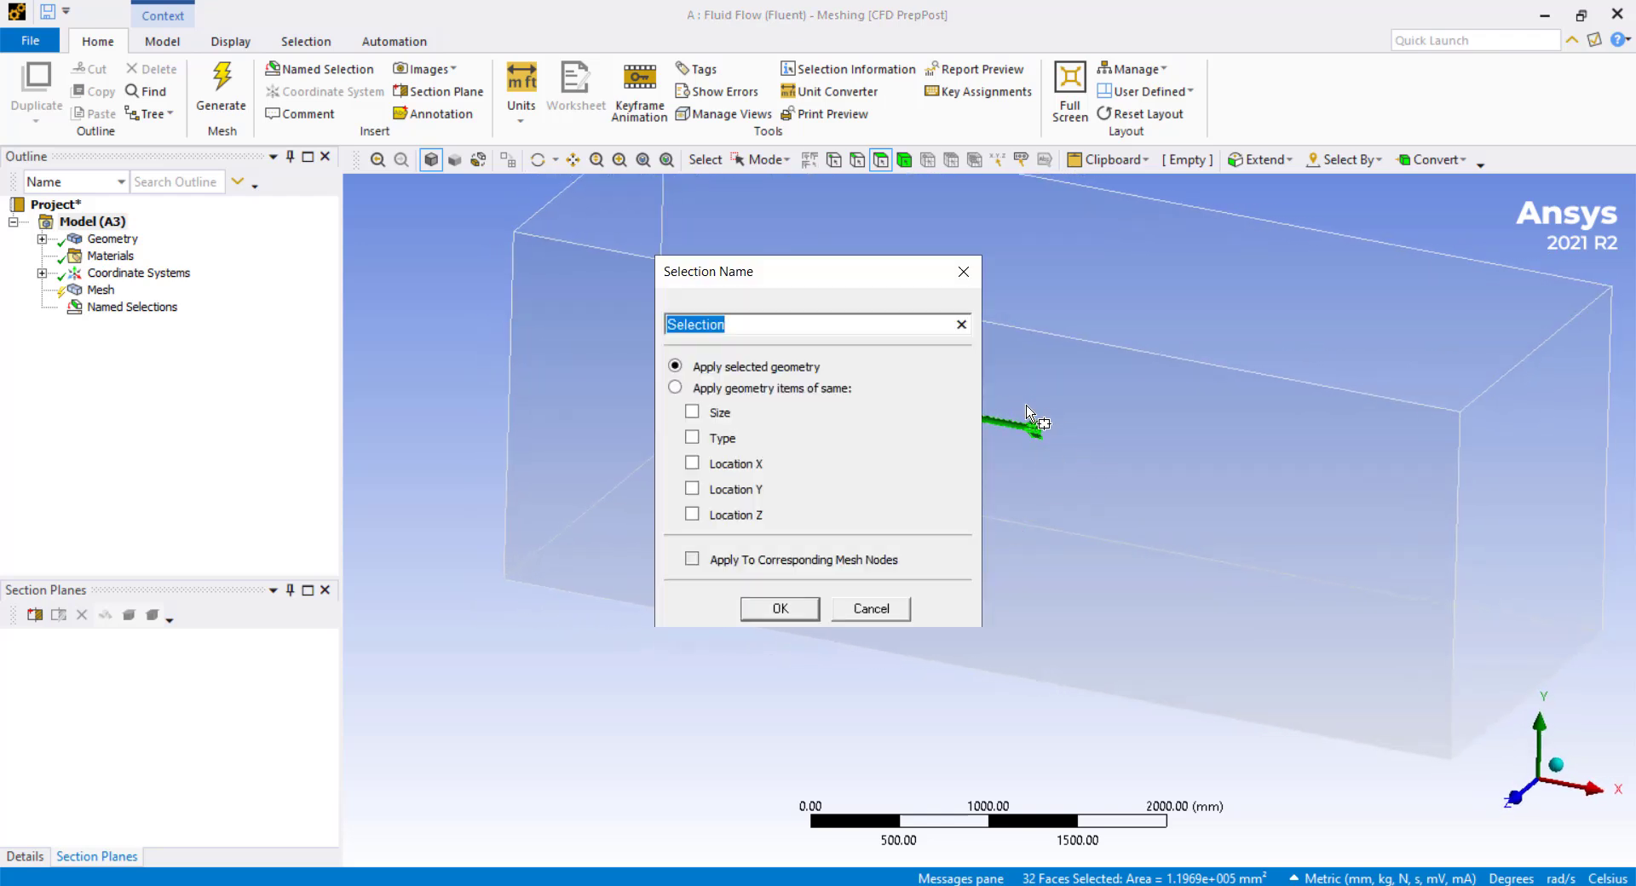
type("rocket")
key("Return")
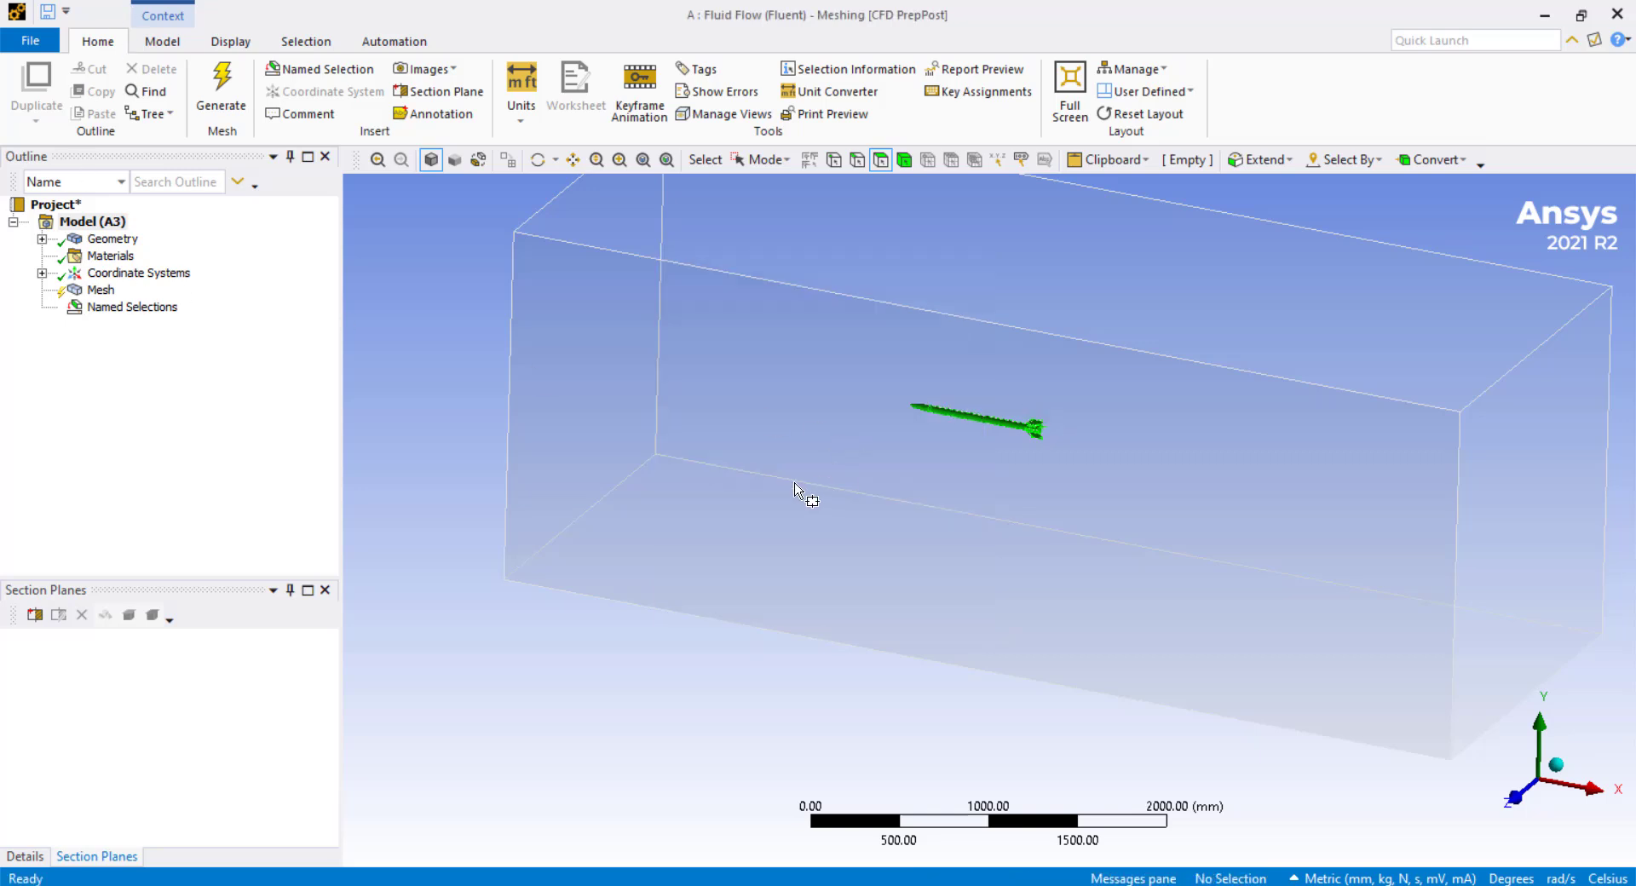
Return the selection mode to Single Select.
middle_click_drag(803, 499, 764, 461)
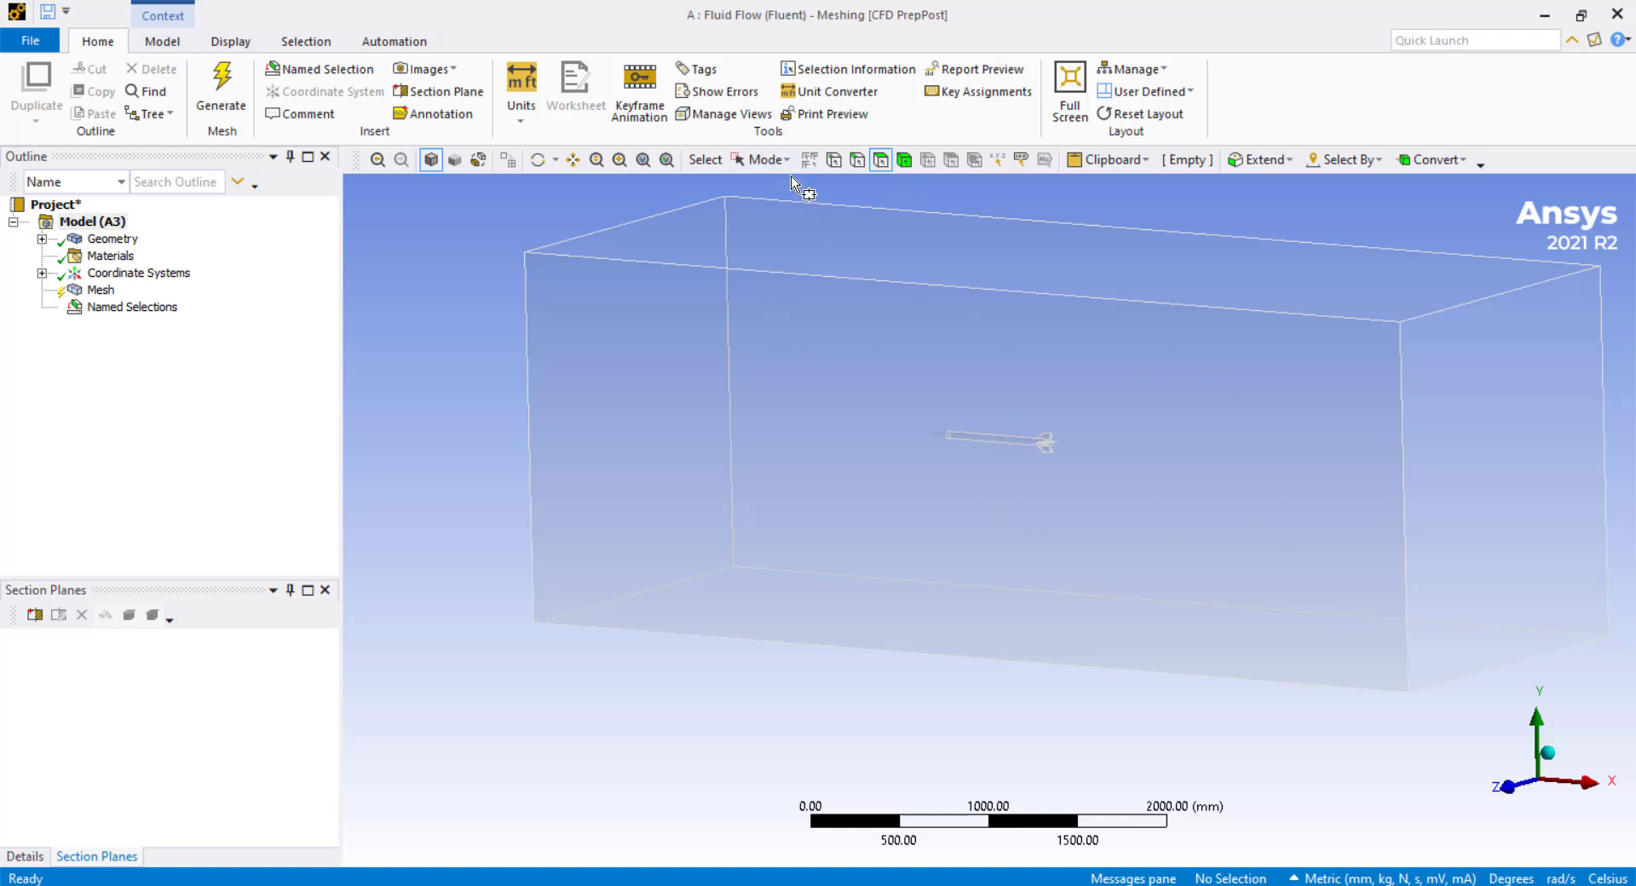
left_click(764, 160)
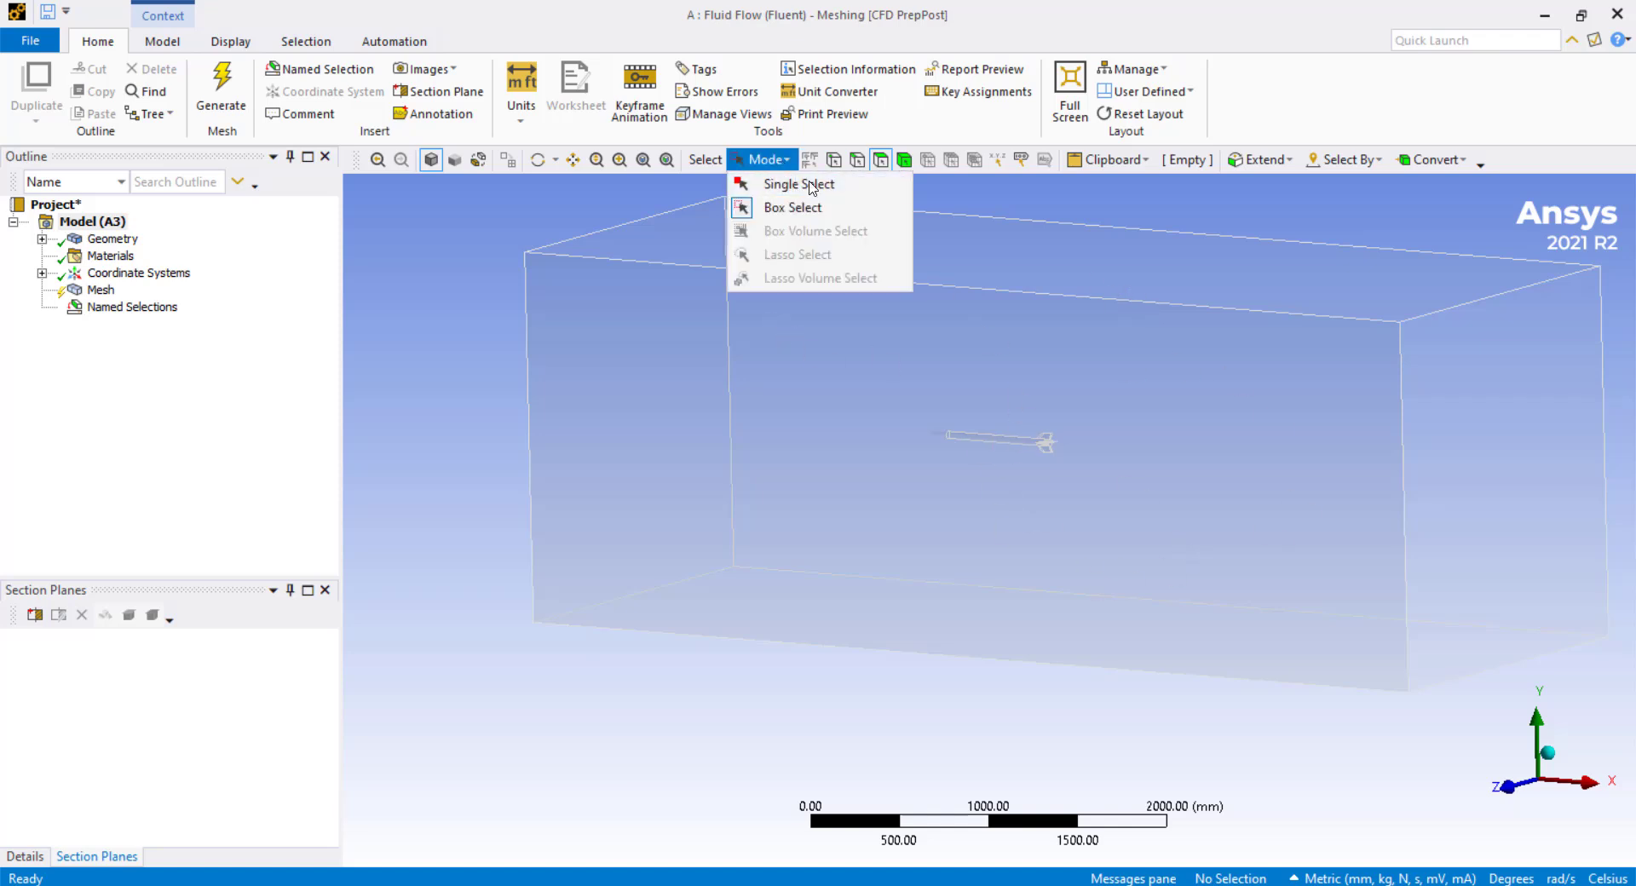
left_click(803, 184)
scroll(1031, 484, "down", 2)
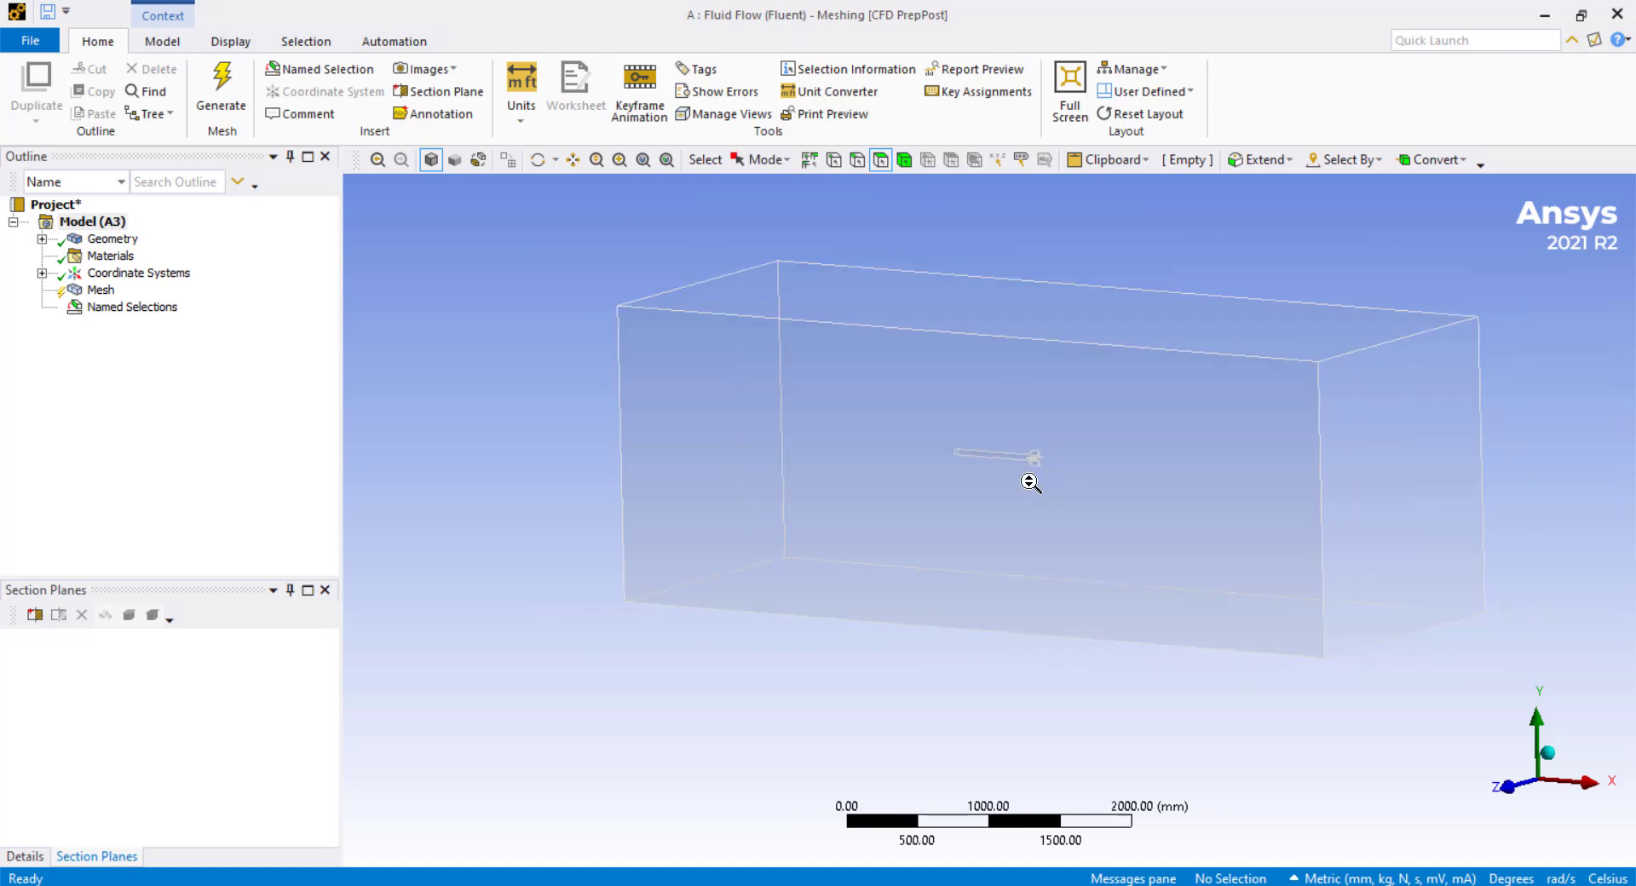
scroll(1031, 483, "down", 1)
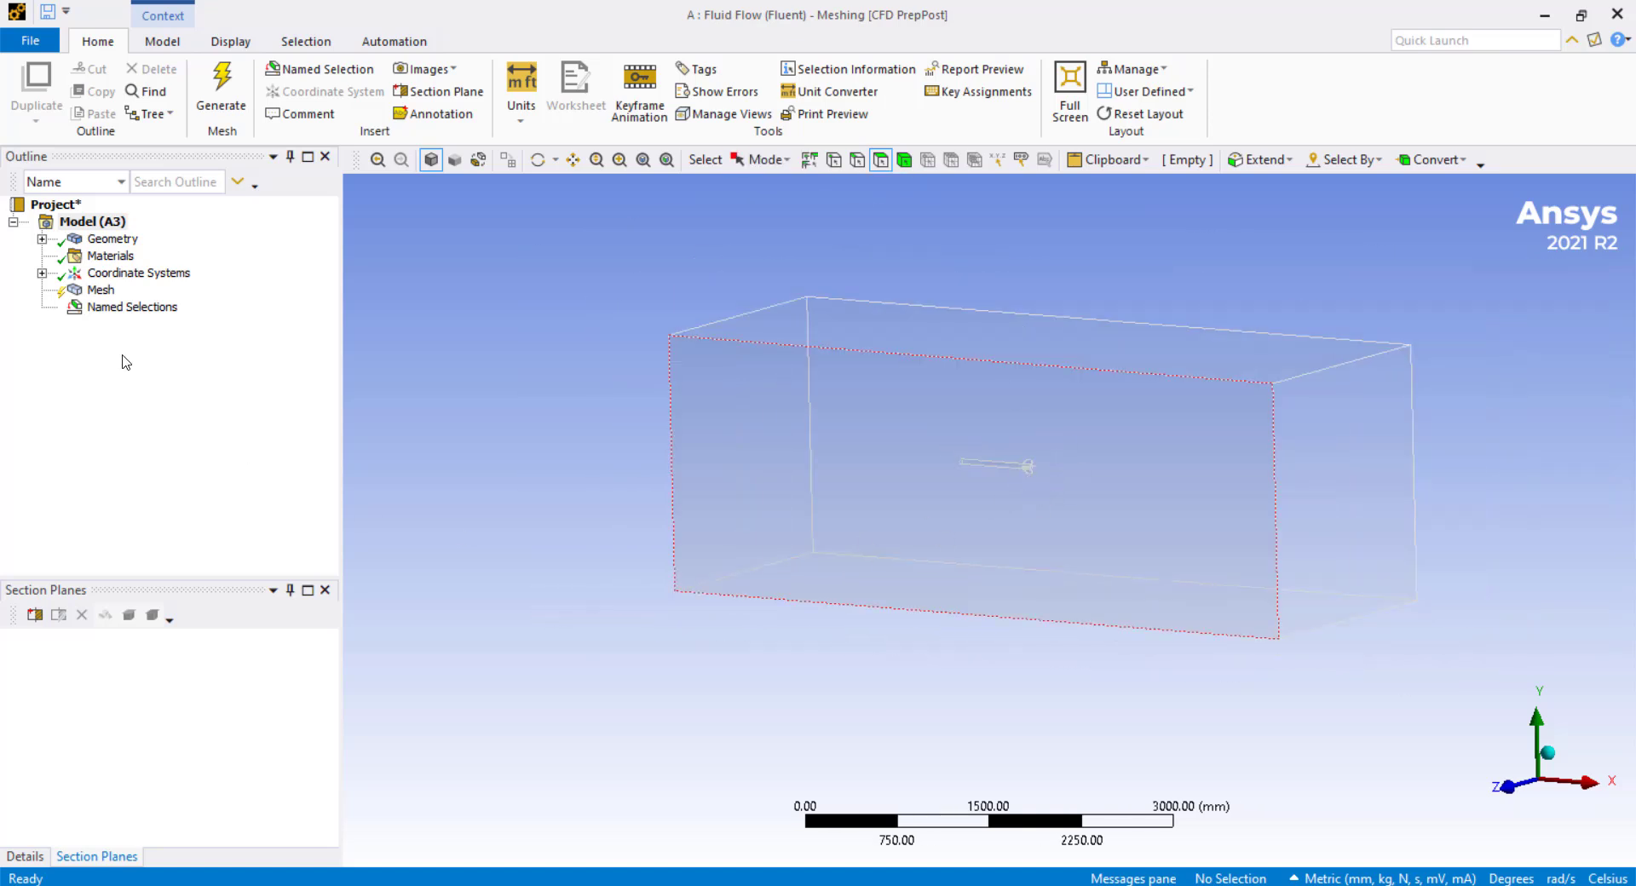
Set the mesh's Use Automatic Inflation to Program Controlled.
left_click(94, 291)
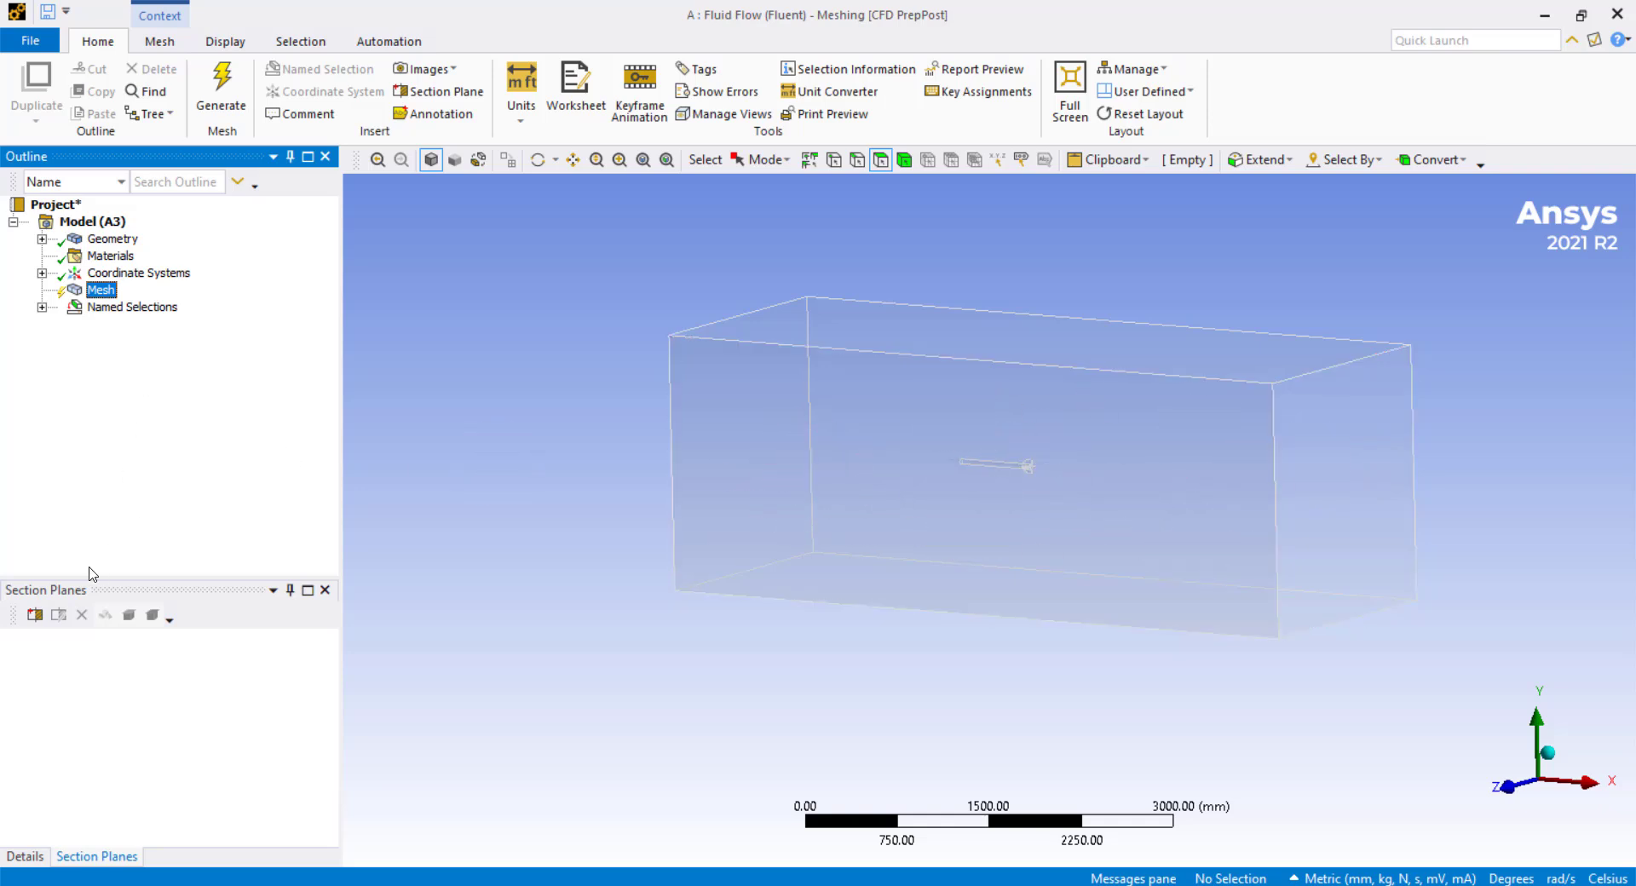
left_click(25, 858)
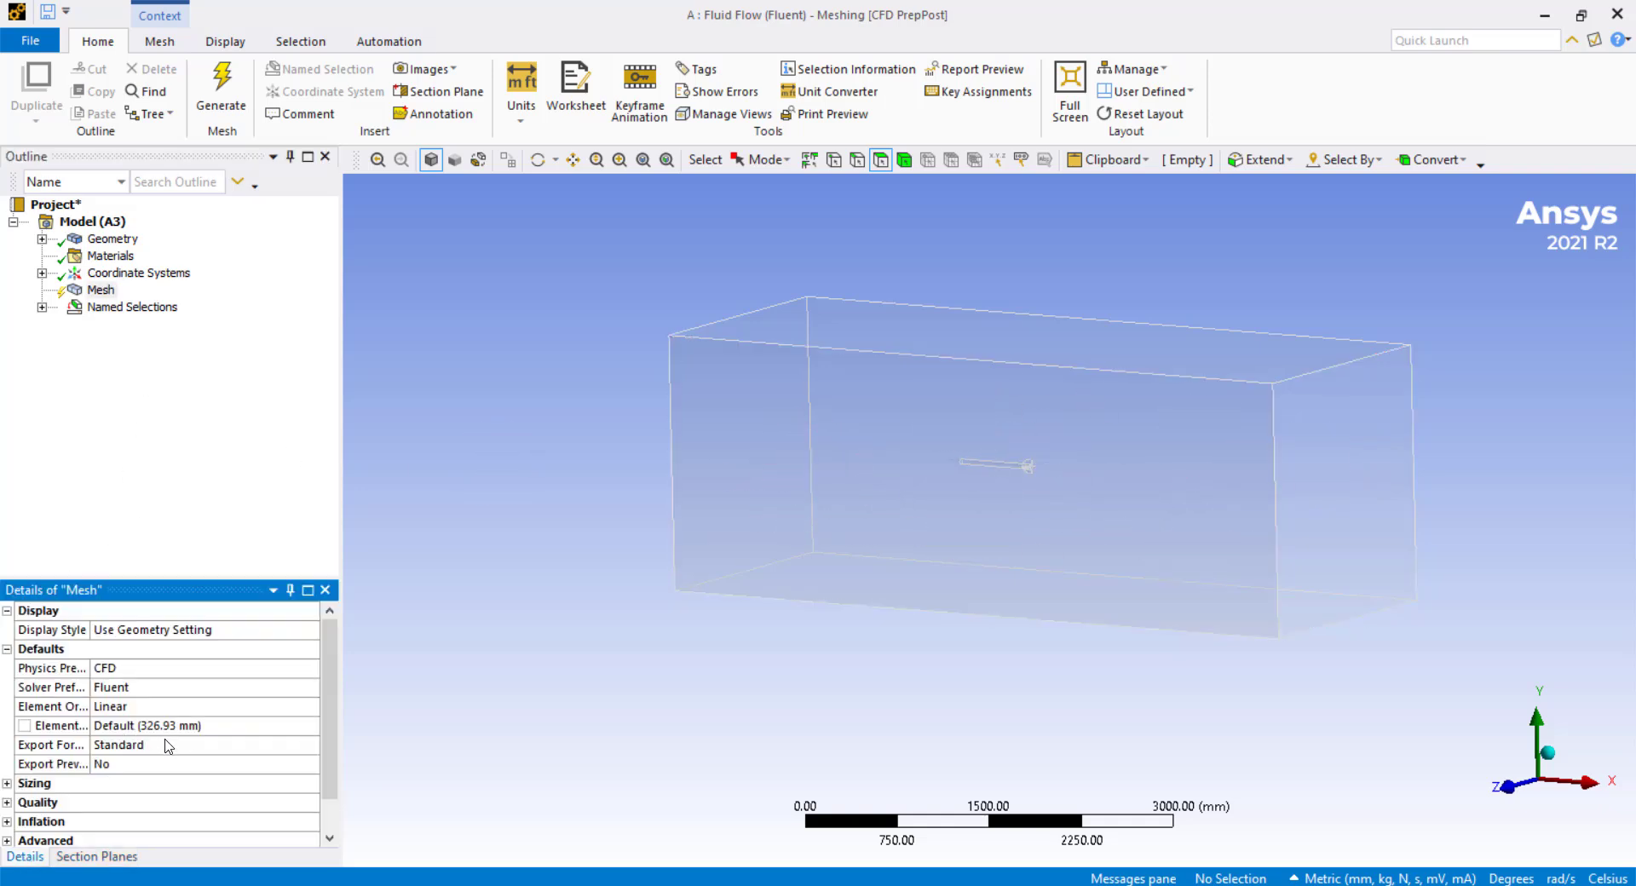
scroll(168, 746, "down", 1)
scroll(179, 741, "up", 1)
scroll(175, 751, "down", 1)
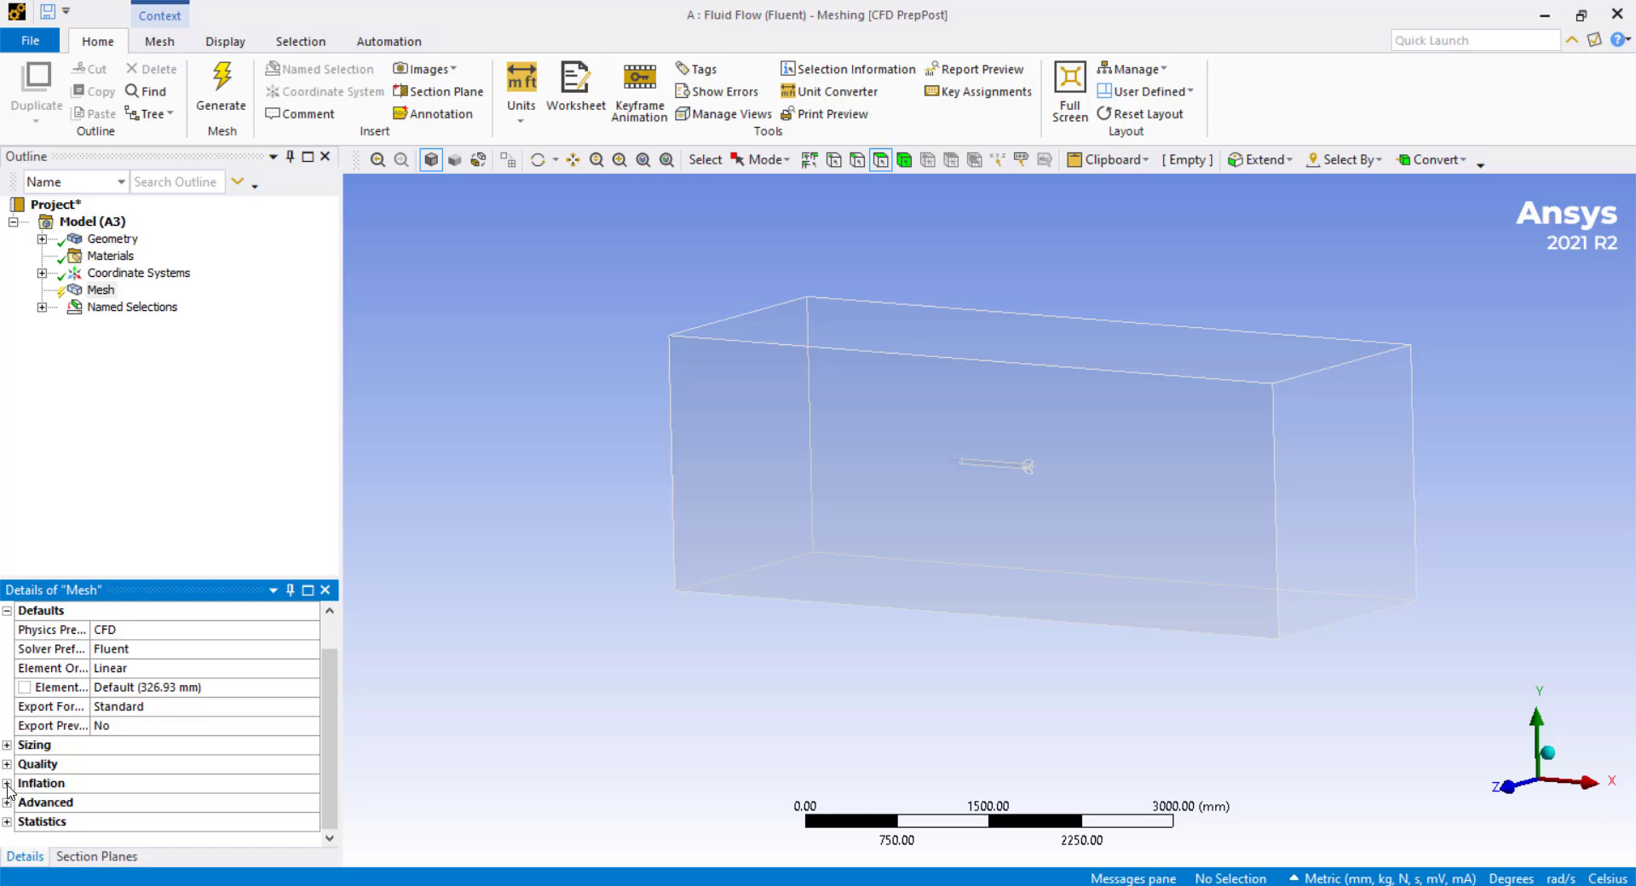
left_click(8, 785)
scroll(141, 767, "down", 1)
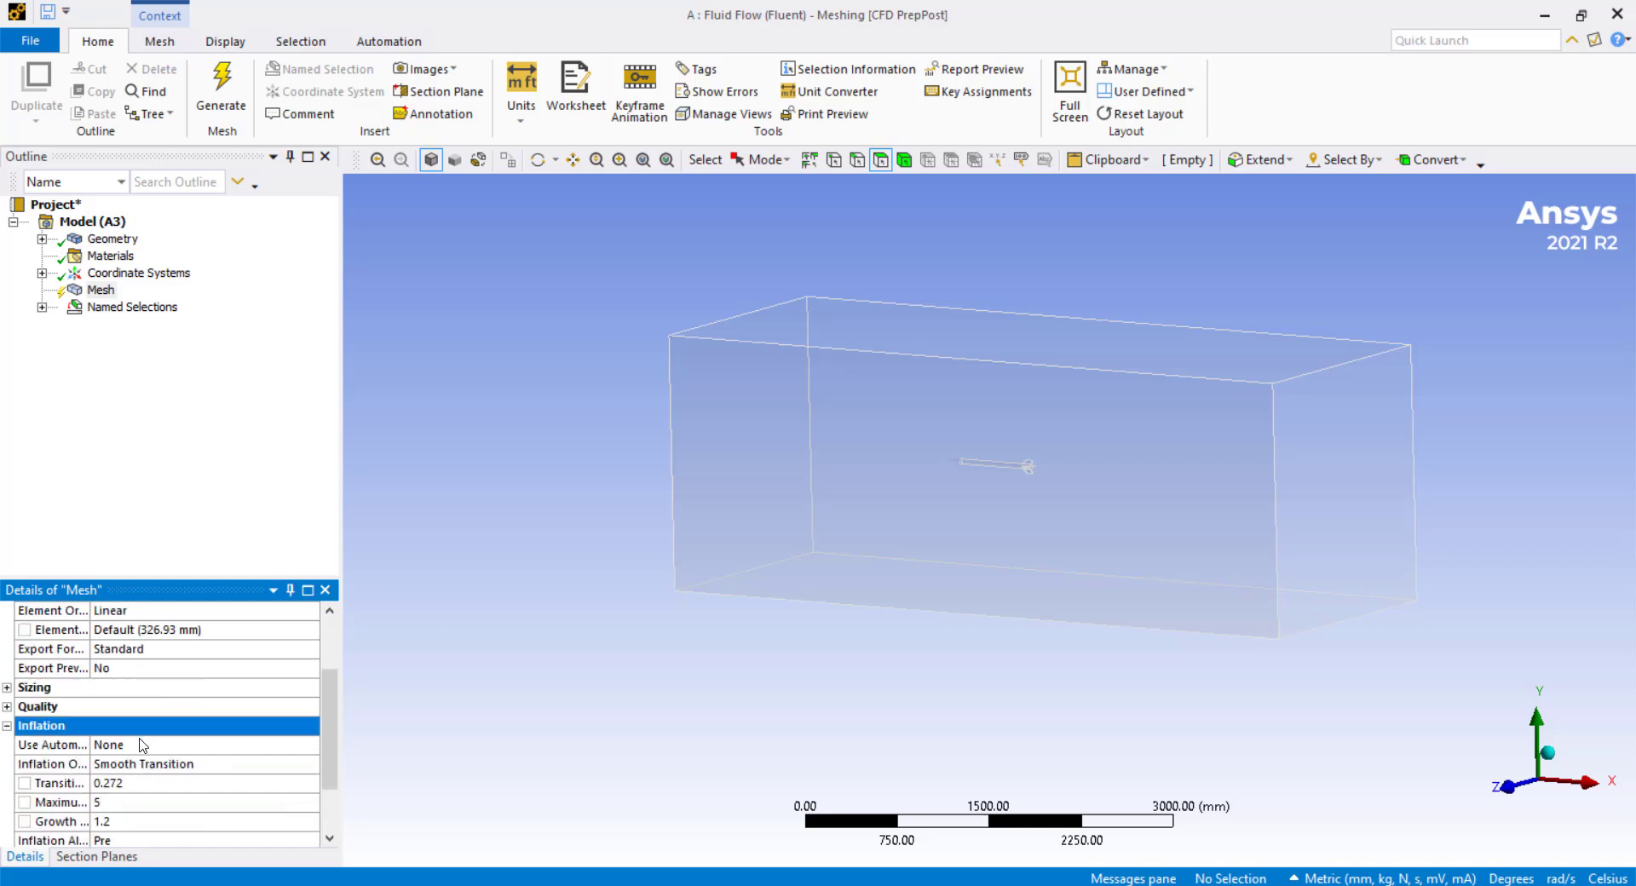
left_click(142, 746)
left_click(312, 745)
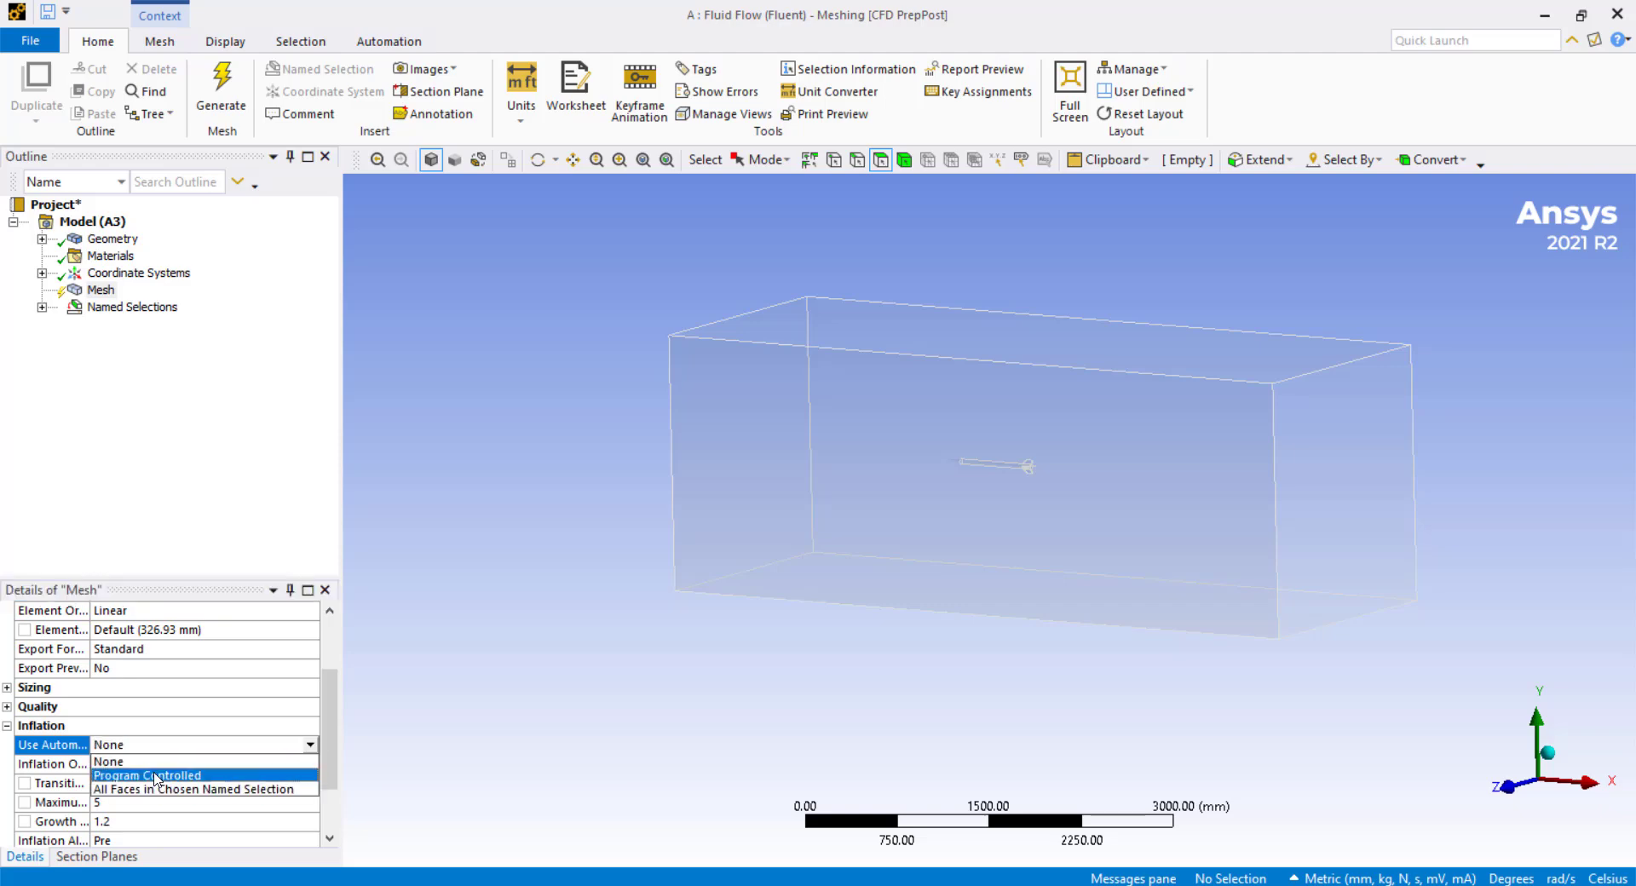
left_click(161, 764)
Use First Layer Thickness inflation with a 2.5 mm first layer and 10 maximum layers.
left_click(273, 726)
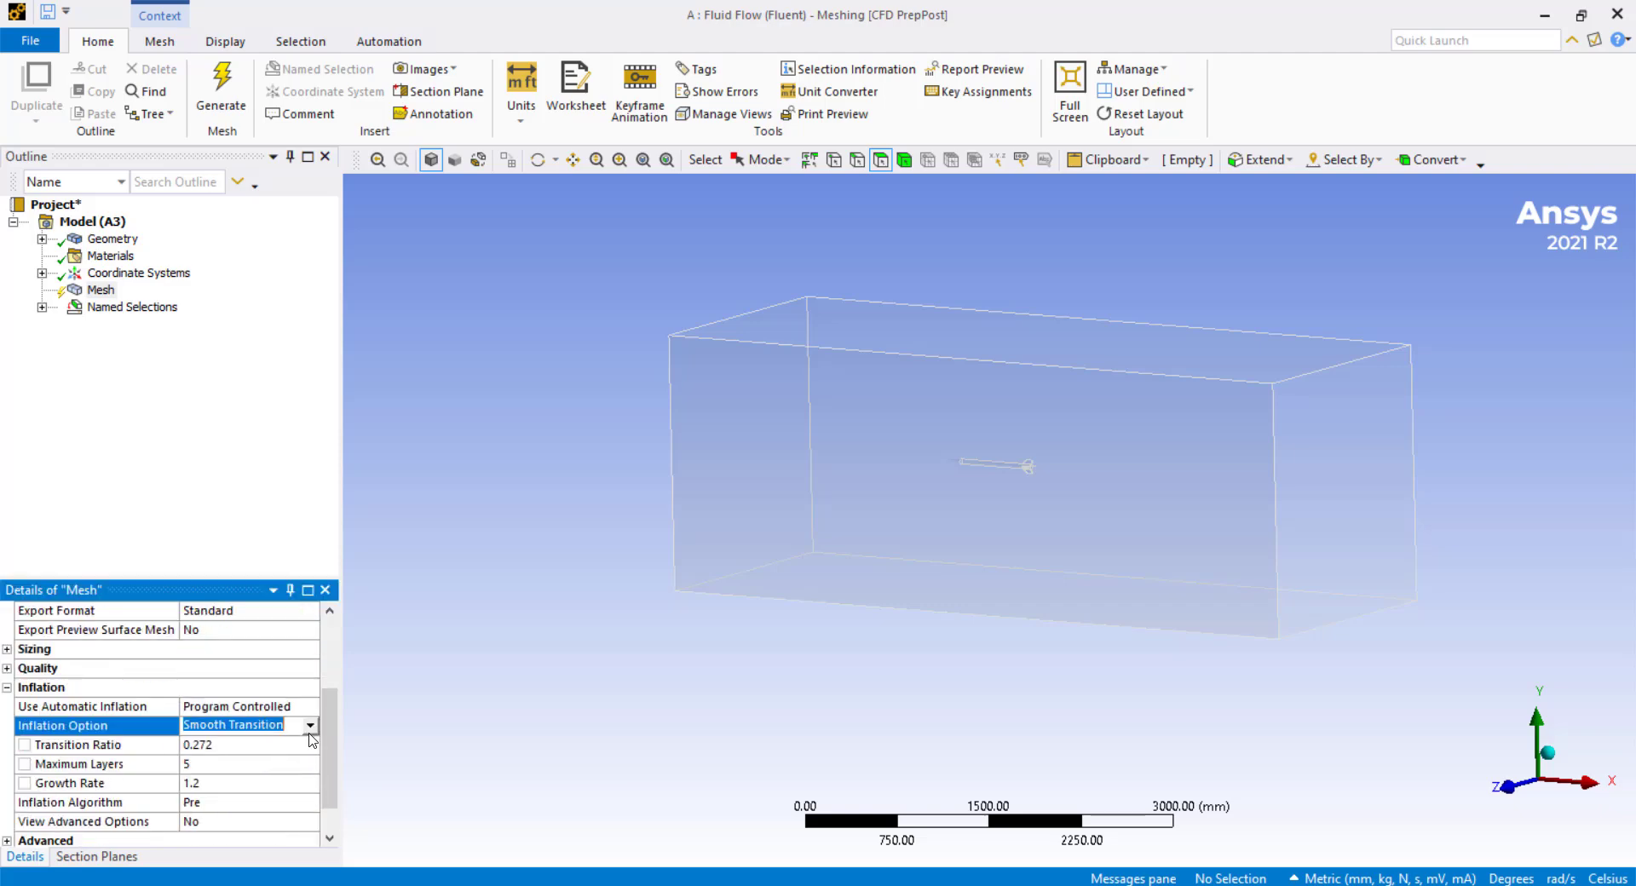
left_click(311, 727)
left_click(232, 756)
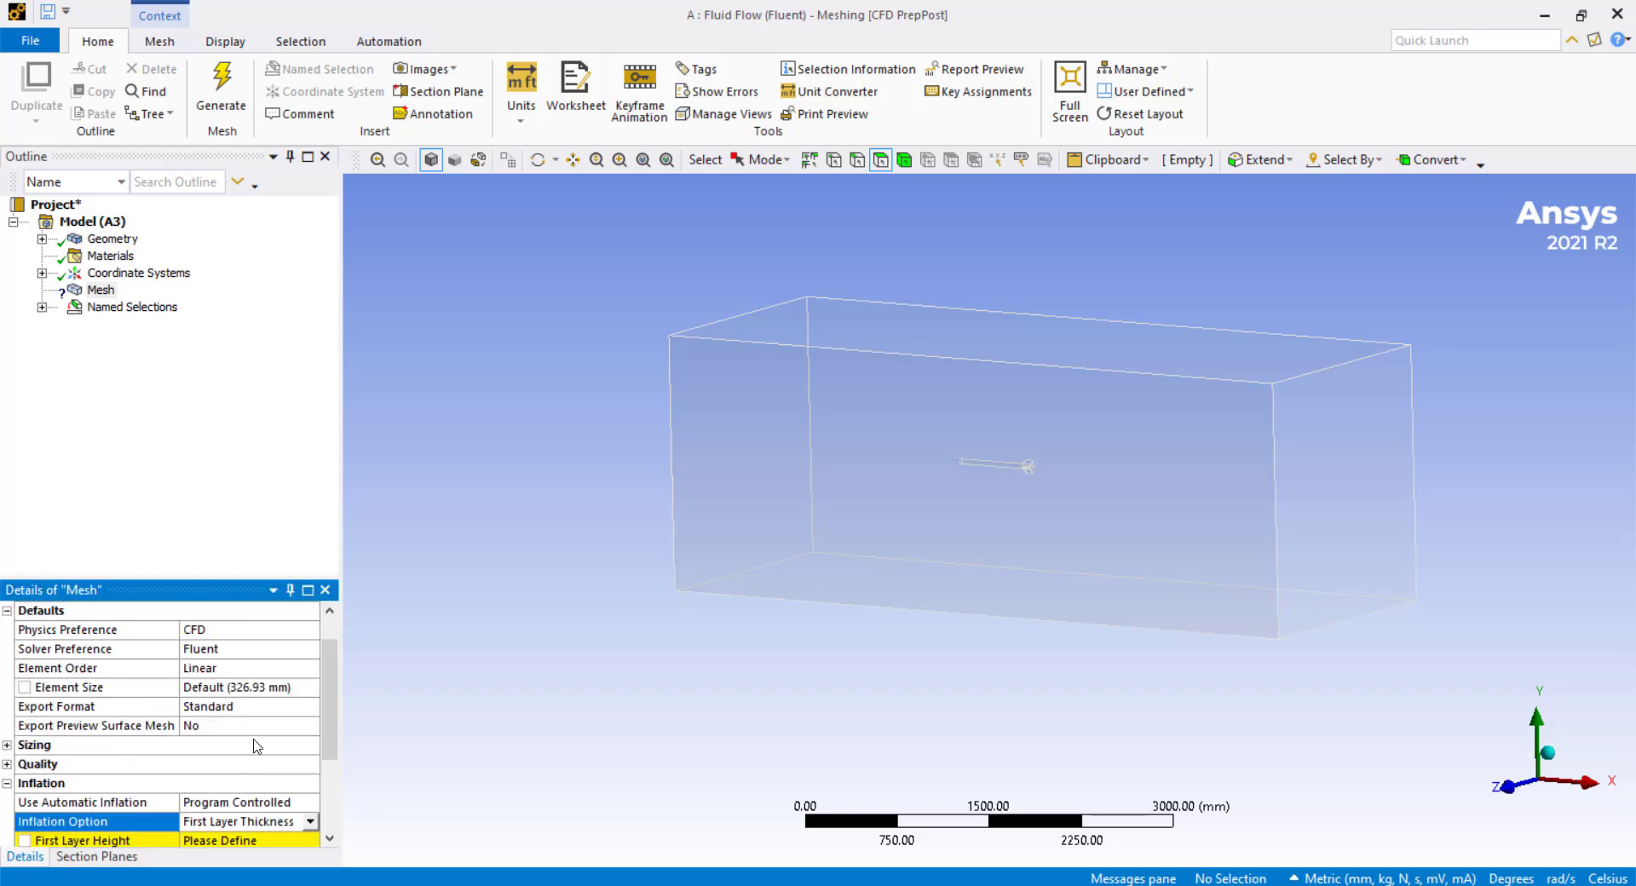
scroll(253, 767, "down", 2)
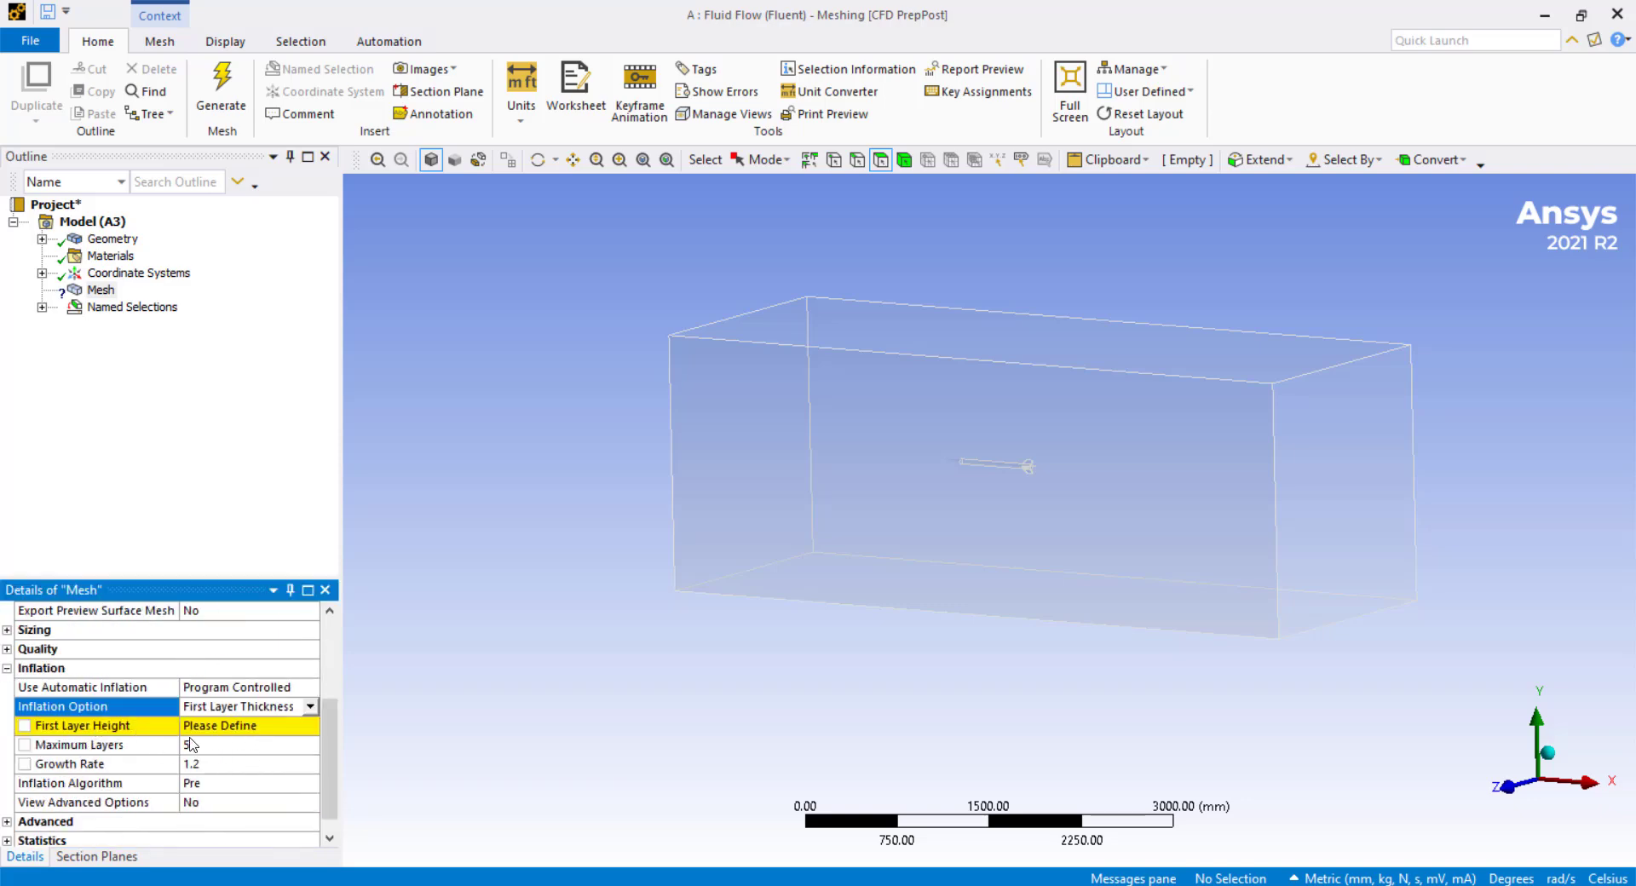
left_click(237, 727)
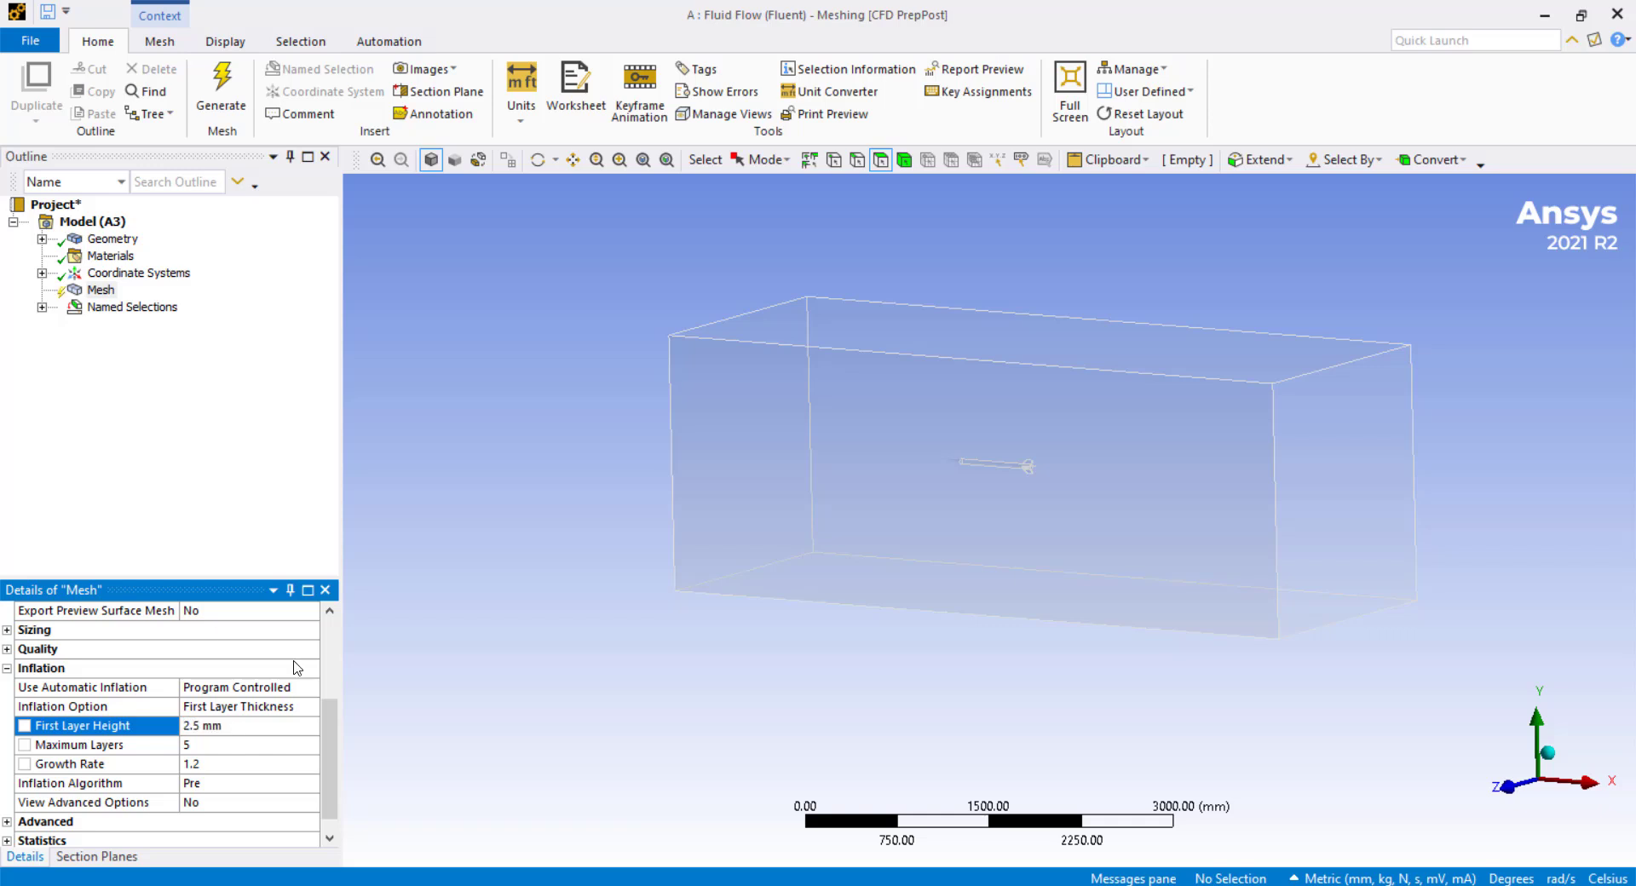
left_click(230, 763)
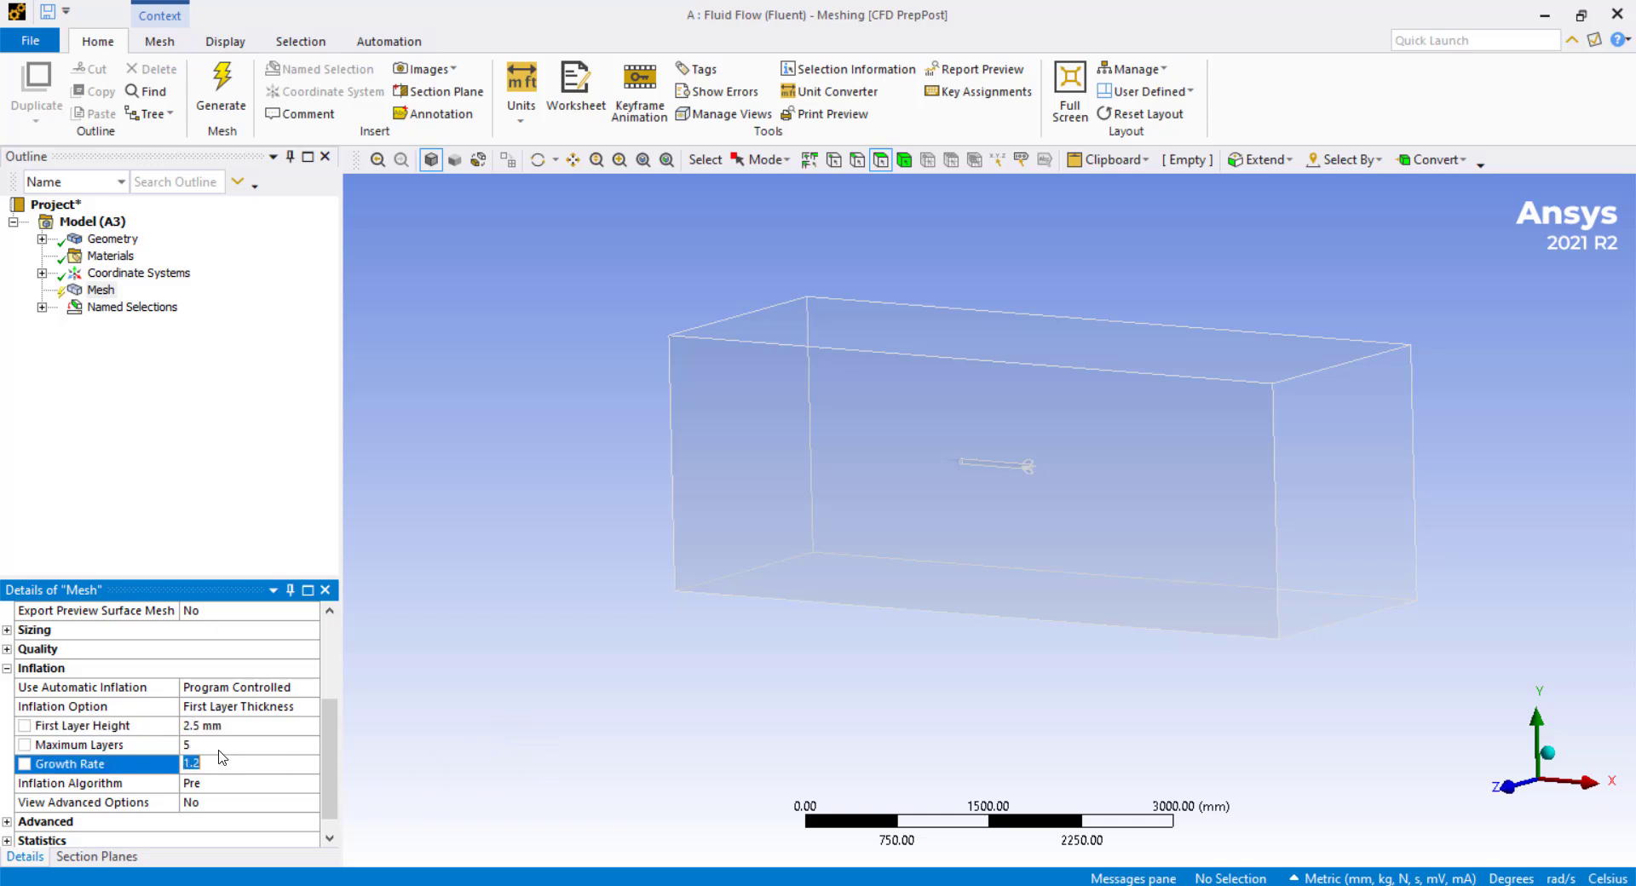
left_click(220, 746)
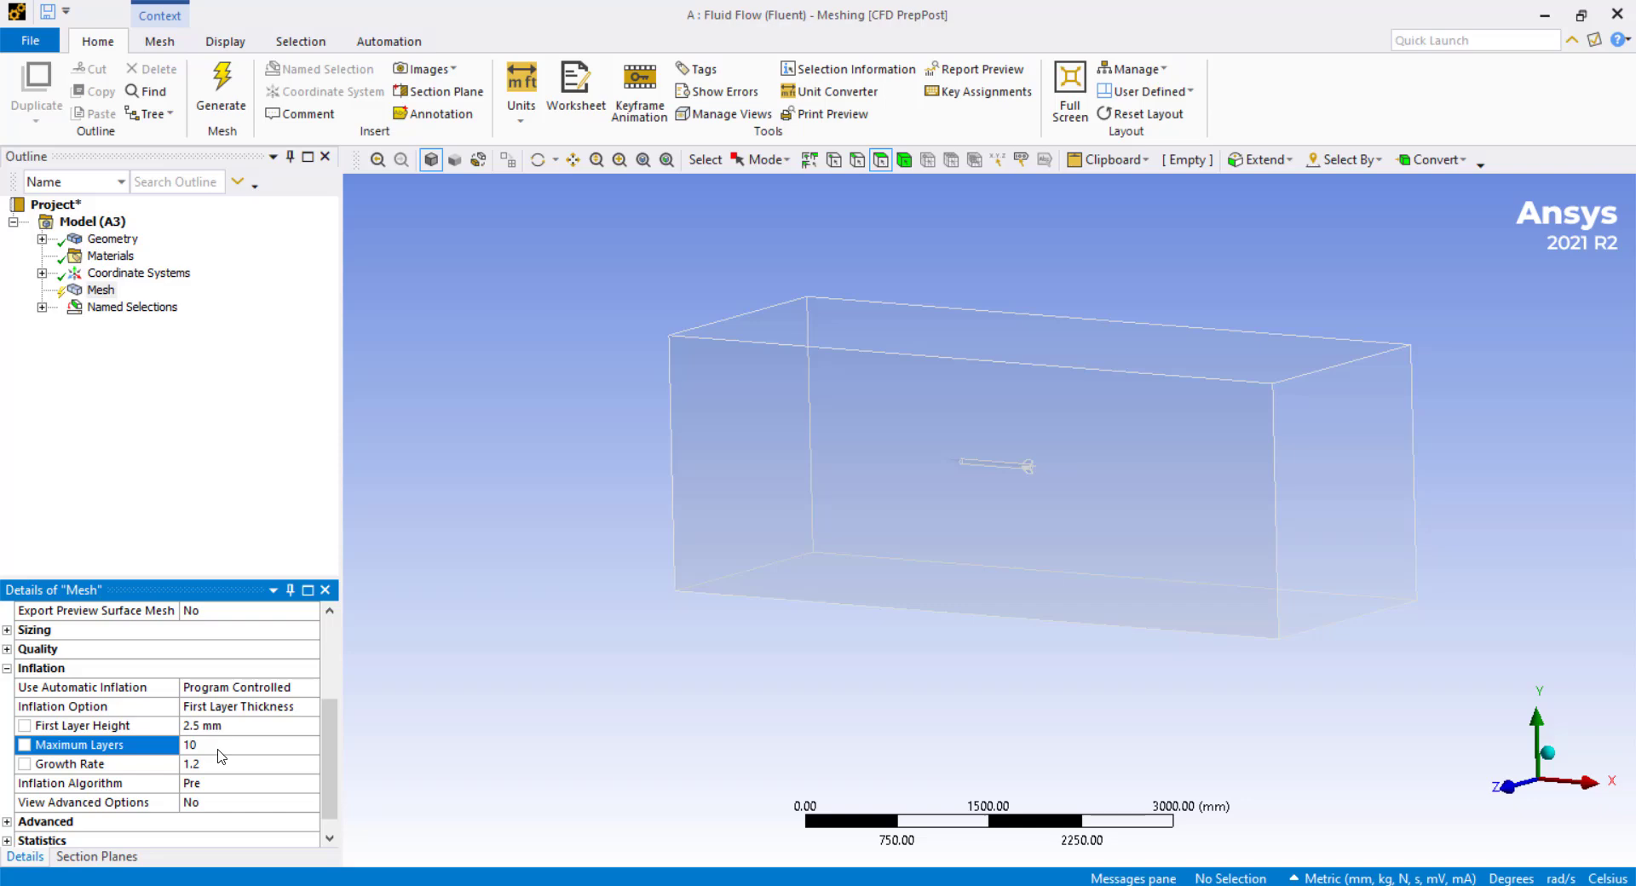
scroll(196, 734, "up", 3)
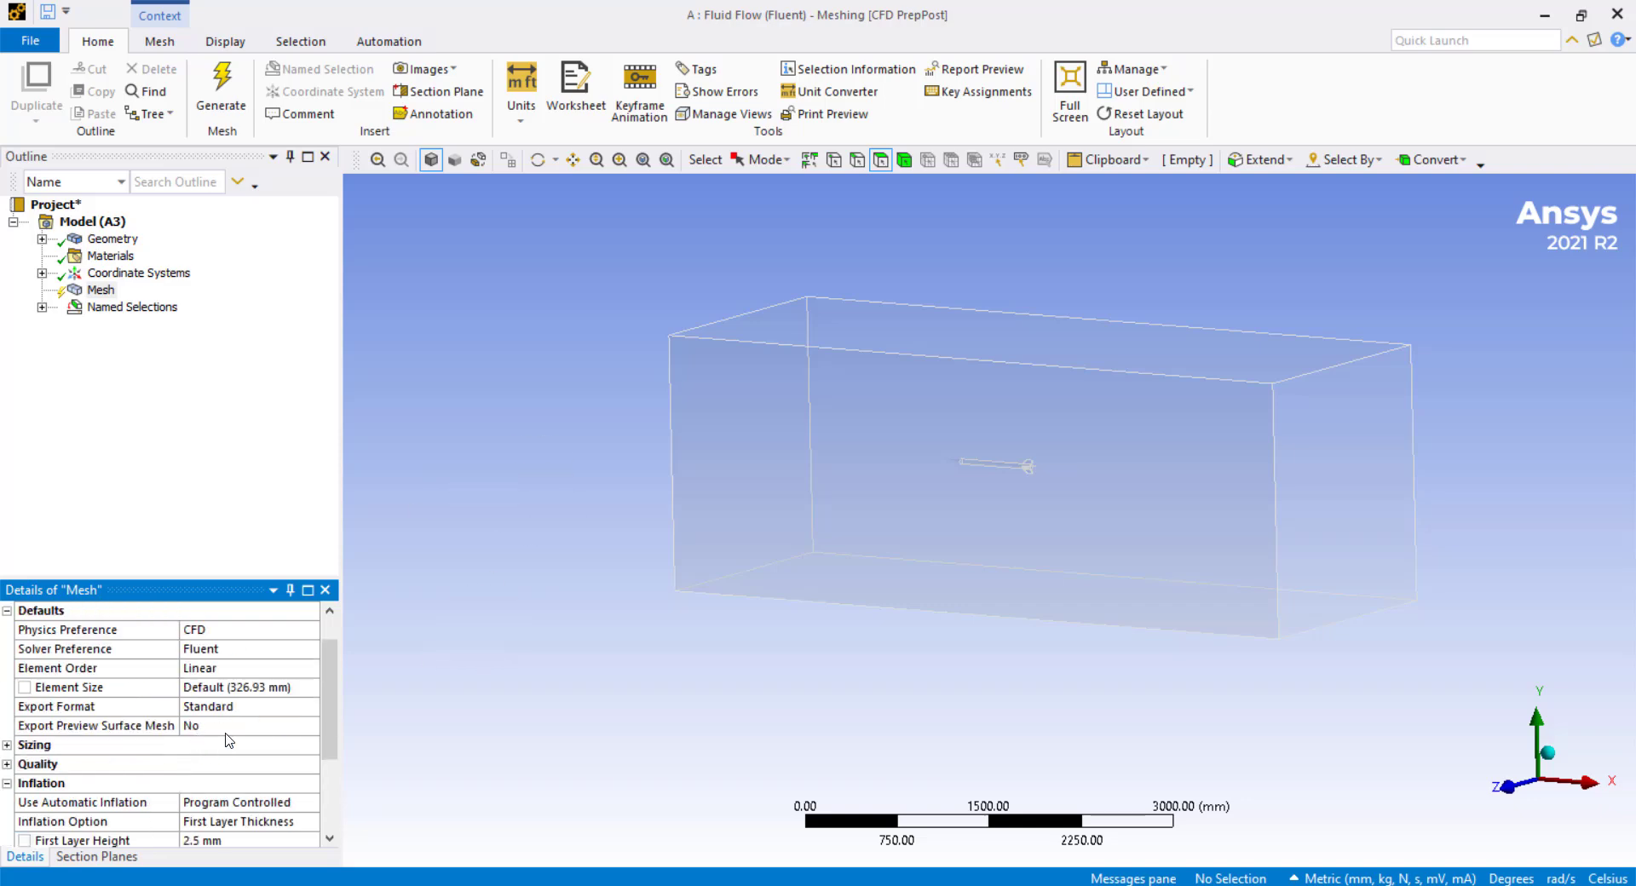
scroll(197, 741, "down", 3)
scroll(198, 758, "up", 4)
scroll(199, 786, "down", 1)
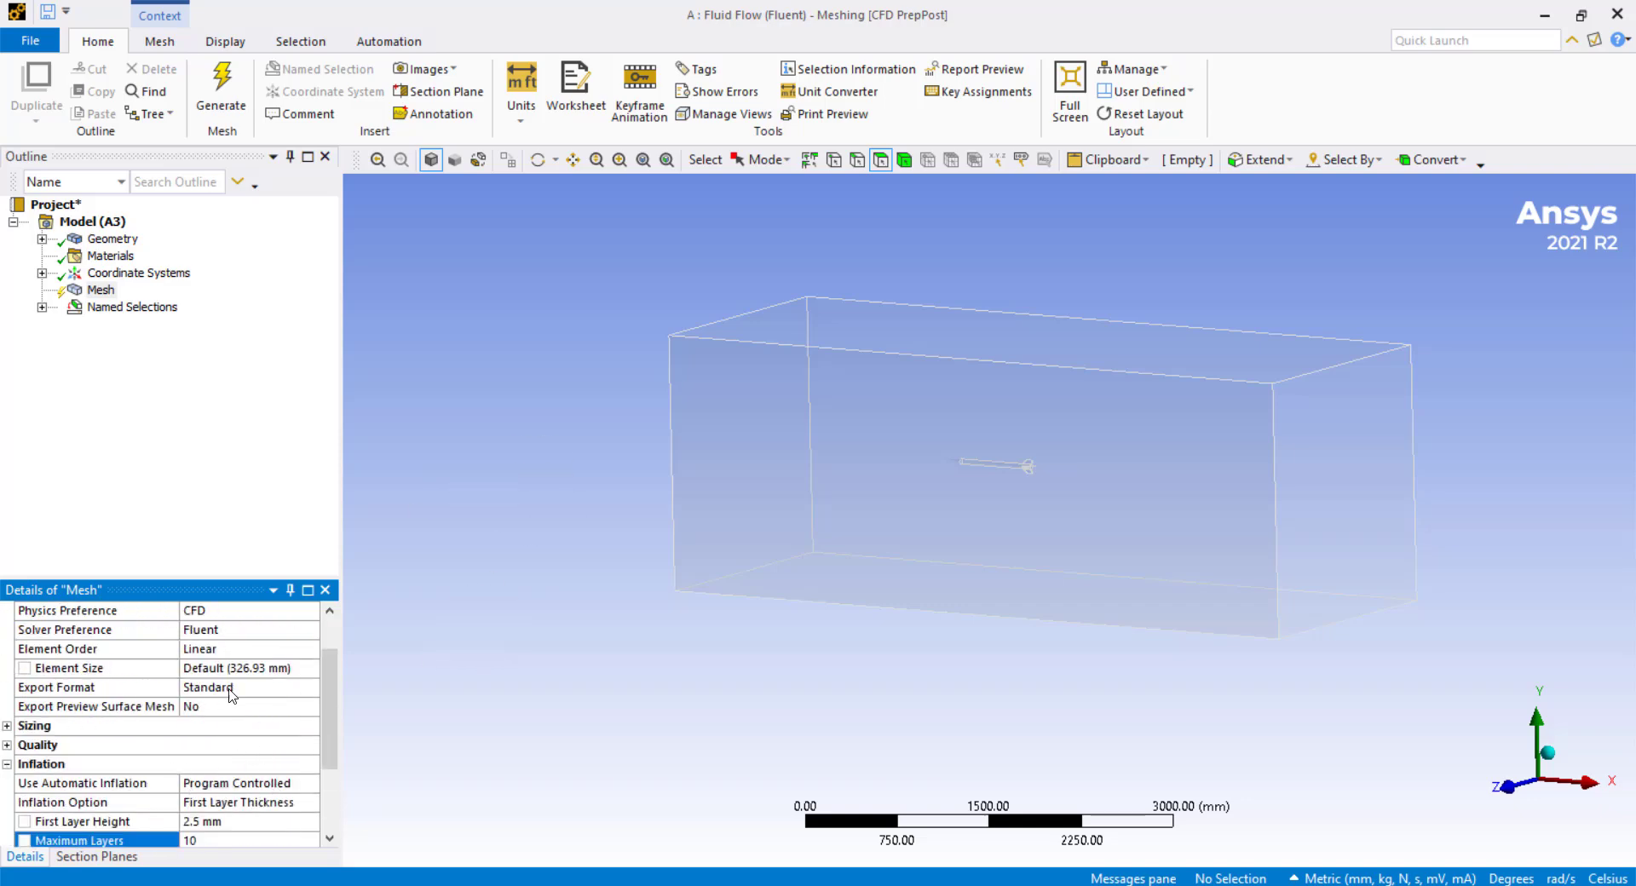
scroll(231, 695, "up", 2)
scroll(1065, 445, "up", 3)
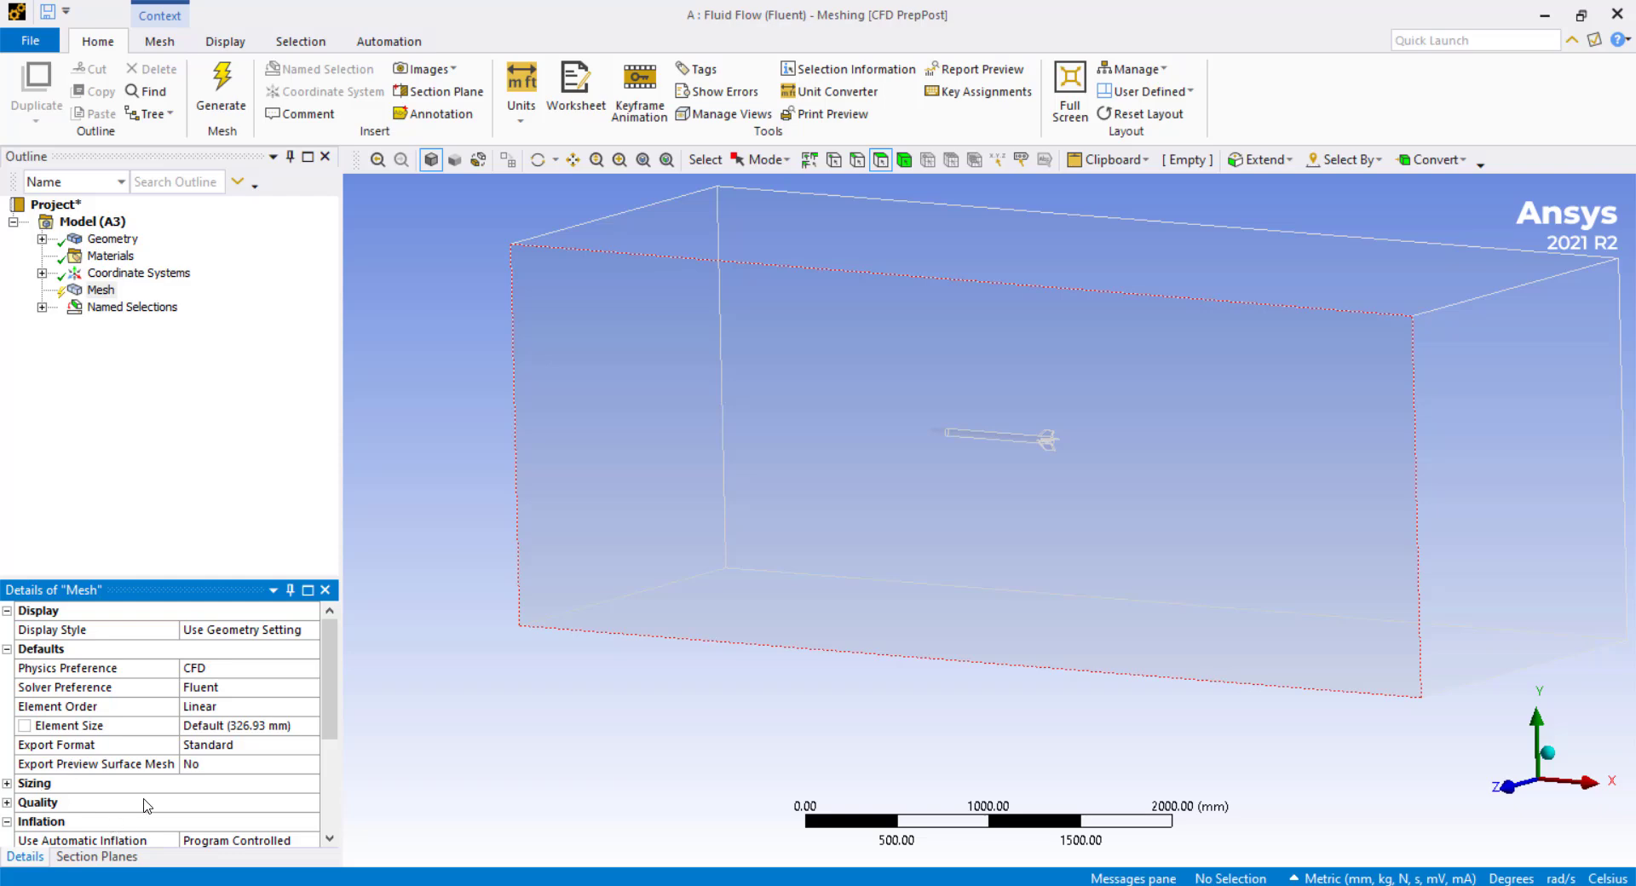
scroll(147, 805, "down", 2)
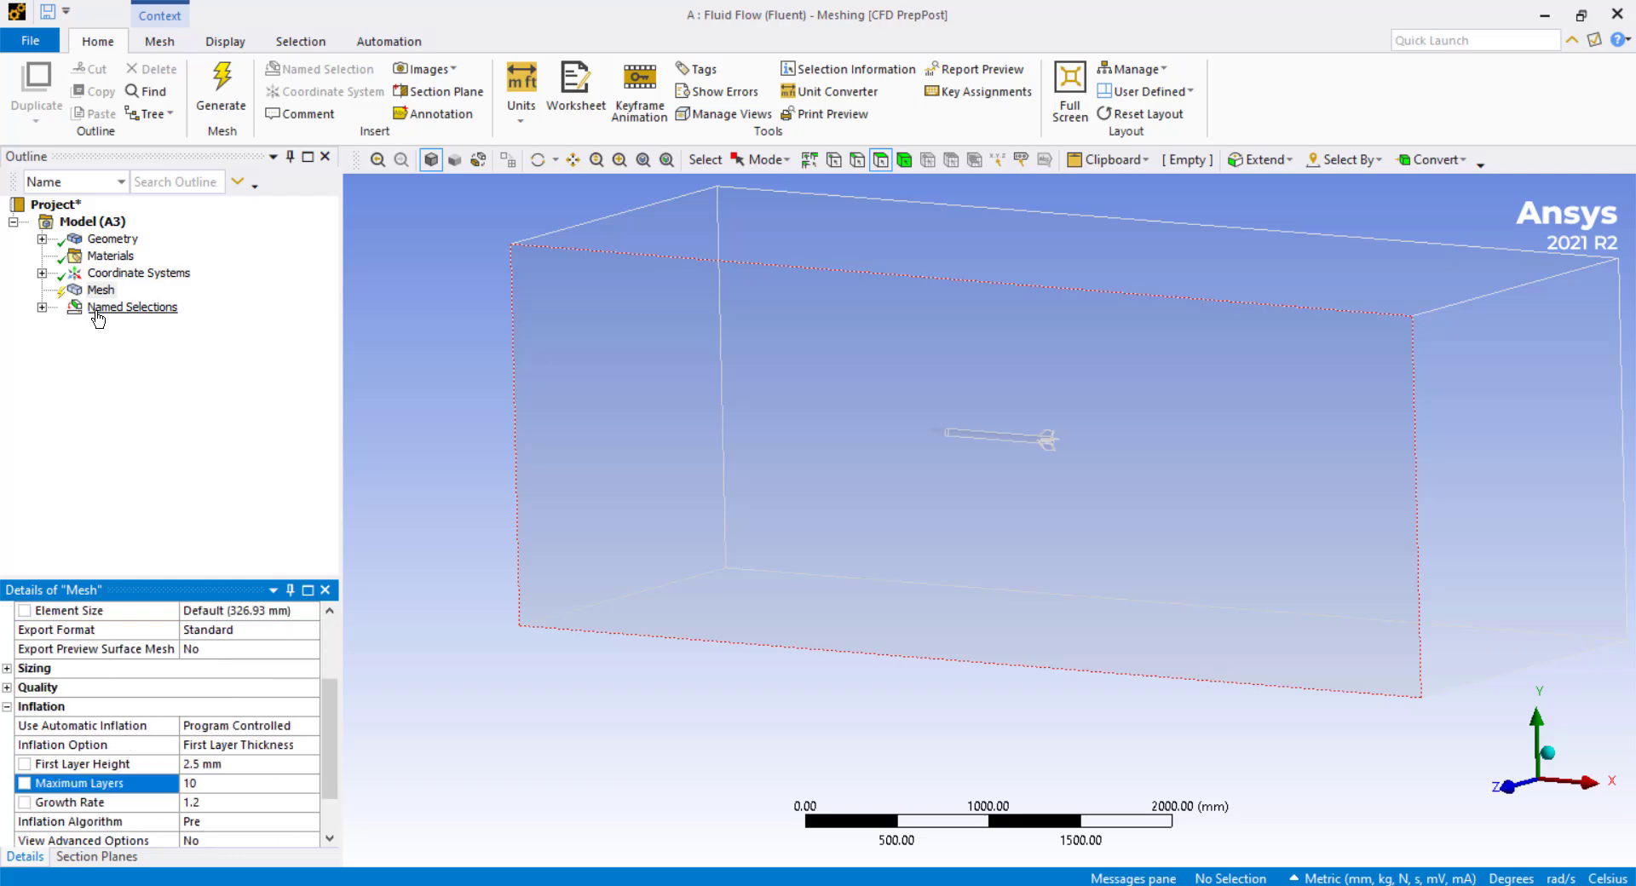
Switch the rocket named selection's Program Controlled Inflation from Exclude to Include.
left_click(41, 307)
left_click(132, 375)
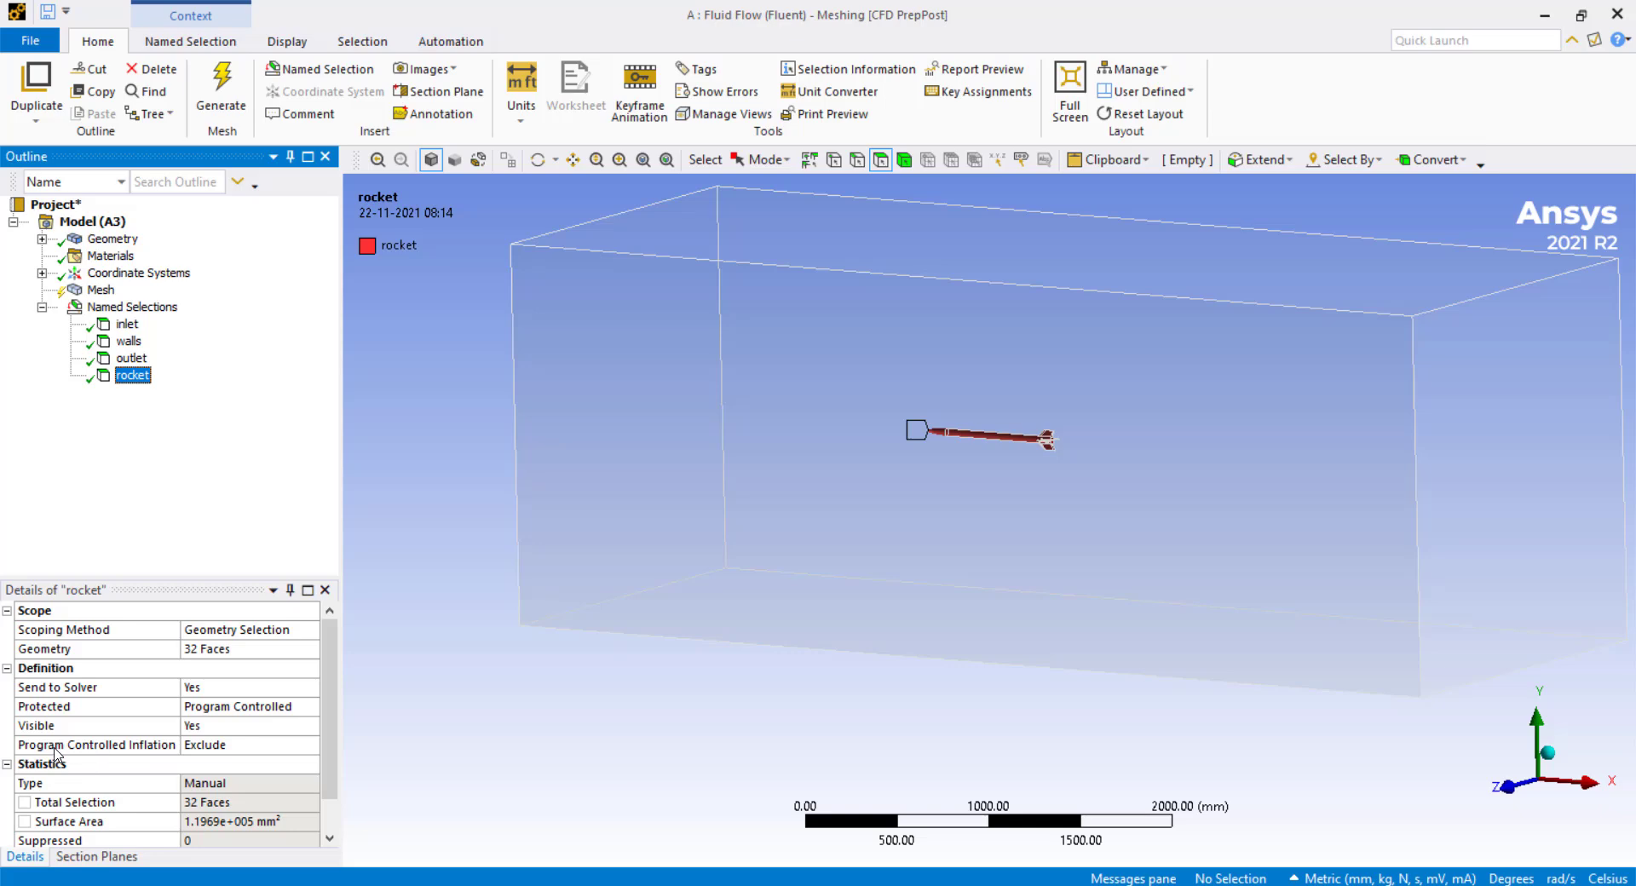
double_click(236, 752)
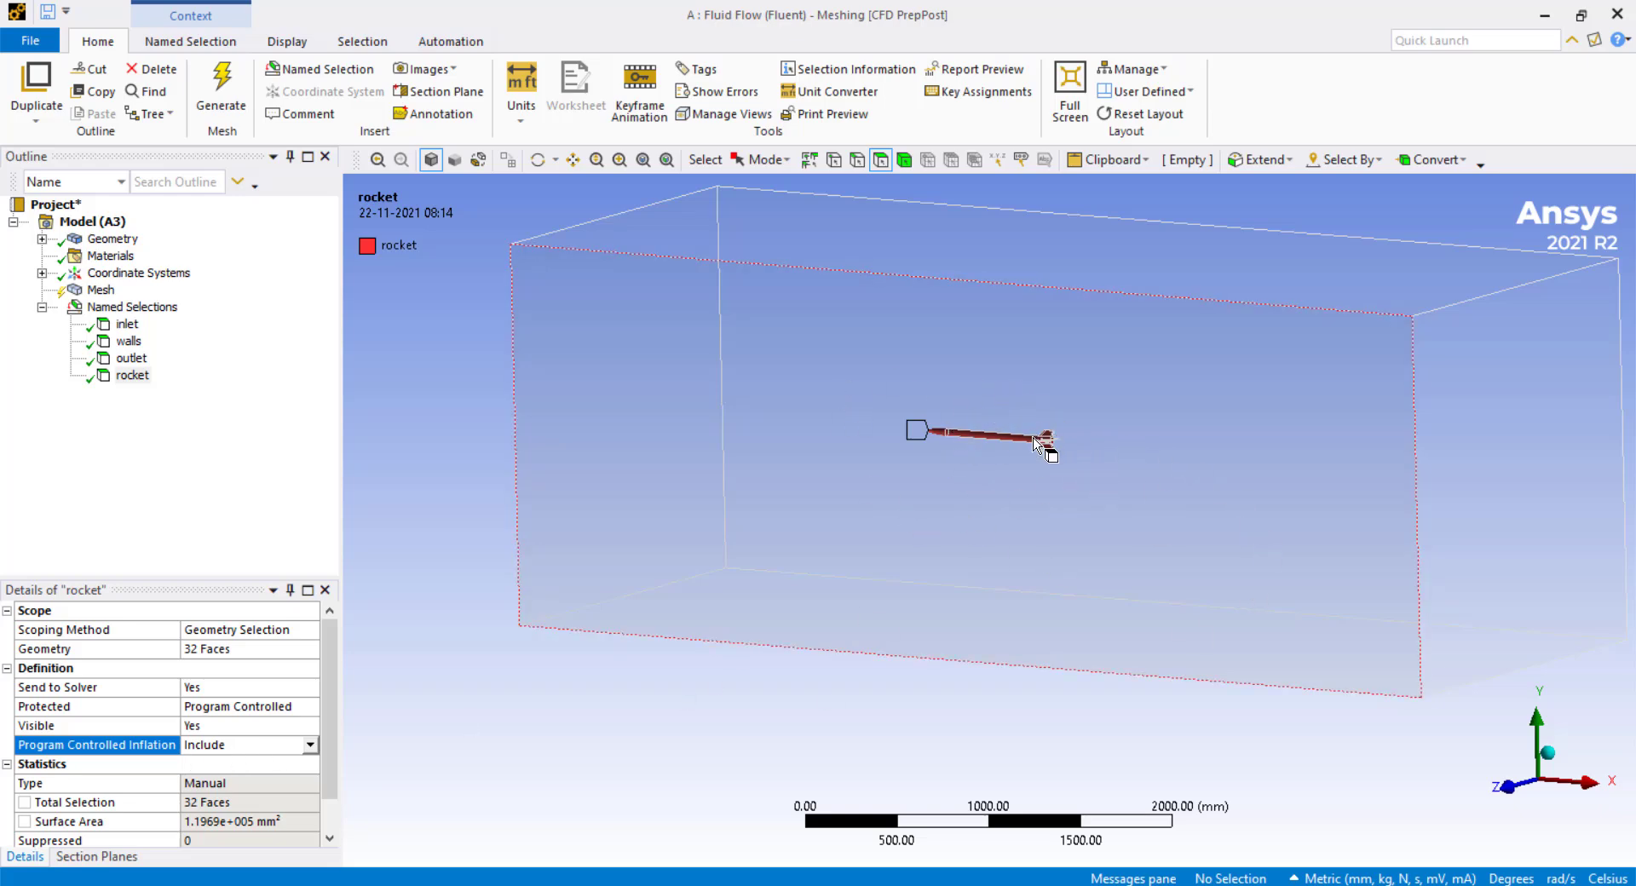
left_click(100, 290)
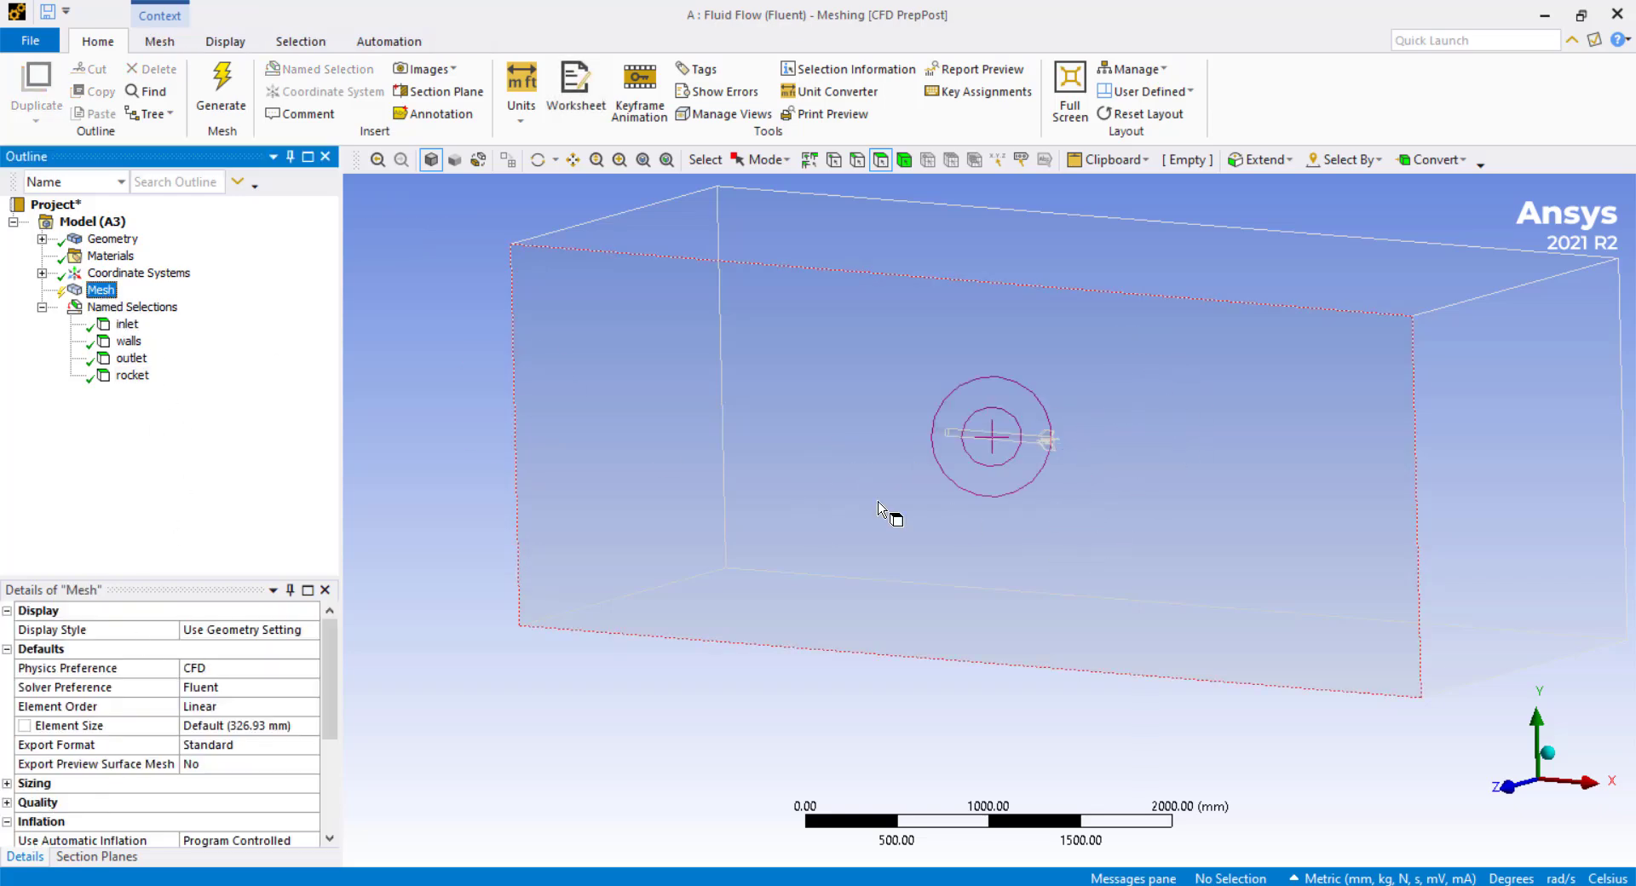
middle_click_drag(1001, 468, 961, 468)
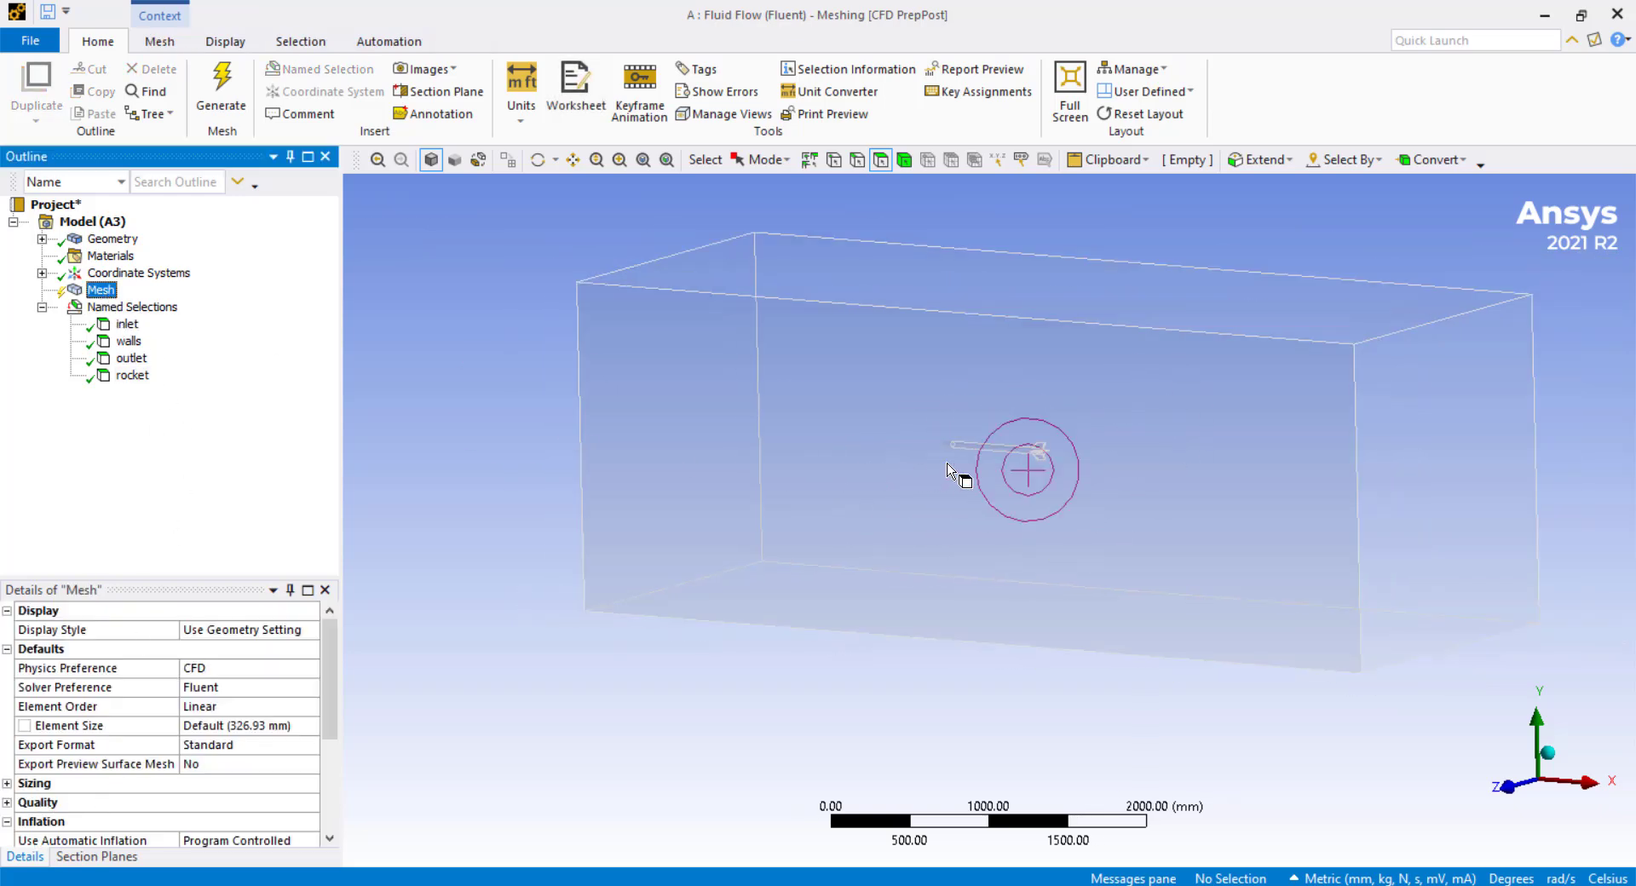
Generate the mesh, inspect the meshed box, and view it along the X axis.
right_click(100, 294)
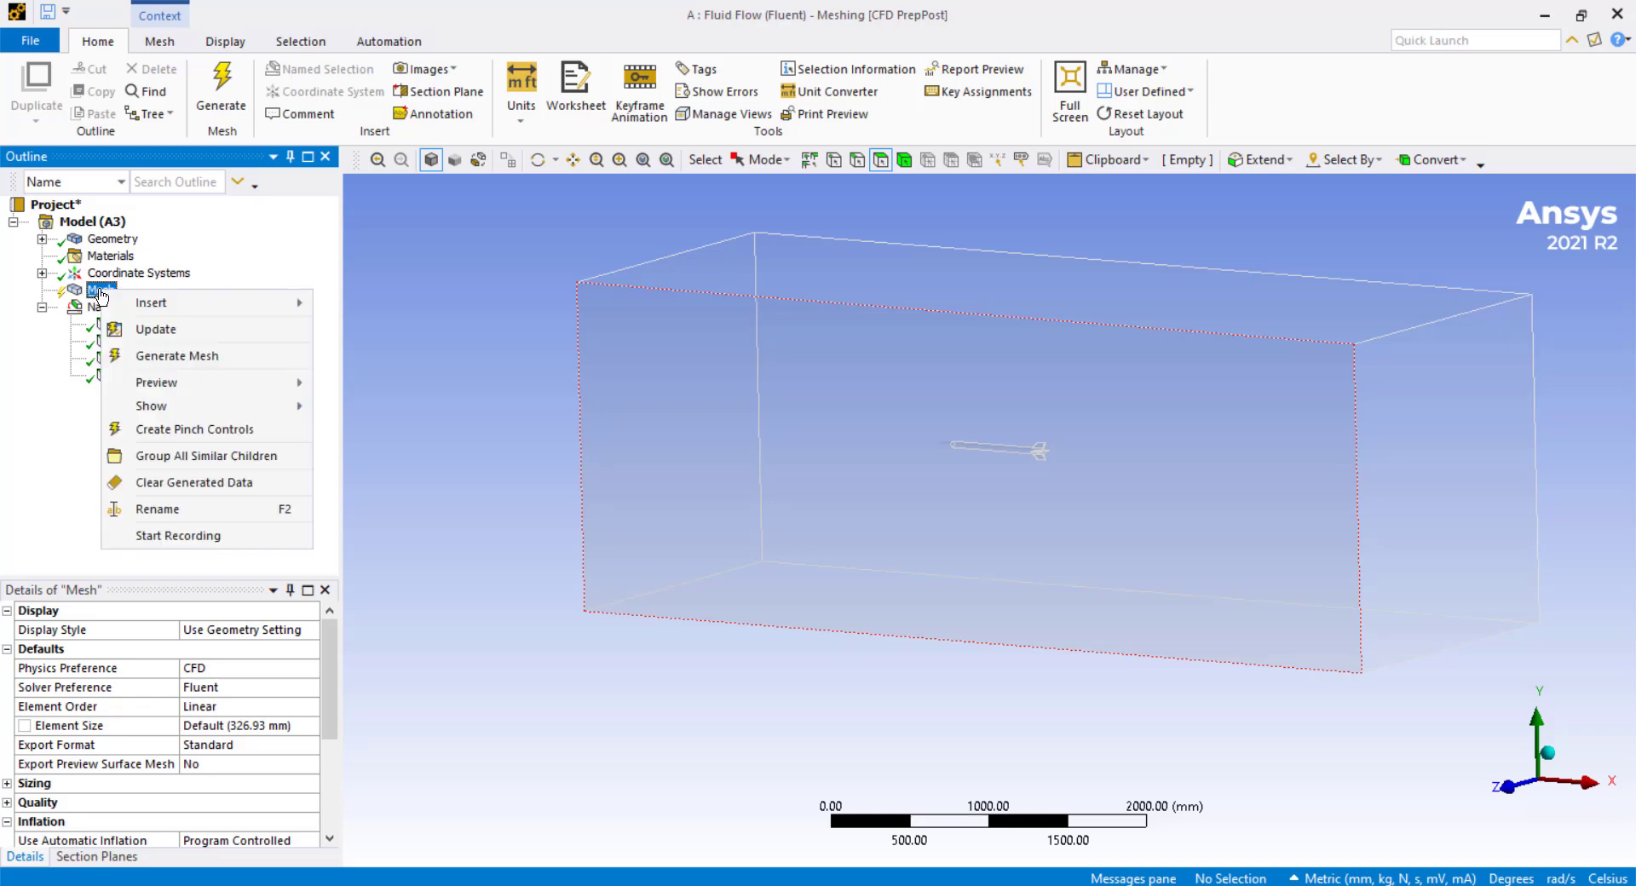
left_click(168, 358)
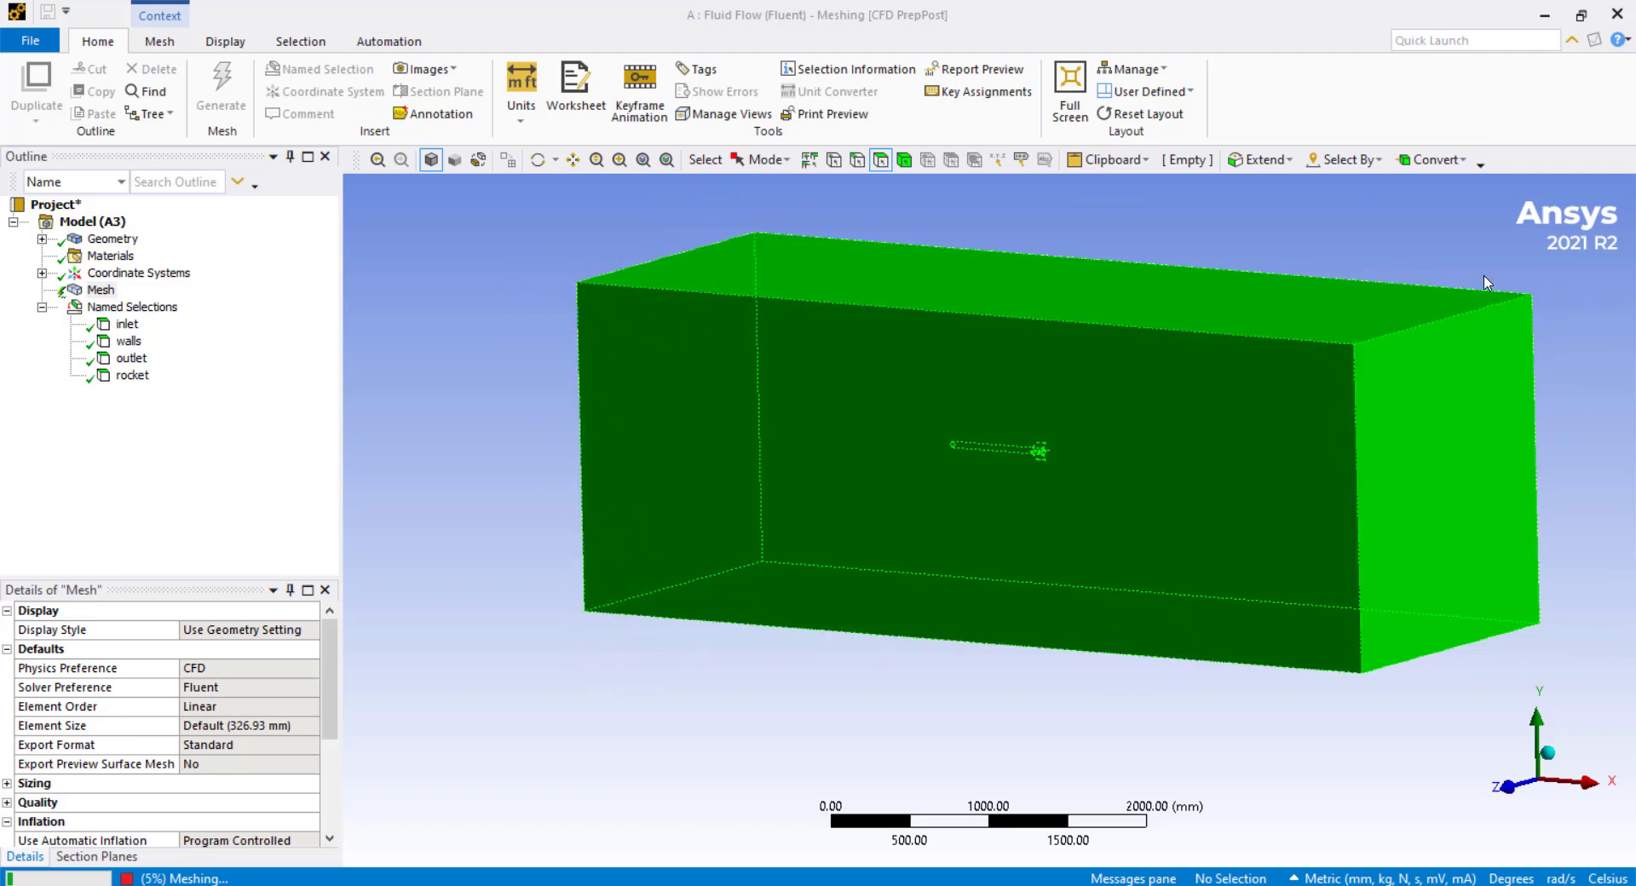
scroll(219, 708, "down", 2)
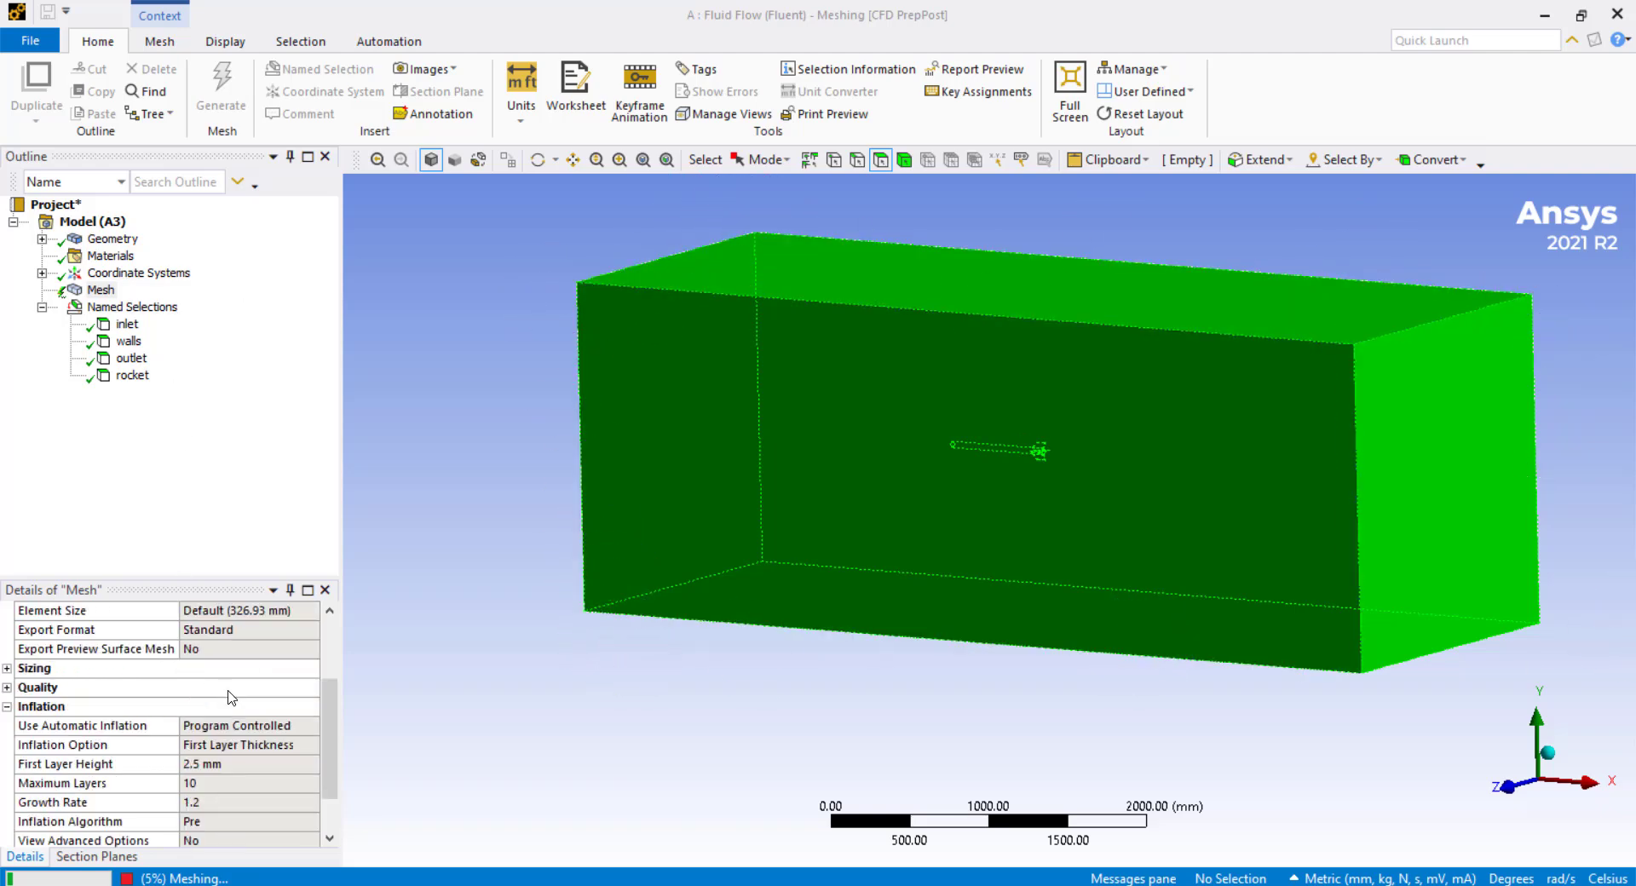
scroll(189, 718, "up", 2)
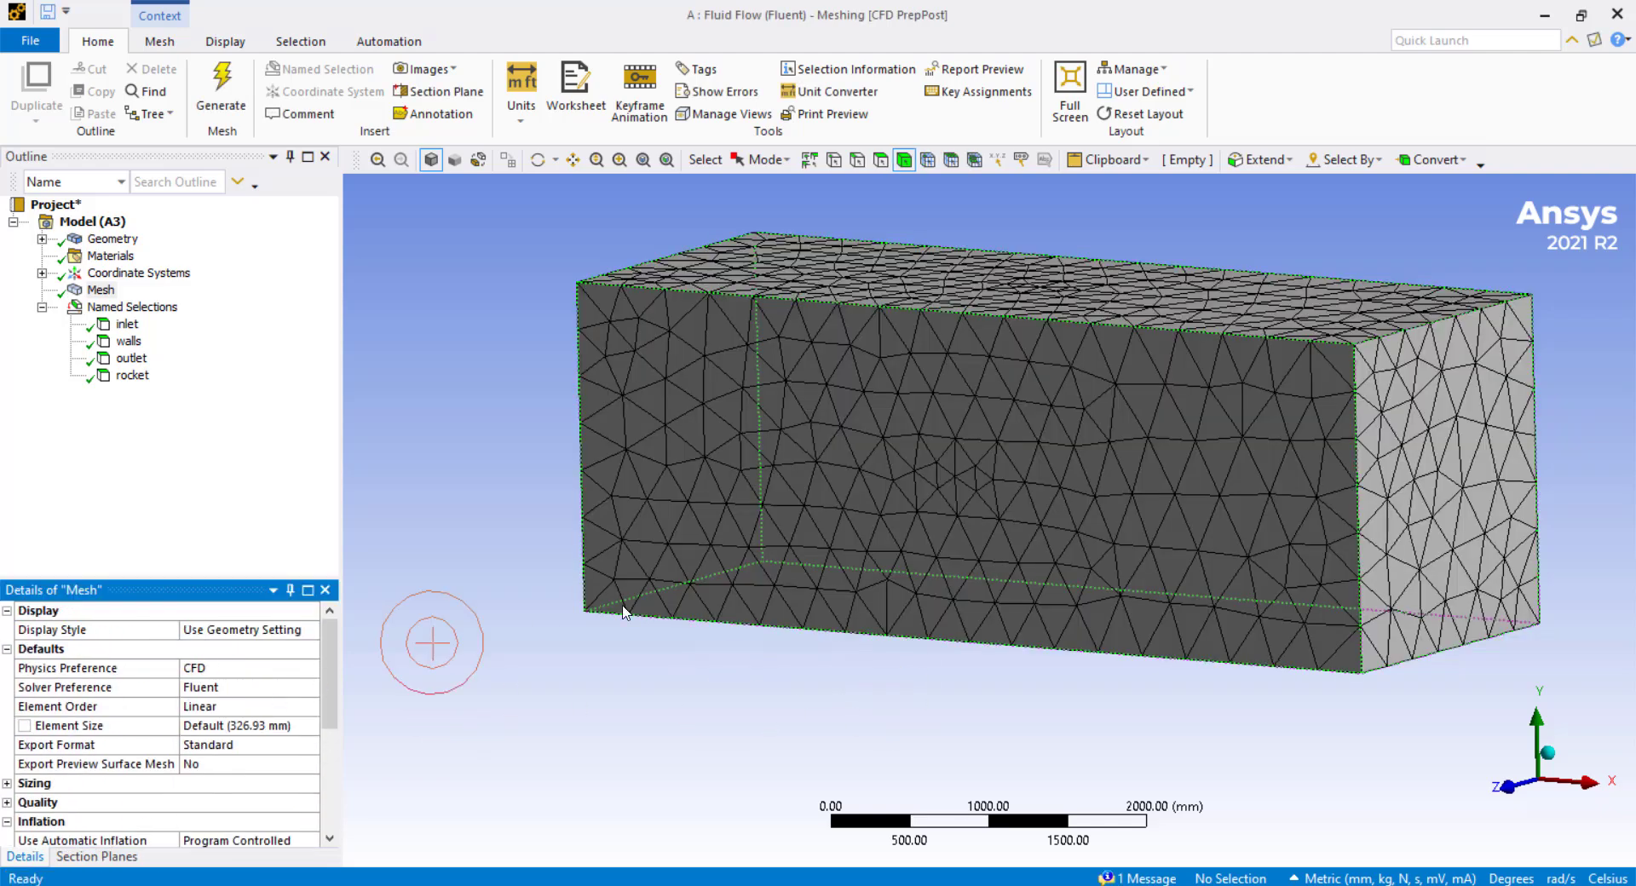
middle_click_drag(884, 542, 802, 354)
scroll(852, 457, "down", 1)
scroll(946, 502, "down", 2)
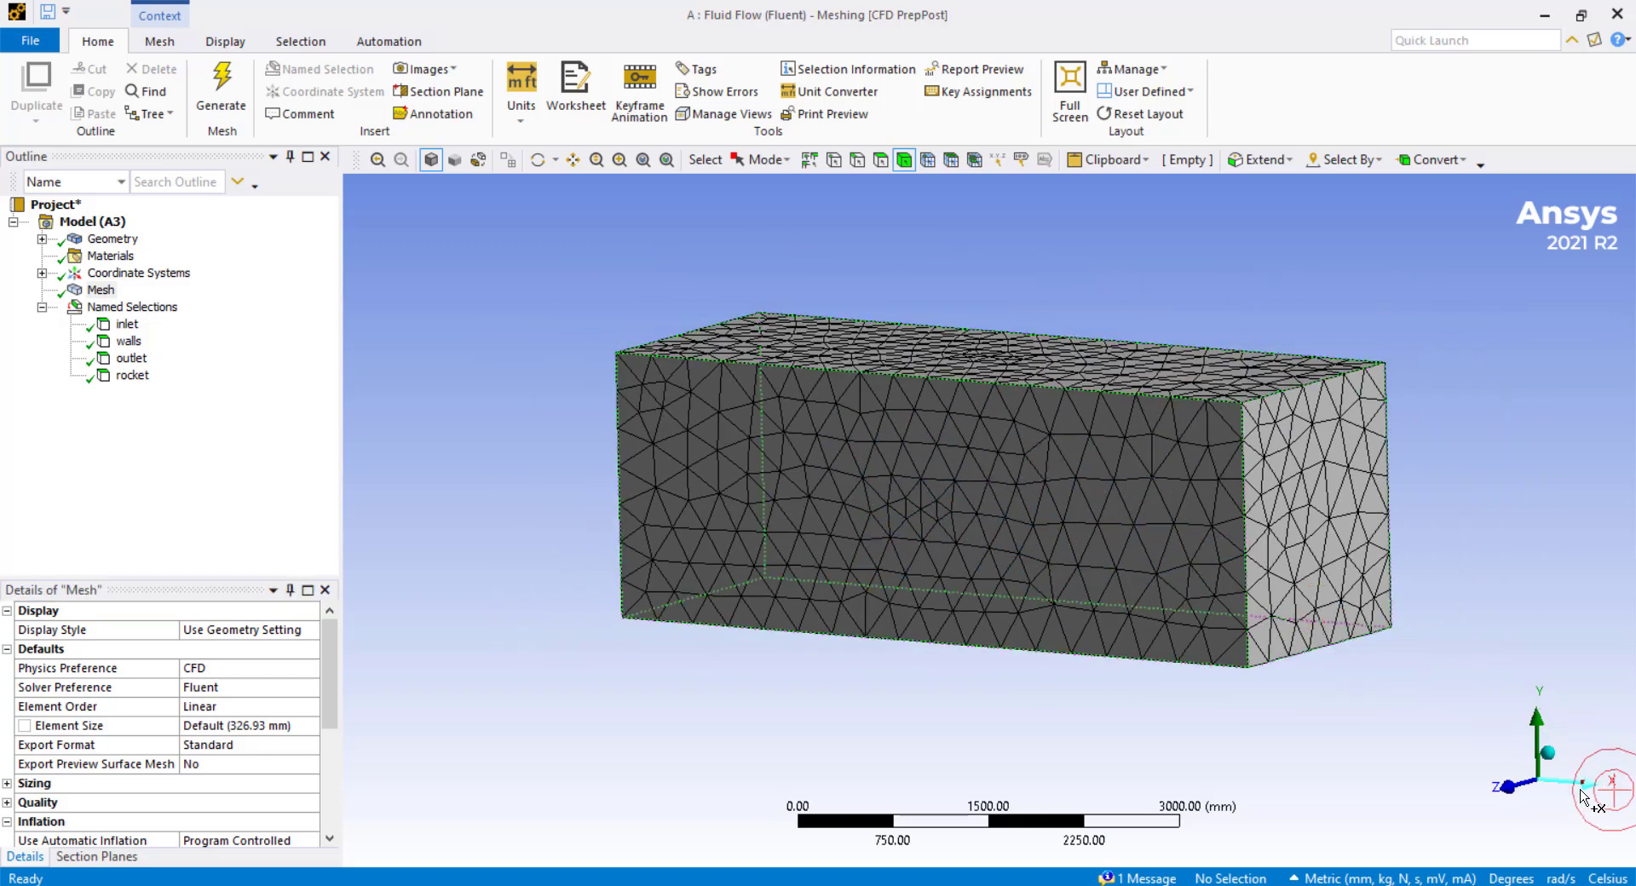
left_click(1385, 684)
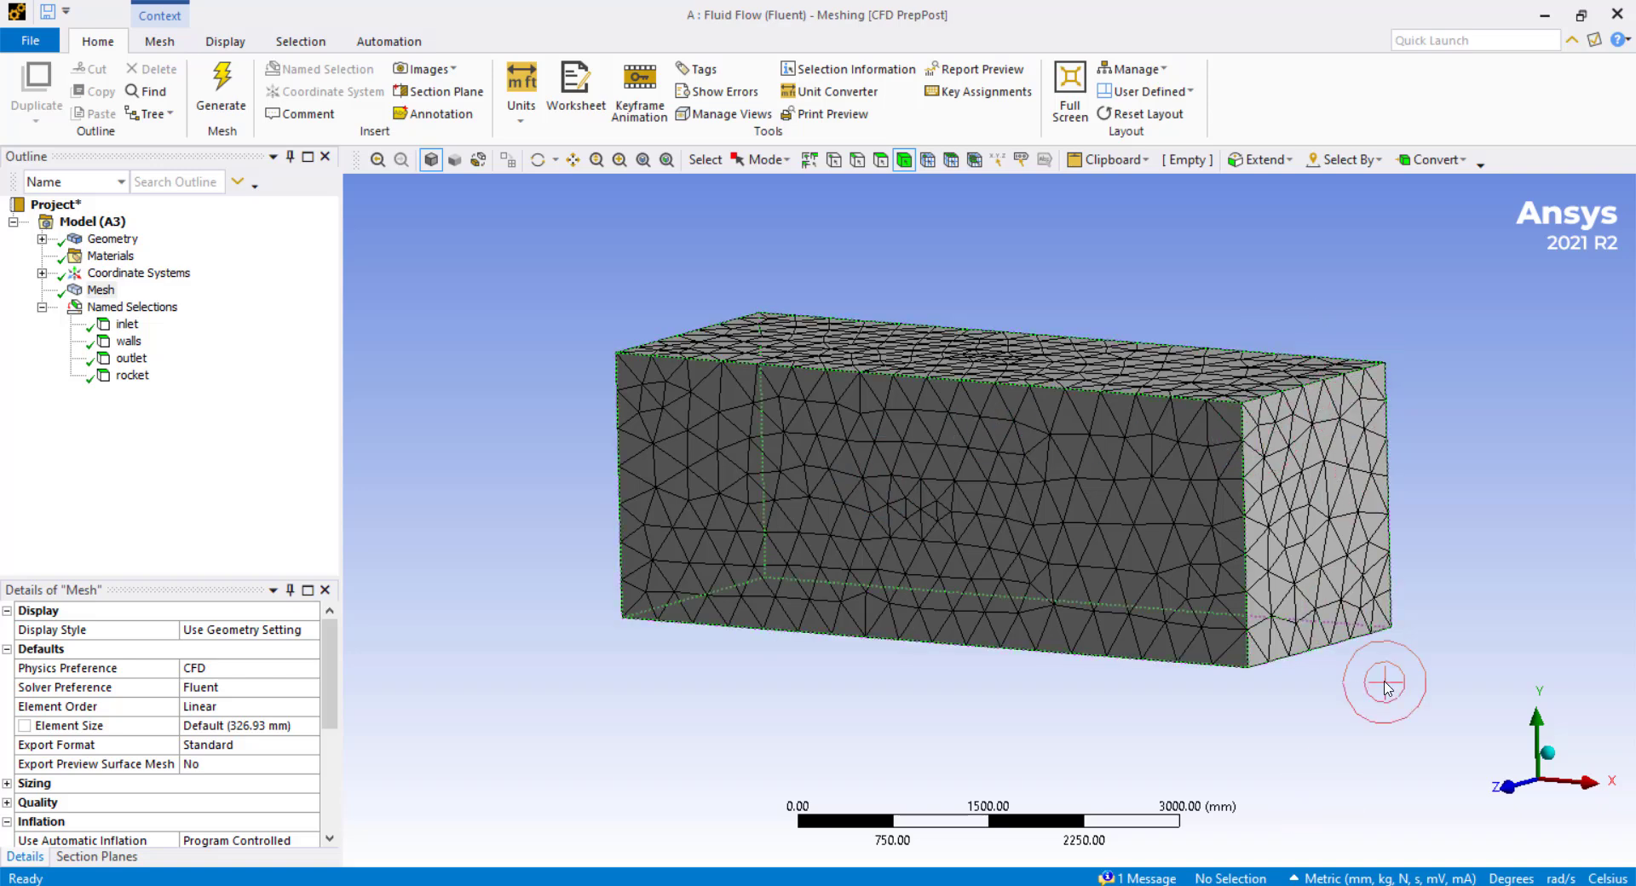
left_click(1587, 784)
Create Section Plane1 with a vertical cut lengthwise through the rocket.
left_click(96, 858)
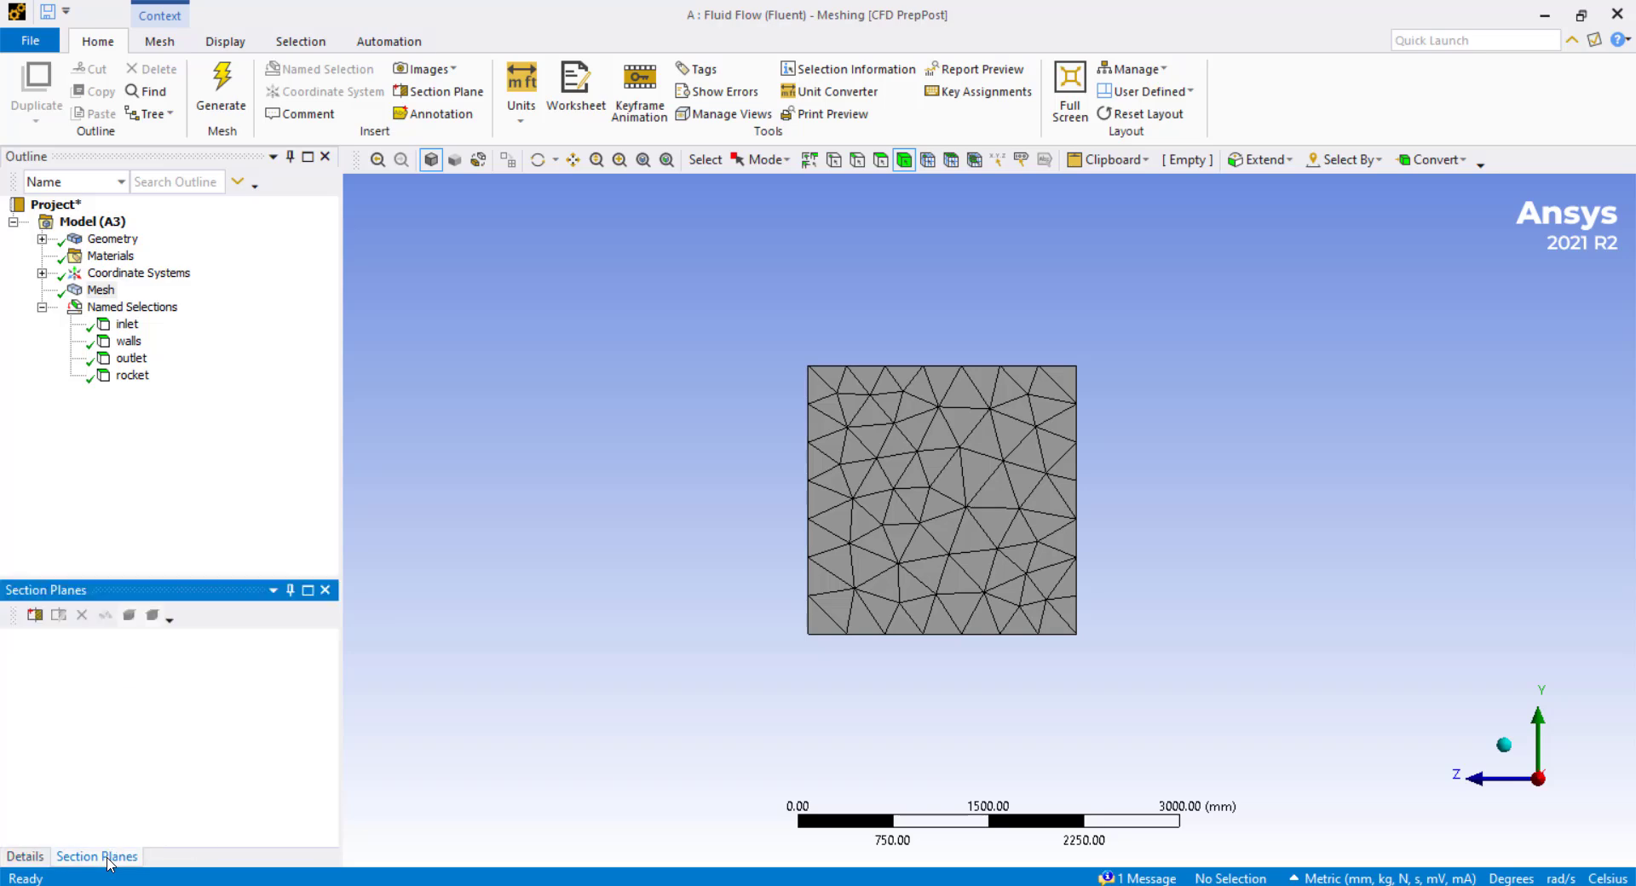
left_click(36, 616)
left_click_drag(938, 339, 946, 691)
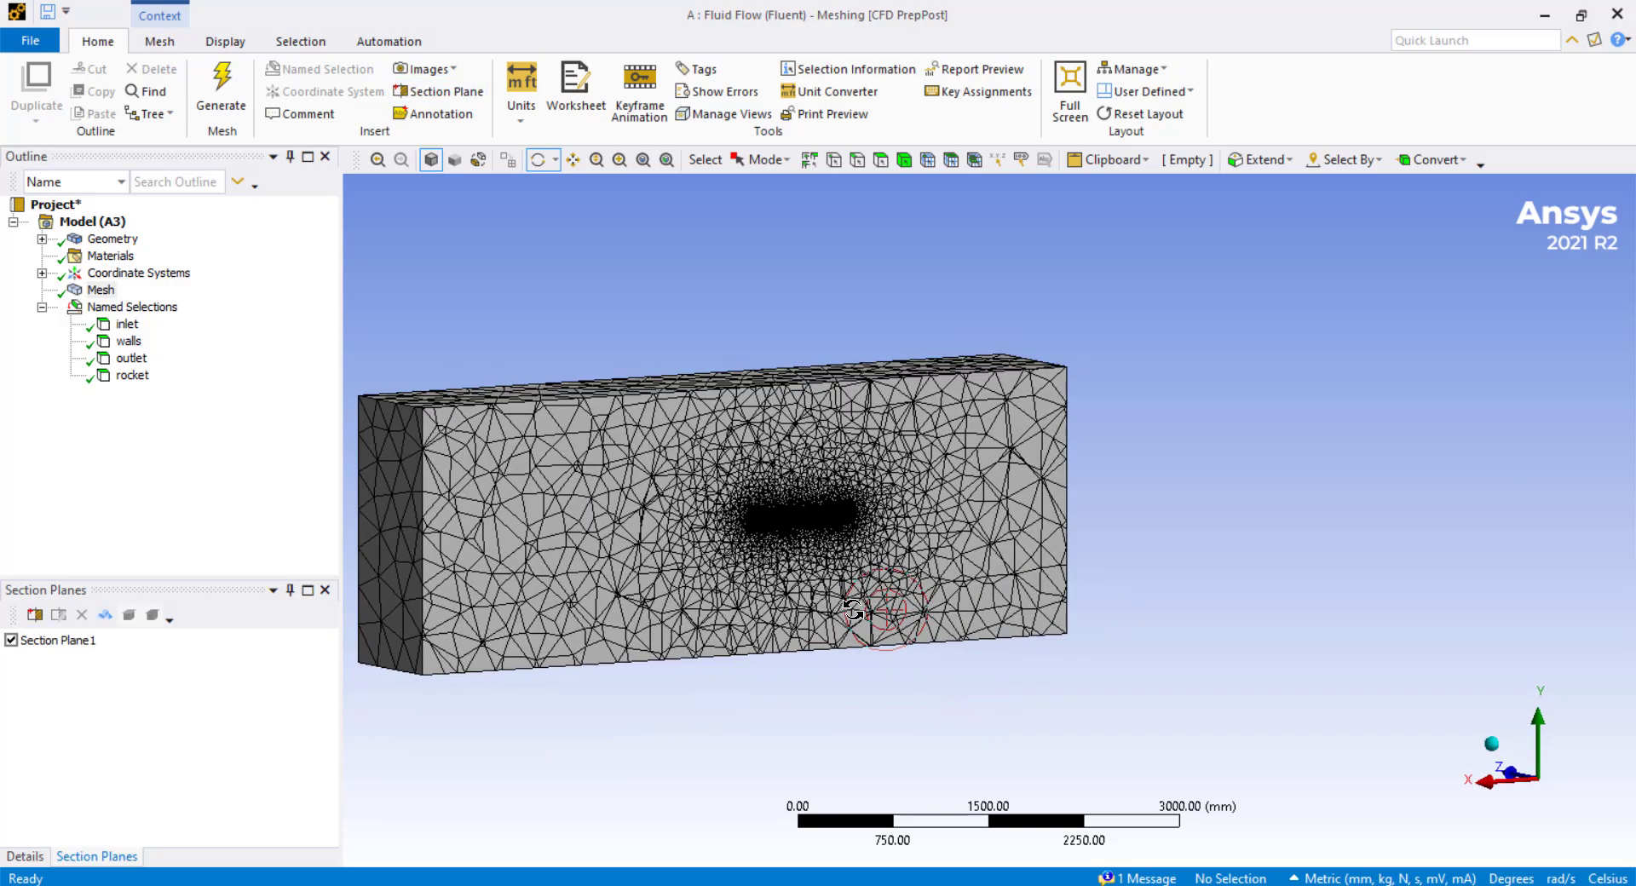
scroll(852, 610, "up", 4)
middle_click_drag(651, 530, 1145, 530, "ctrl")
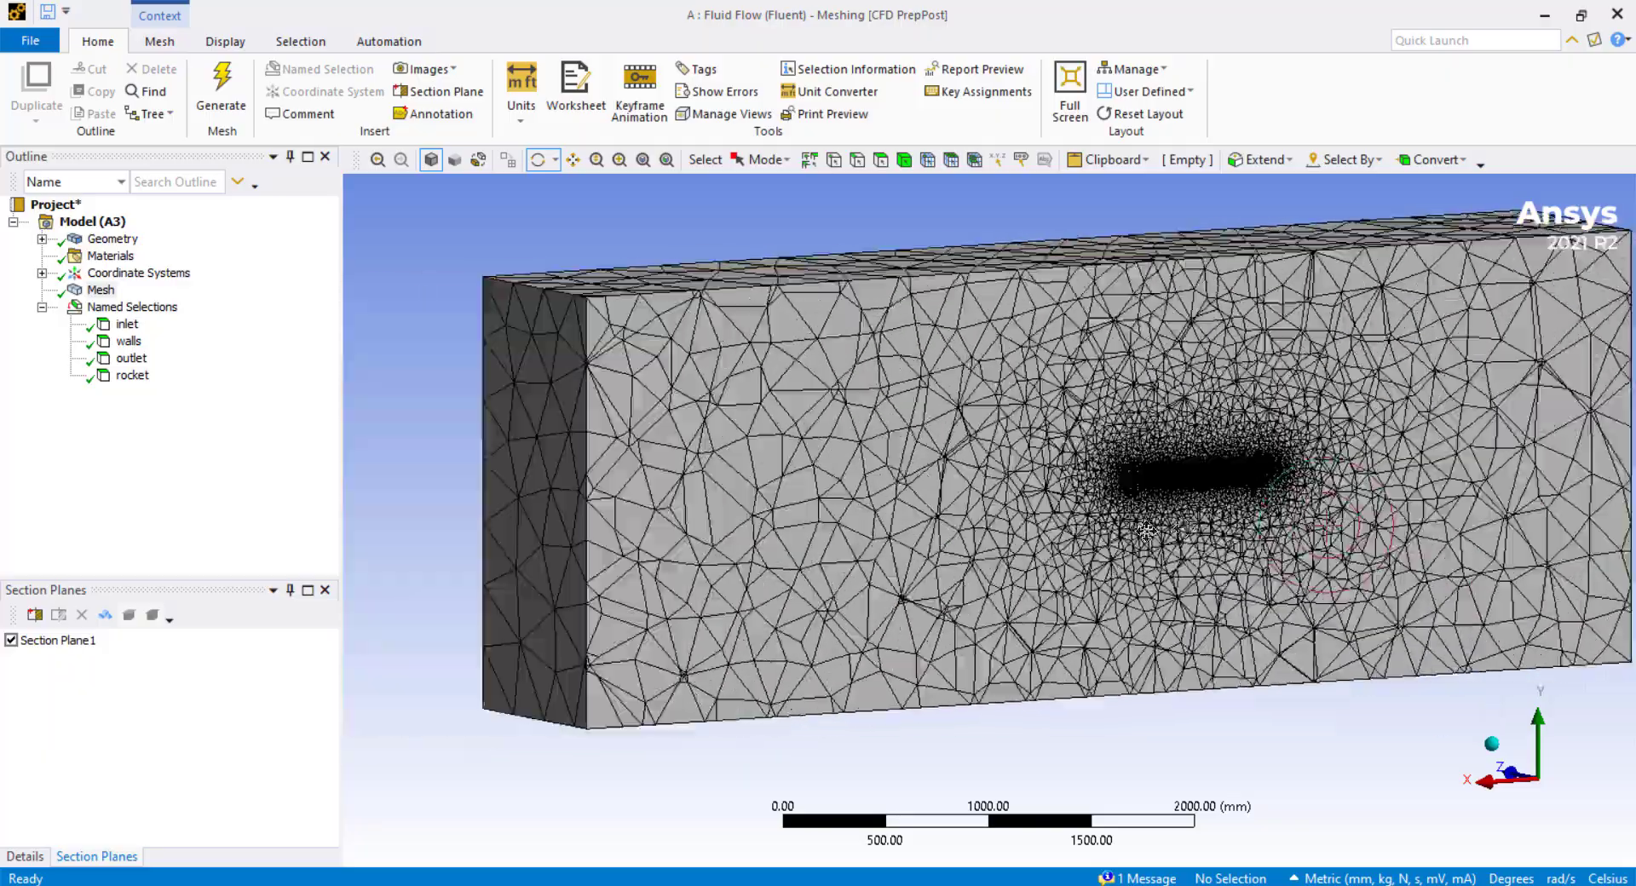
scroll(1145, 530, "up", 10)
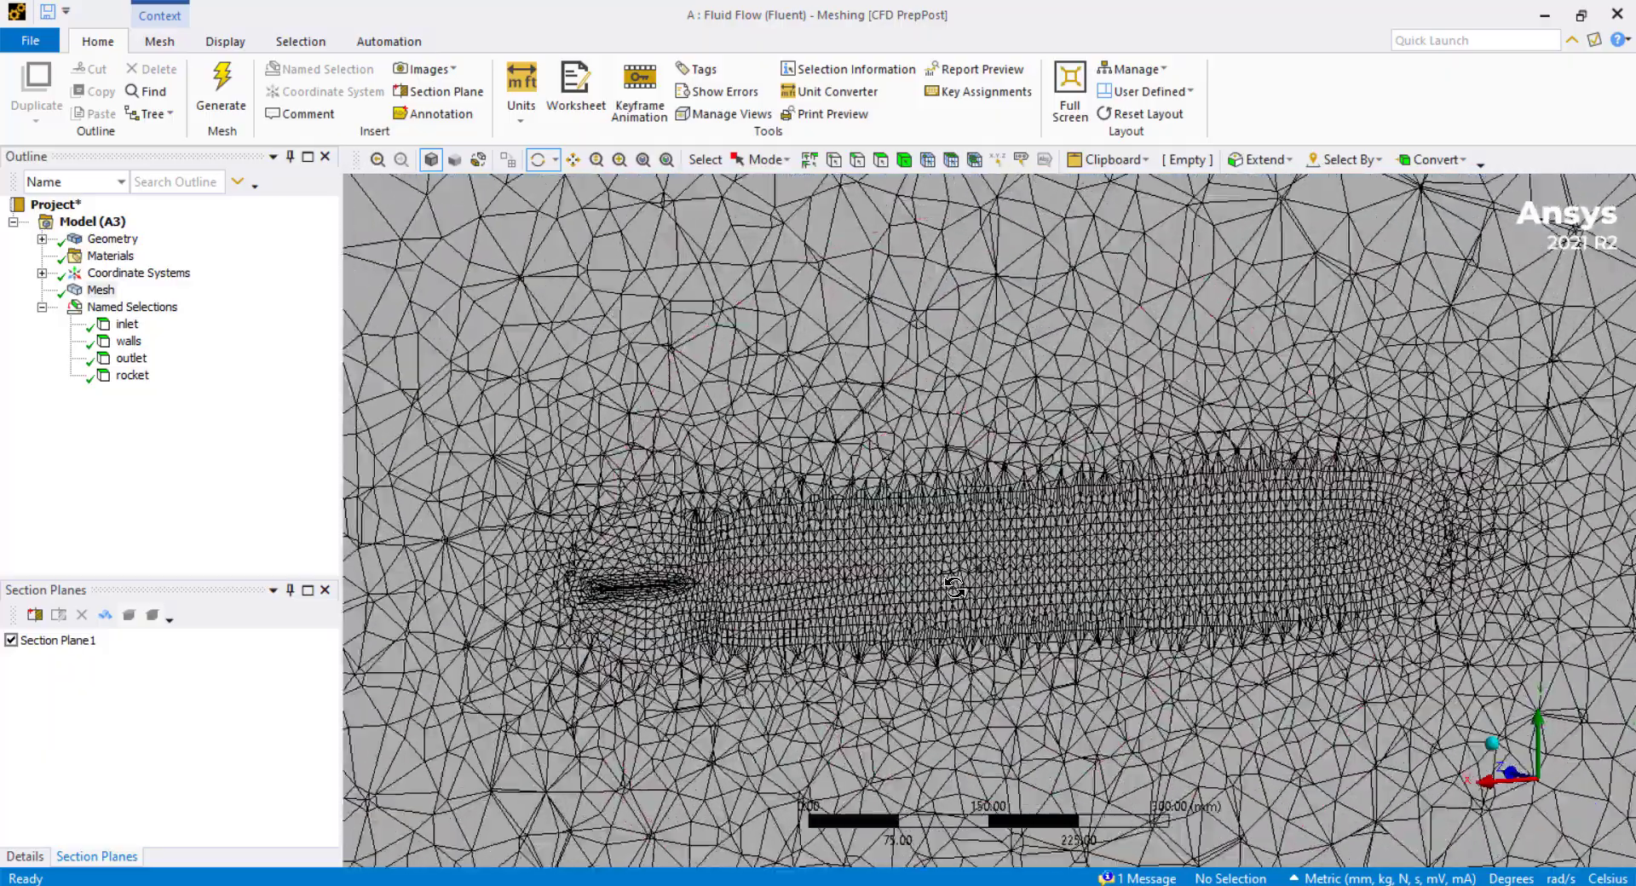
scroll(955, 588, "down", 6)
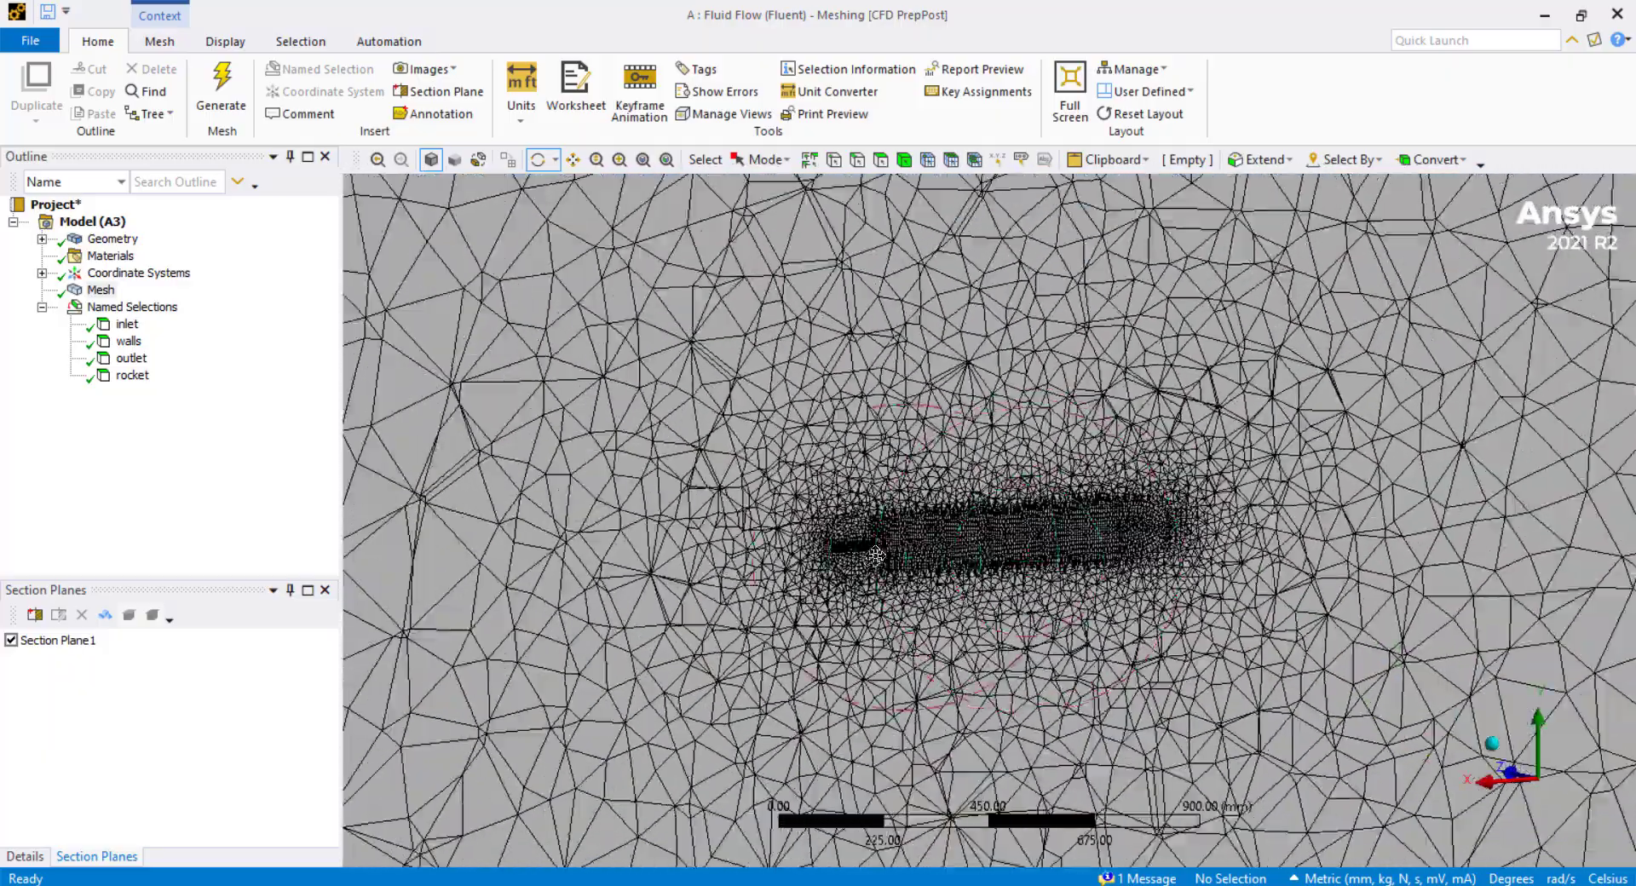
middle_click_drag(876, 555, 1012, 521, "ctrl")
Reposition the section plane cut through the rocket mesh.
left_click(65, 641)
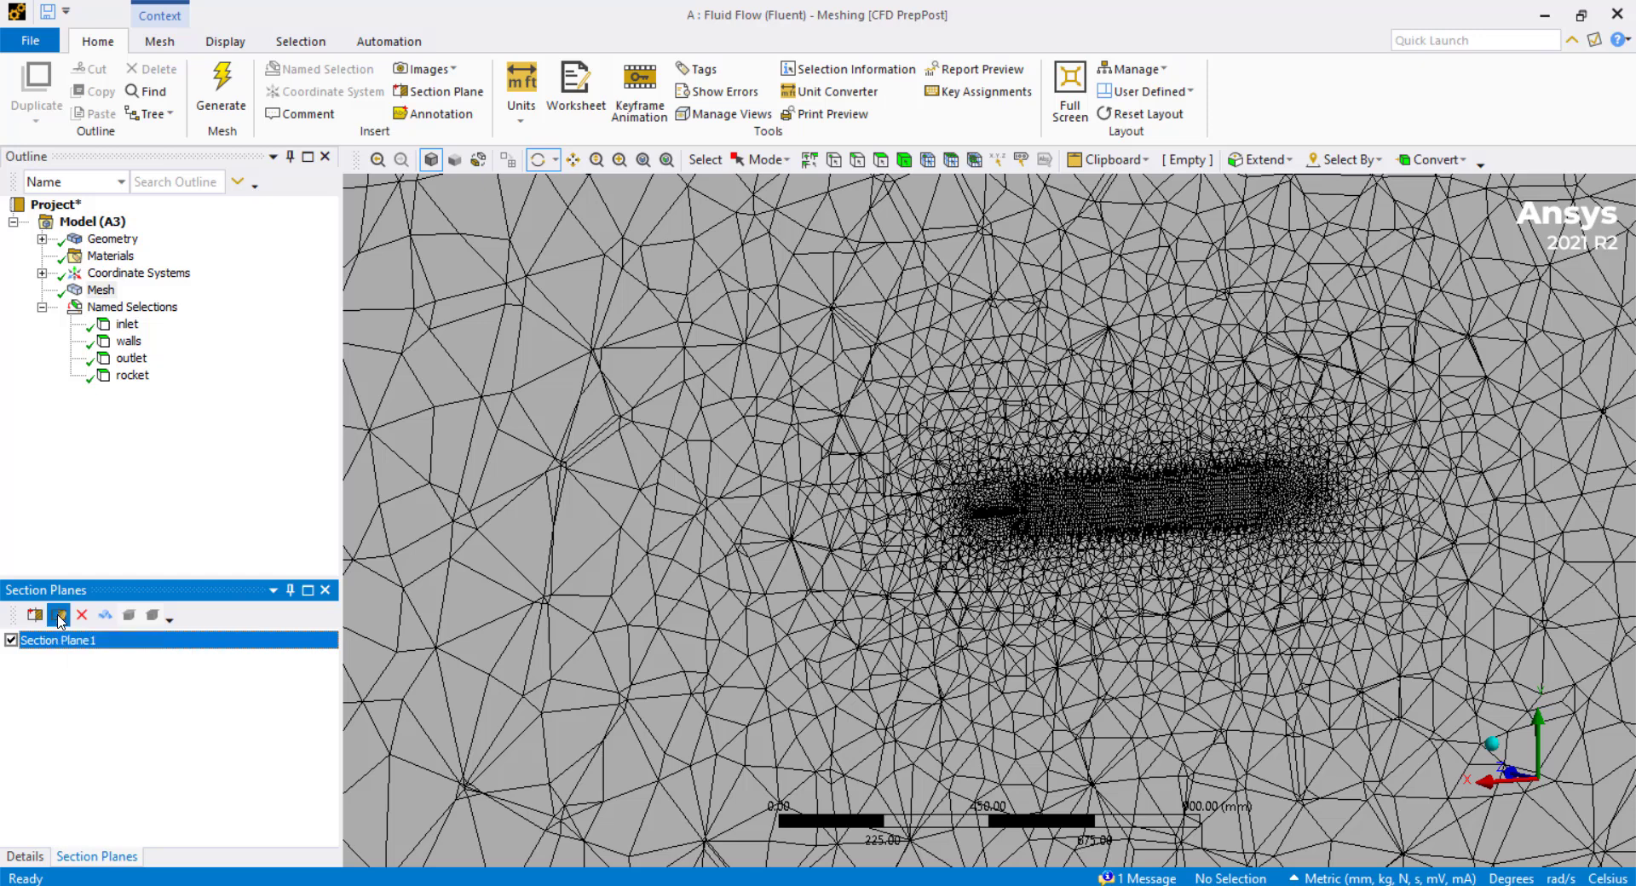
left_click(58, 616)
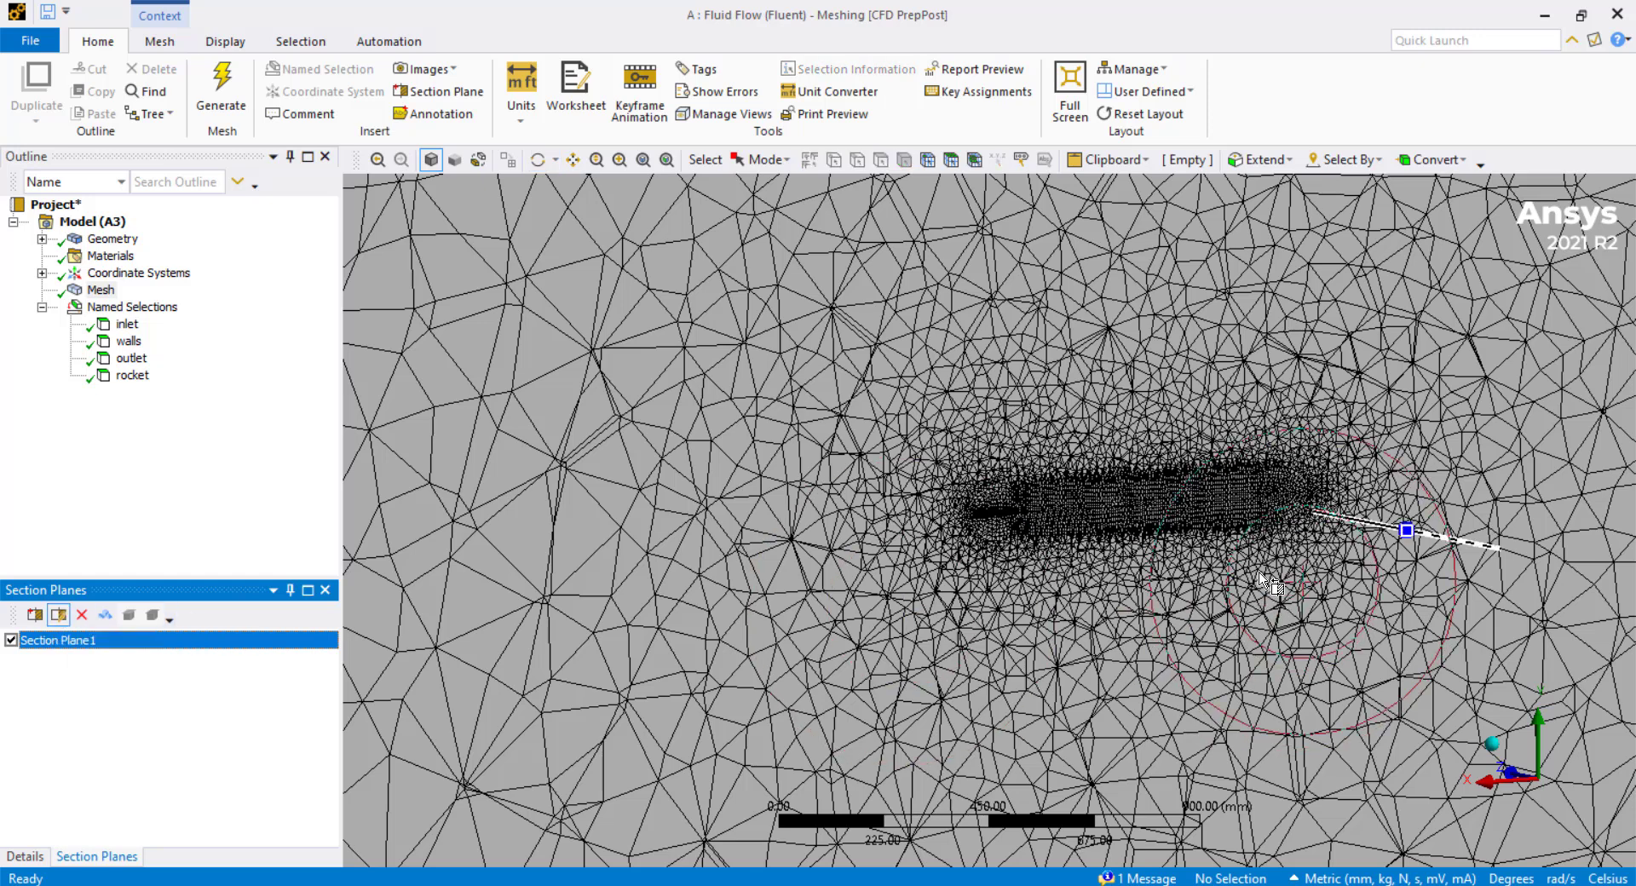
left_click(1251, 616)
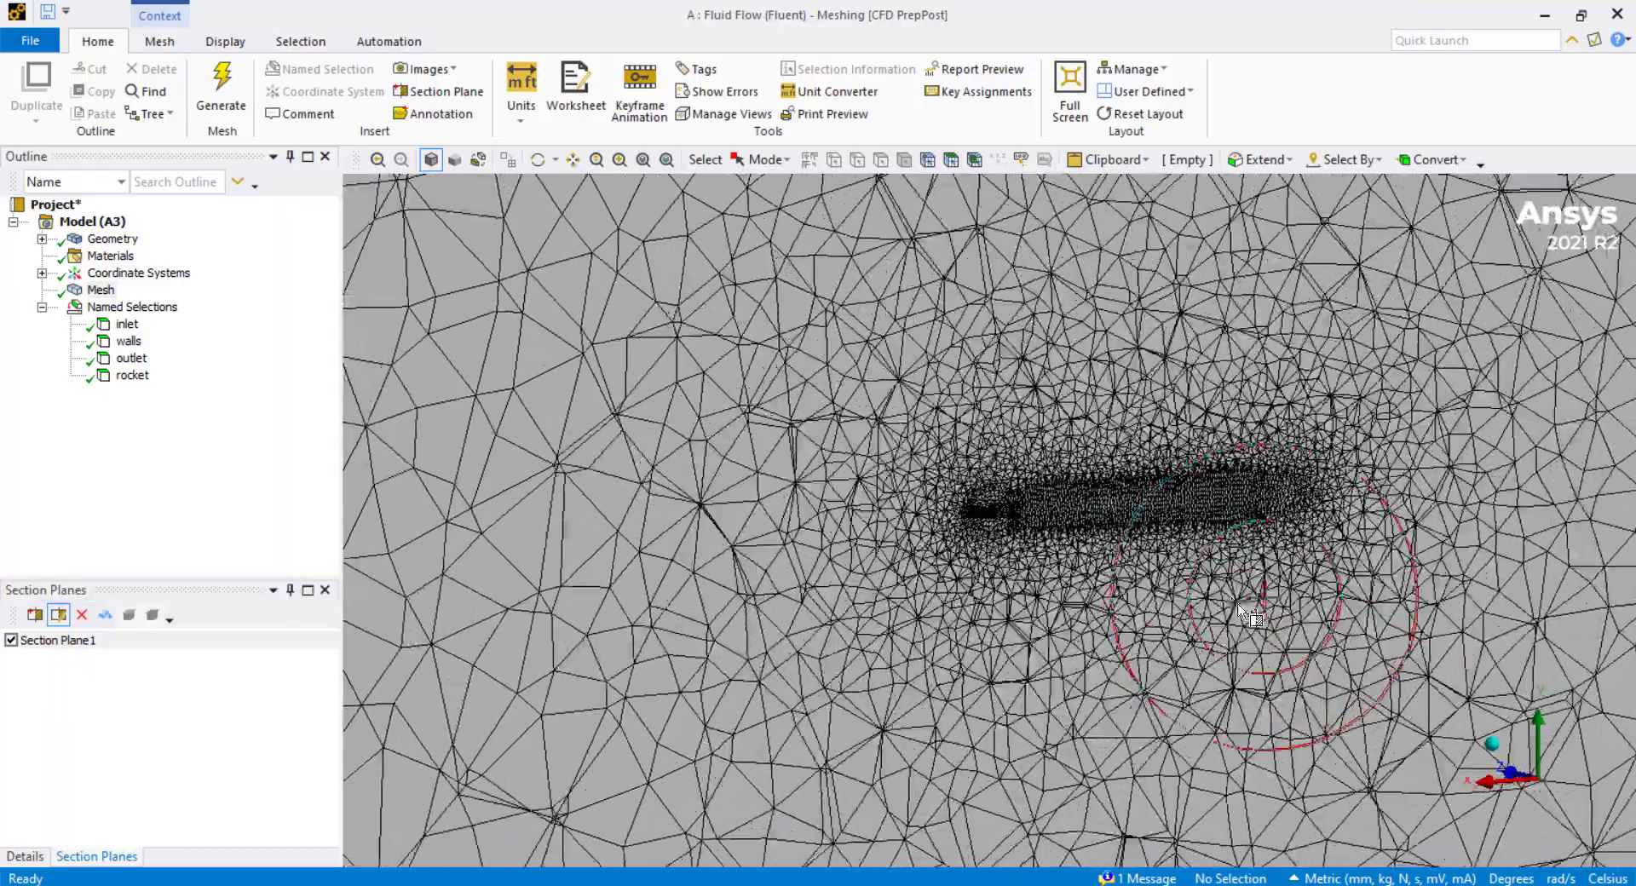
left_click_drag(1240, 605, 1277, 646)
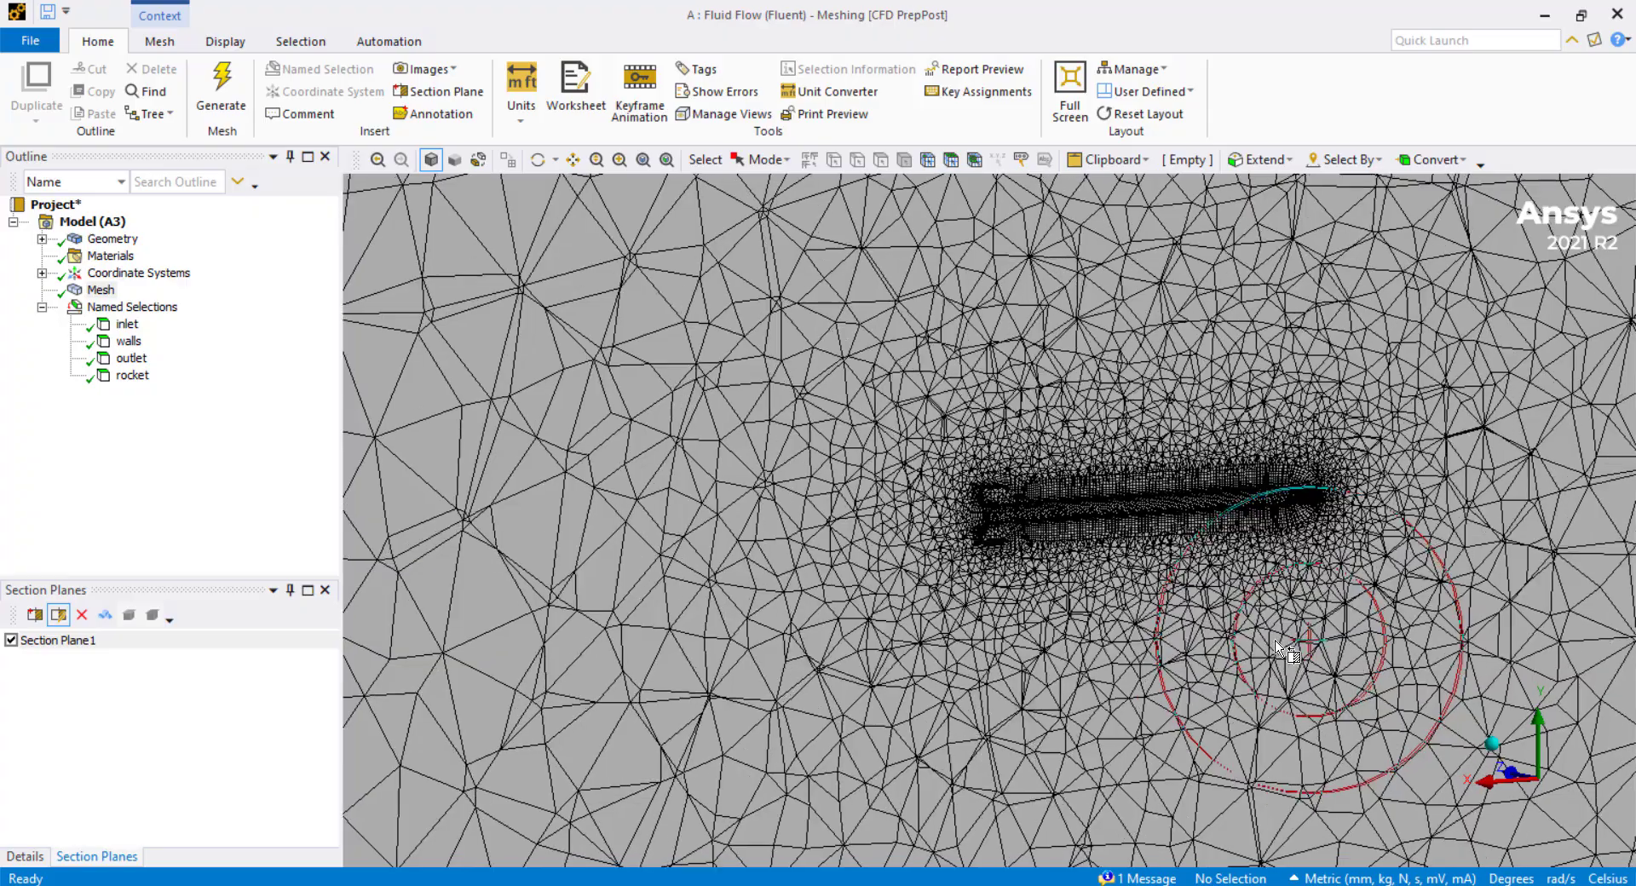
scroll(1277, 646, "up", 5)
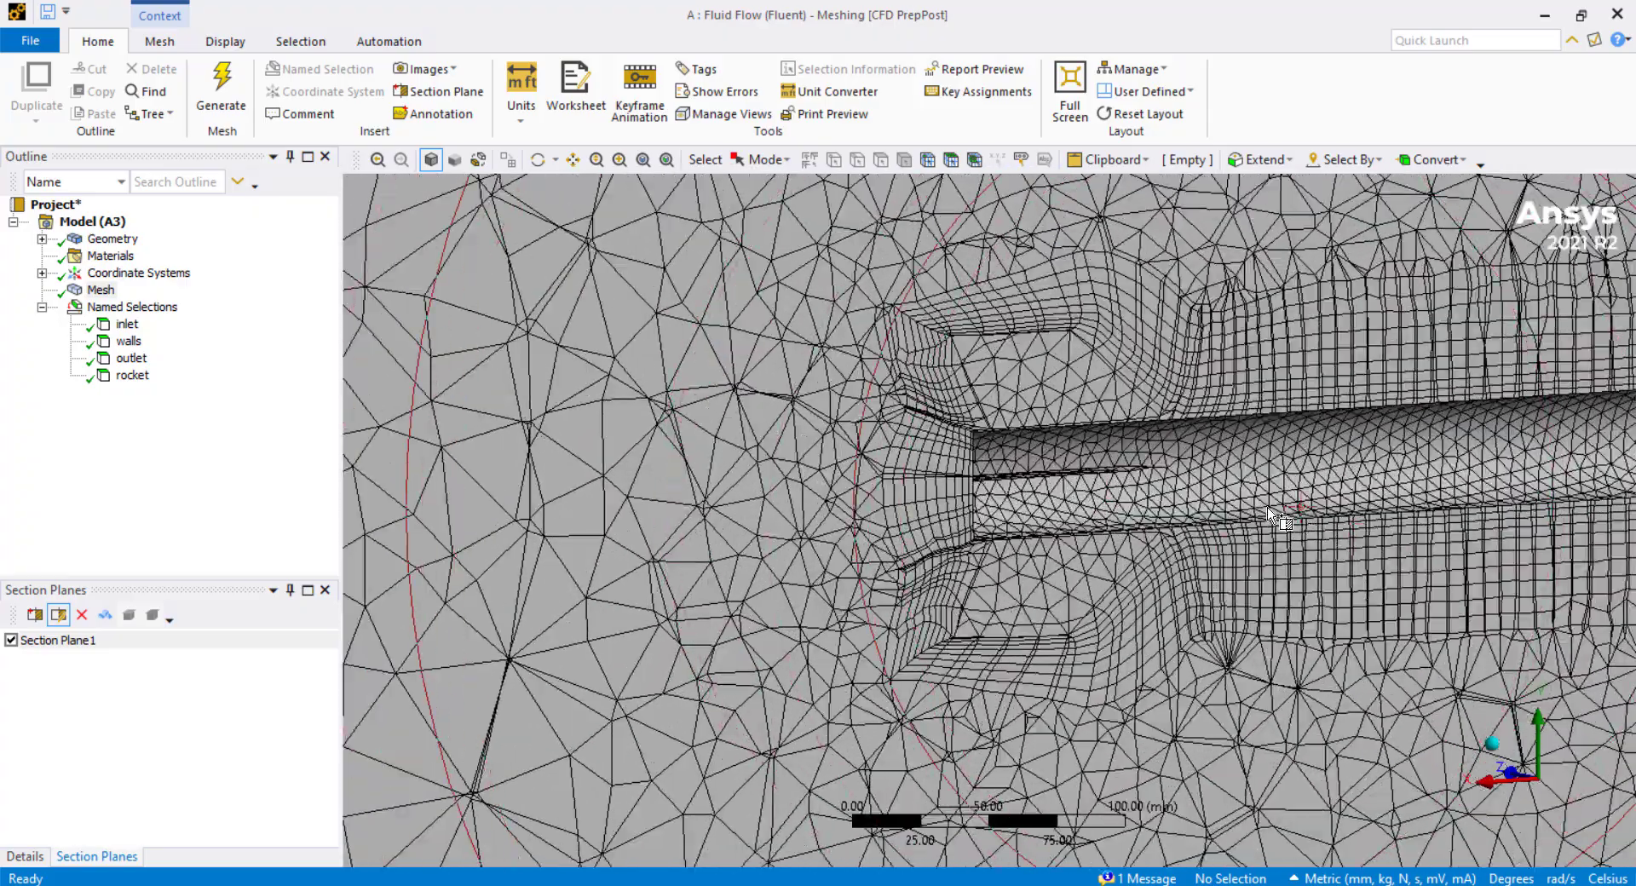
middle_click_drag(1270, 511, 392, 477, "ctrl")
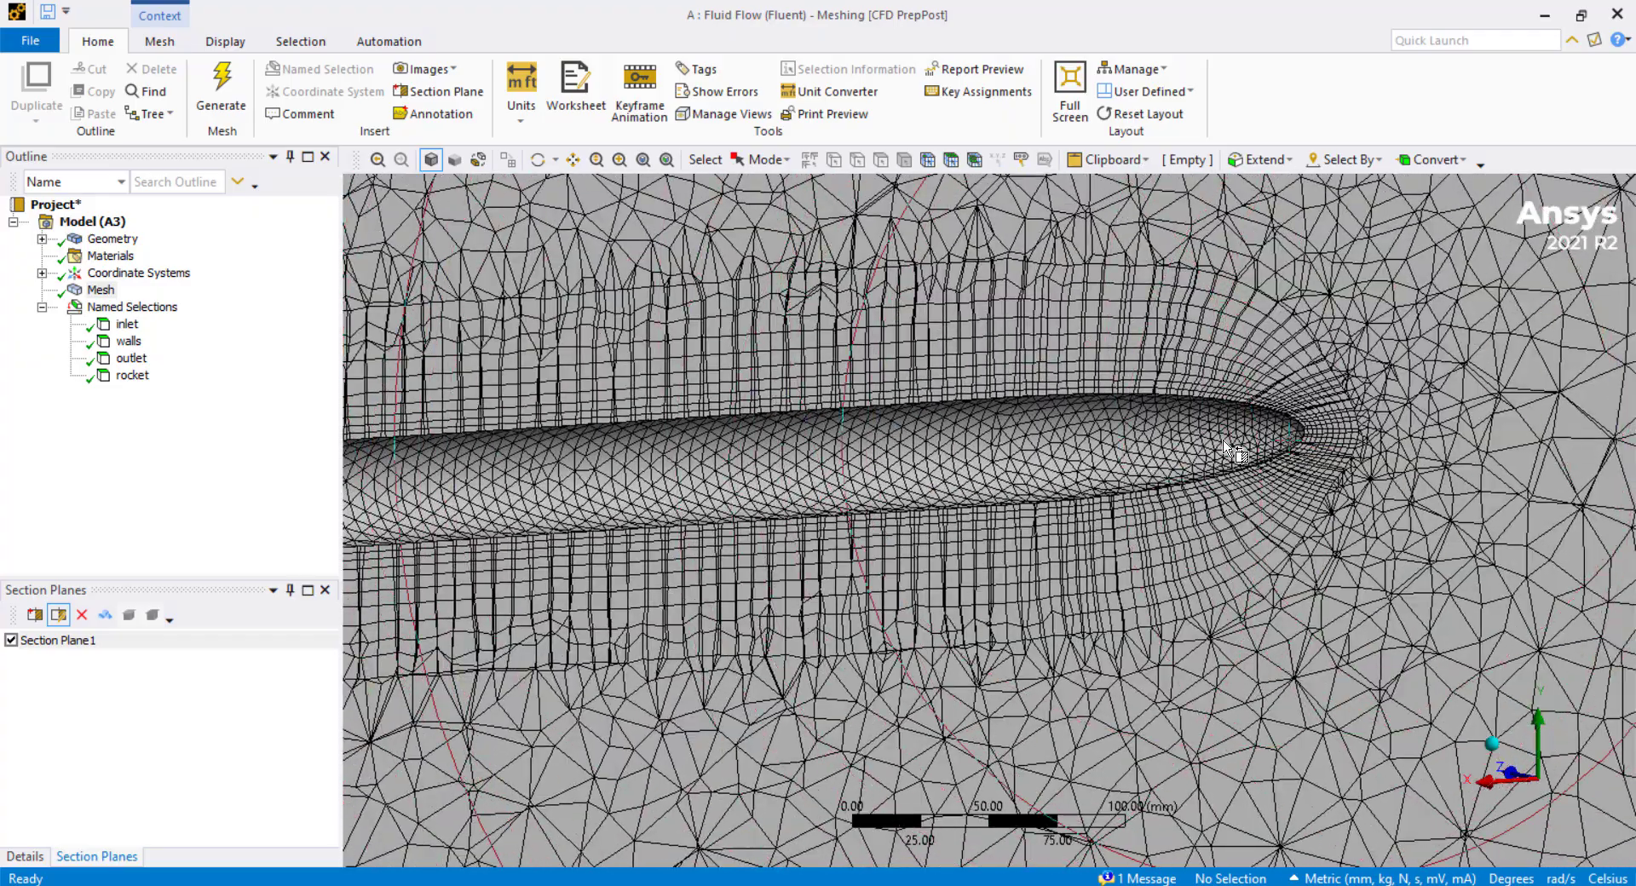
scroll(1227, 445, "down", 4)
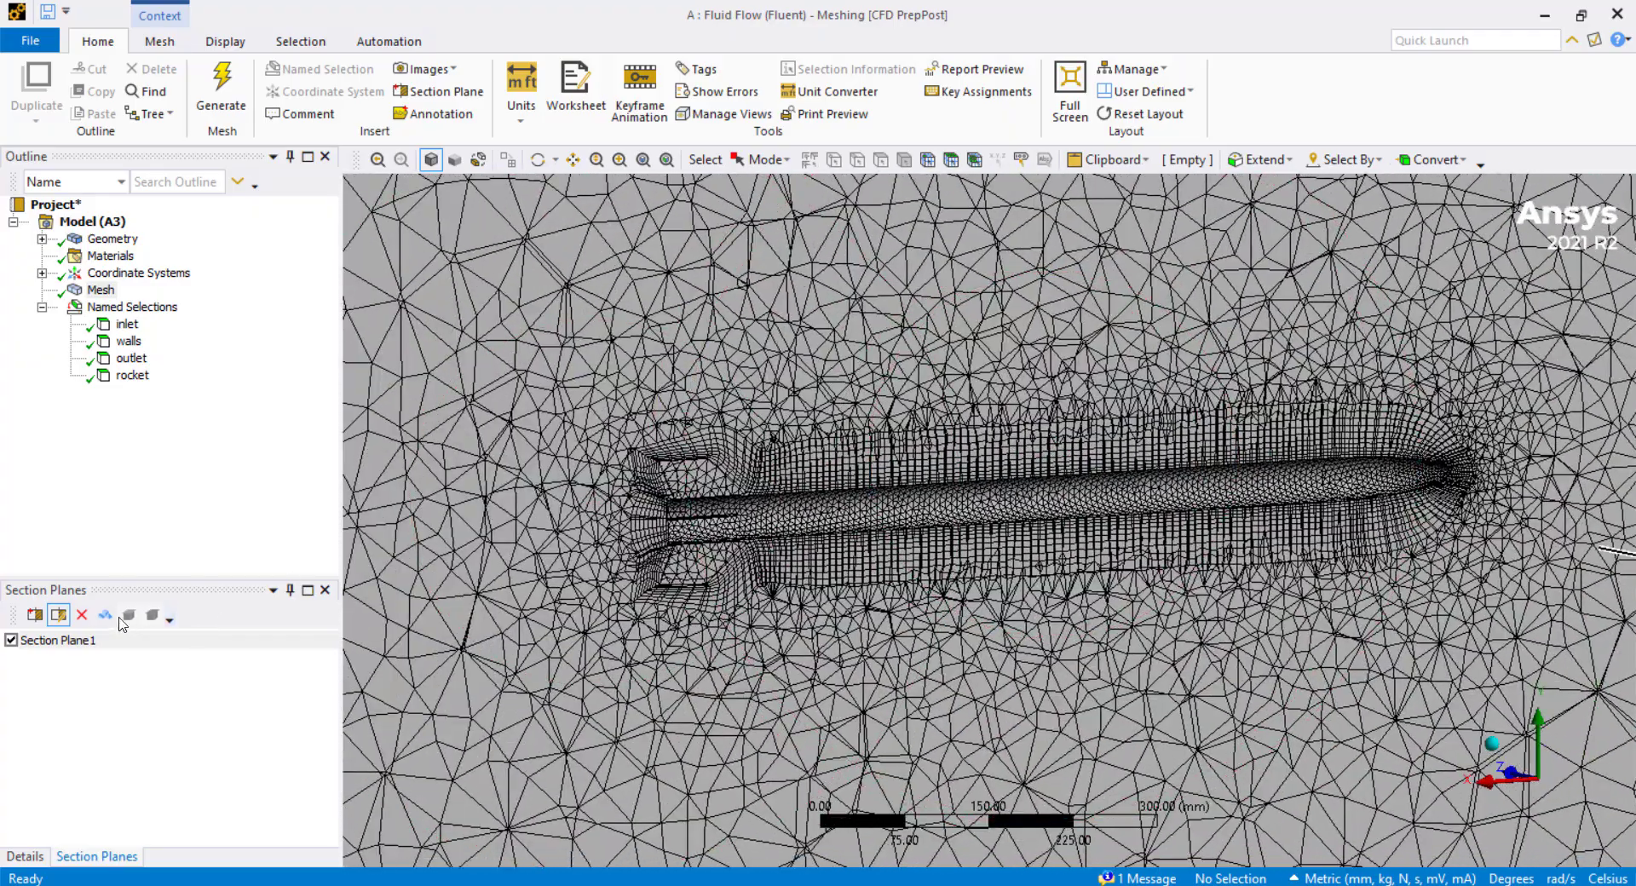
Show whole elements on the cut and highlight the rocket named selection.
left_click(105, 615)
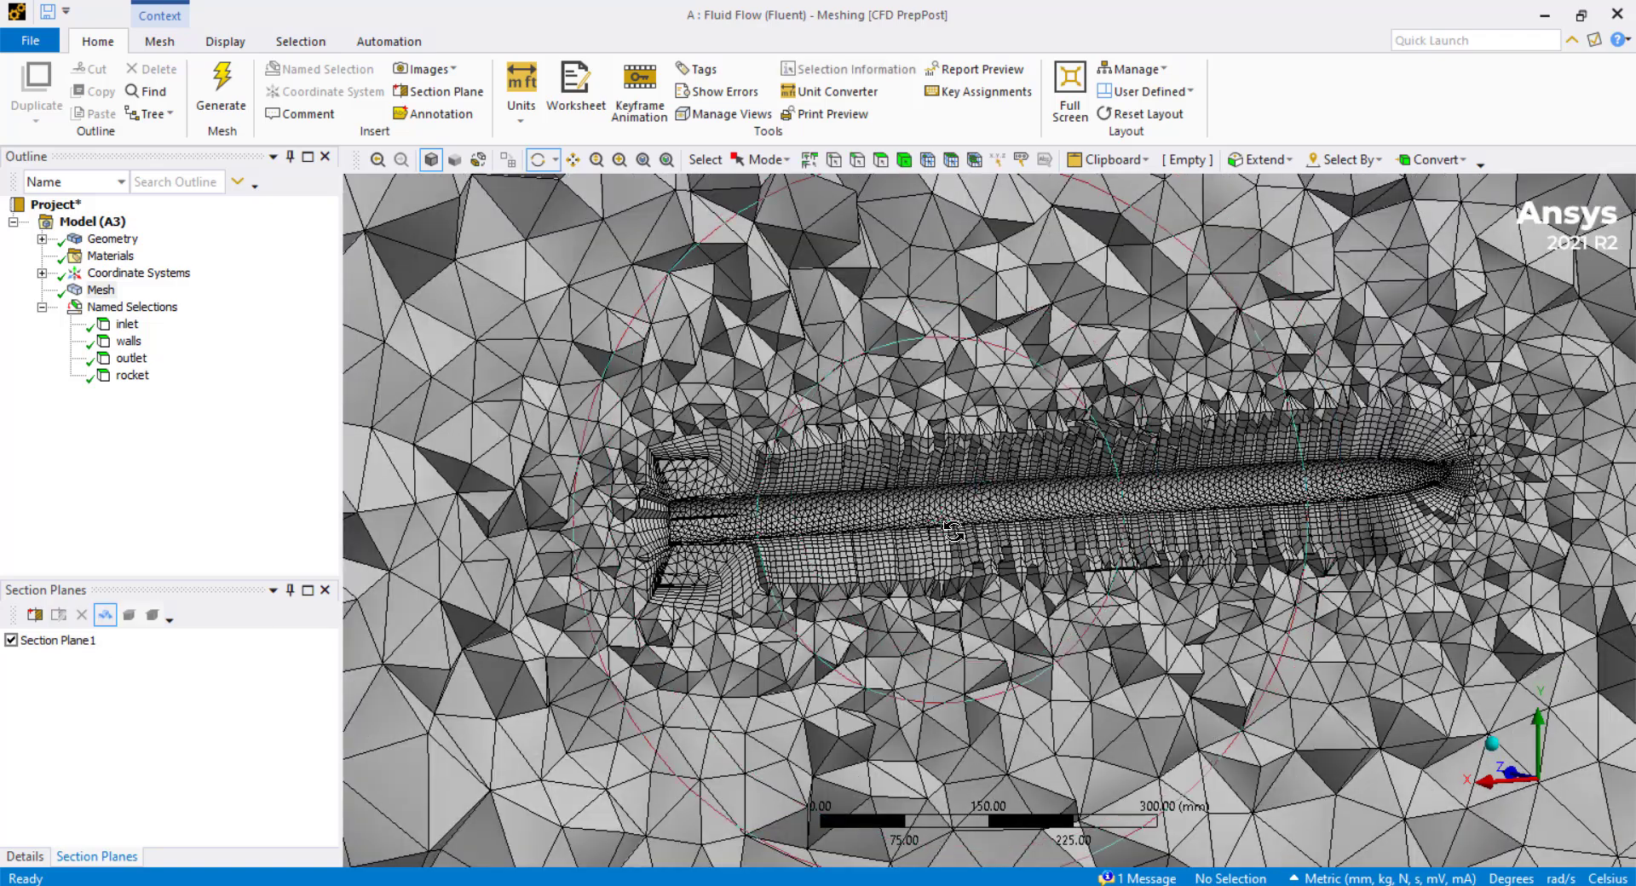
scroll(606, 483, "up", 2)
middle_click_drag(607, 483, 607, 483)
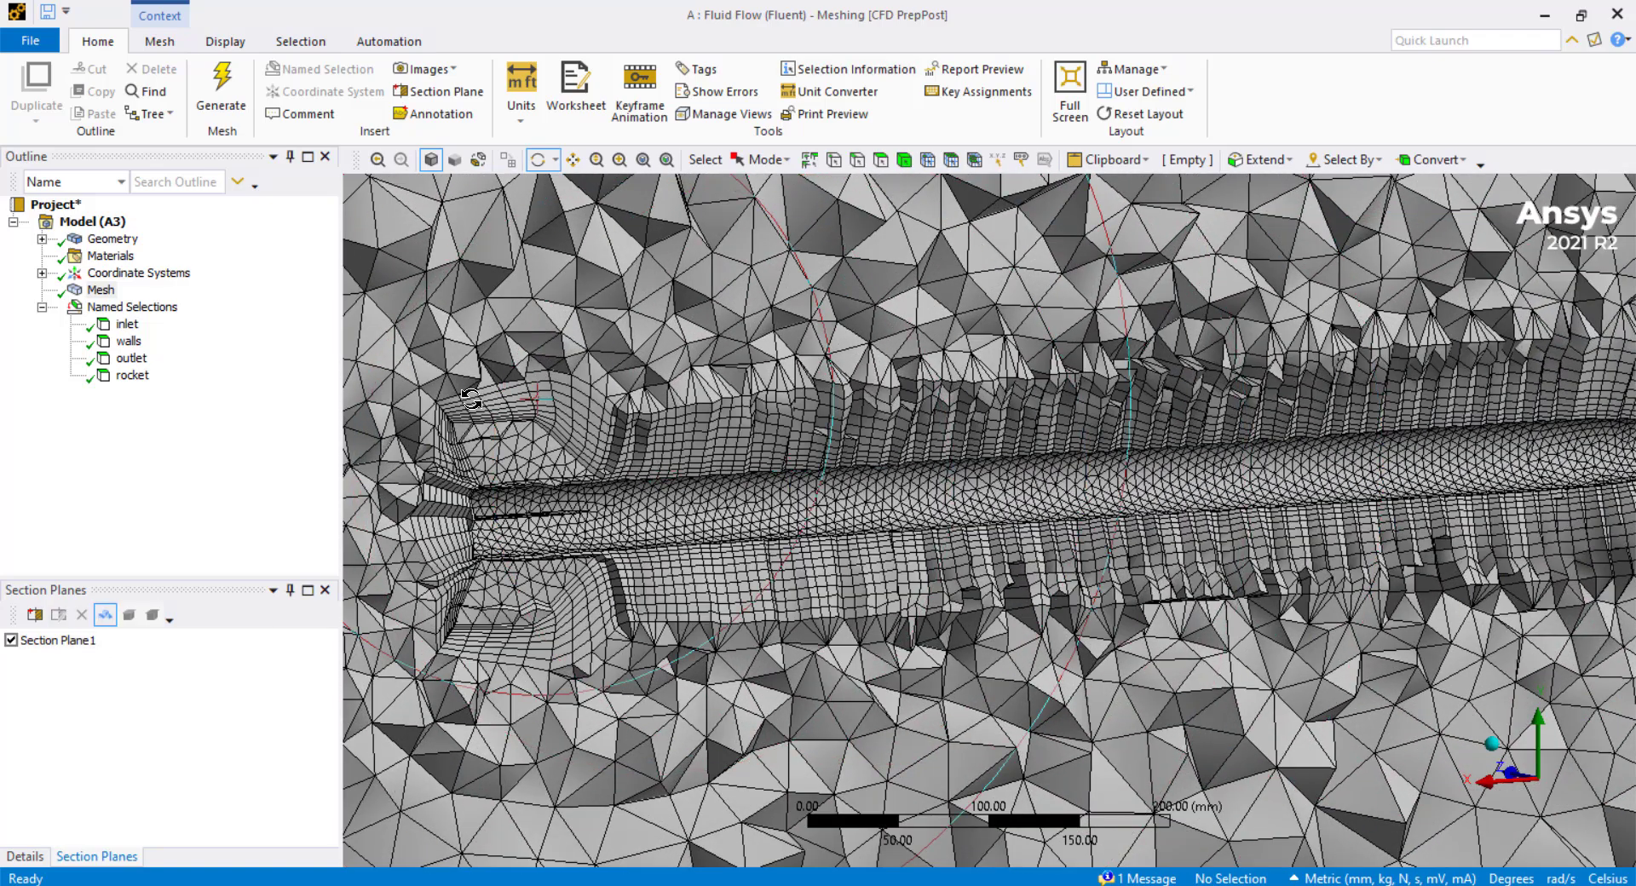
scroll(887, 503, "down", 2)
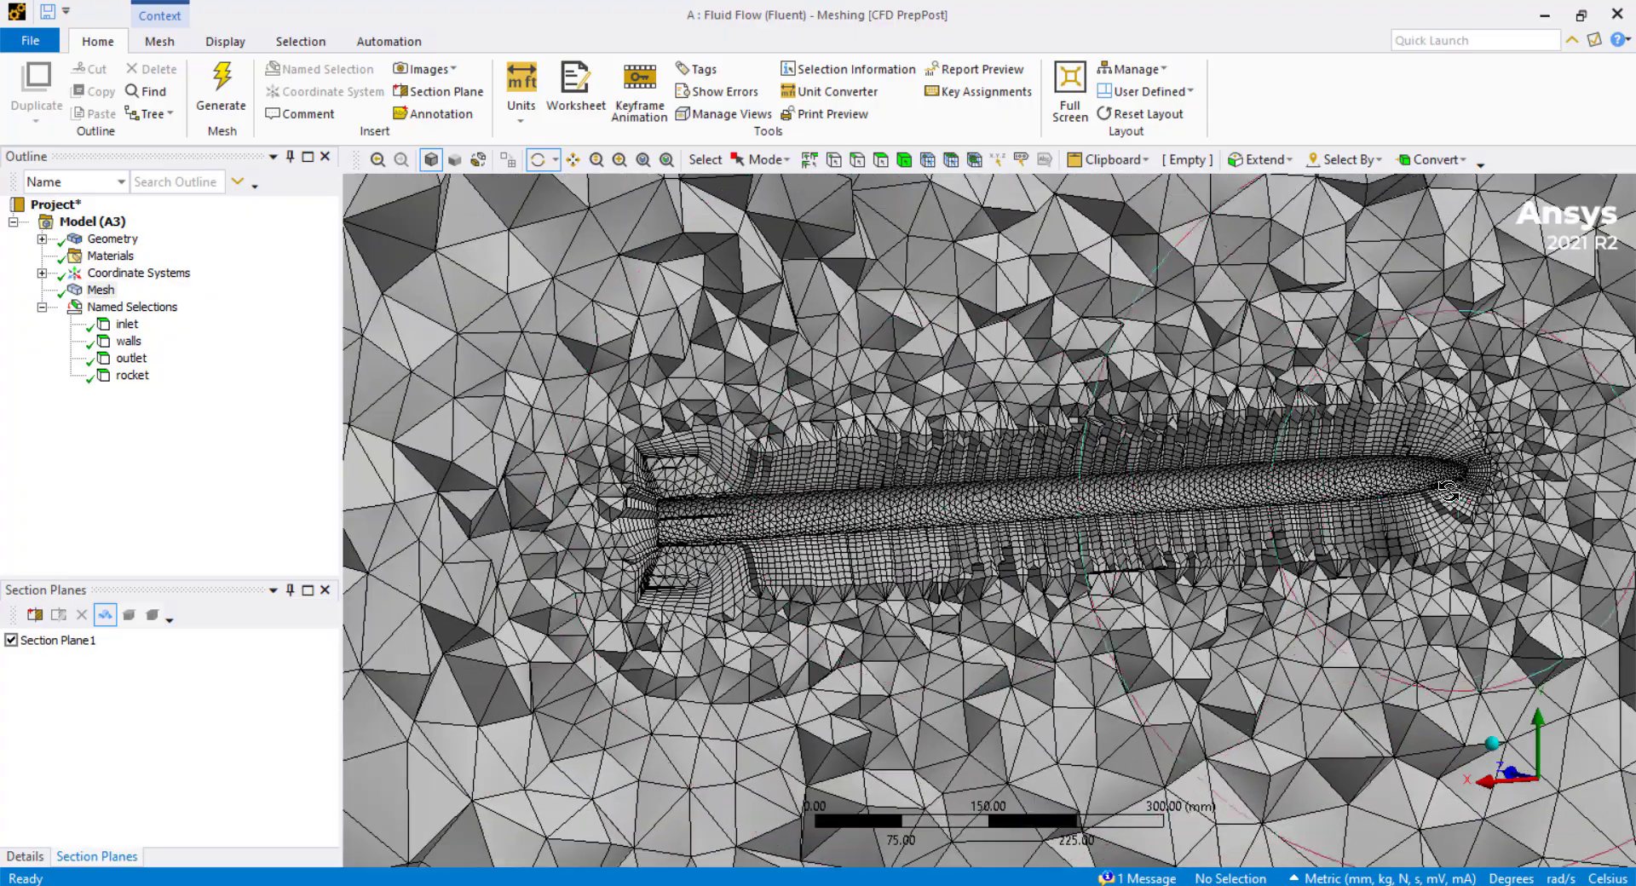
scroll(1279, 403, "up", 2)
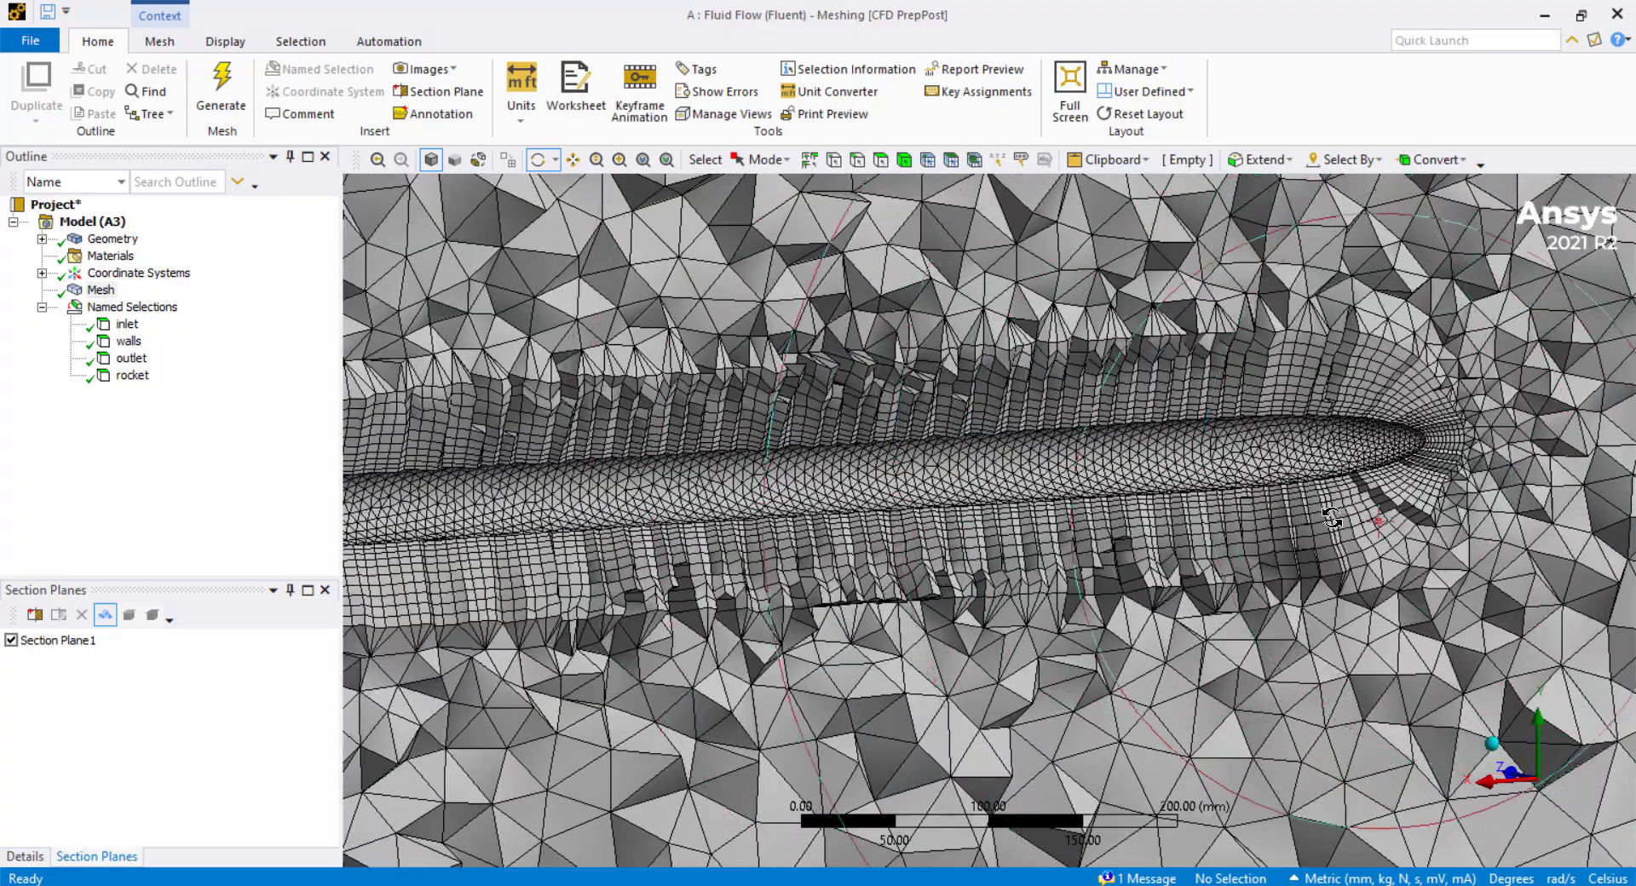
scroll(1279, 404, "down", 2)
middle_click_drag(1279, 403, 1182, 433)
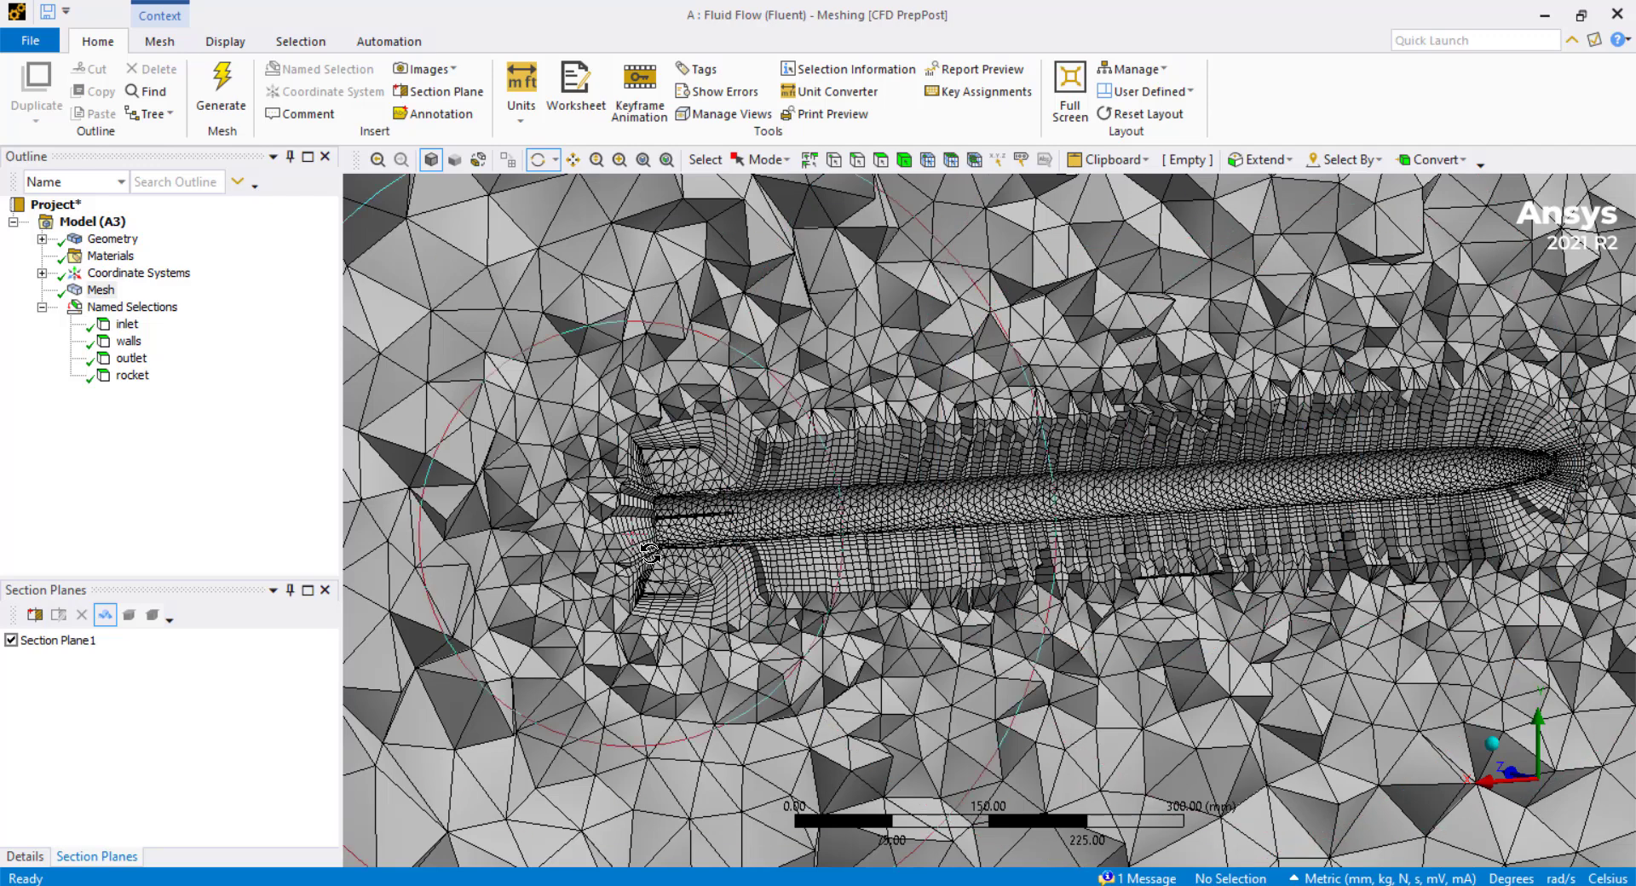
left_click(130, 376)
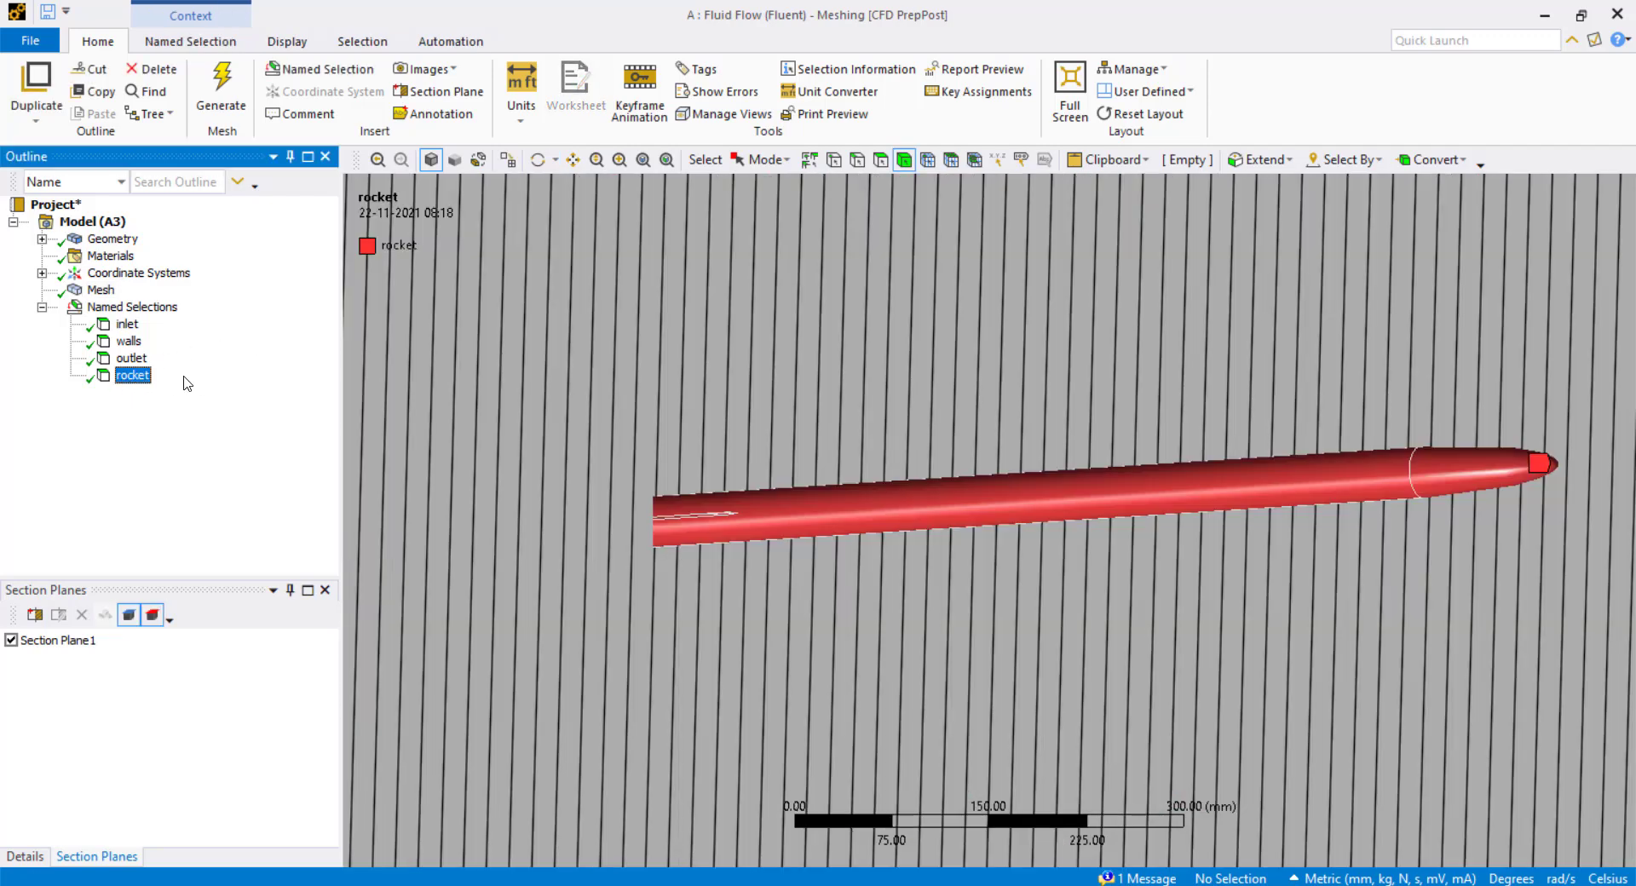
Bring back the mesh display and zoom out to an oblique view of the meshed box.
left_click(73, 641)
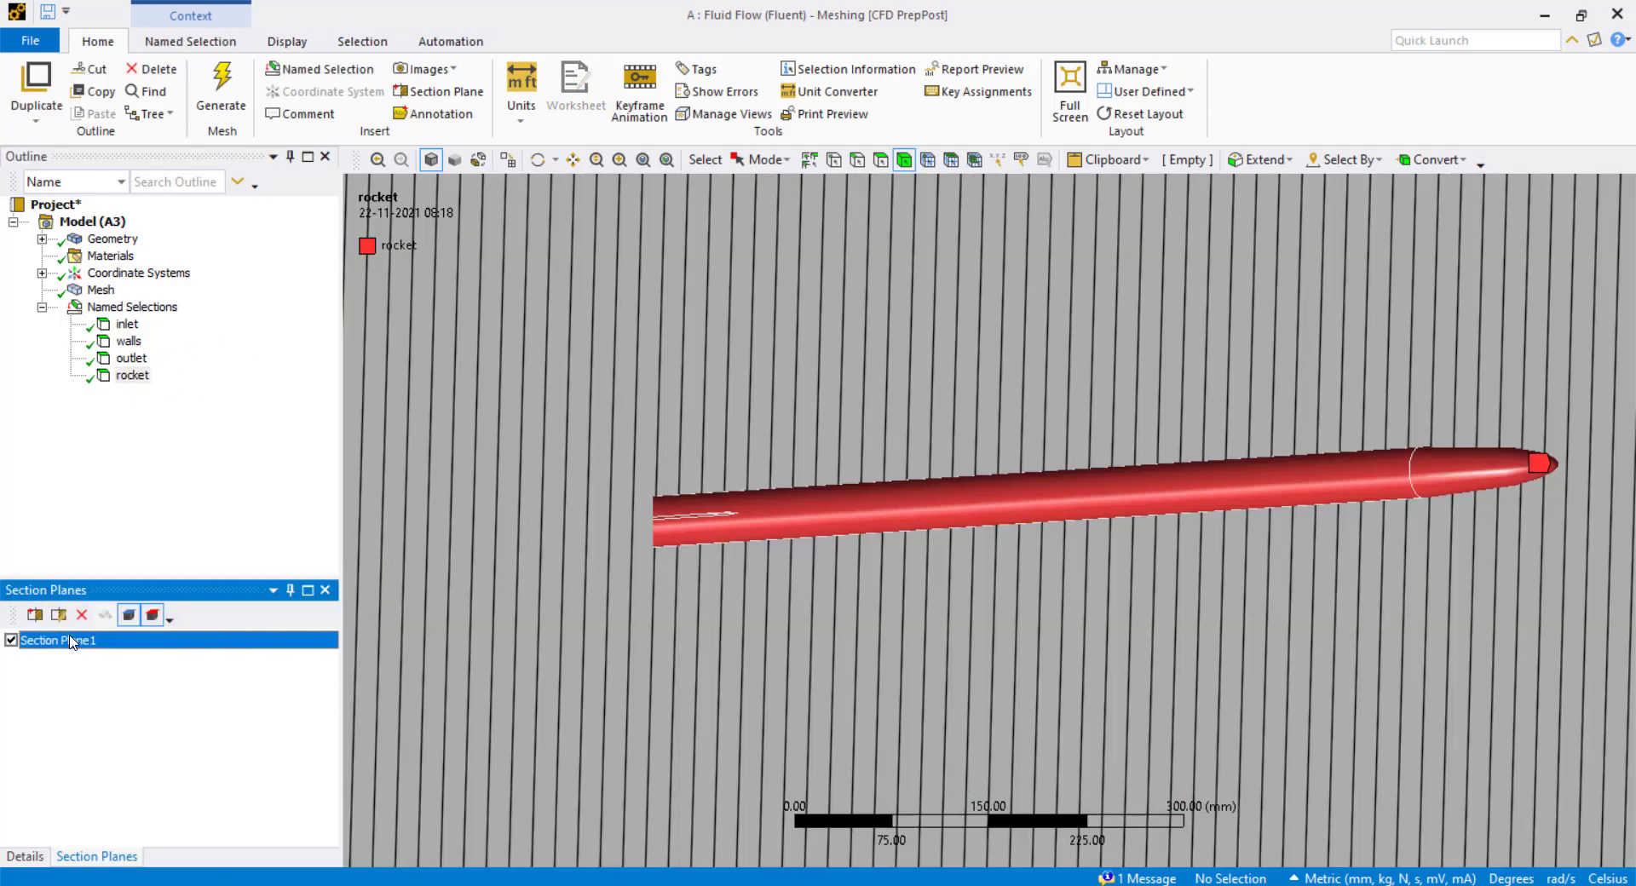
left_click(101, 289)
scroll(999, 491, "down", 5)
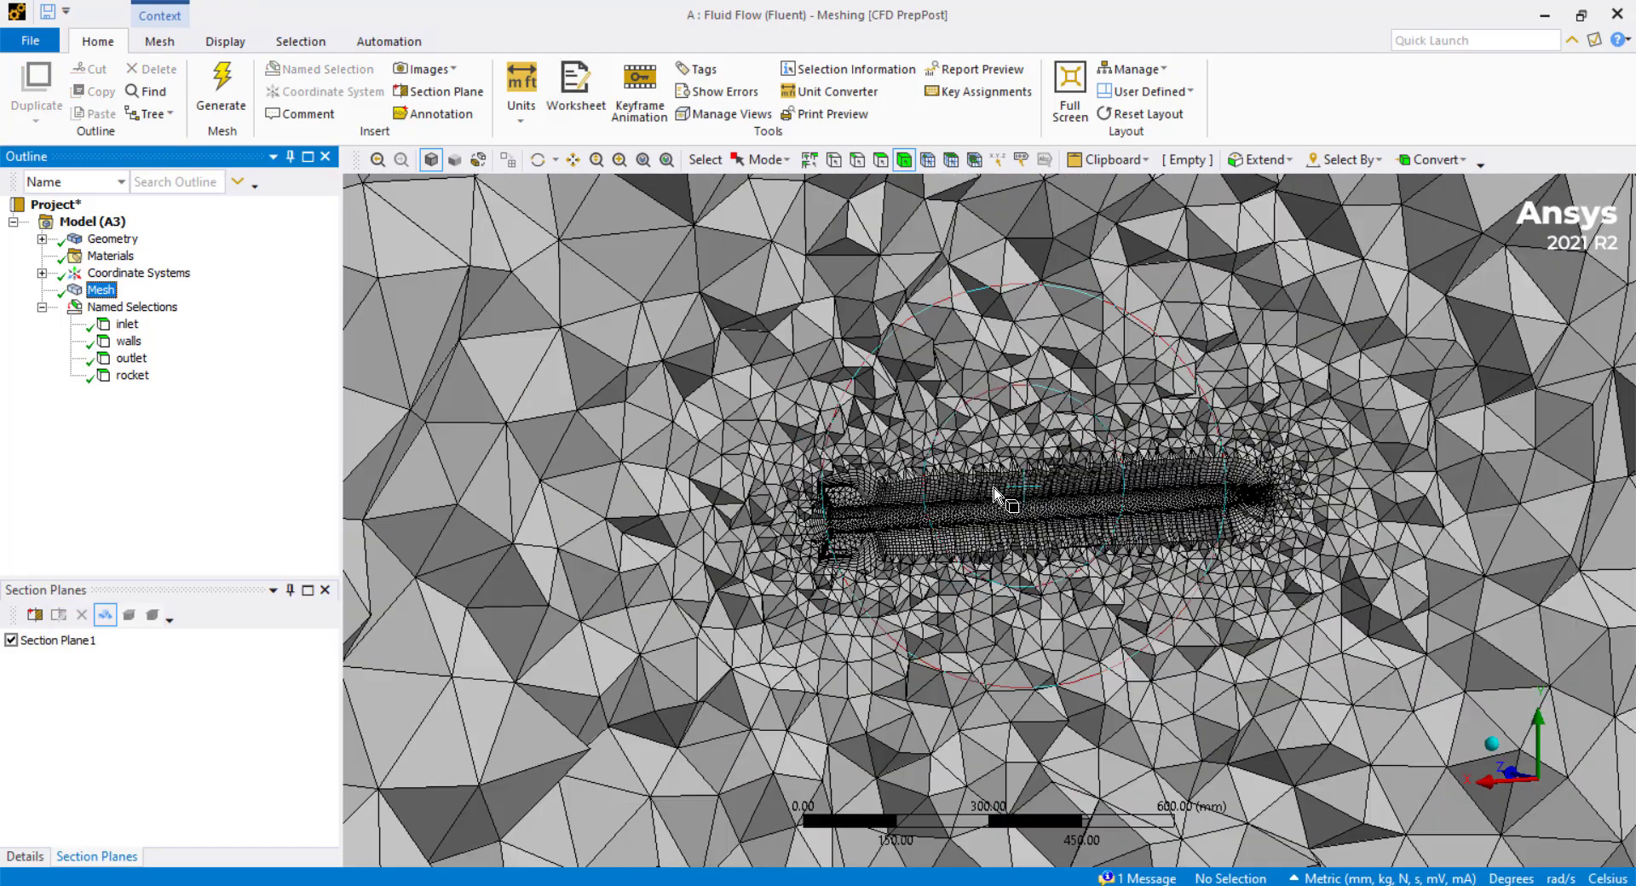
scroll(1023, 491, "down", 4)
middle_click_drag(912, 516, 1534, 806)
Switch off Section Plane 1 and snap the uncut box to a square-on front view.
left_click(1530, 794)
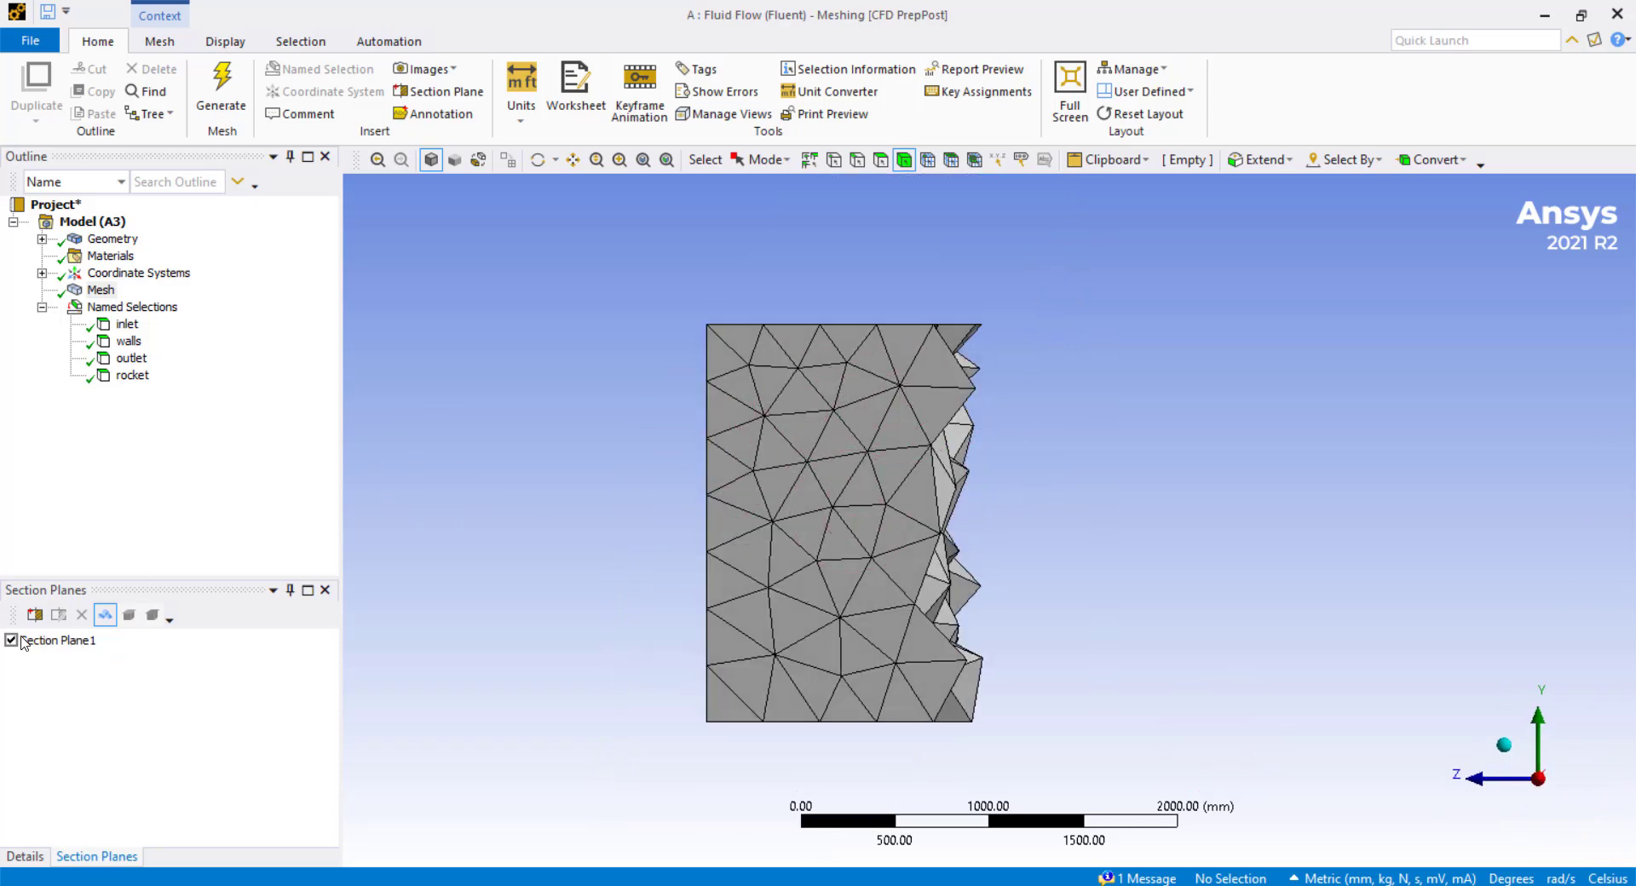
left_click(11, 640)
left_click(1504, 745)
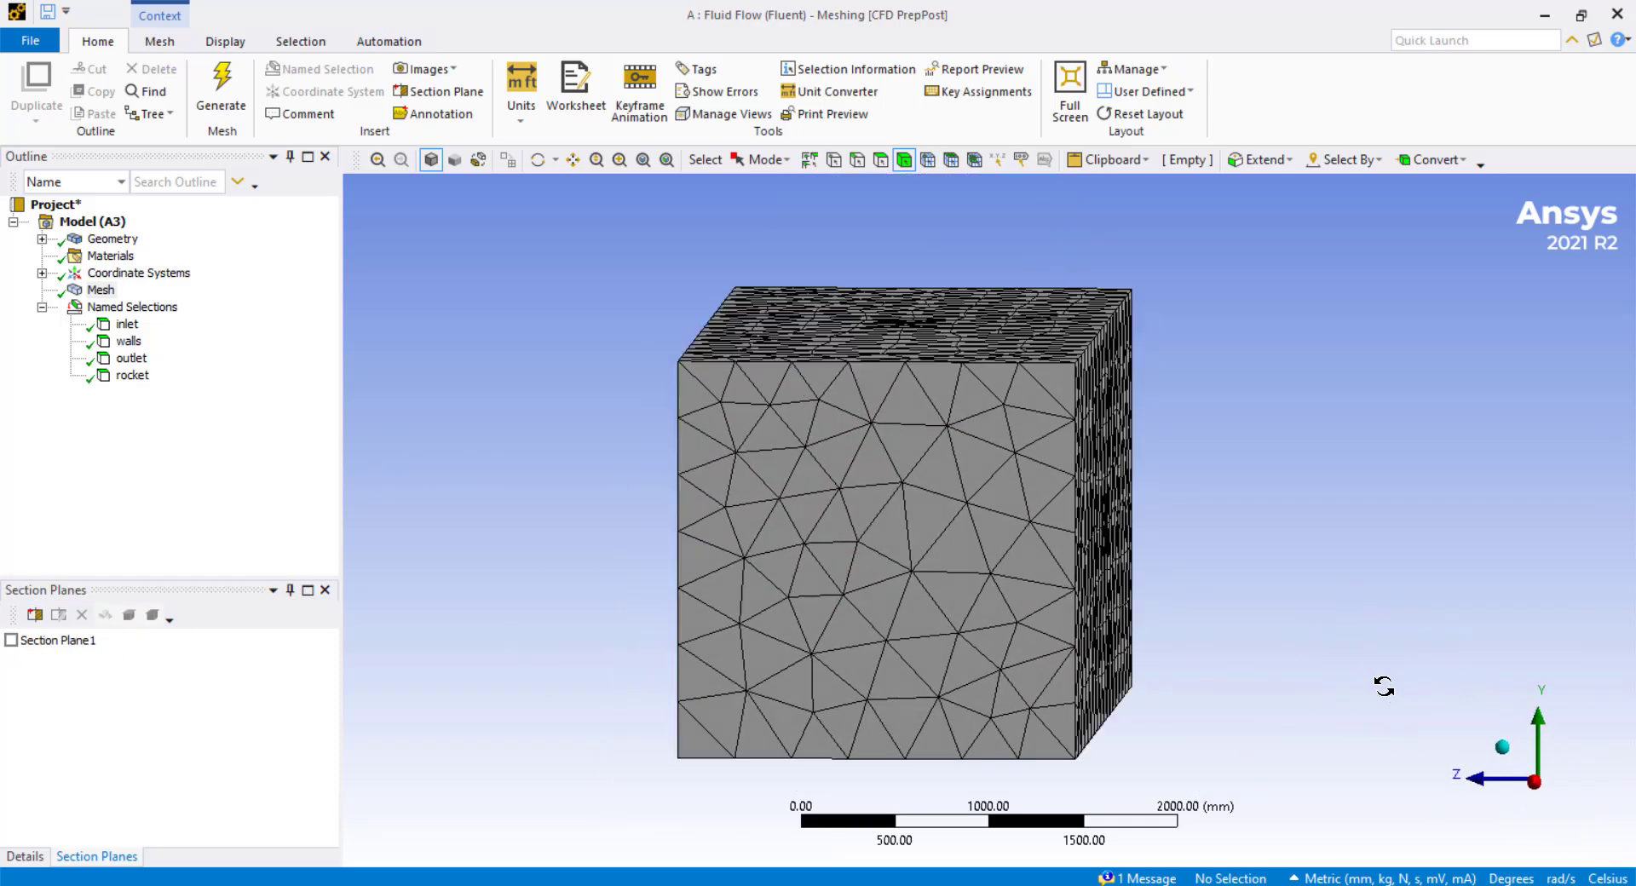
left_click(1502, 778)
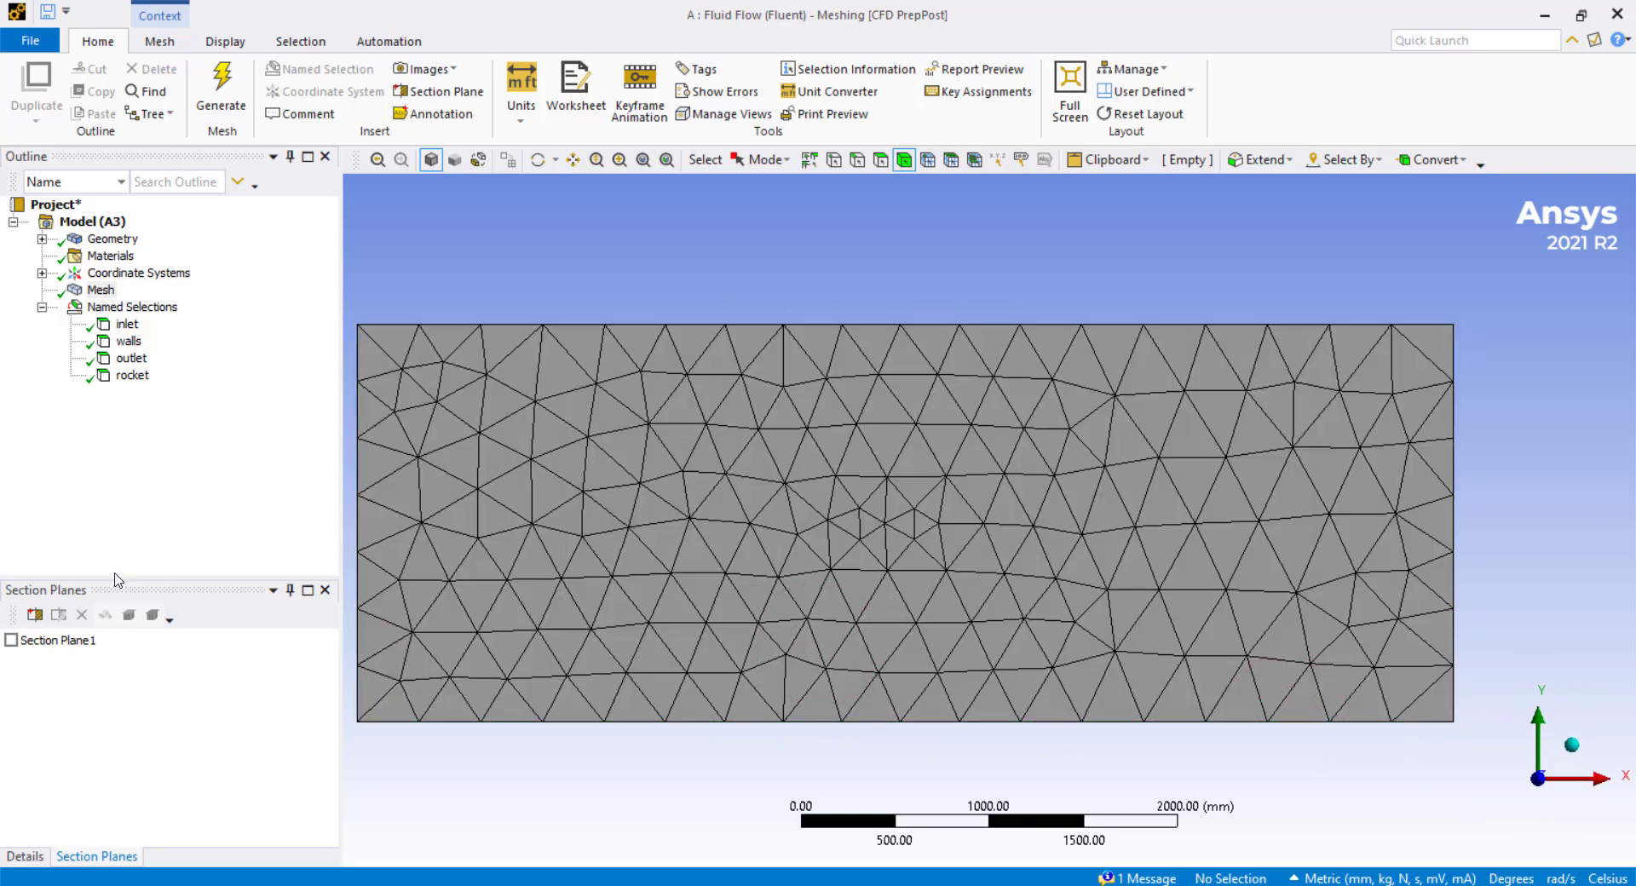
left_click(34, 615)
Draw Section Plane 2 crosswise through the rocket, then orbit and zoom onto the cut face.
left_click_drag(876, 282, 875, 766)
left_click_drag(979, 646, 852, 524)
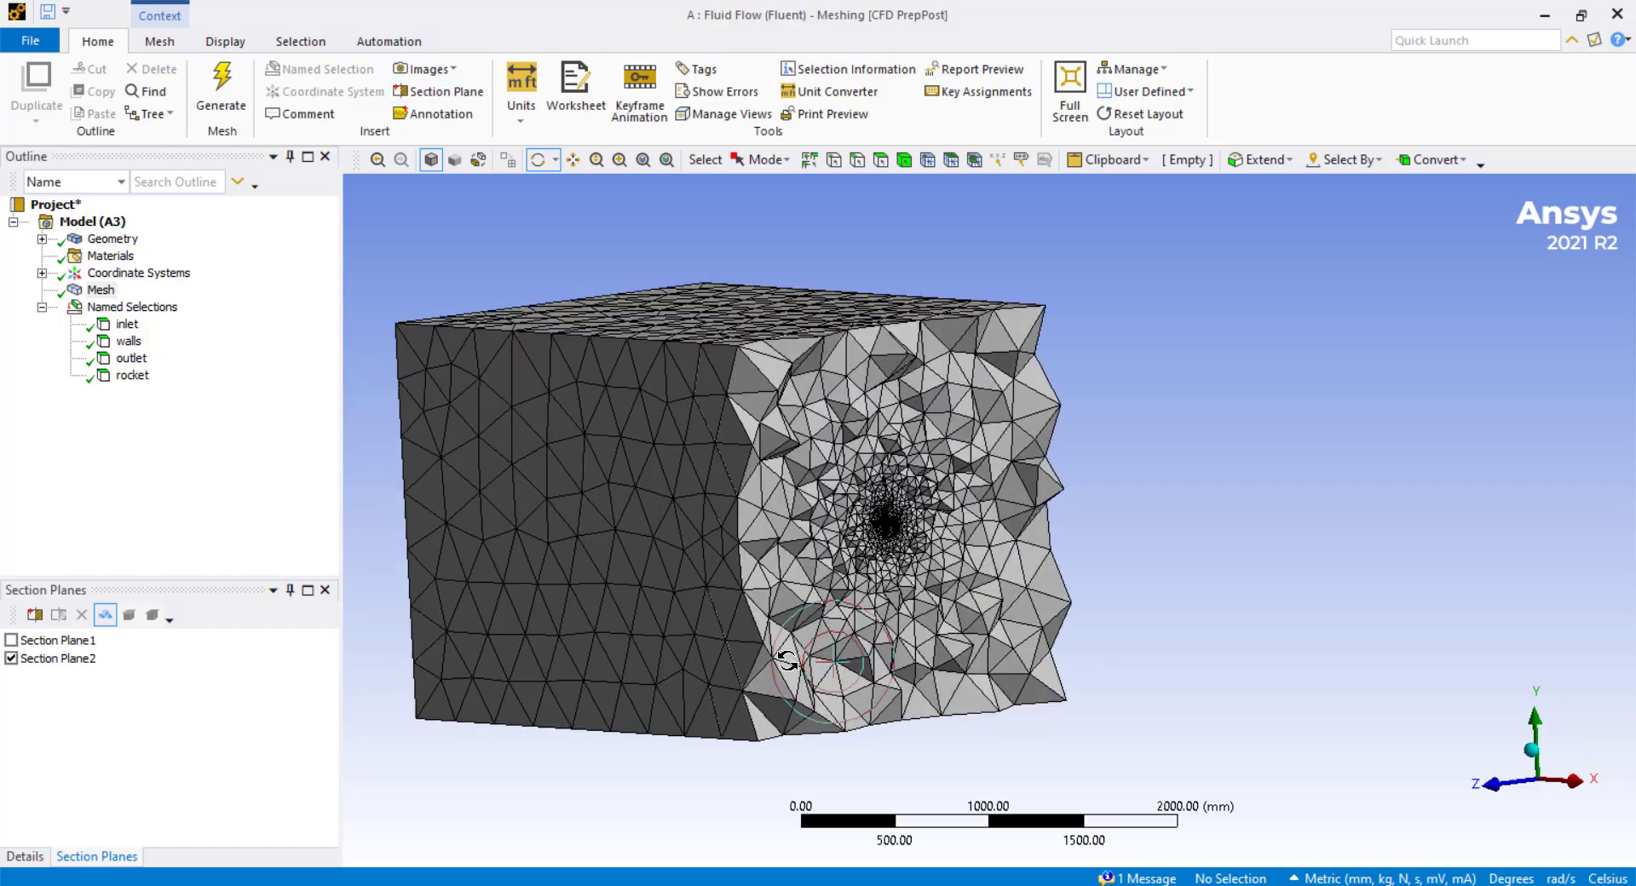
scroll(851, 522, "up", 3)
scroll(887, 468, "up", 5)
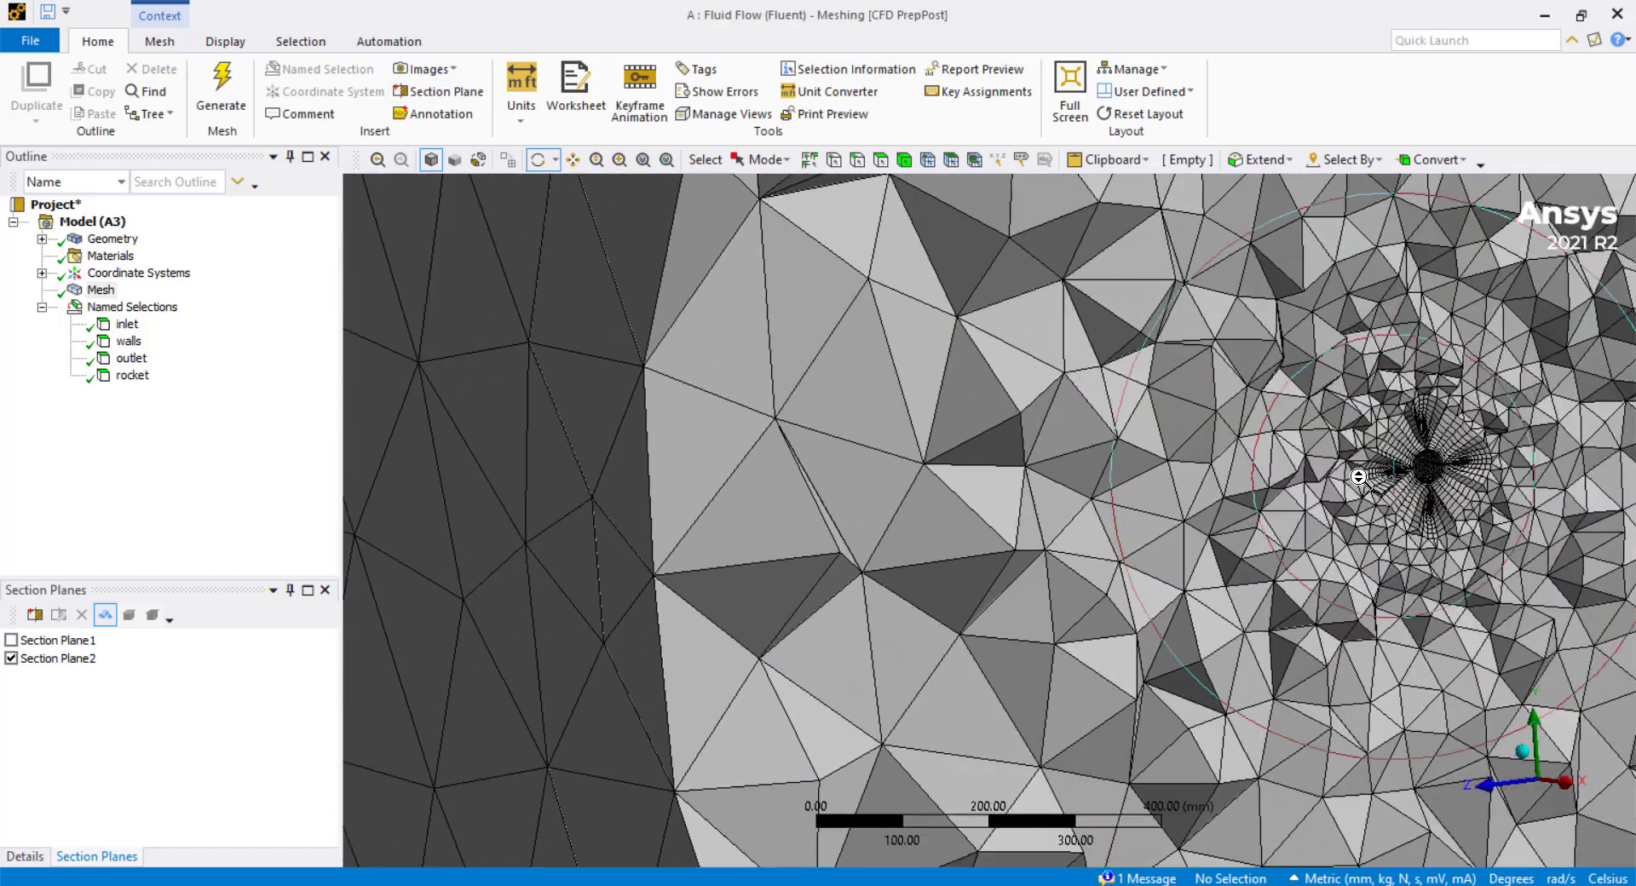
scroll(918, 450, "up", 2)
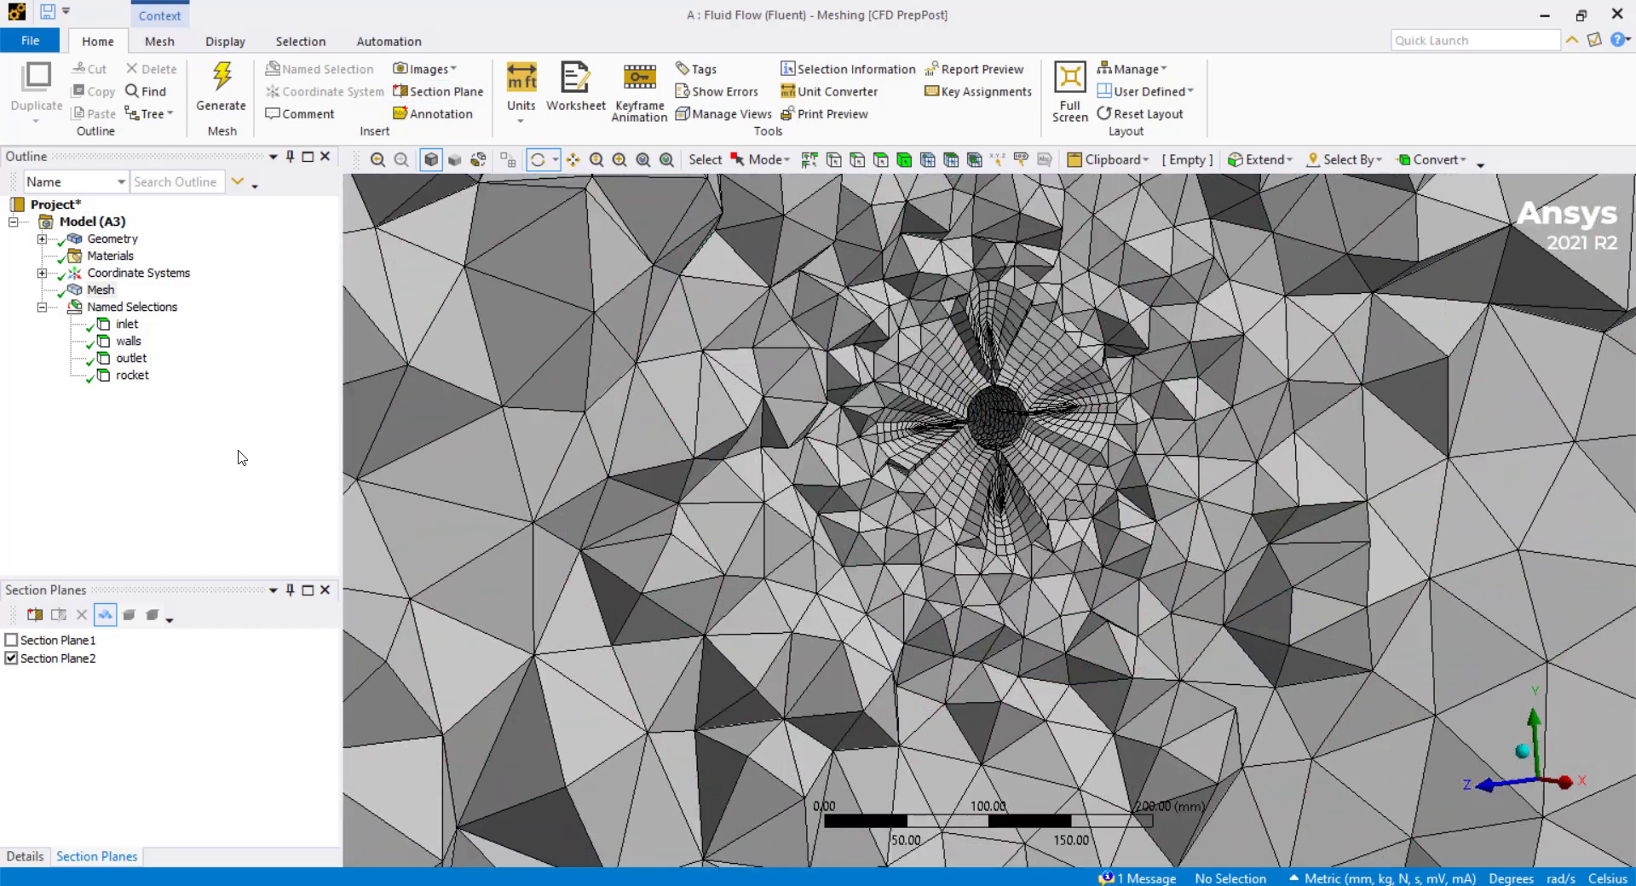
Drag Section Plane 2 to several positions to inspect the inflation rings around the rocket.
left_click(92, 658)
left_click(59, 614)
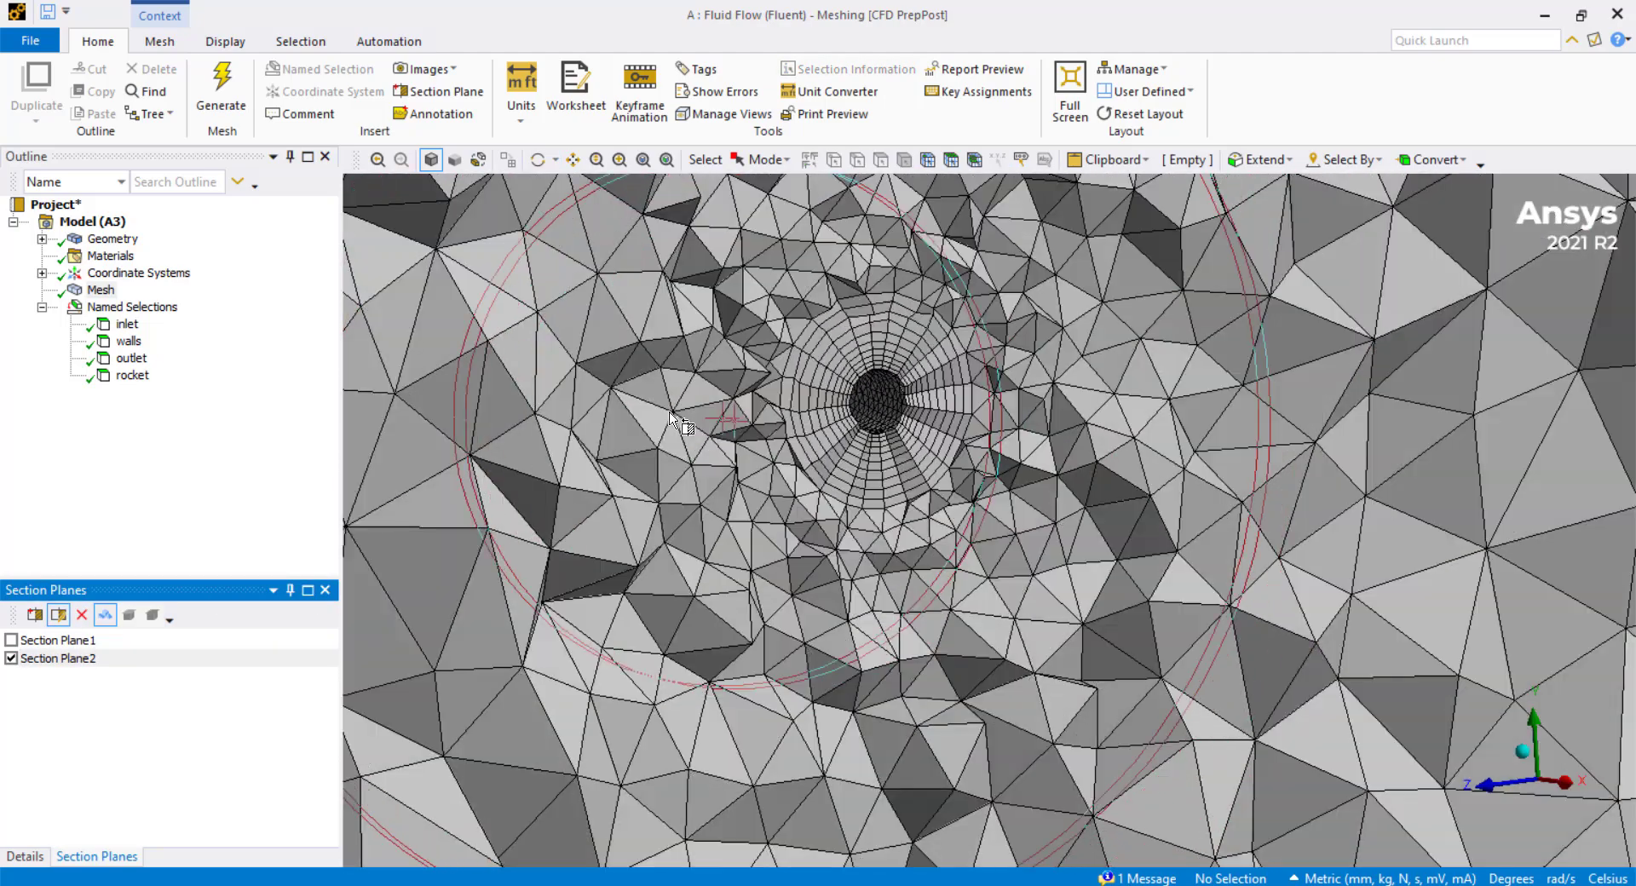
left_click_drag(674, 418, 1176, 623)
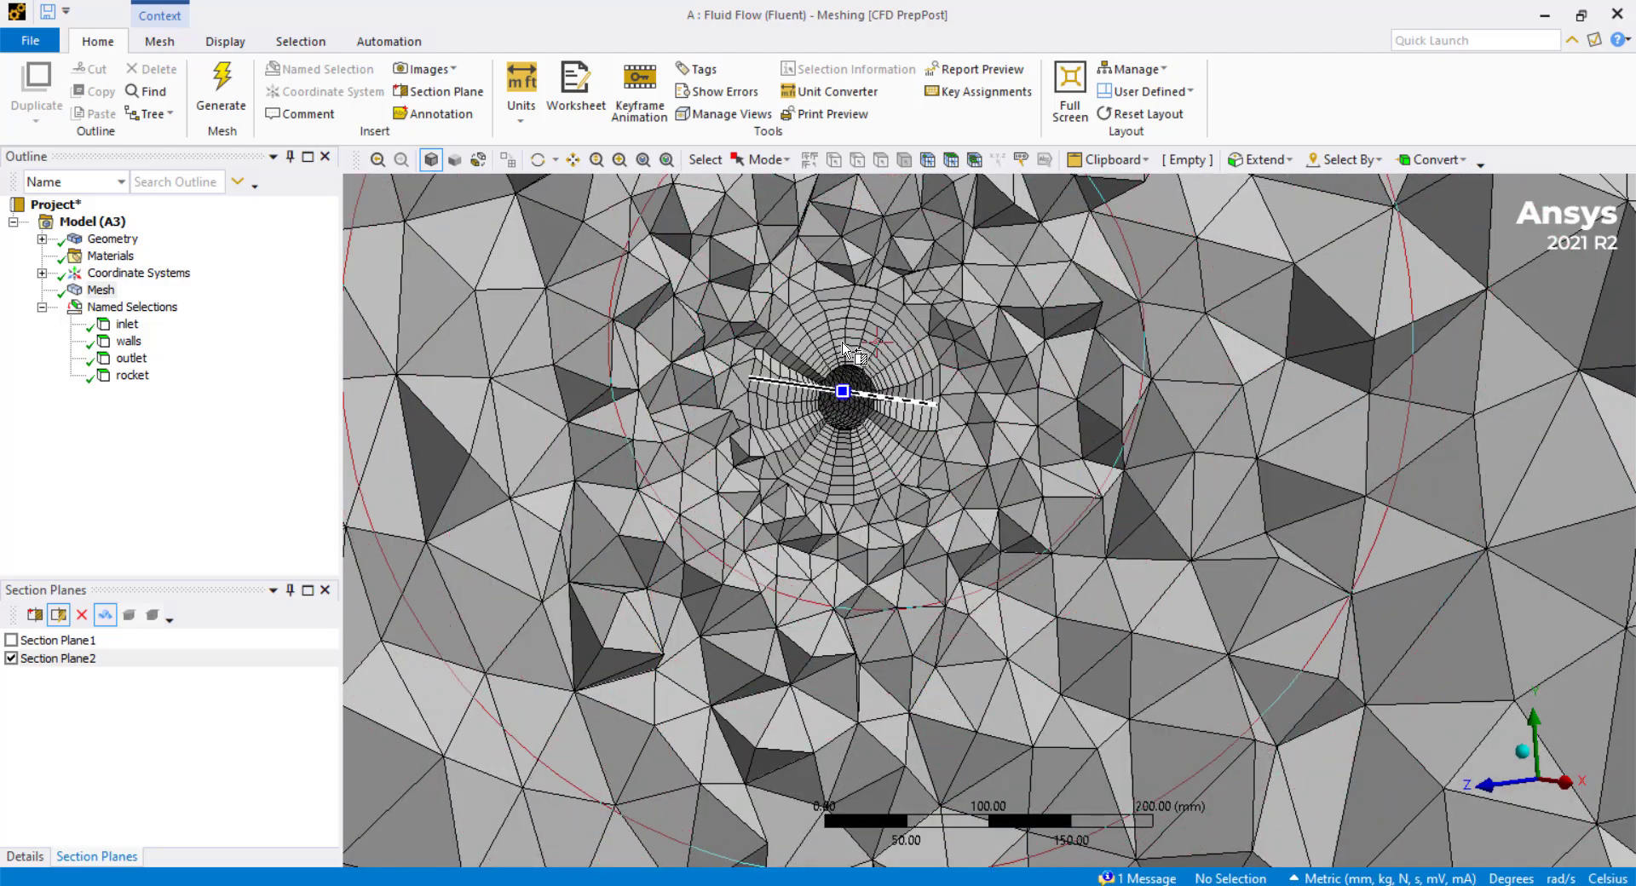
left_click_drag(697, 545, 1004, 520)
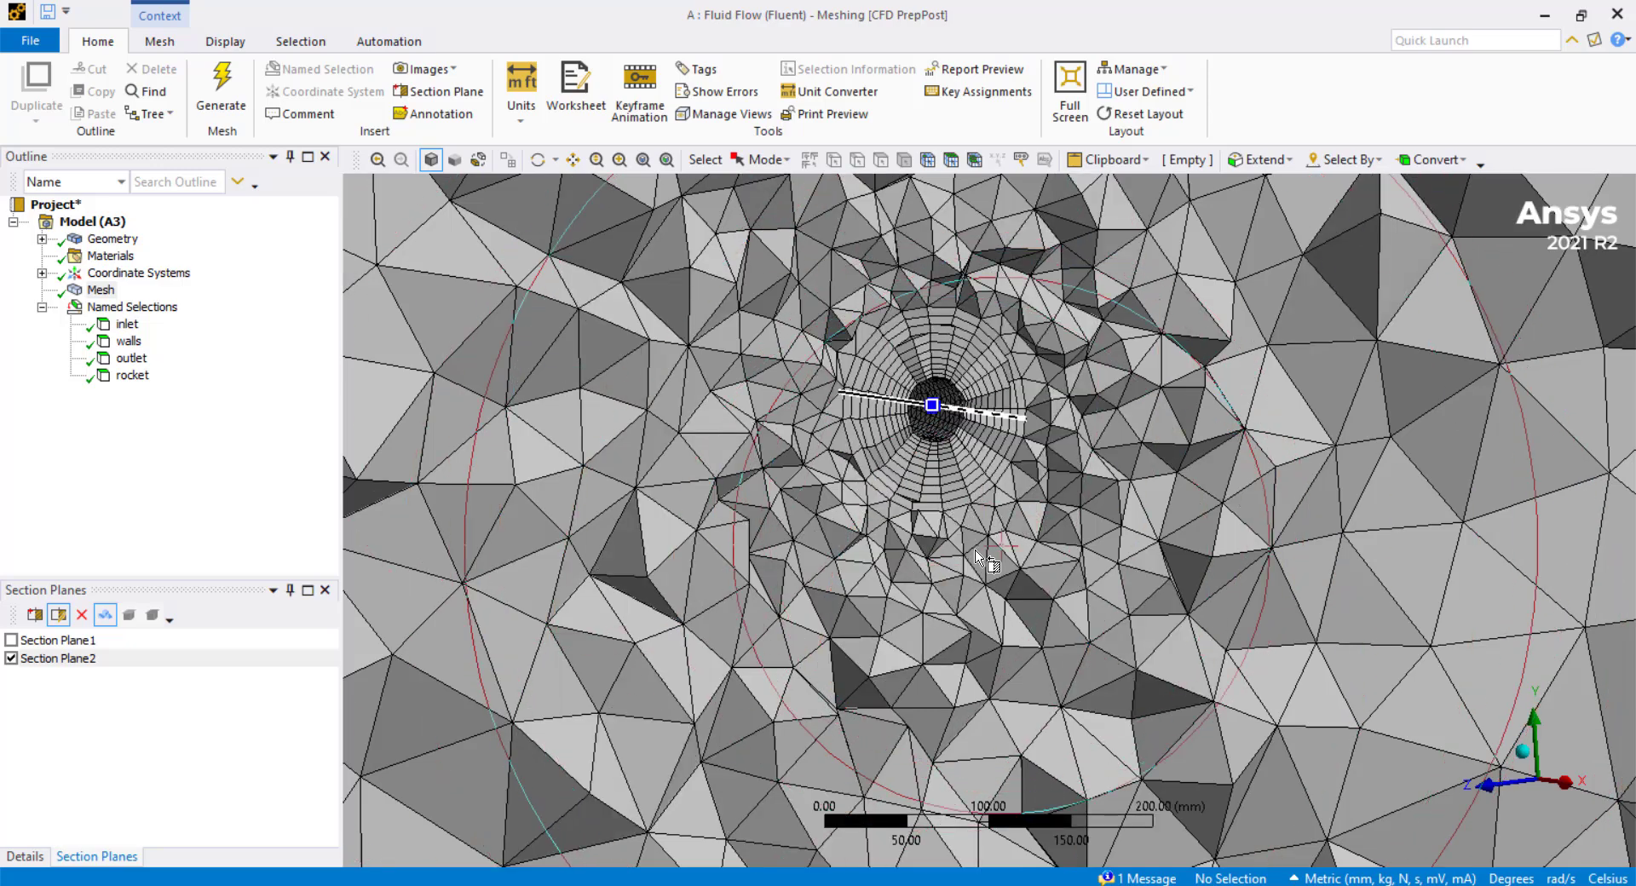
left_click_drag(972, 573, 917, 450)
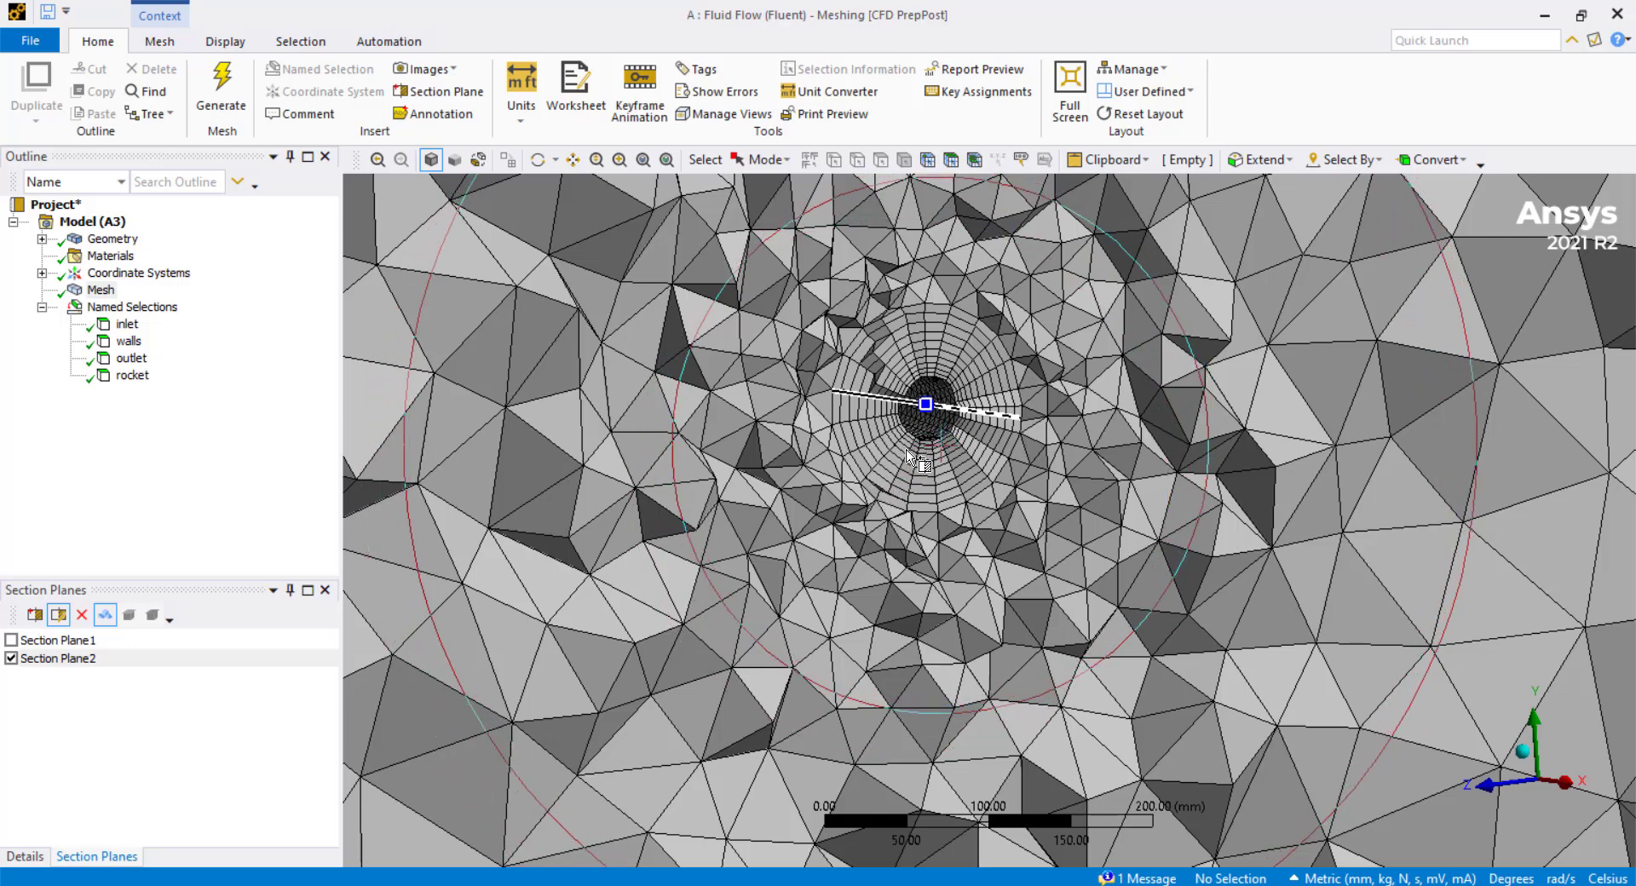
left_click_drag(927, 478, 961, 382)
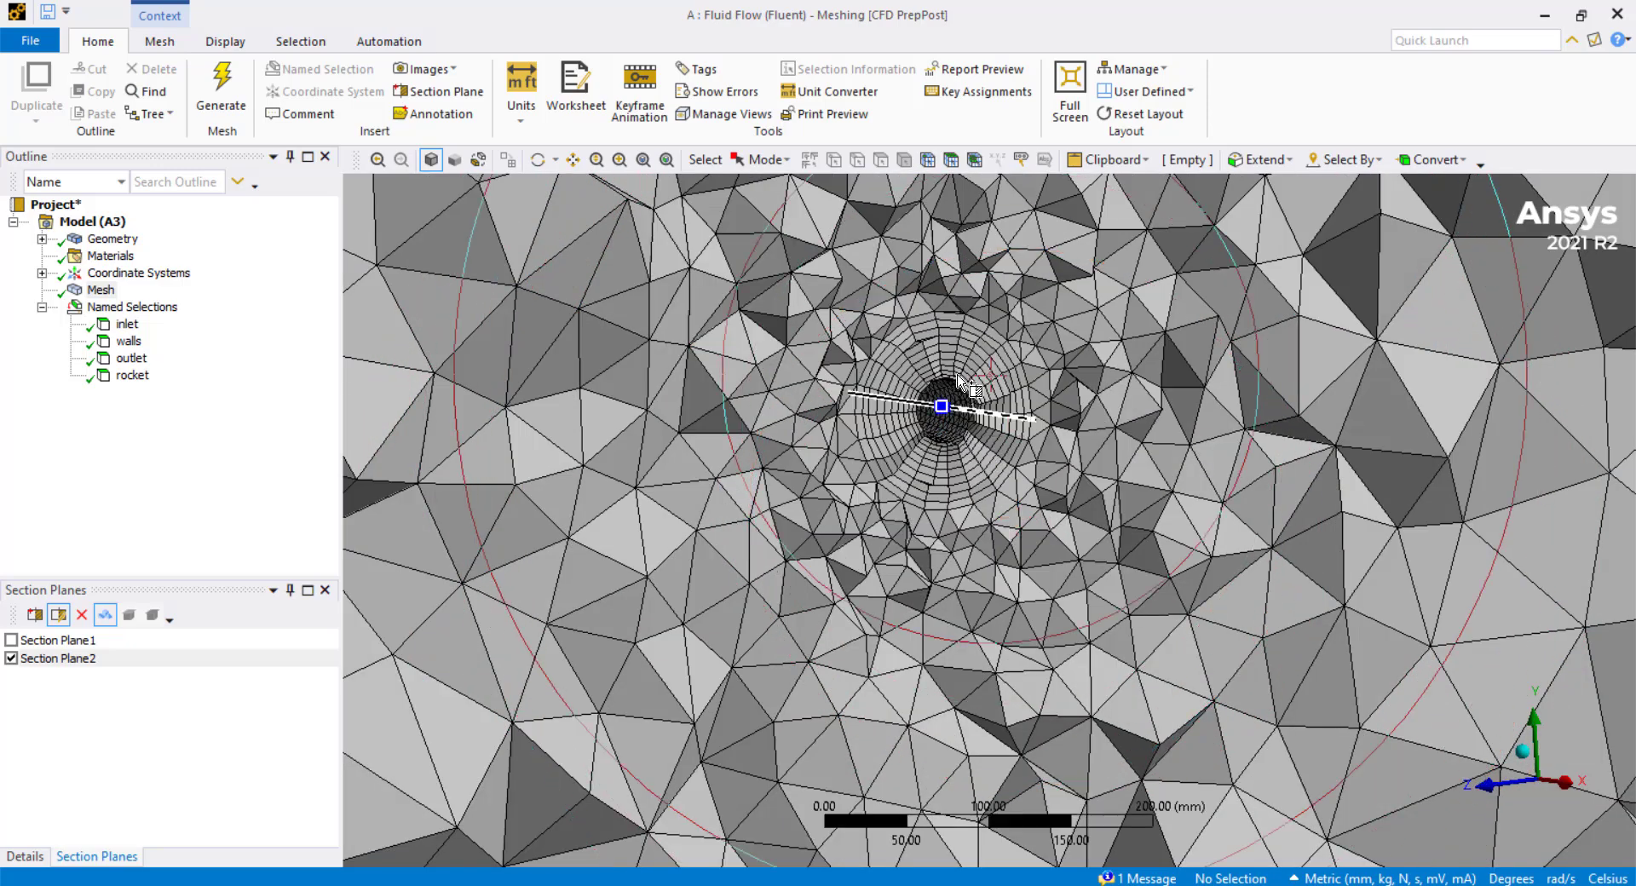
left_click_drag(753, 556, 872, 487)
scroll(872, 487, "down", 3)
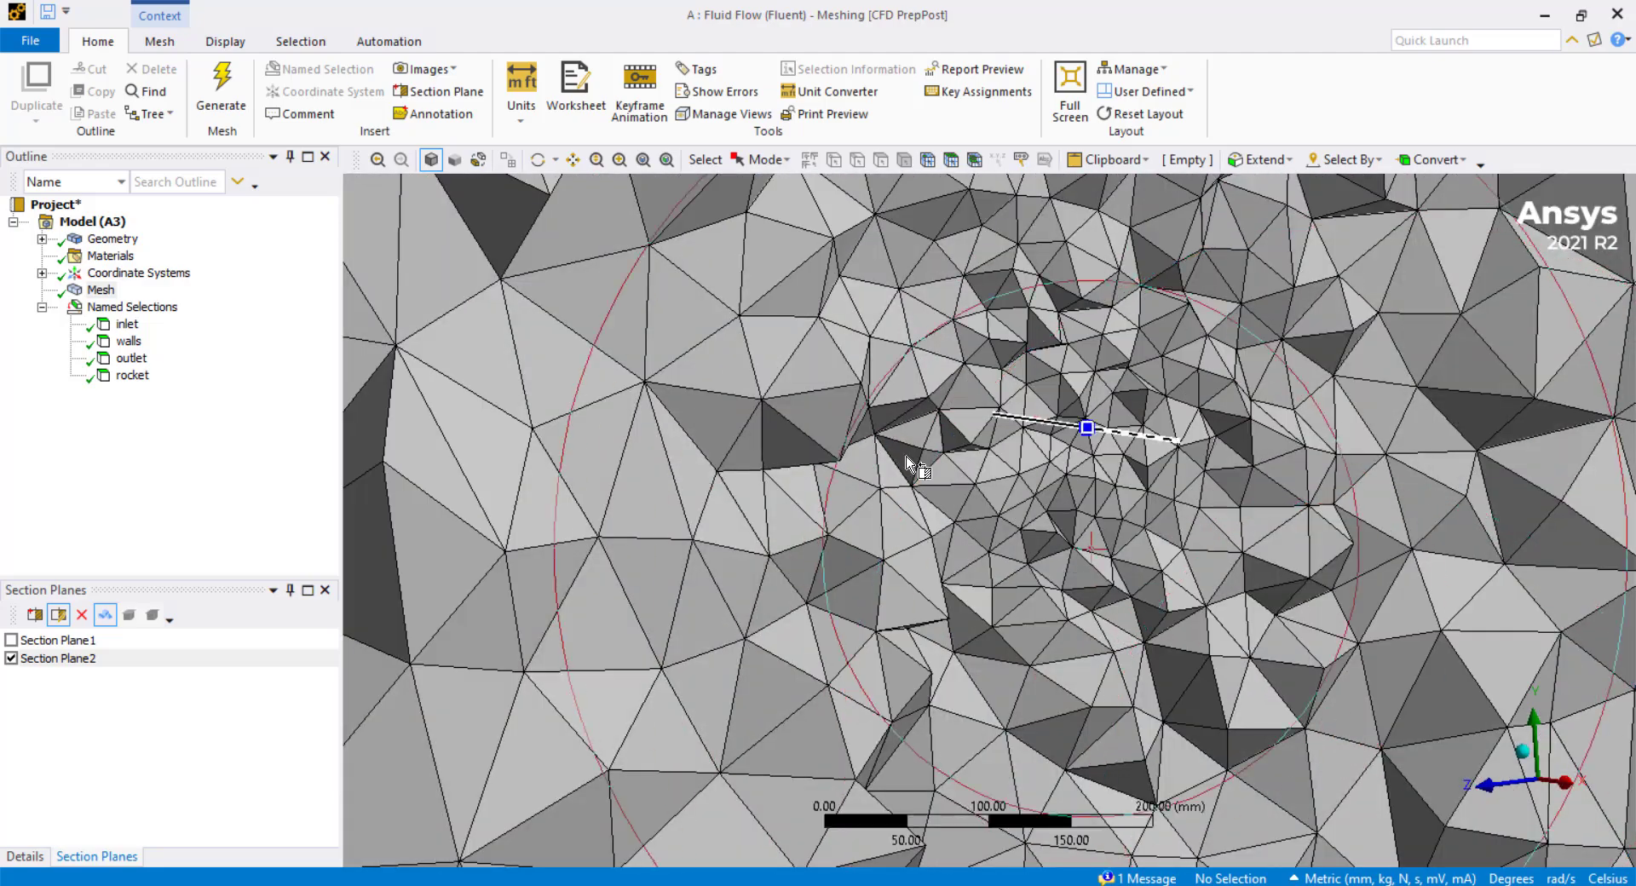
scroll(932, 458, "down", 5)
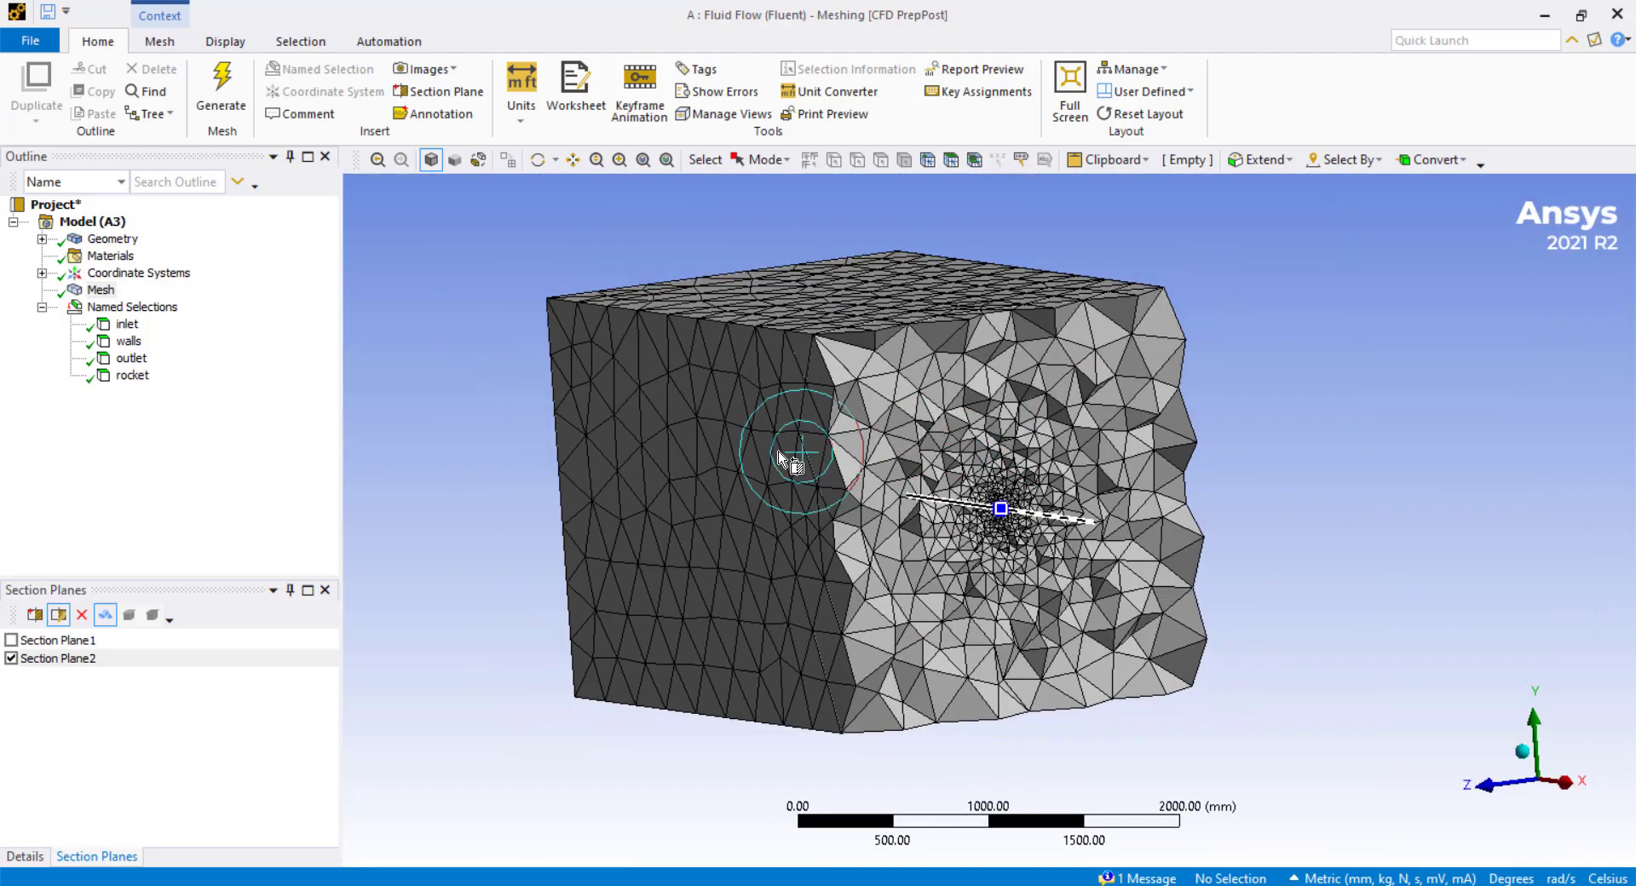
Hide Section Plane 2 and update the mesh.
left_click(11, 658)
middle_click_drag(657, 559, 573, 455)
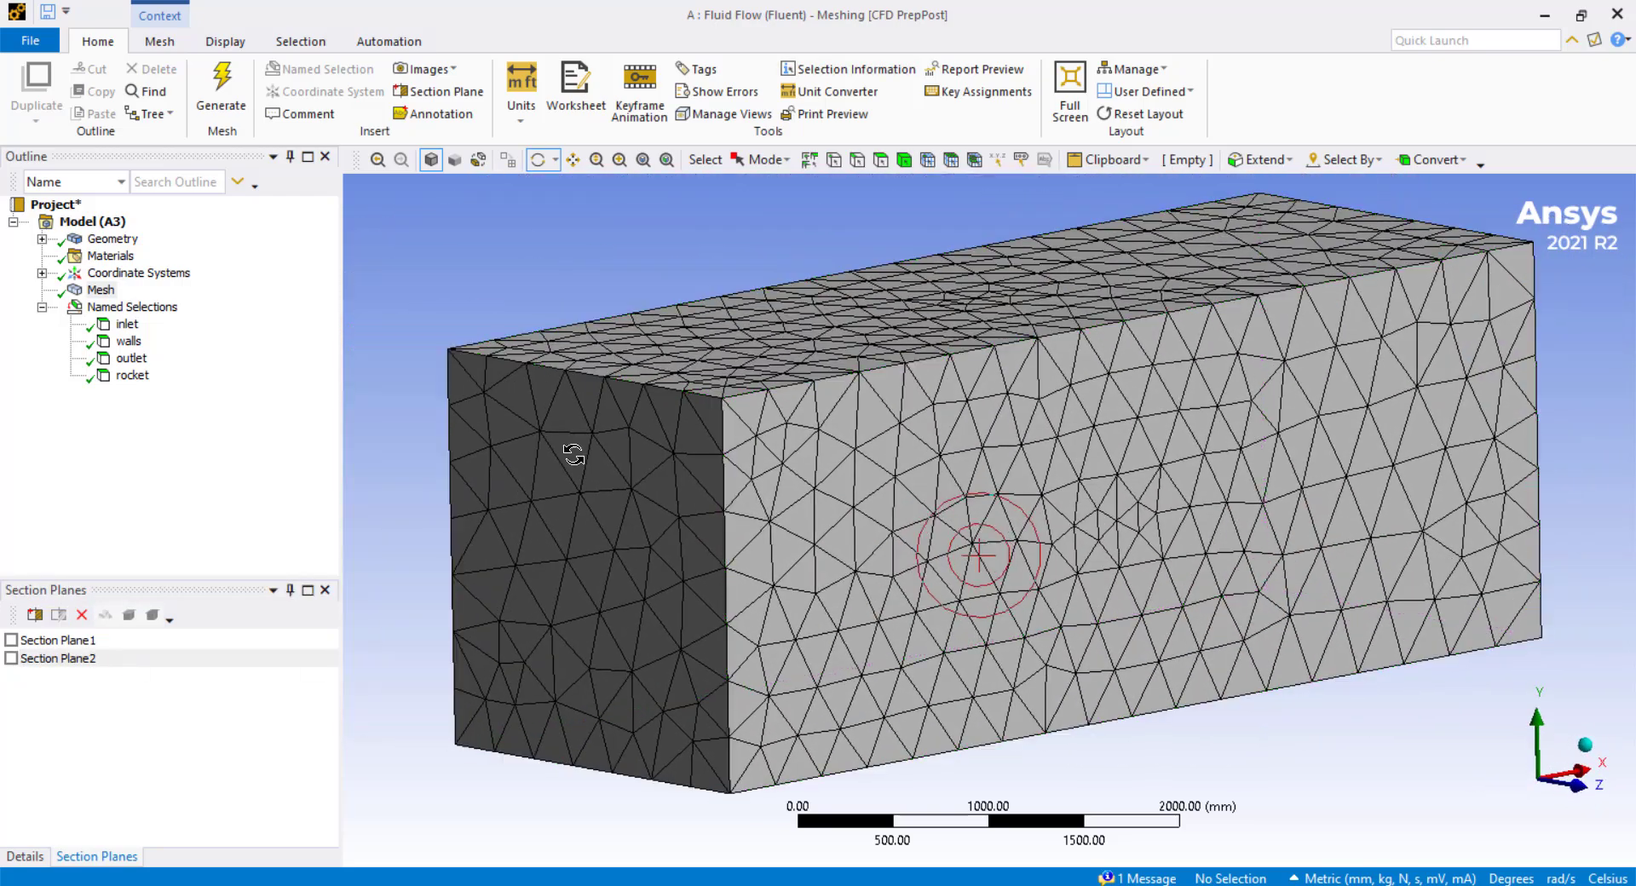
right_click(98, 289)
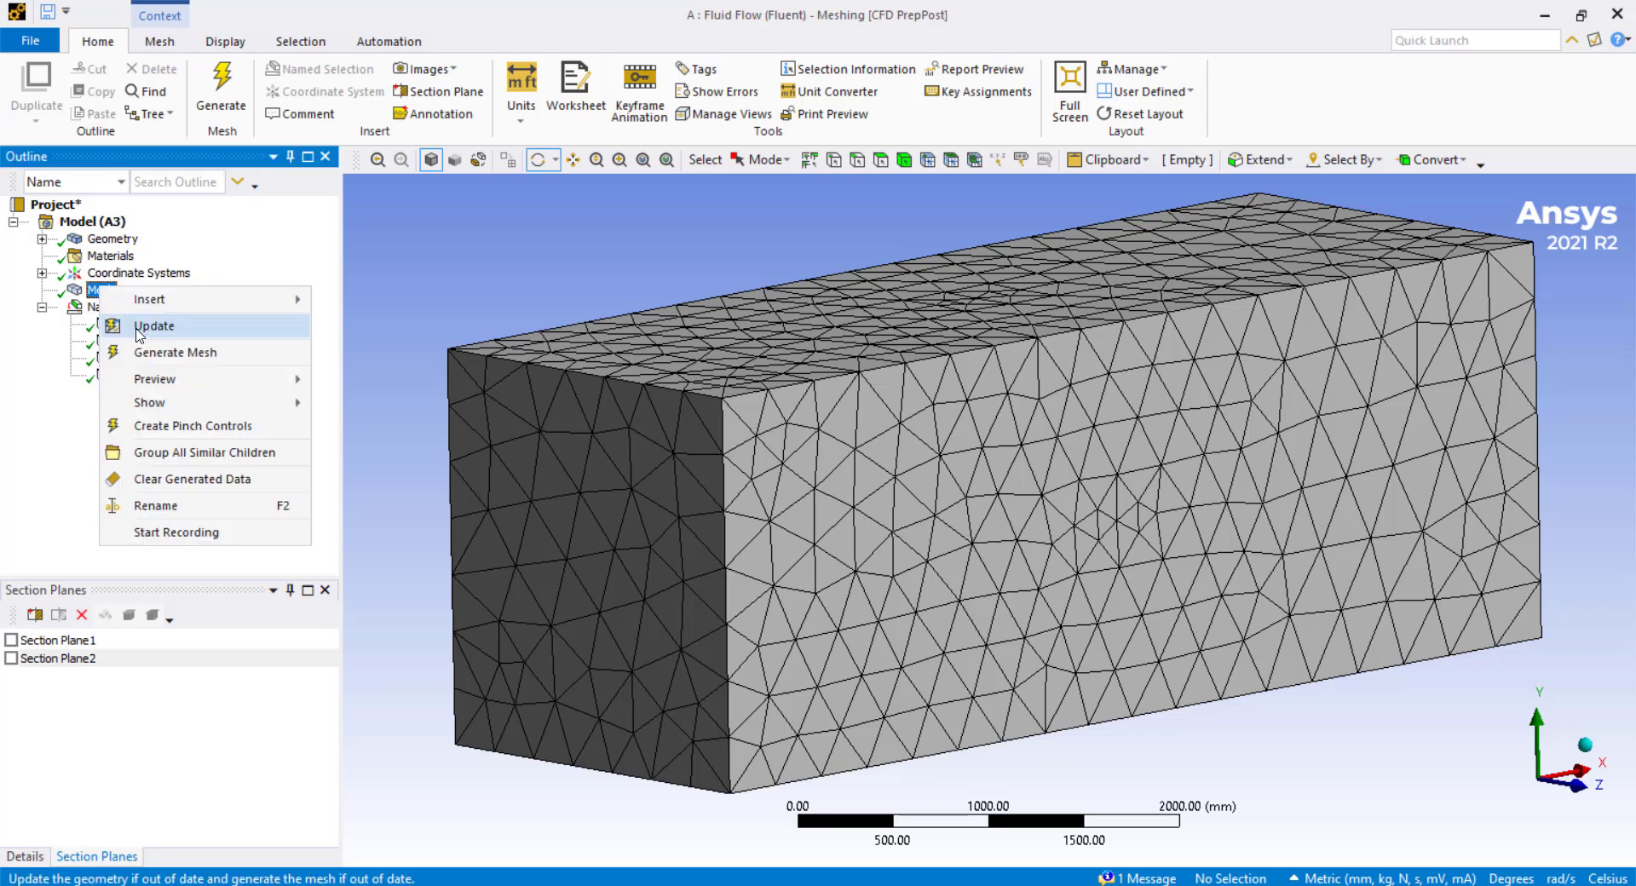
left_click(141, 326)
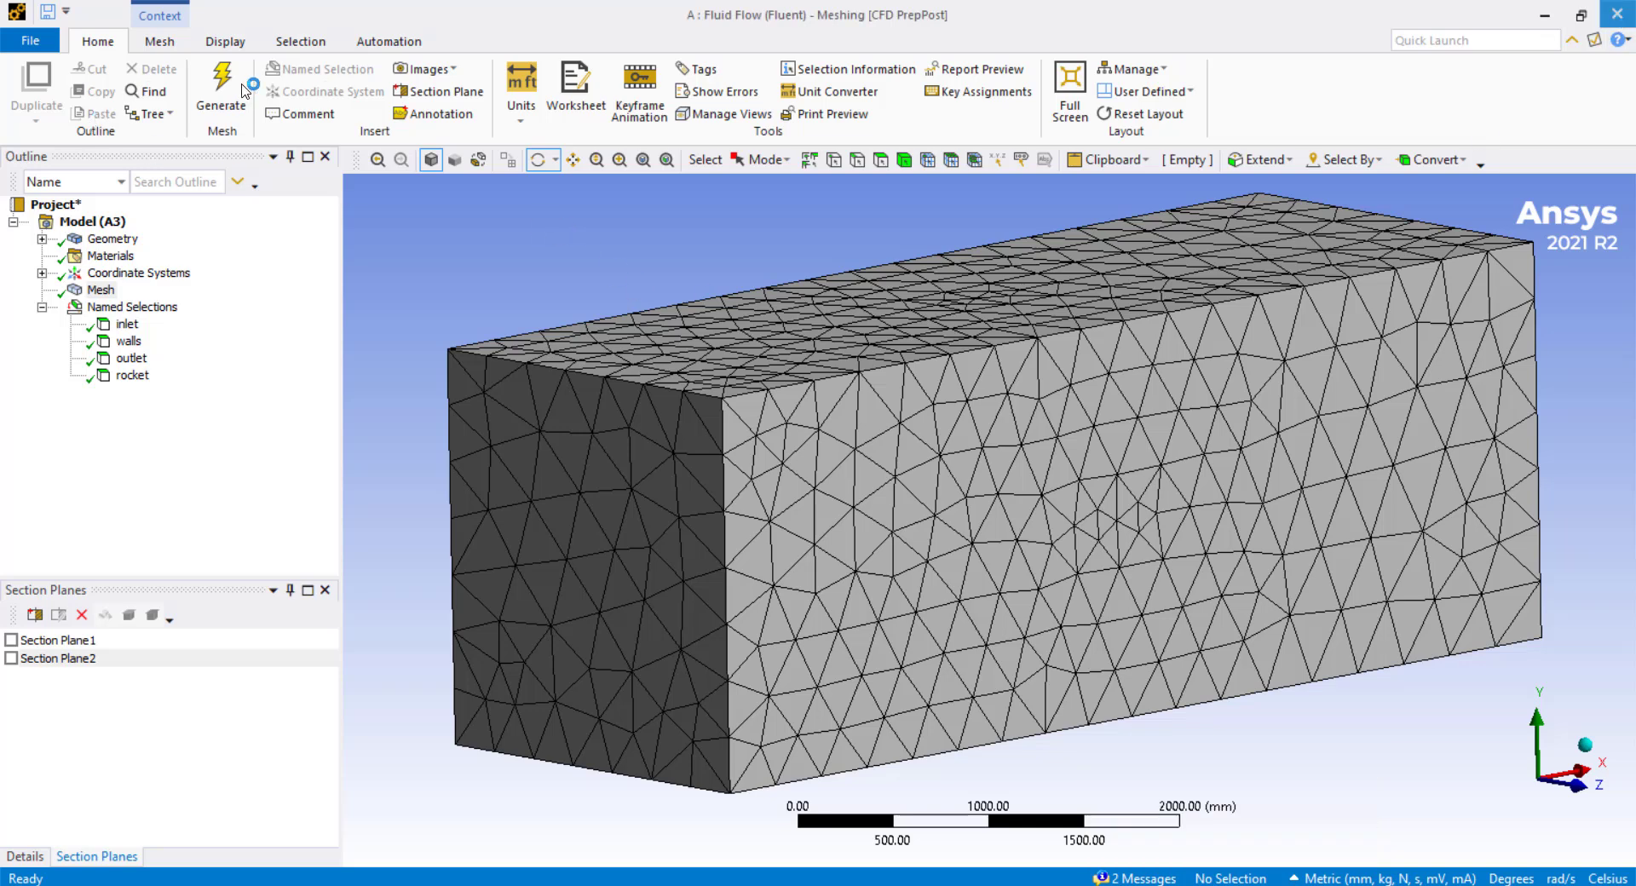
Save the project with Ctrl+S and return to Workbench.
key("ctrl+s")
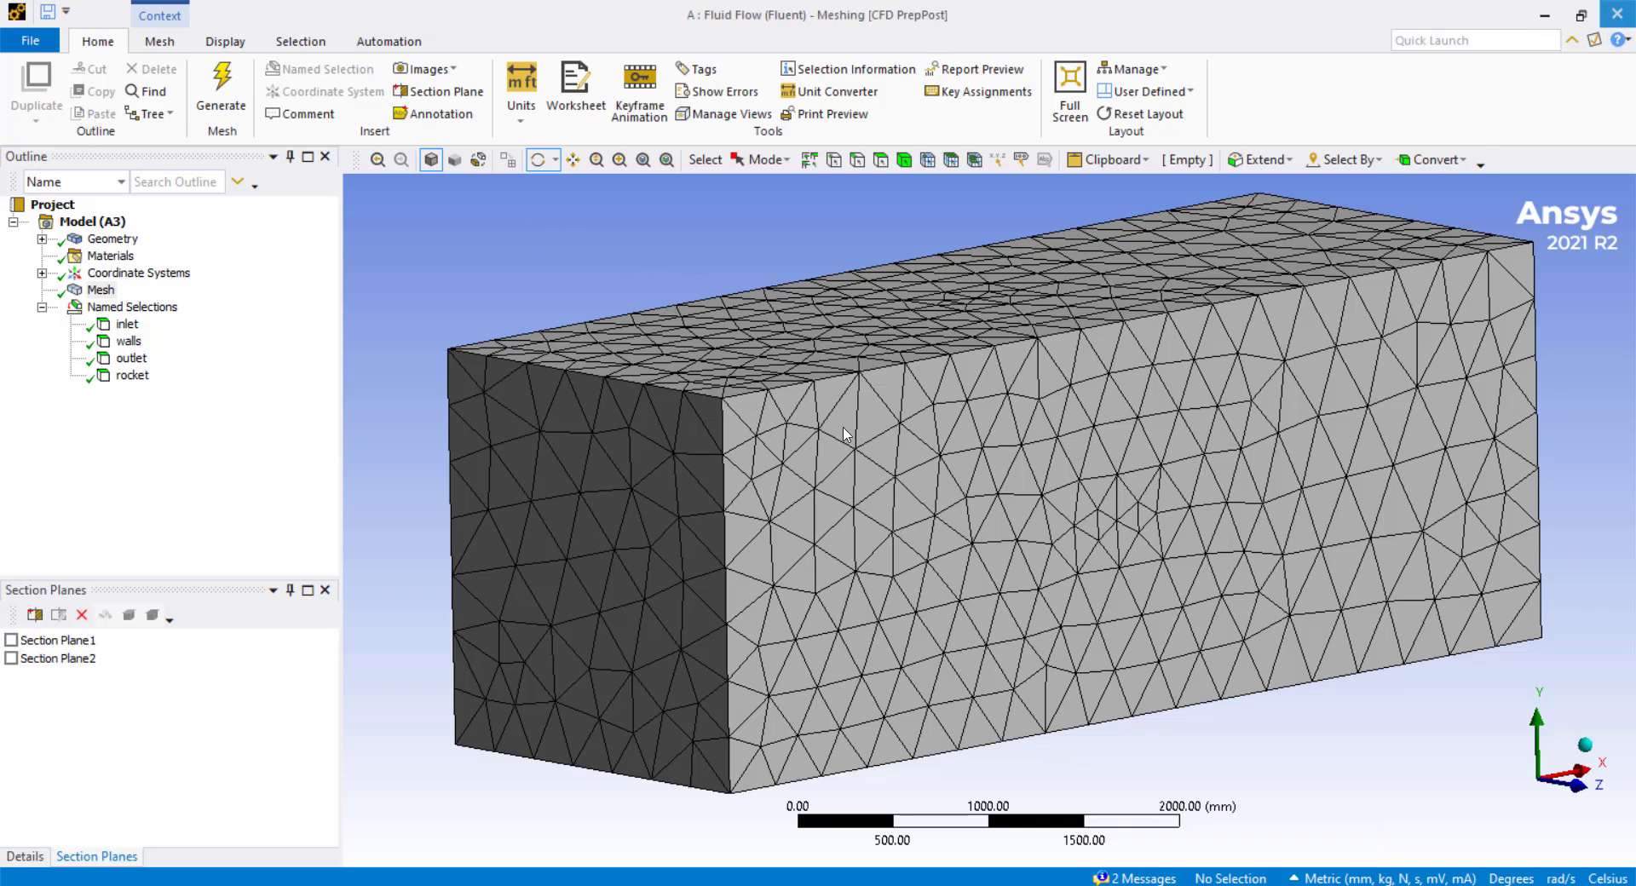
key("alt+Tab")
right_click(362, 251)
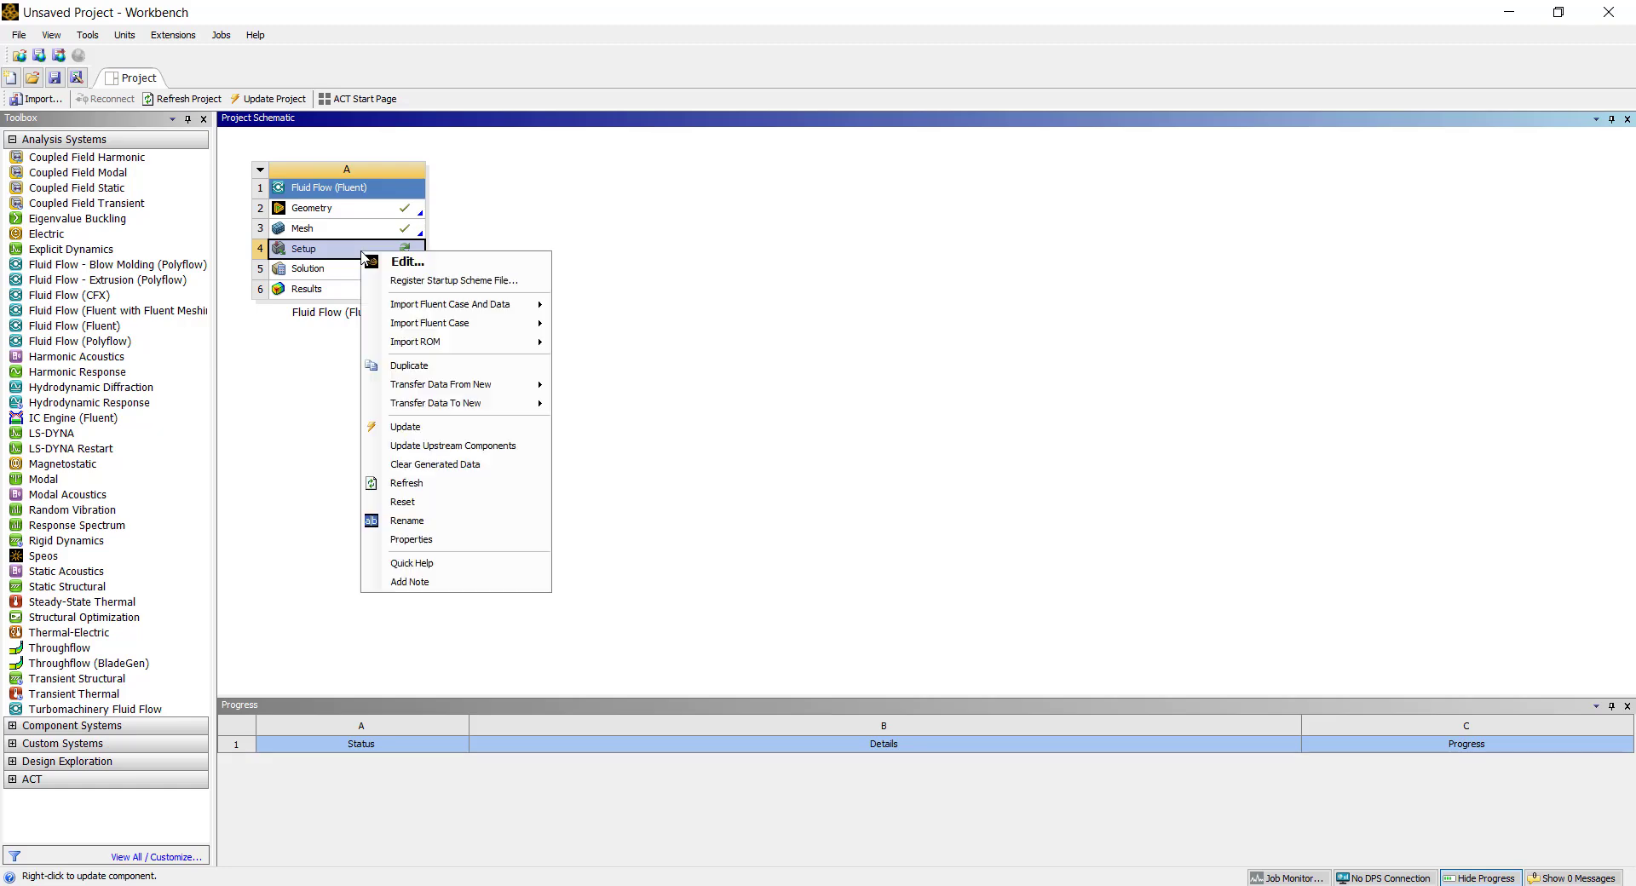
Start Fluent for the Setup cell with Double Precision and 4 solver processes.
left_click(418, 263)
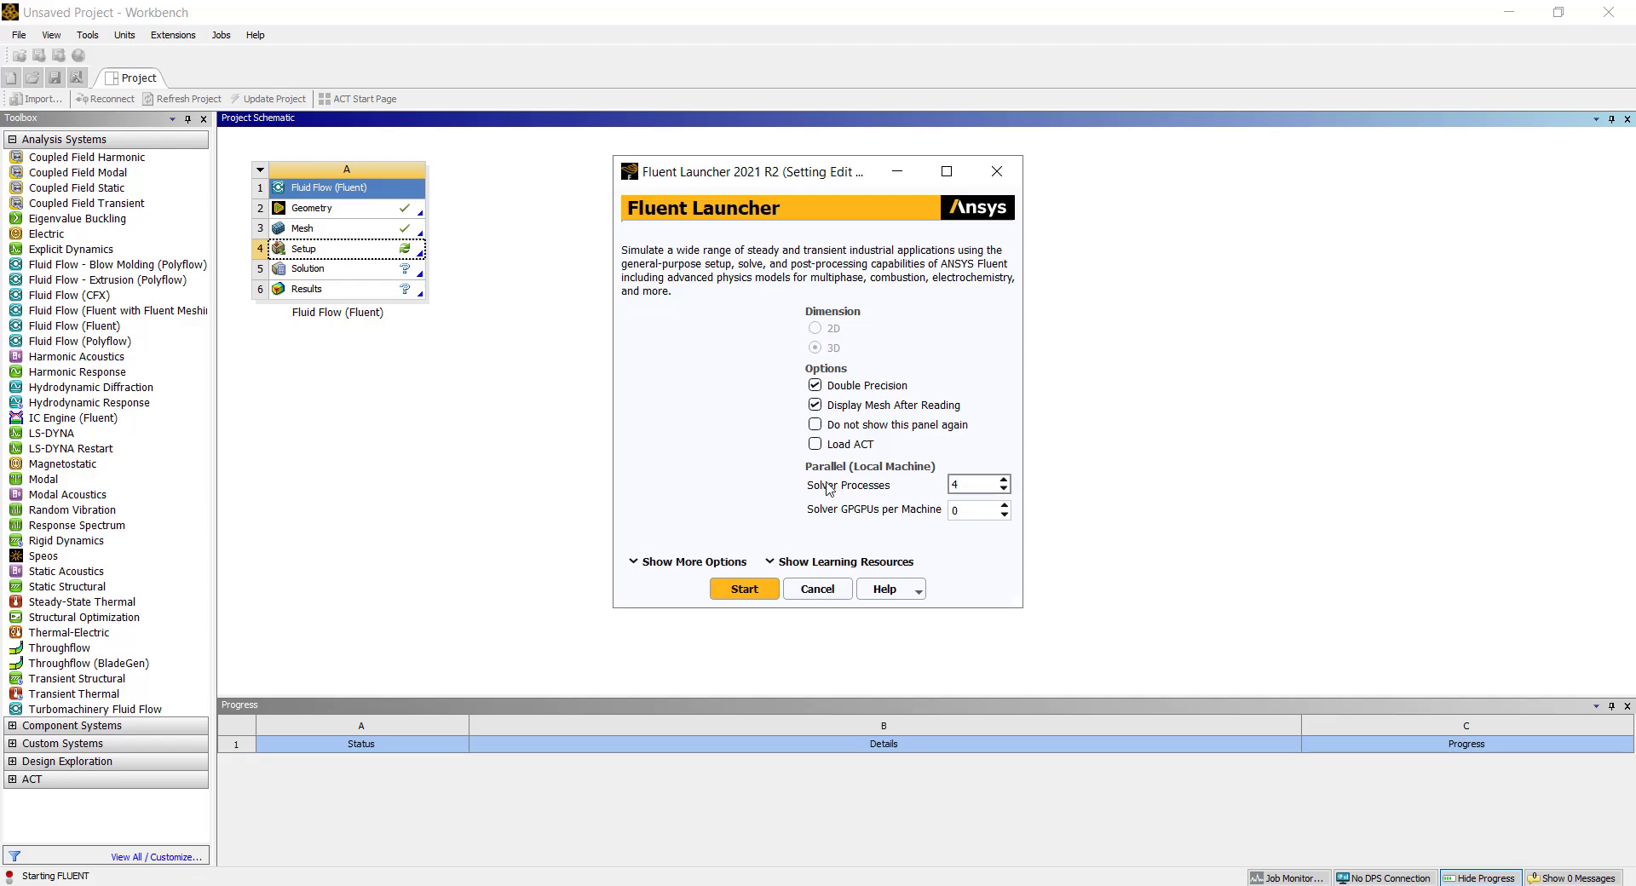
left_click(745, 590)
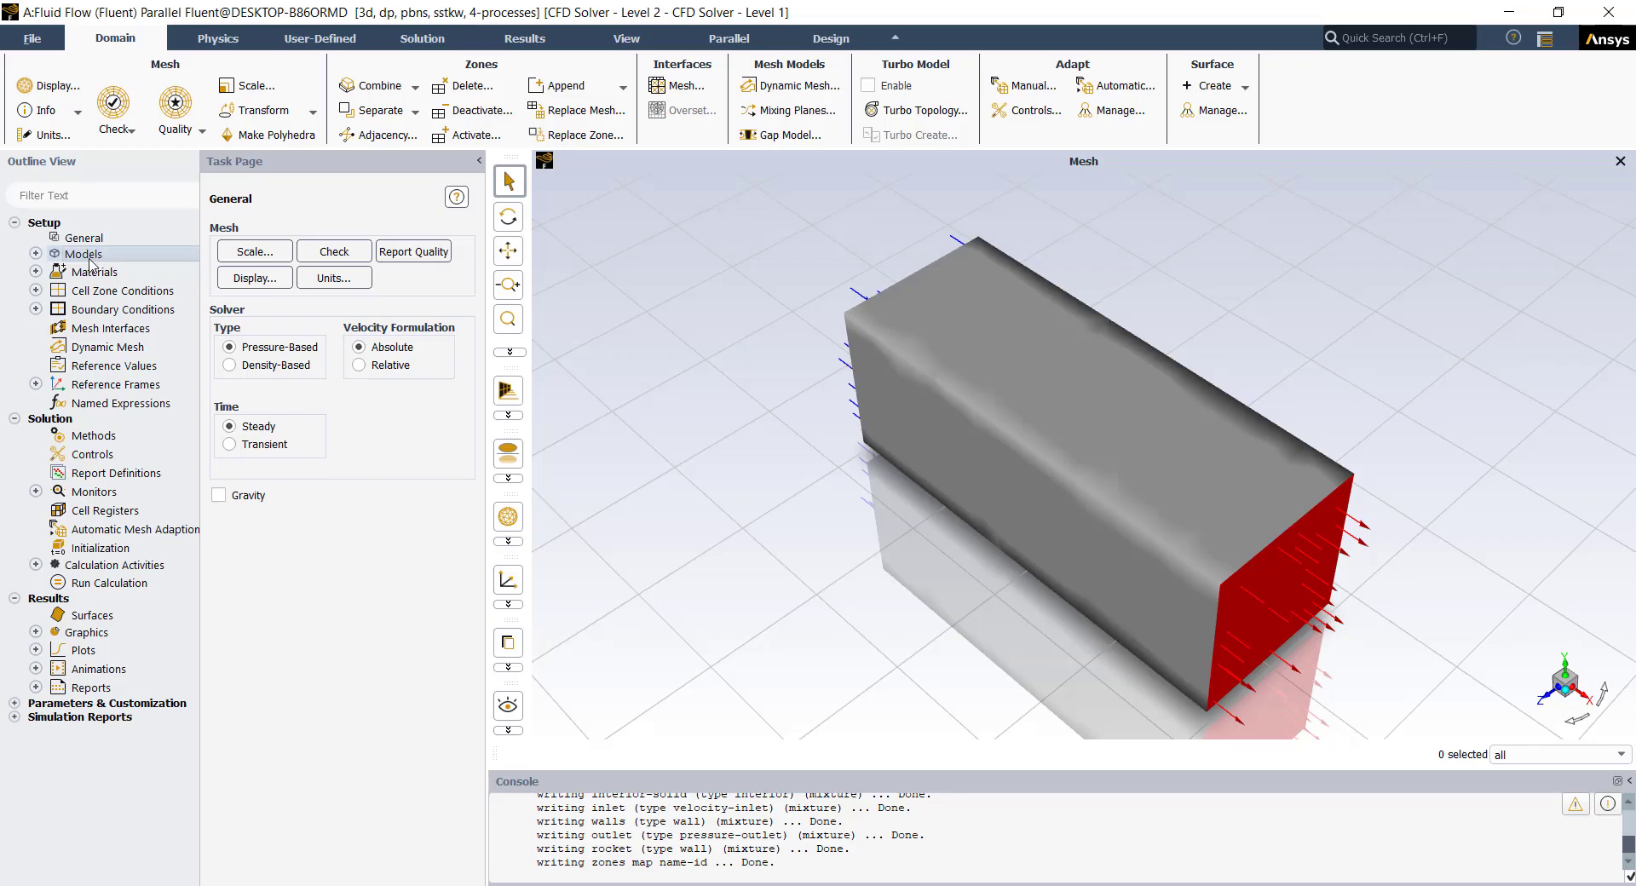
Confirm SST k-omega as the viscous model, then show the boundary condition zones.
double_click(94, 255)
double_click(271, 277)
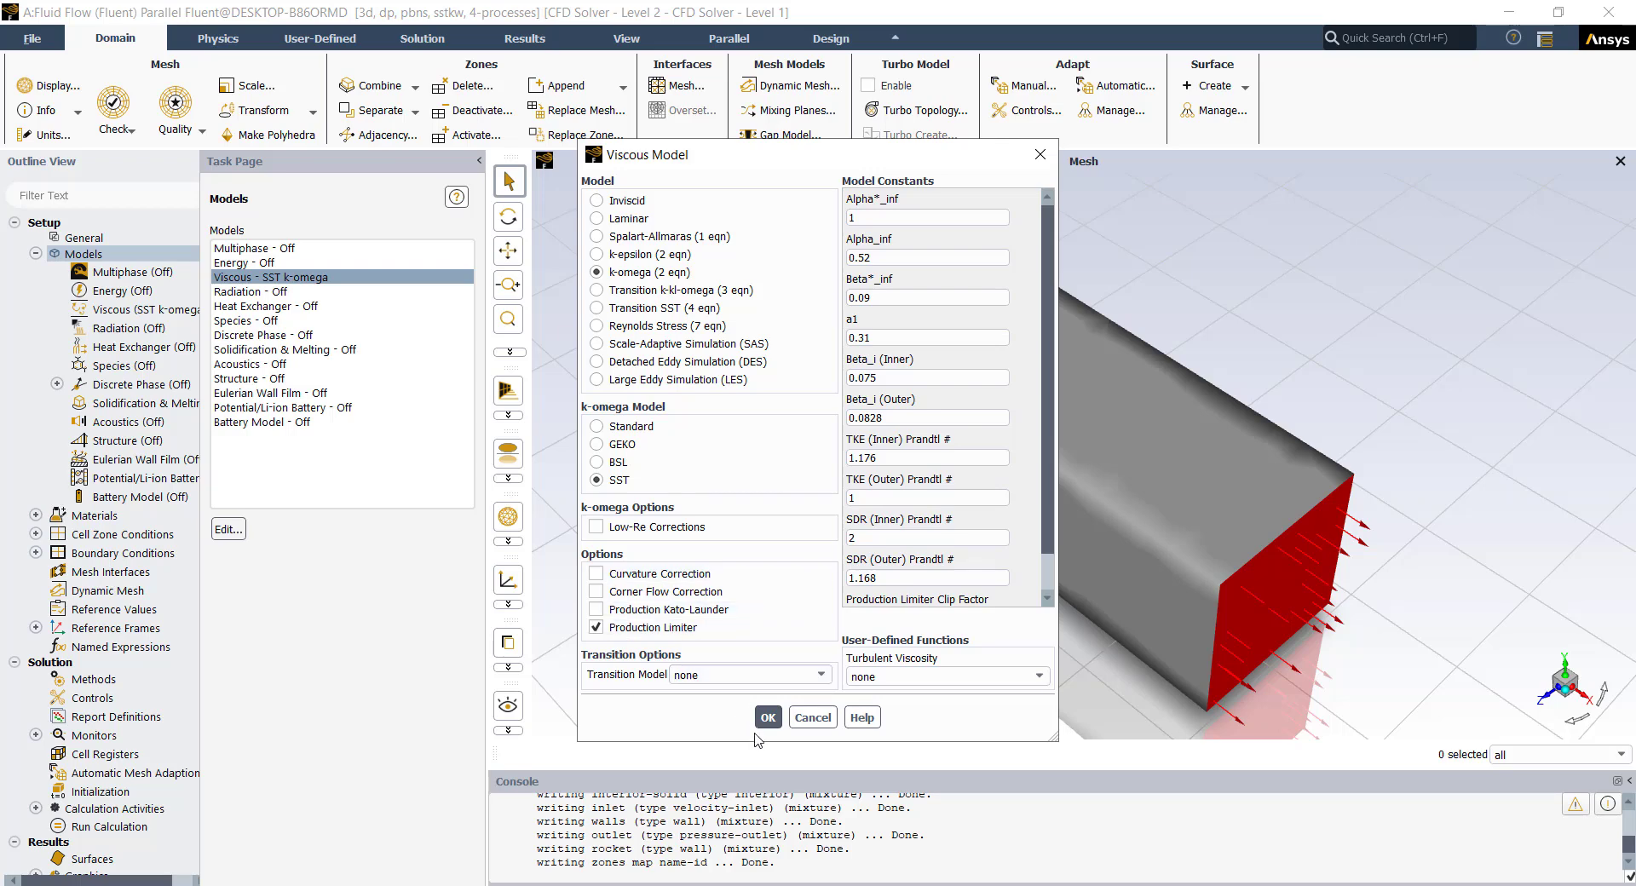
left_click(763, 718)
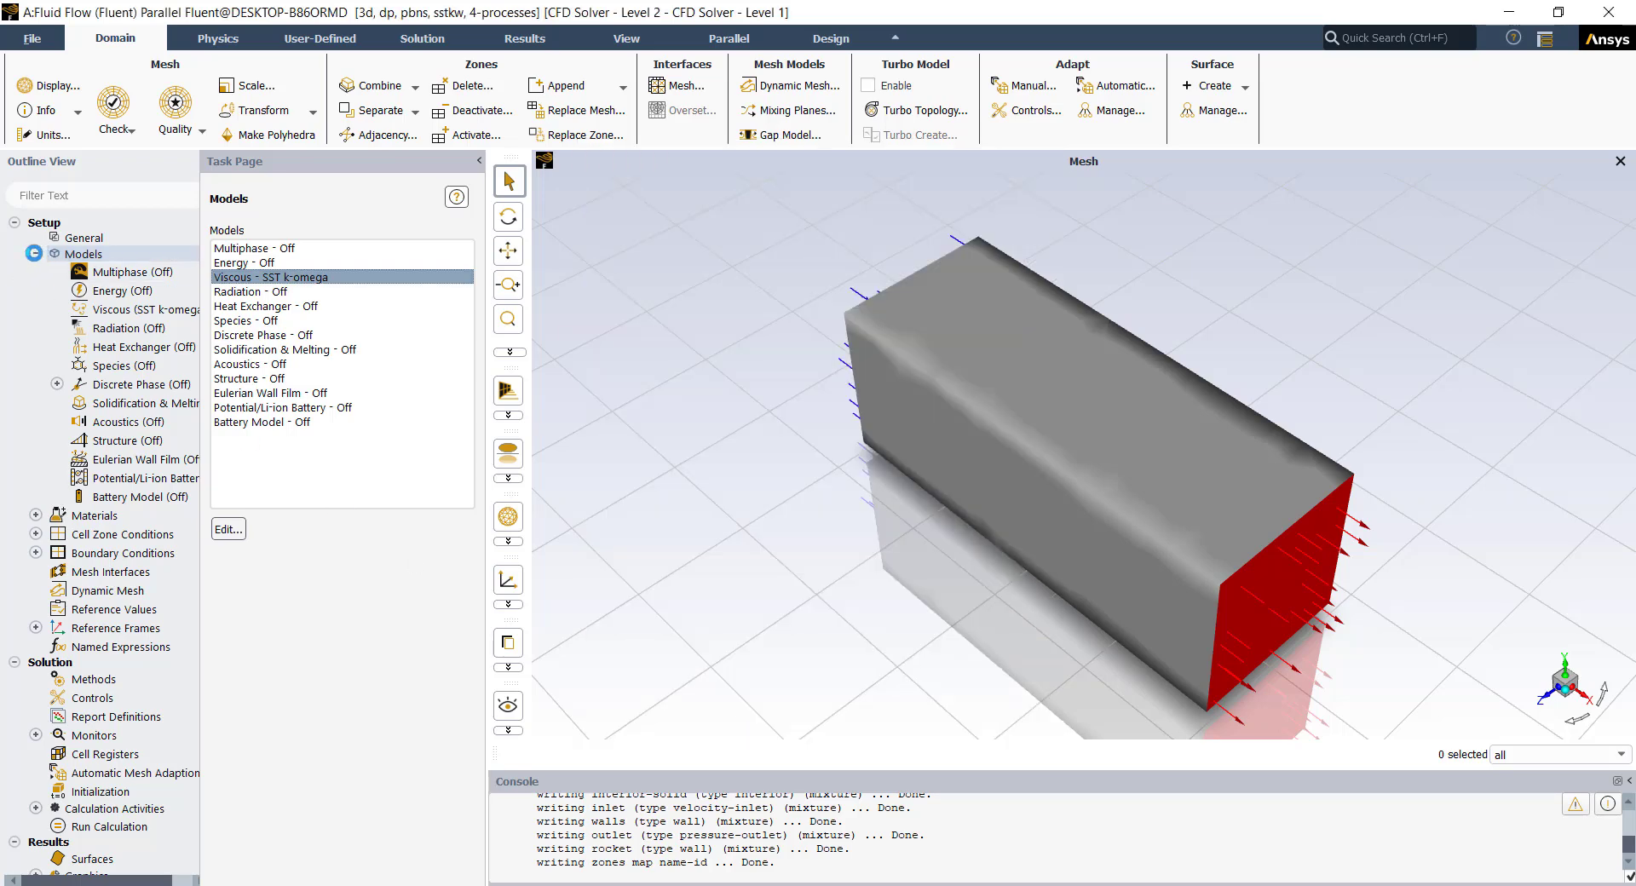
left_click(33, 253)
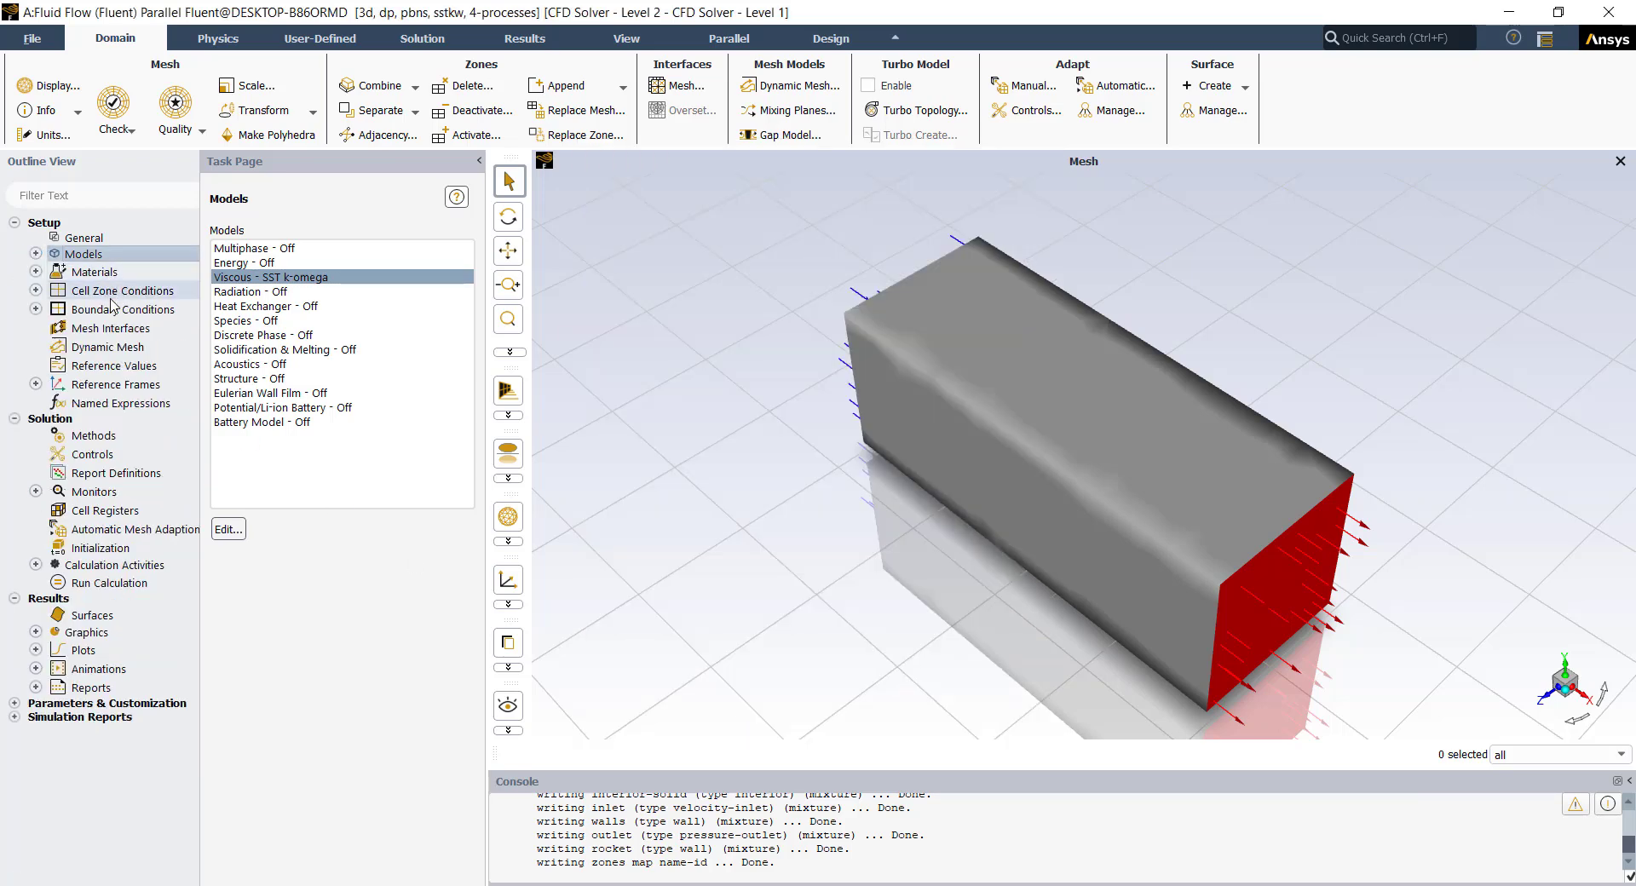
double_click(113, 308)
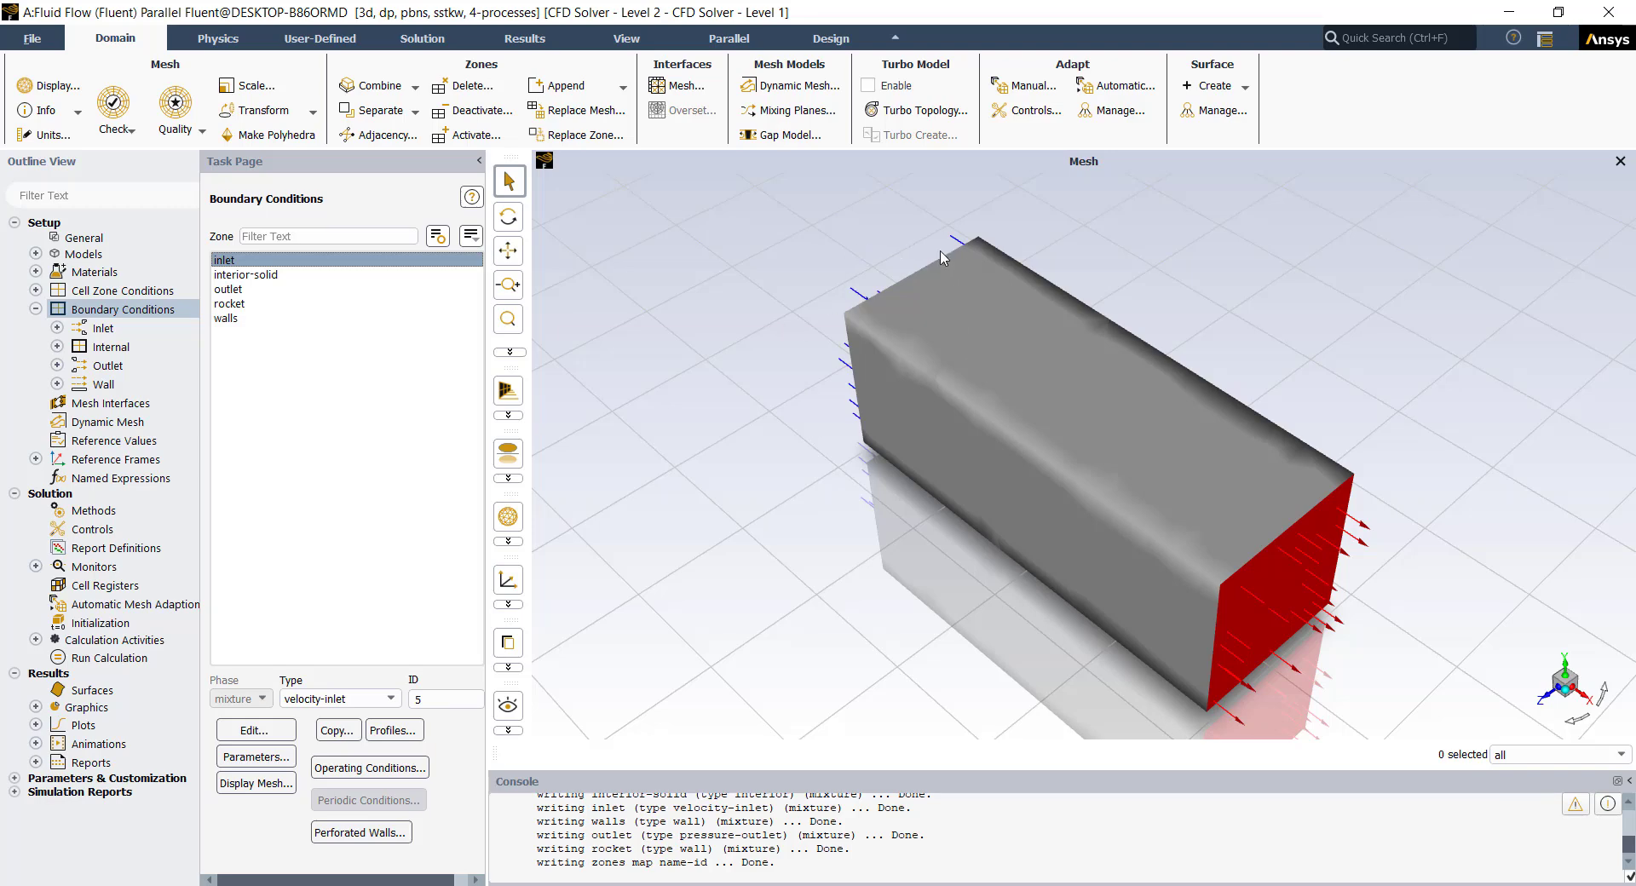
Set the inlet velocity magnitude to 206.4 m/s and apply it.
left_click(255, 730)
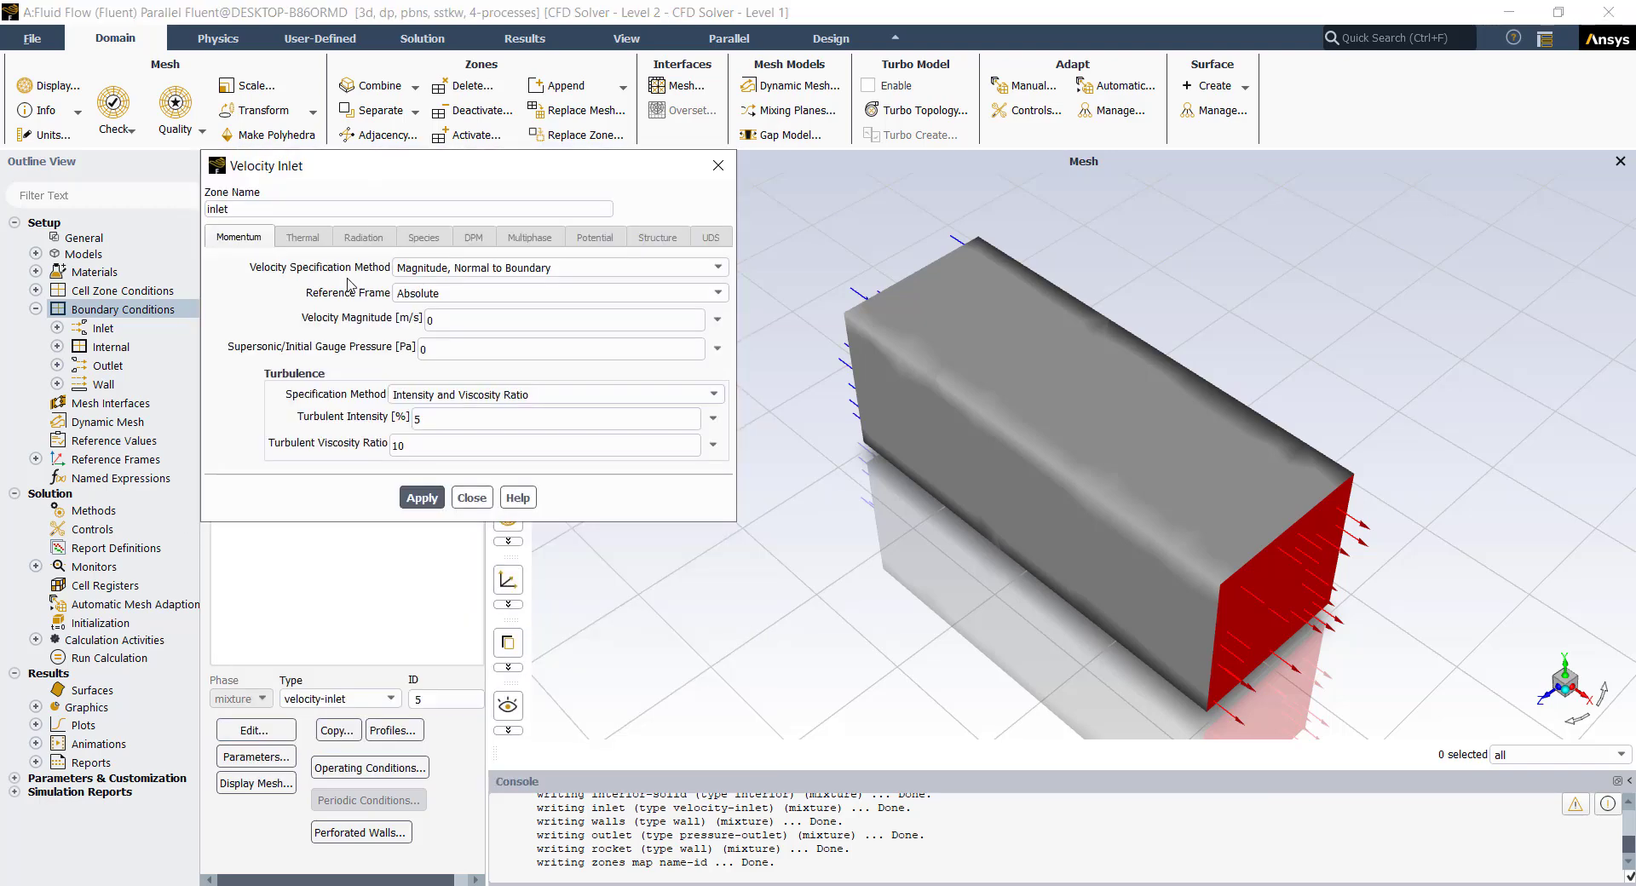
left_click(430, 320)
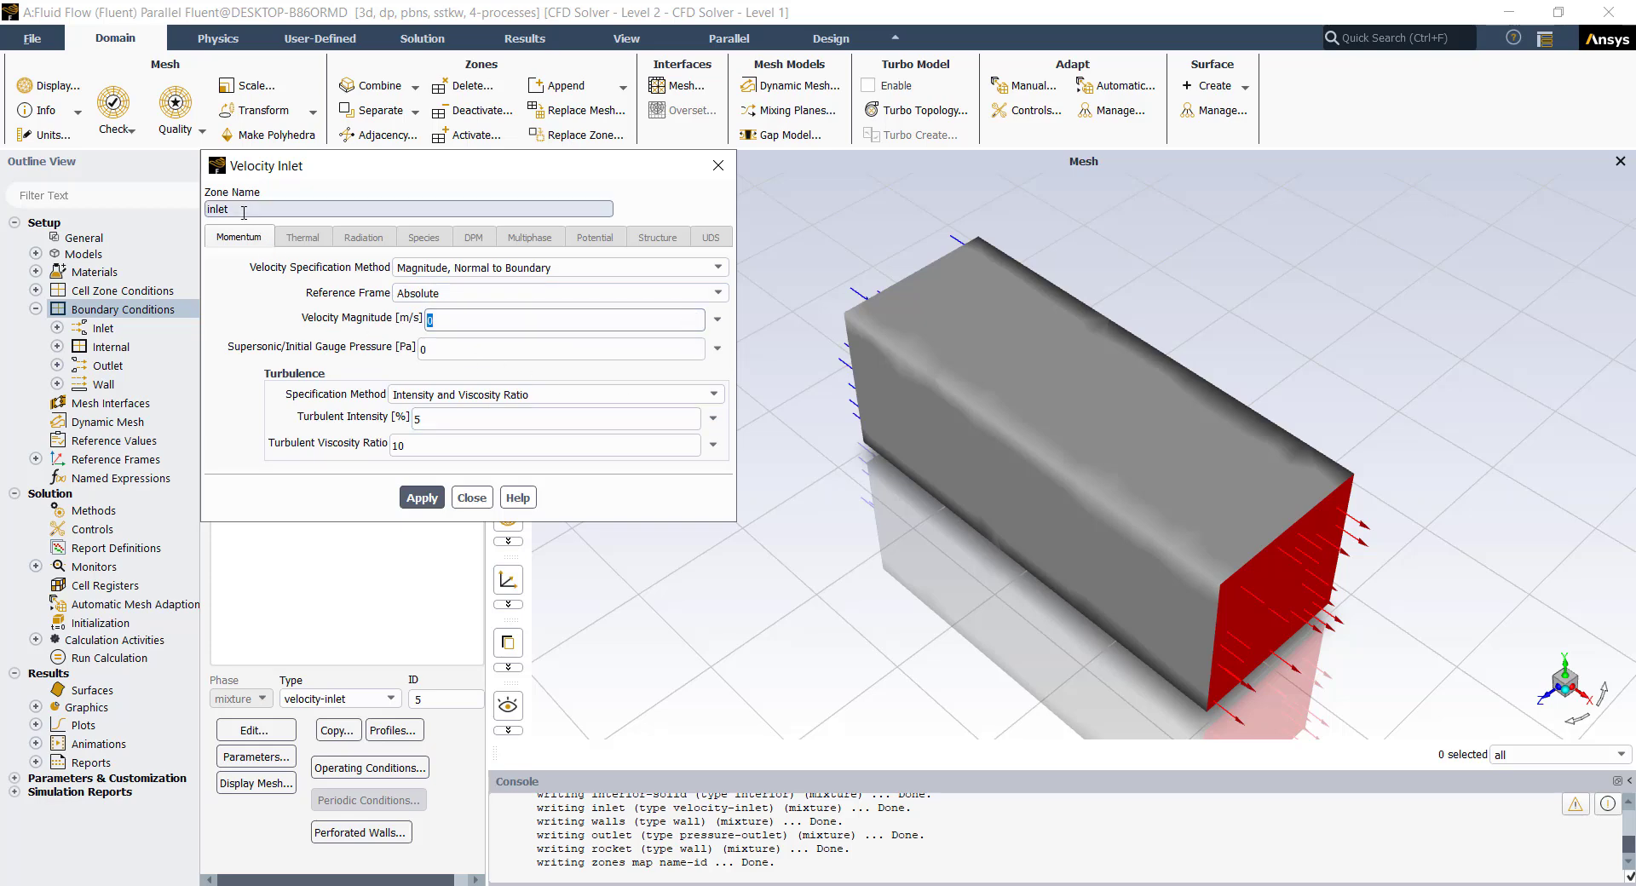
type("206.4")
left_click(422, 498)
left_click(463, 498)
Review the outlet, rocket and walls zone types and bring up Solution Methods.
key("Down")
key("Down")
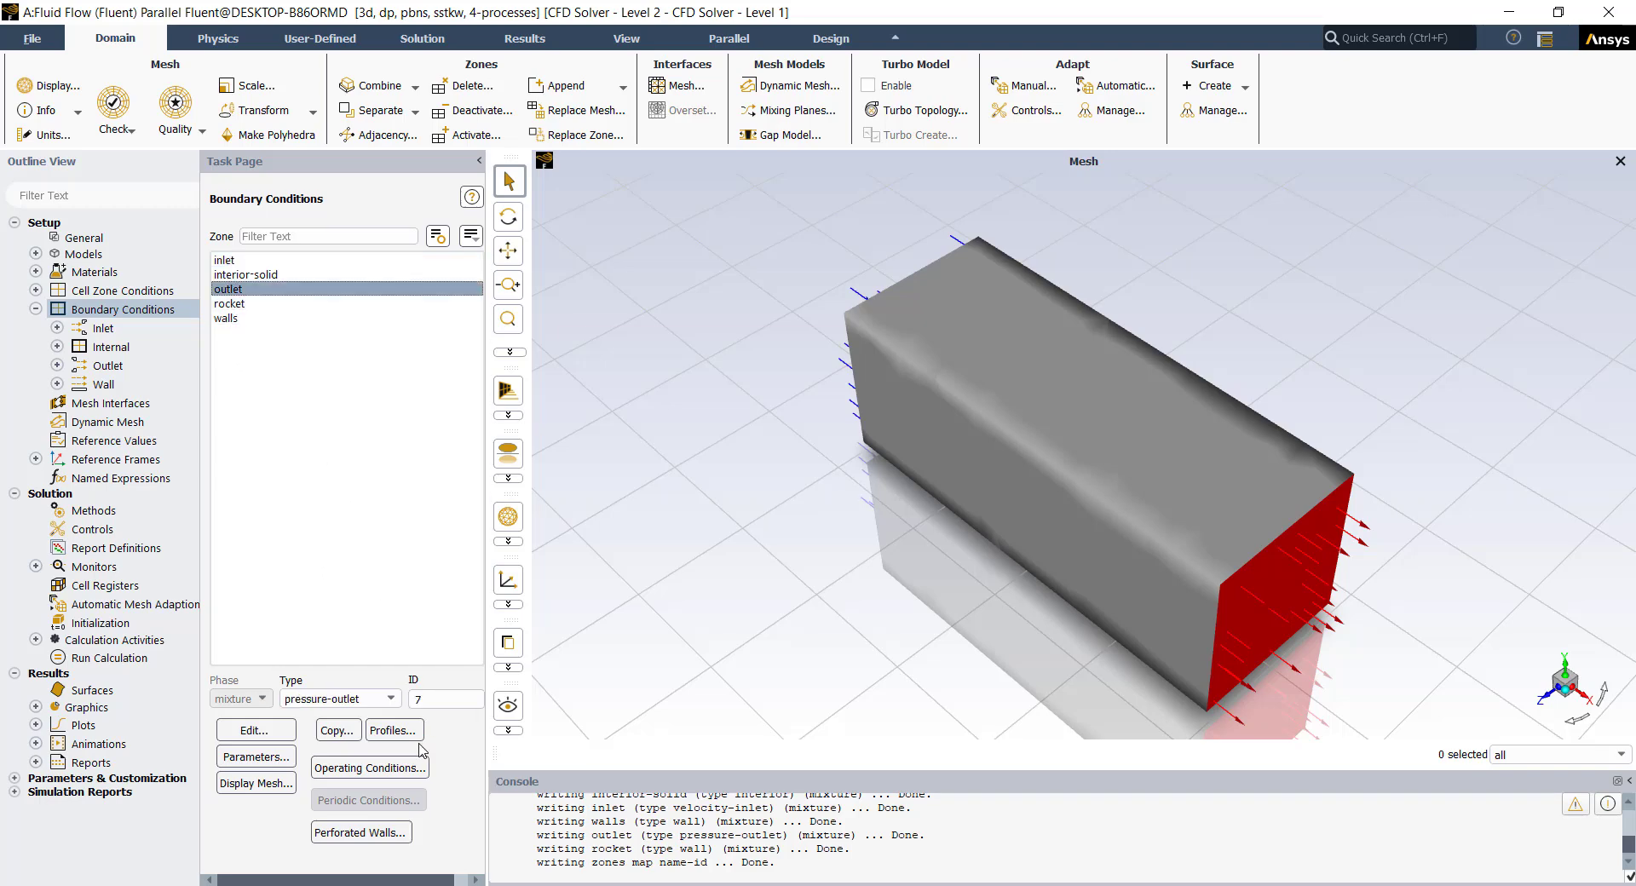
key("Down")
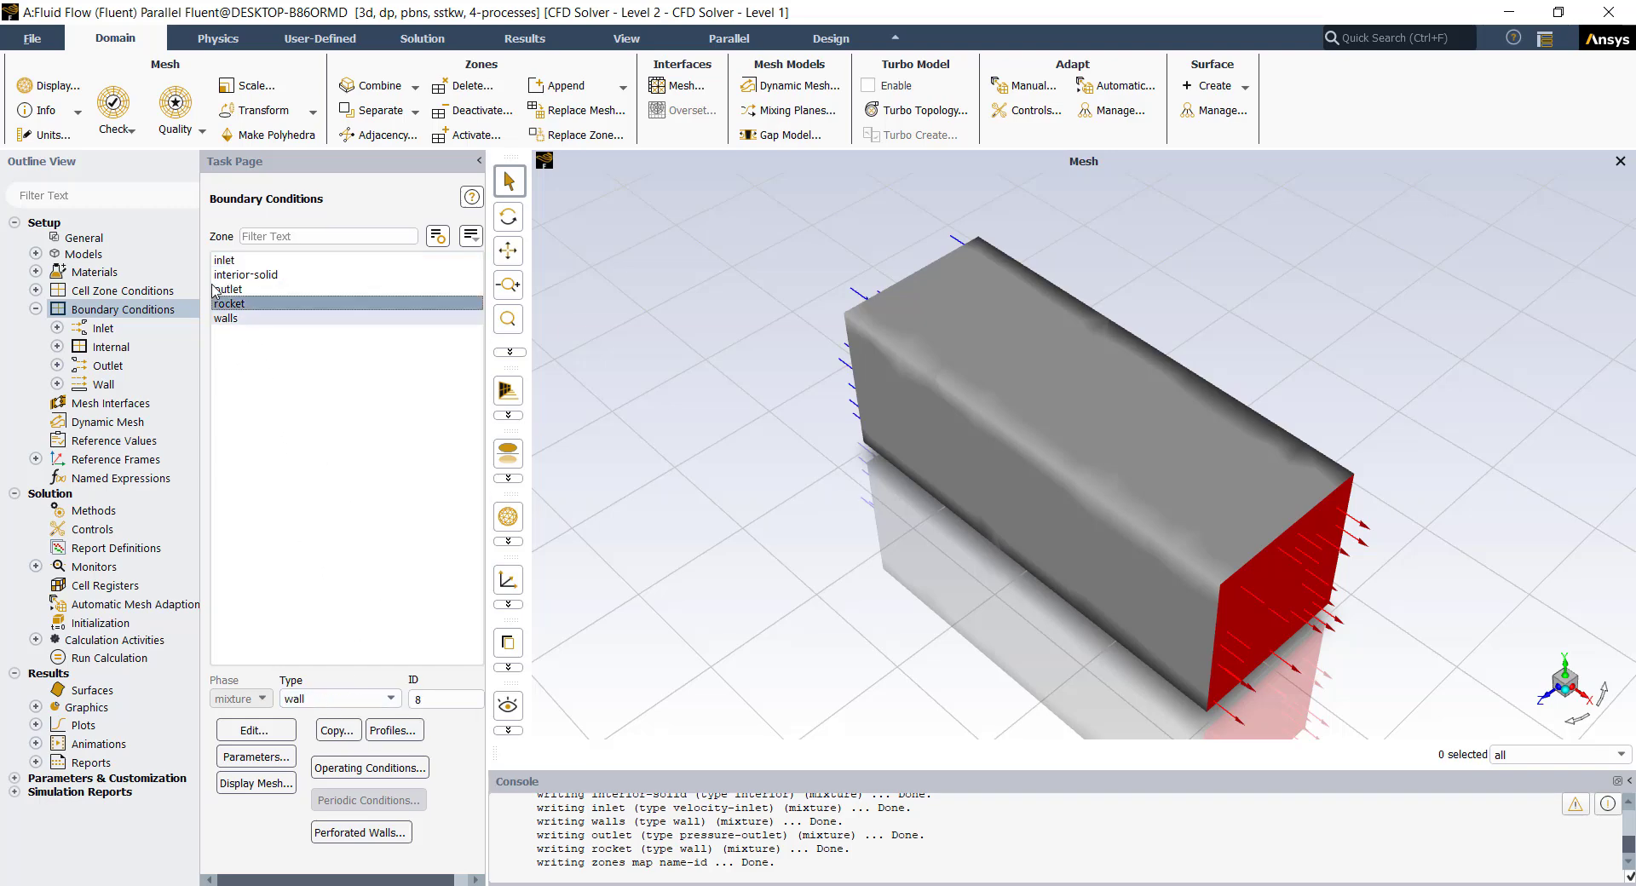
left_click(239, 320)
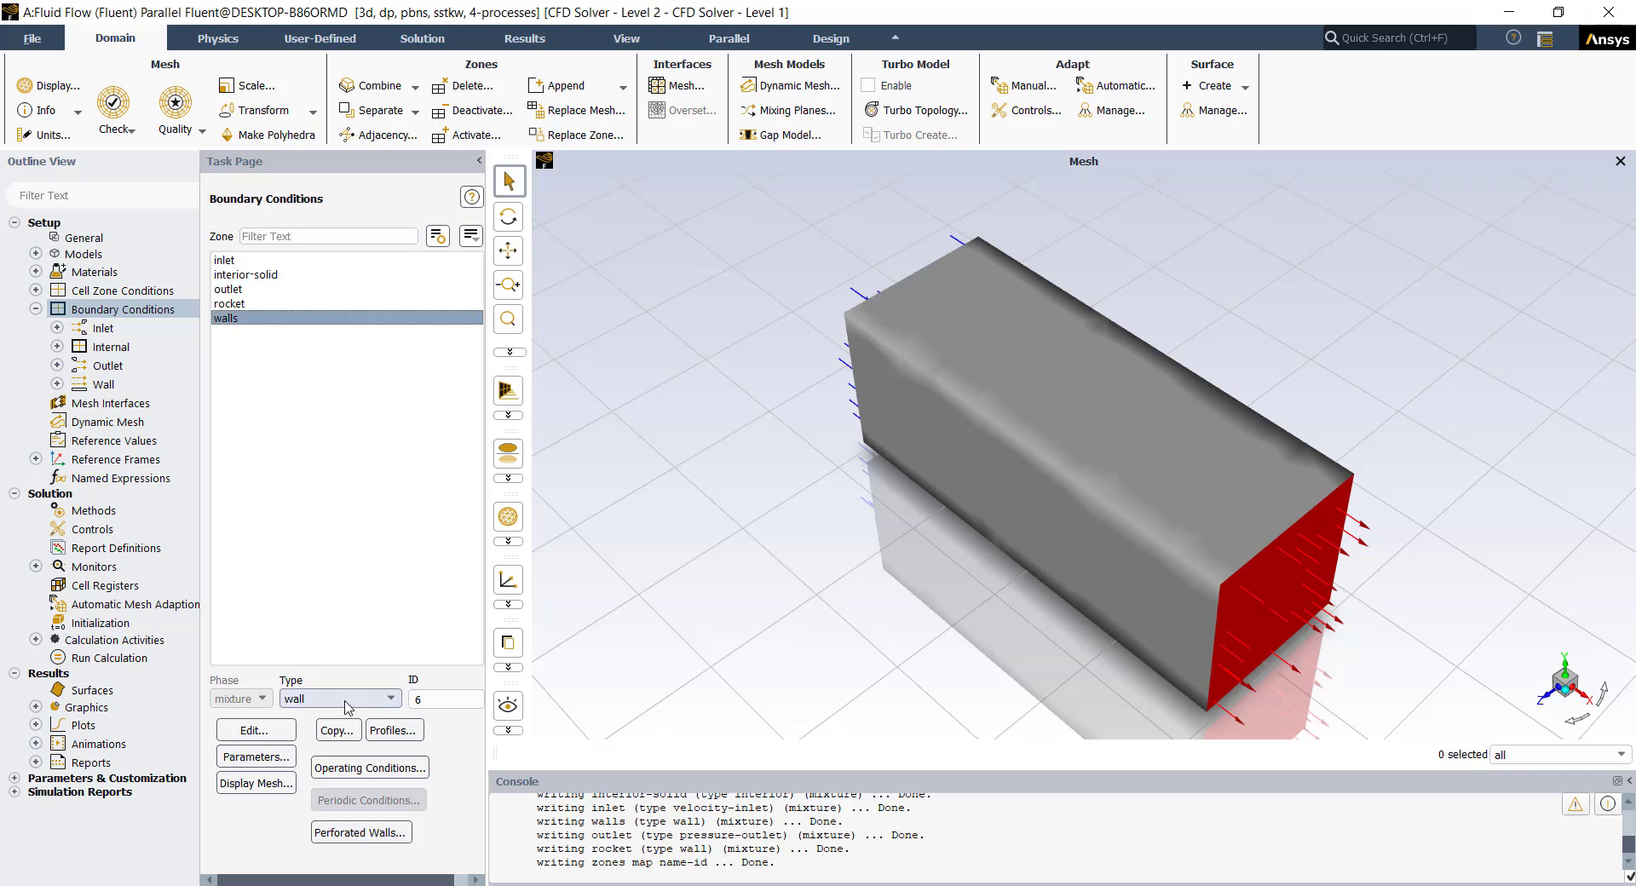
left_click(35, 309)
left_click(94, 435)
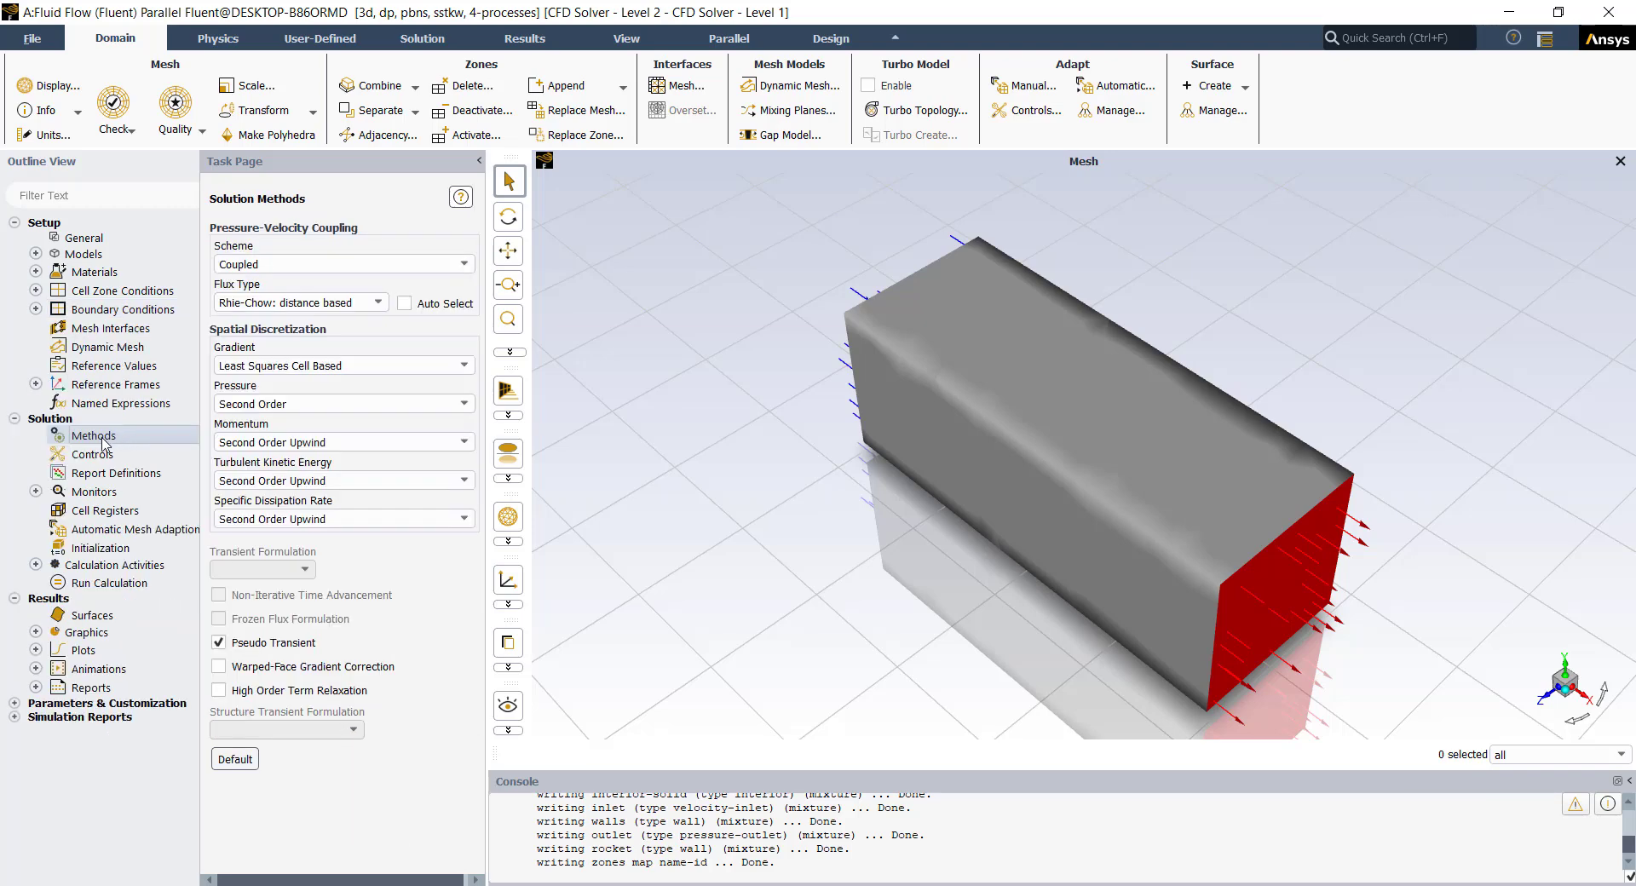
Uncheck Pseudo Transient so the Coupled second-order solve runs steady.
left_click(219, 644)
left_click_drag(1108, 501, 1122, 514)
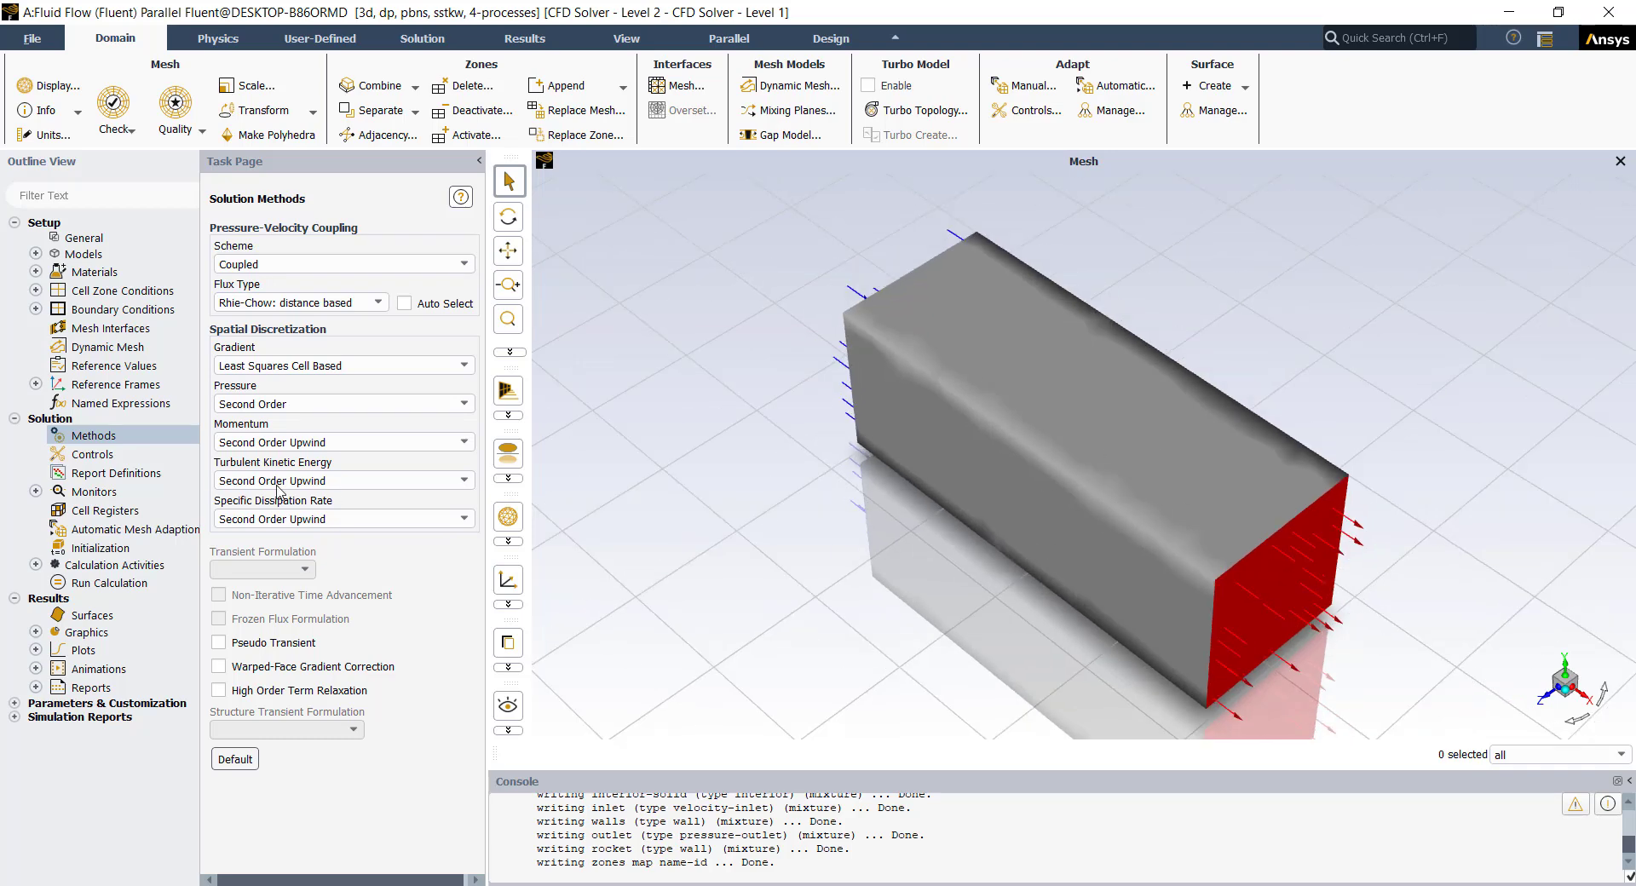
double_click(122, 482)
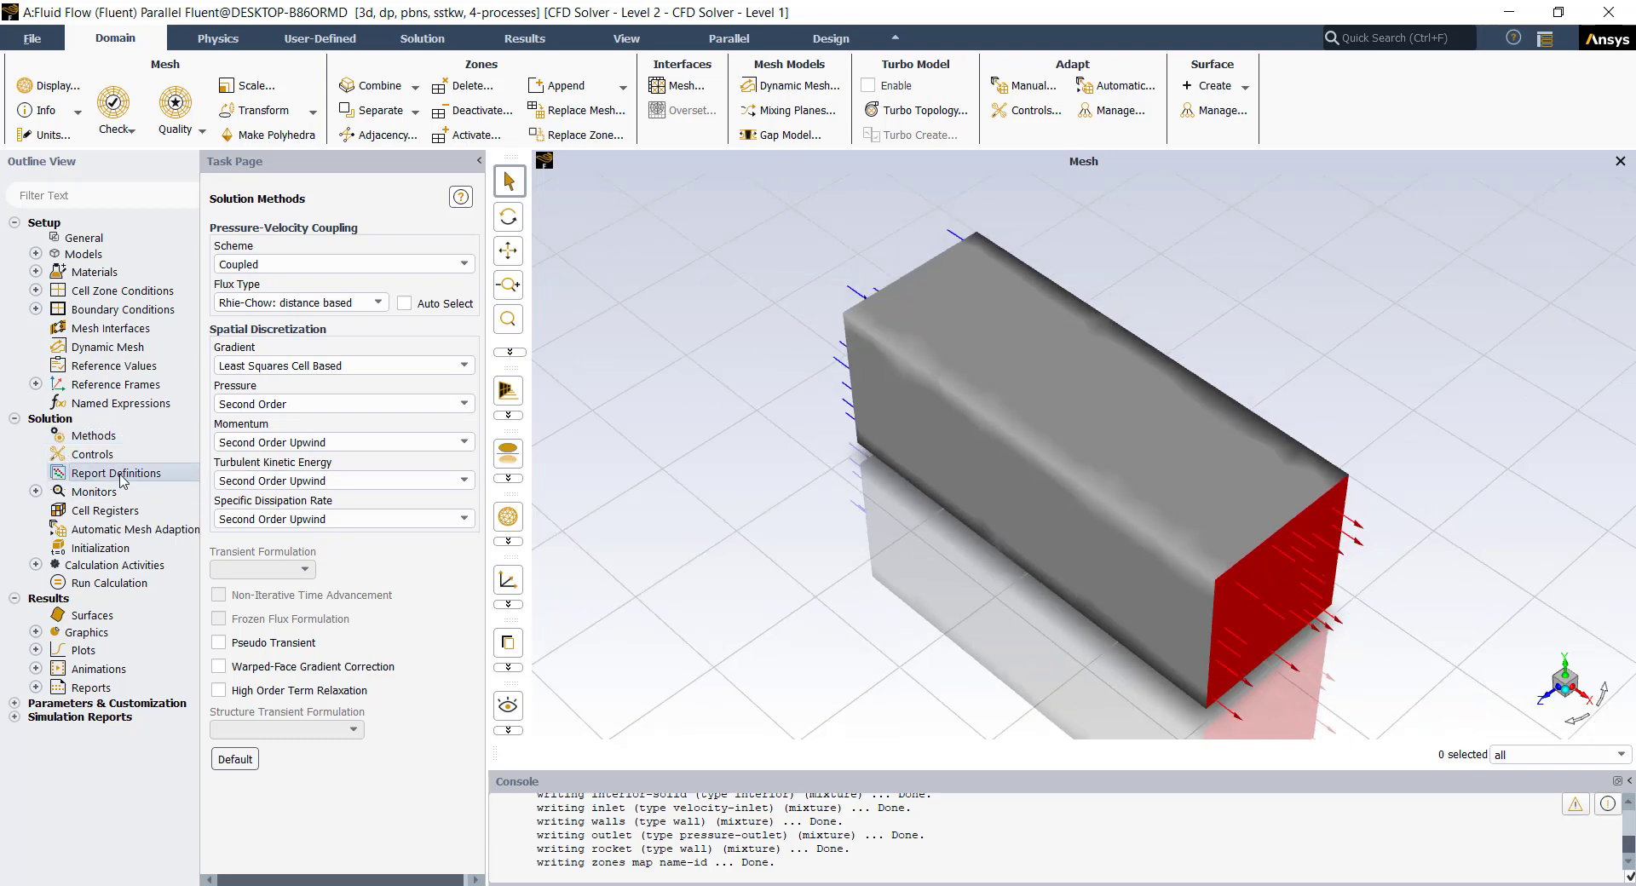
Create a new Drag force report definition named drag-force.
left_click_drag(697, 224, 351, 166)
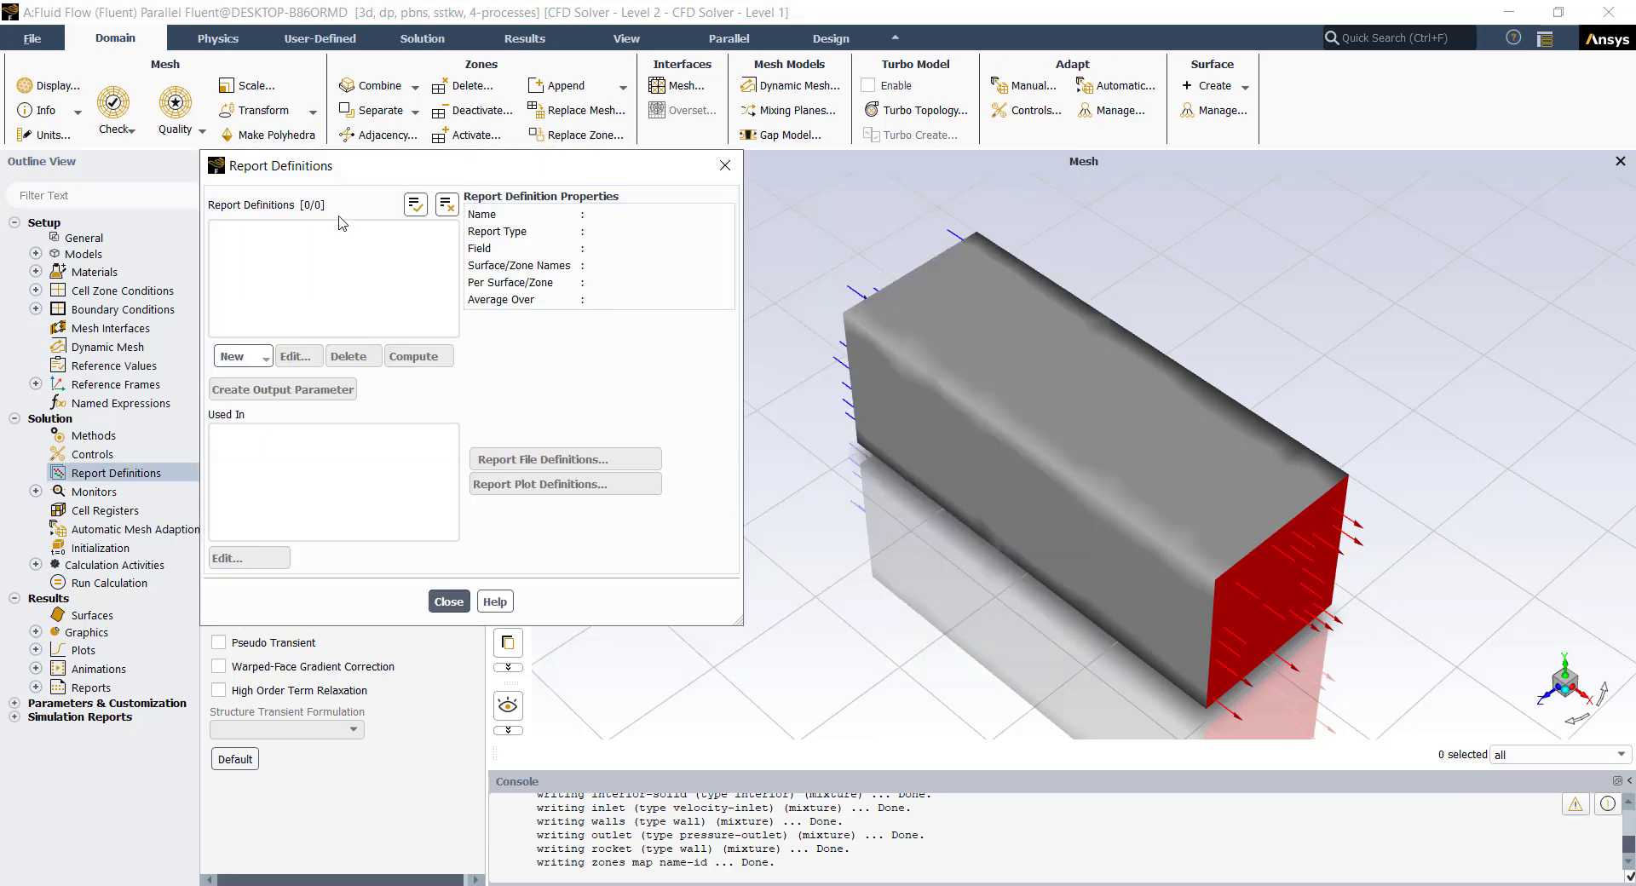
left_click(254, 358)
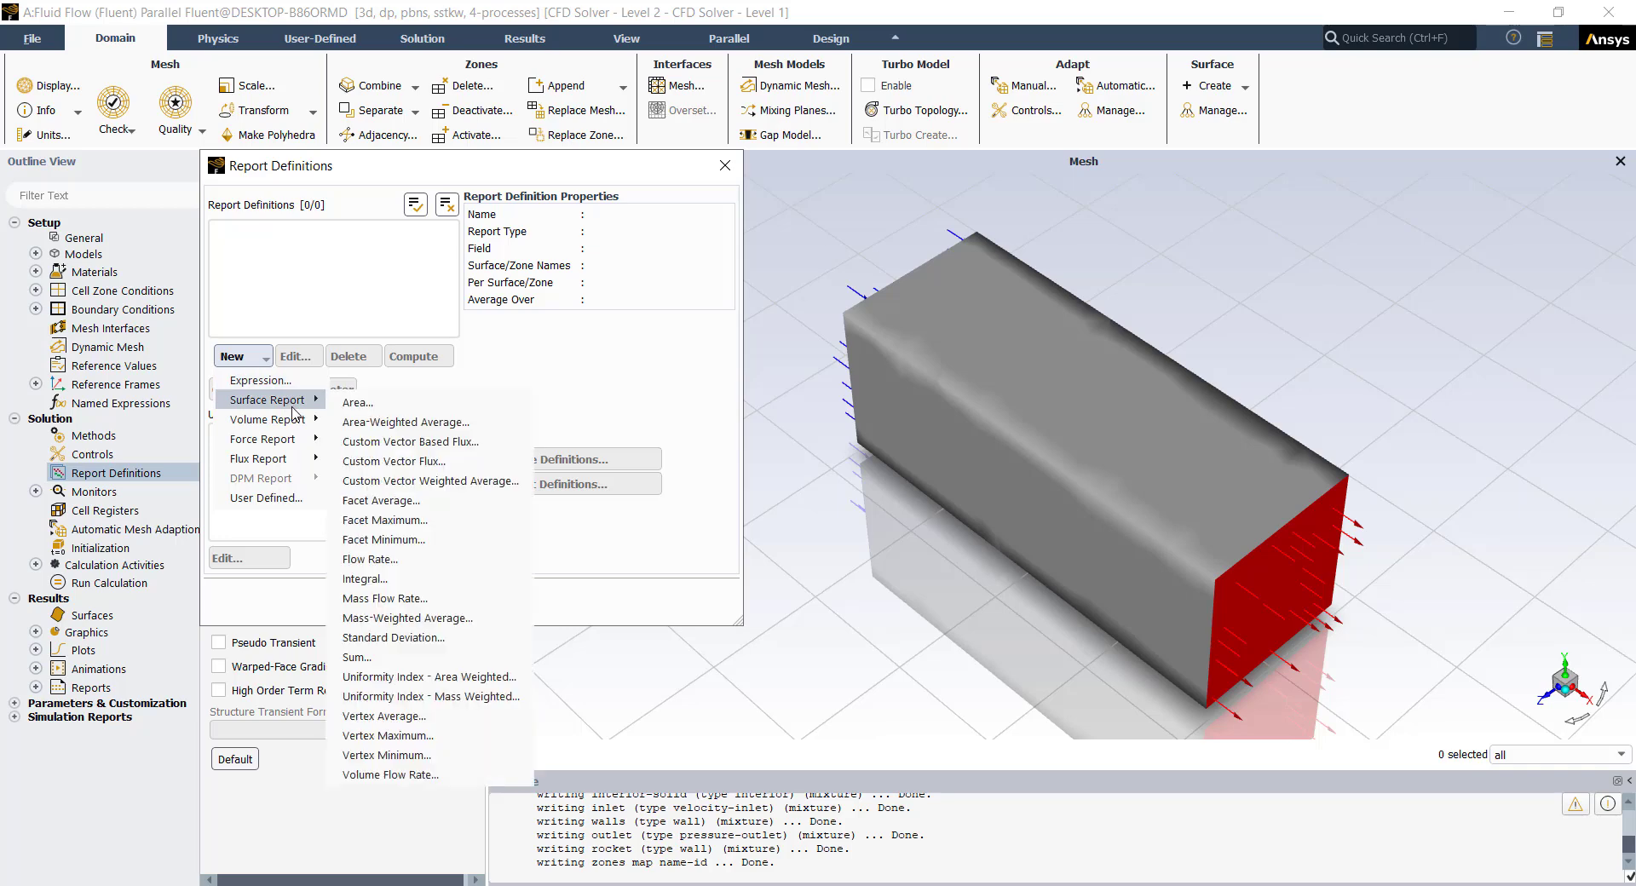
mouse_move(290, 439)
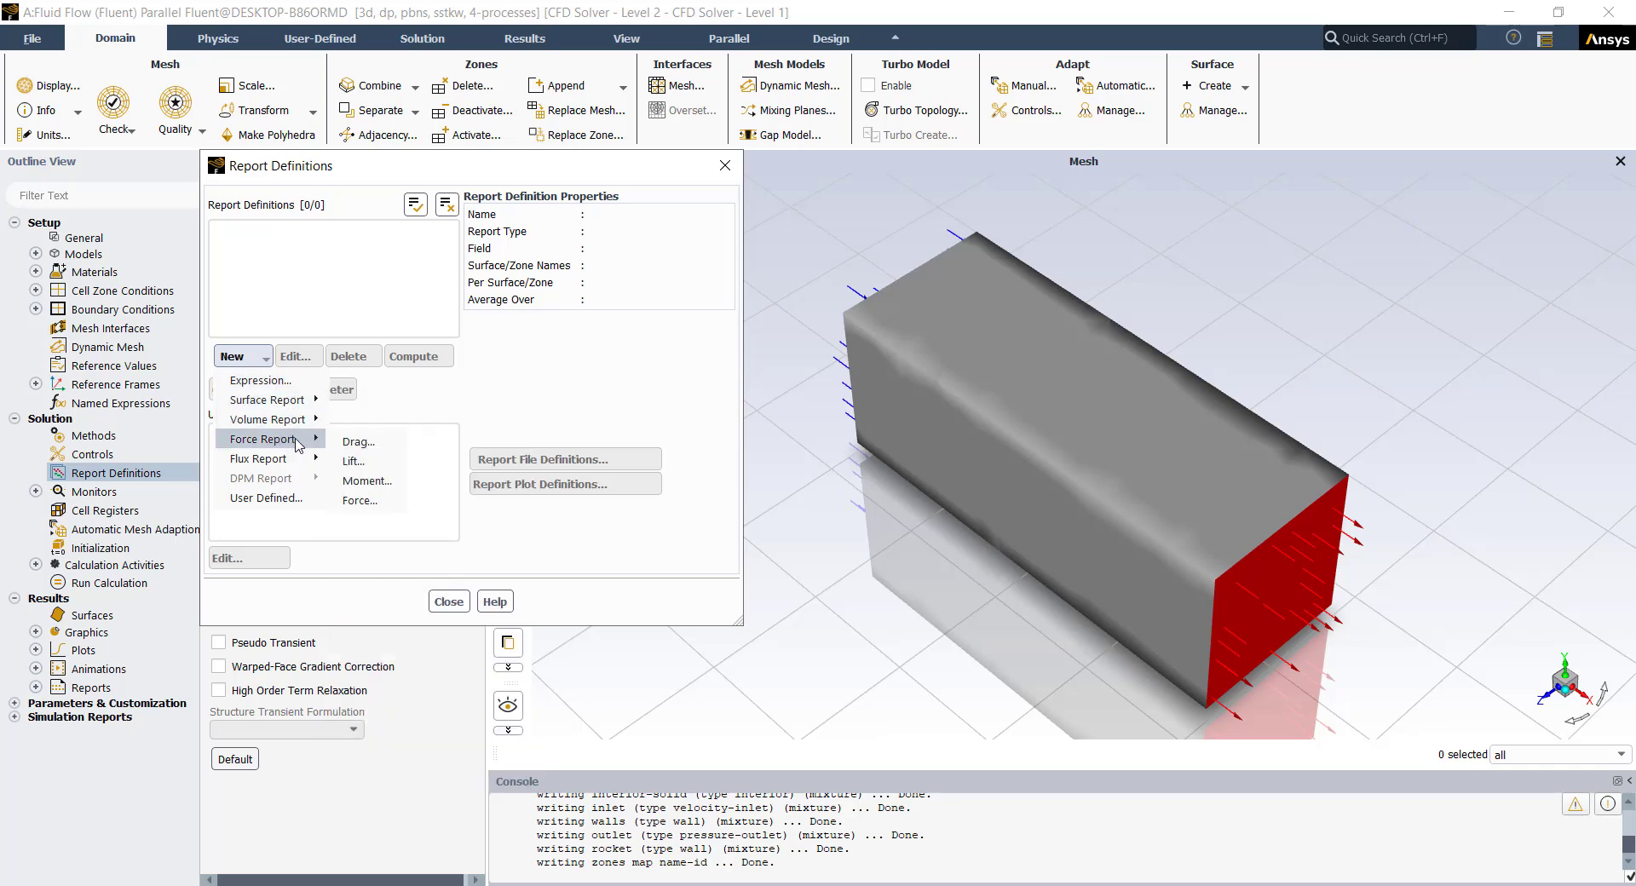
left_click(358, 442)
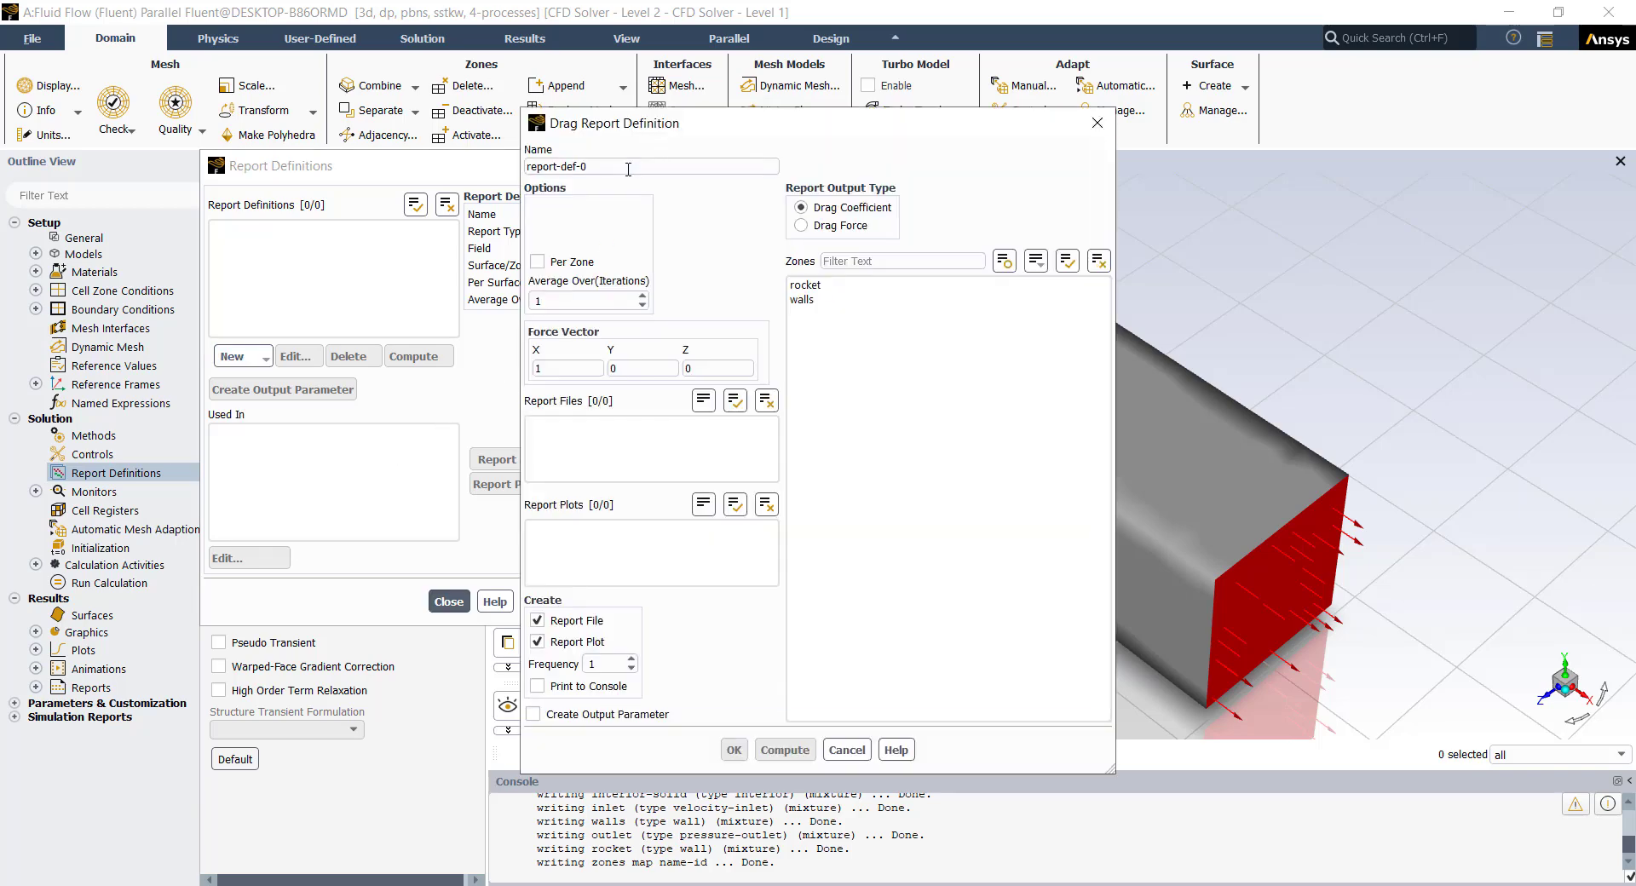
left_click(628, 167)
key("ctrl+a")
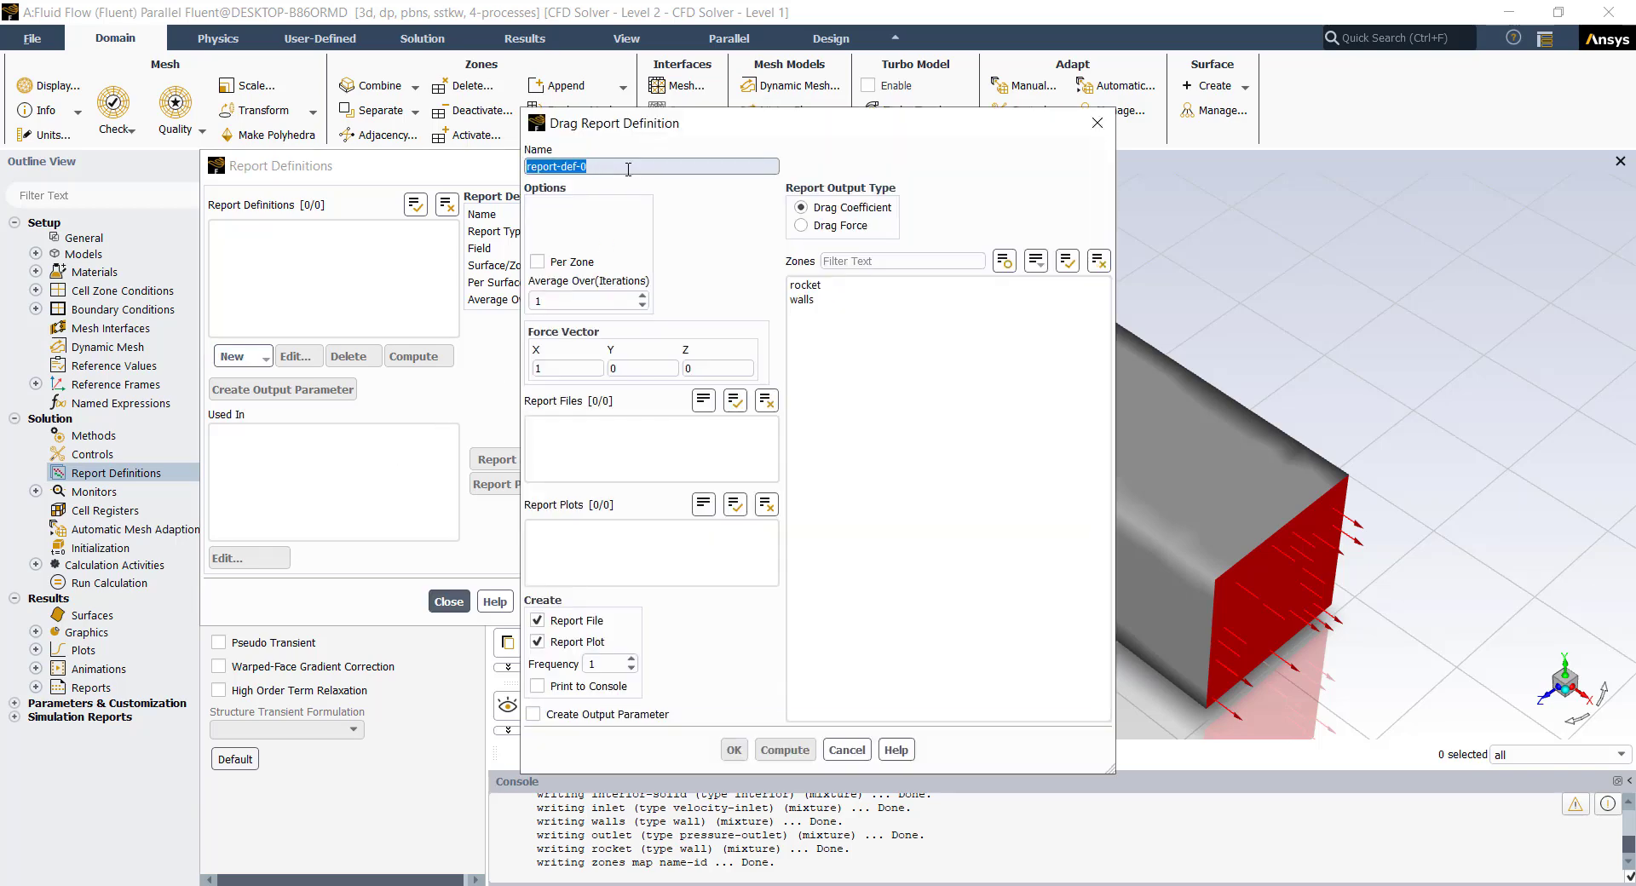
type("drag-force")
key("Tab")
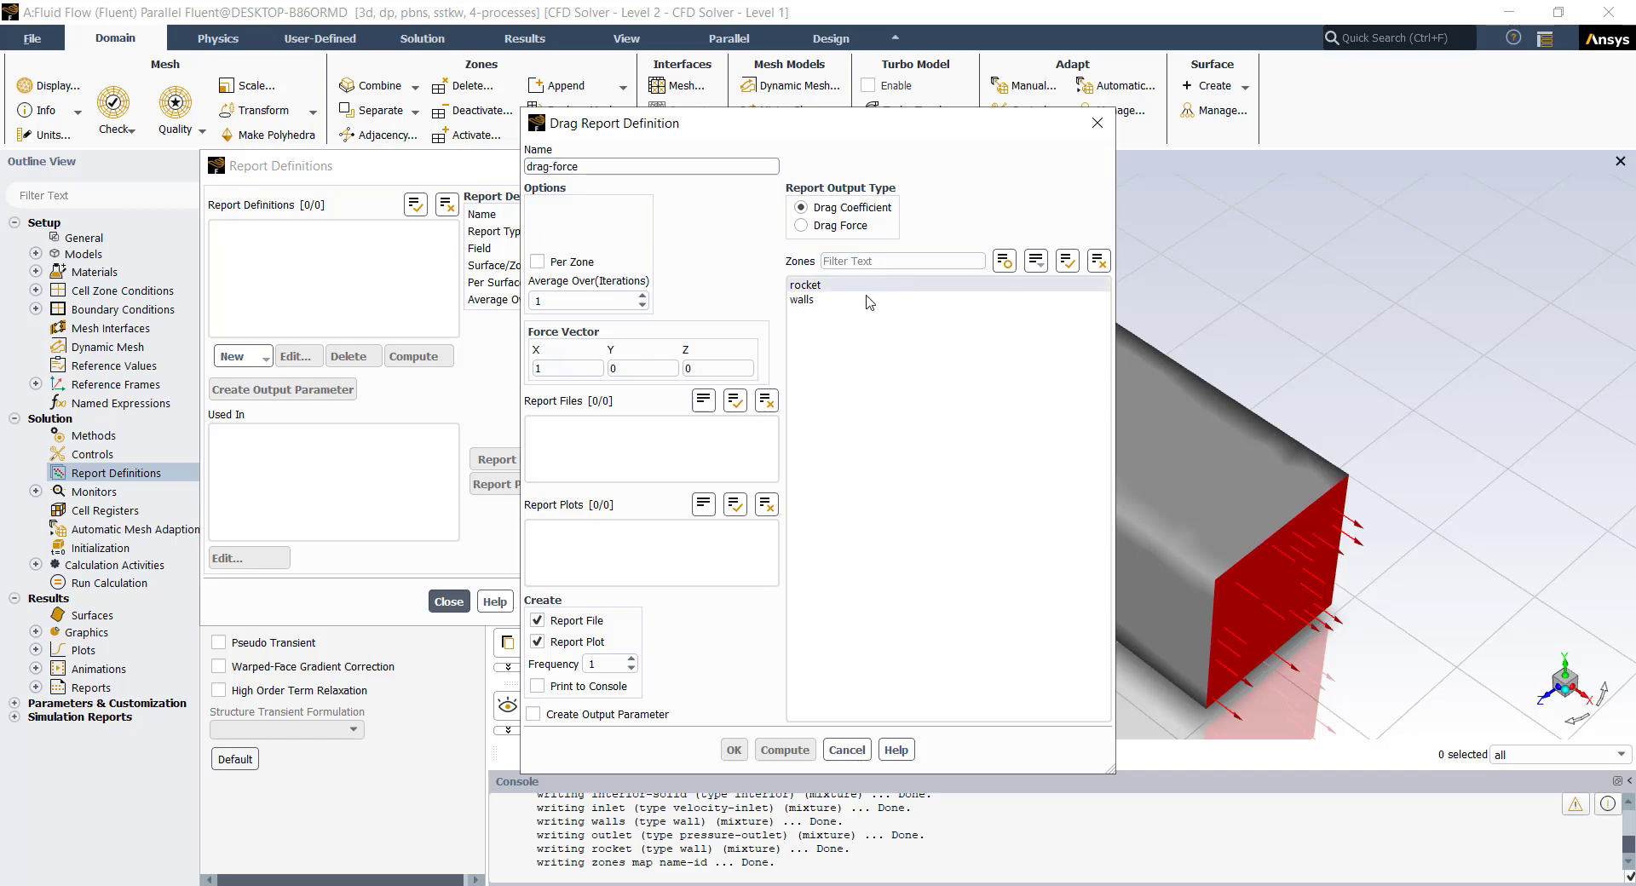
Have it report Drag Force on the rocket zone, also printing to the console.
left_click(822, 288)
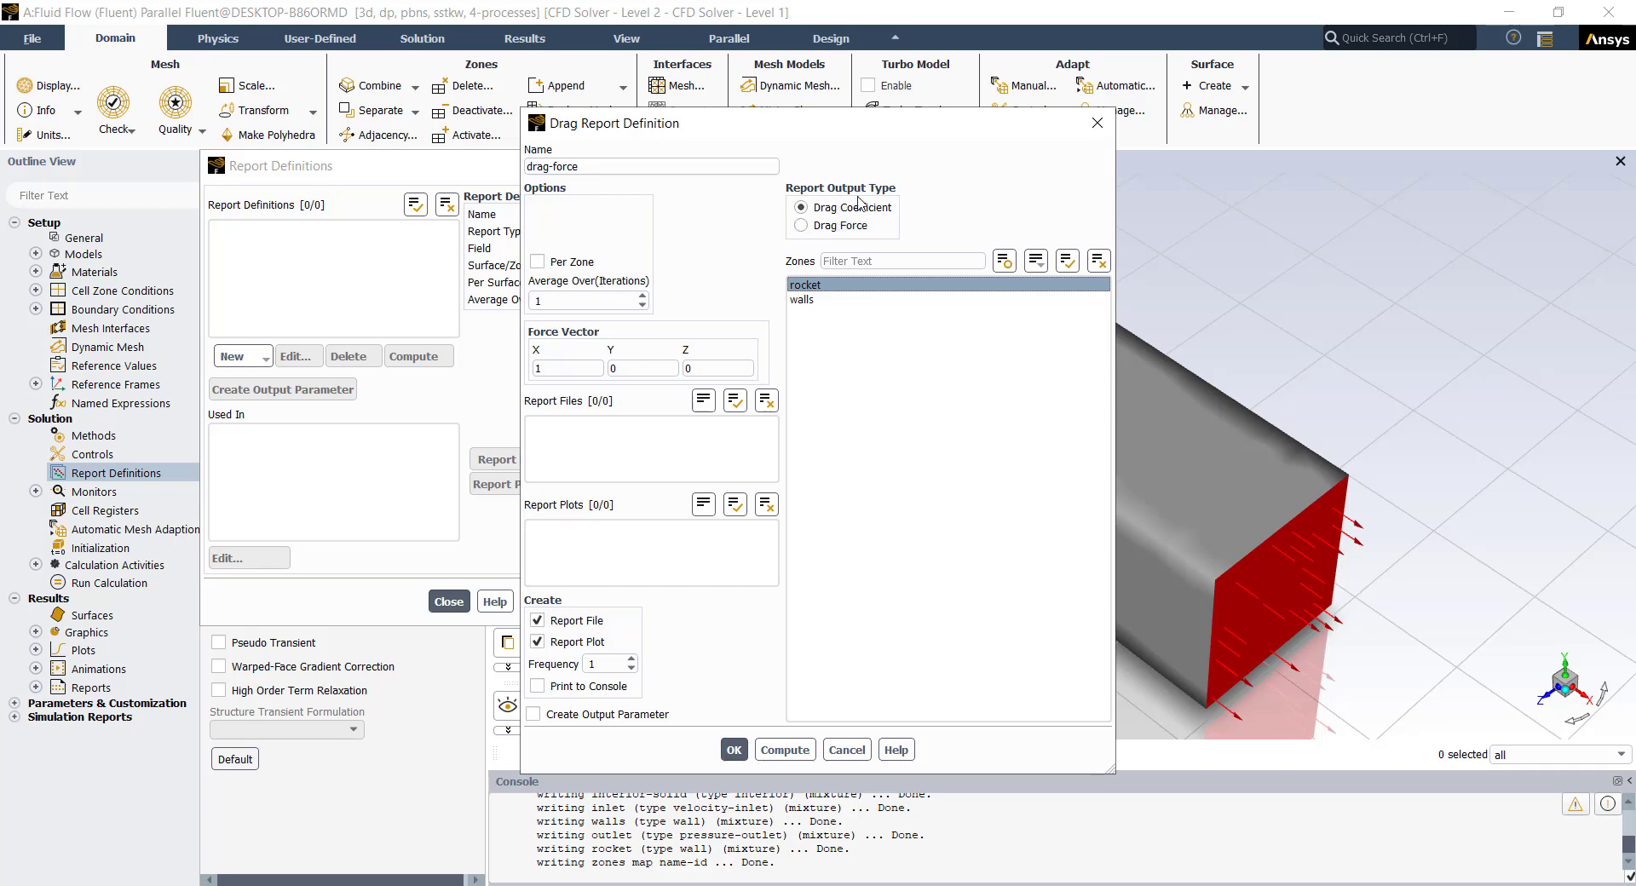
left_click(835, 228)
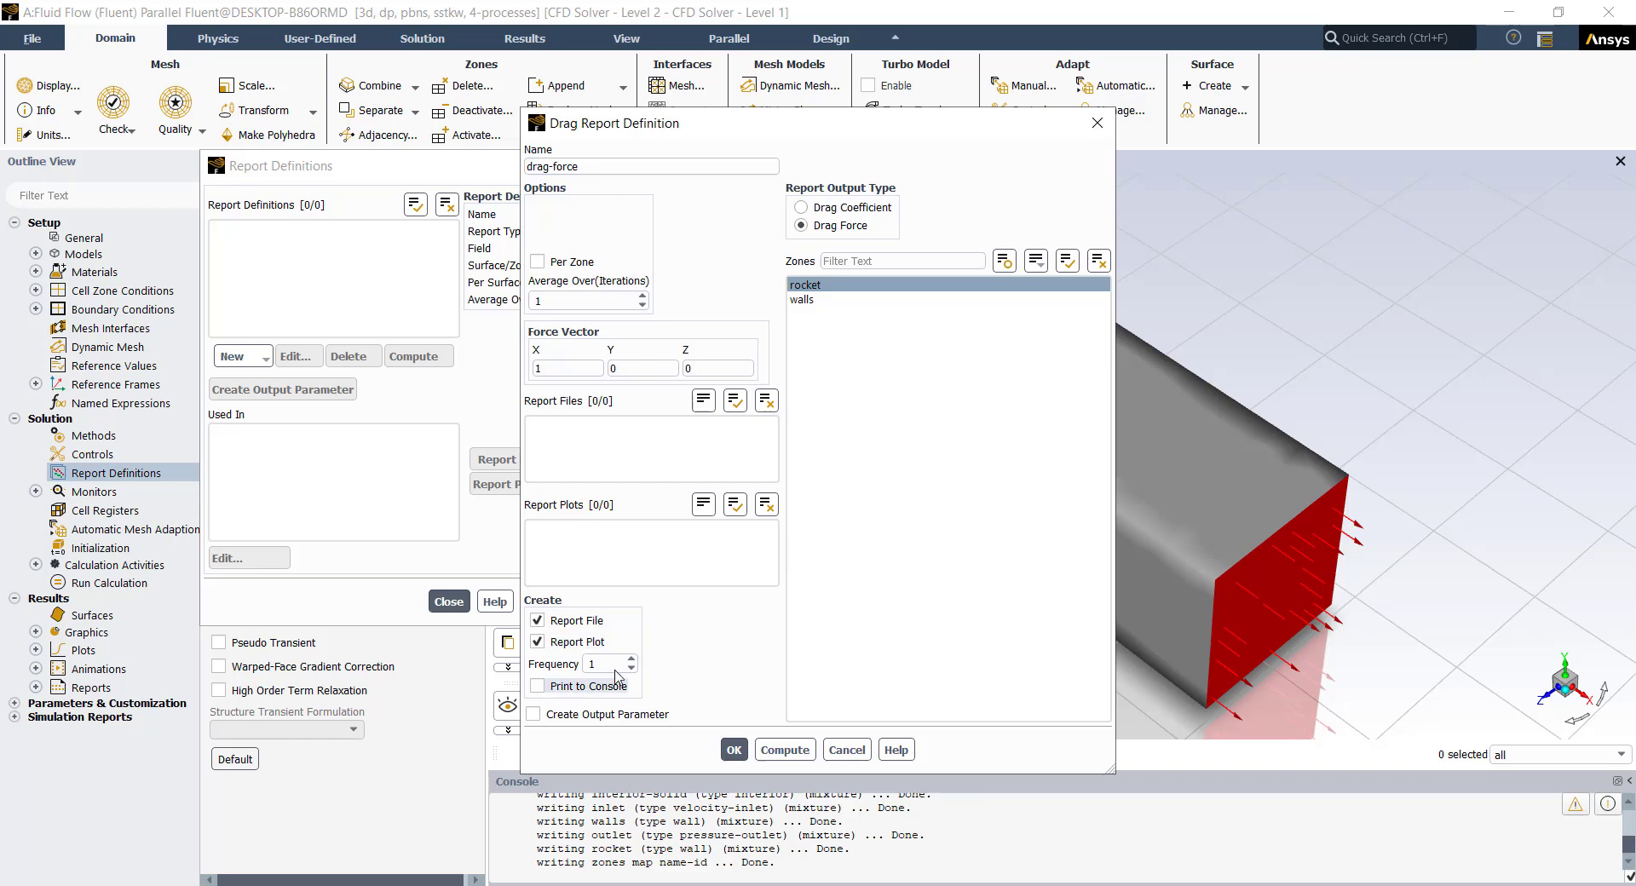
left_click(537, 686)
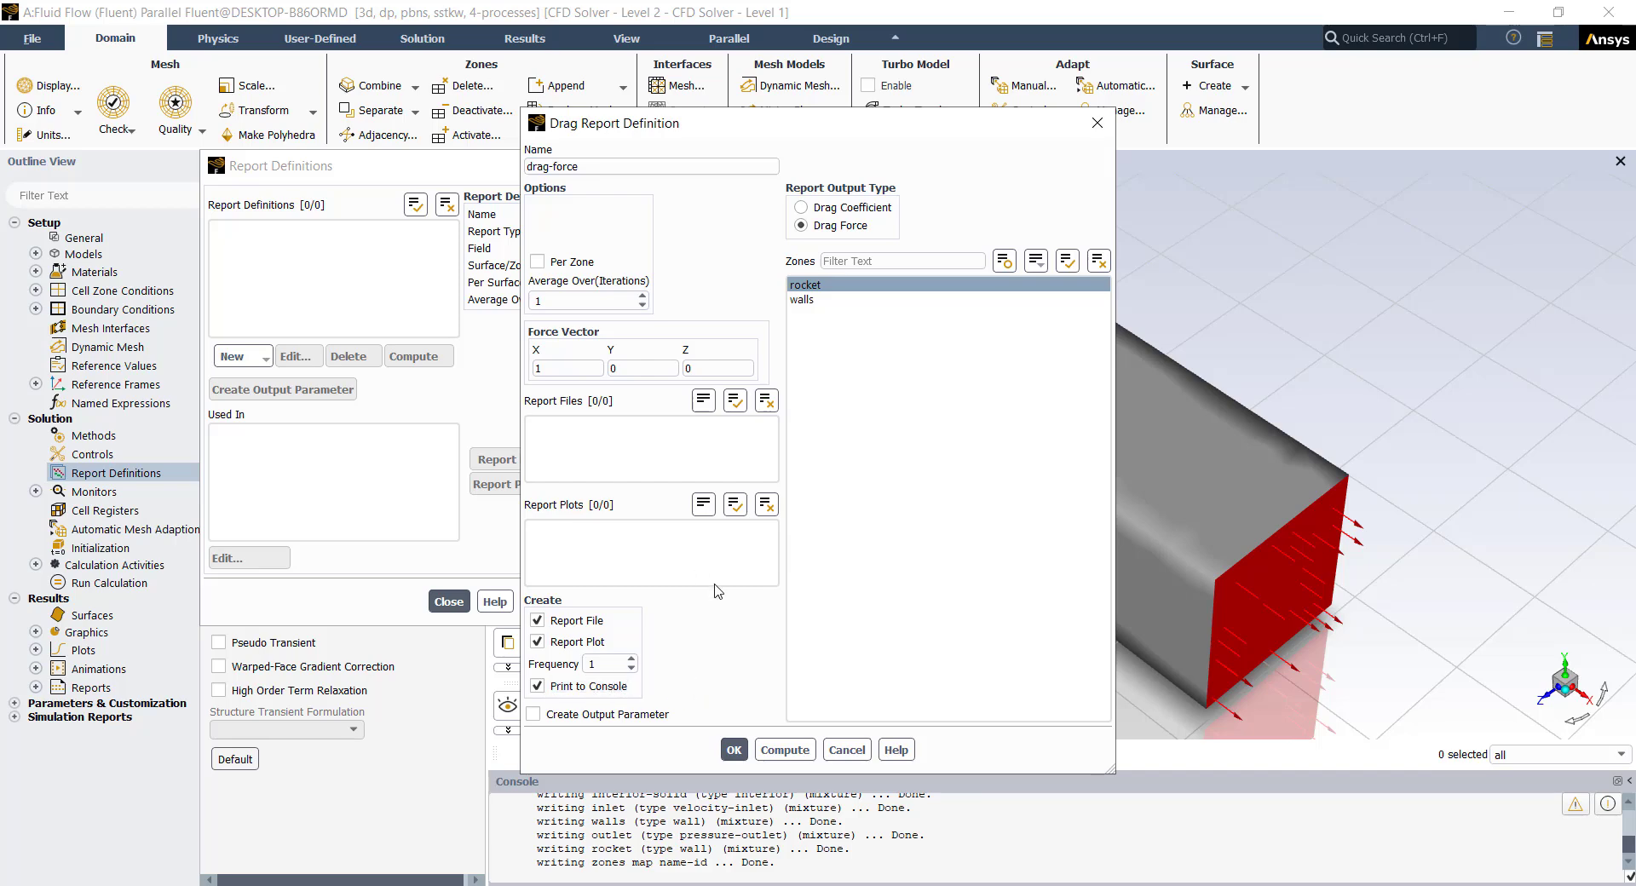
left_click(734, 750)
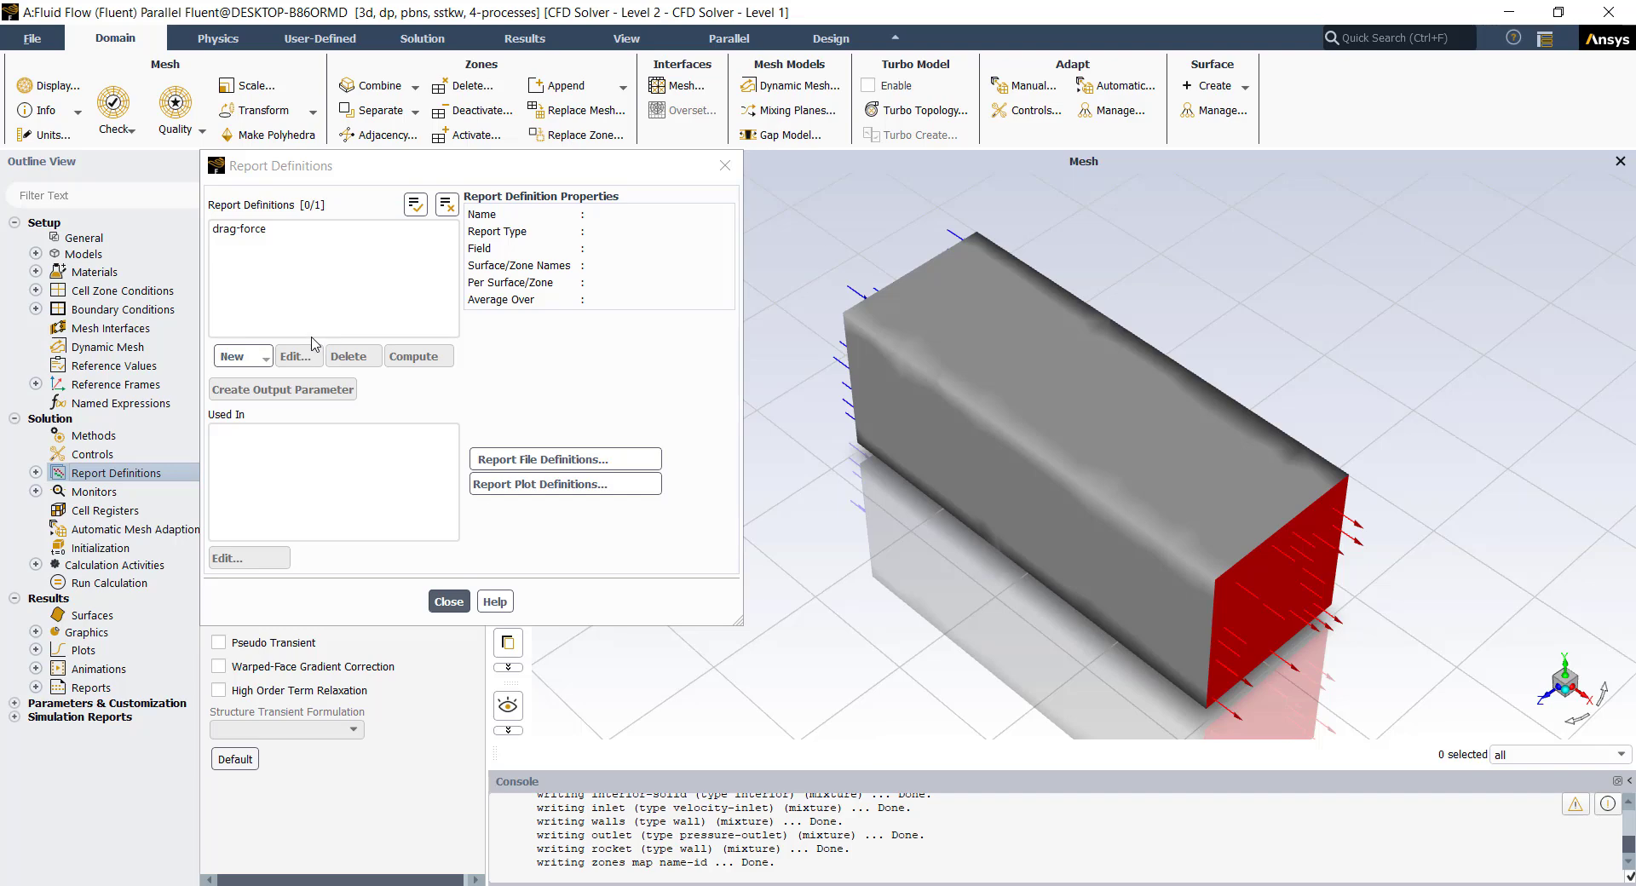
Reopen drag-force to confirm the X drag direction, then close Report Definitions.
left_click(230, 229)
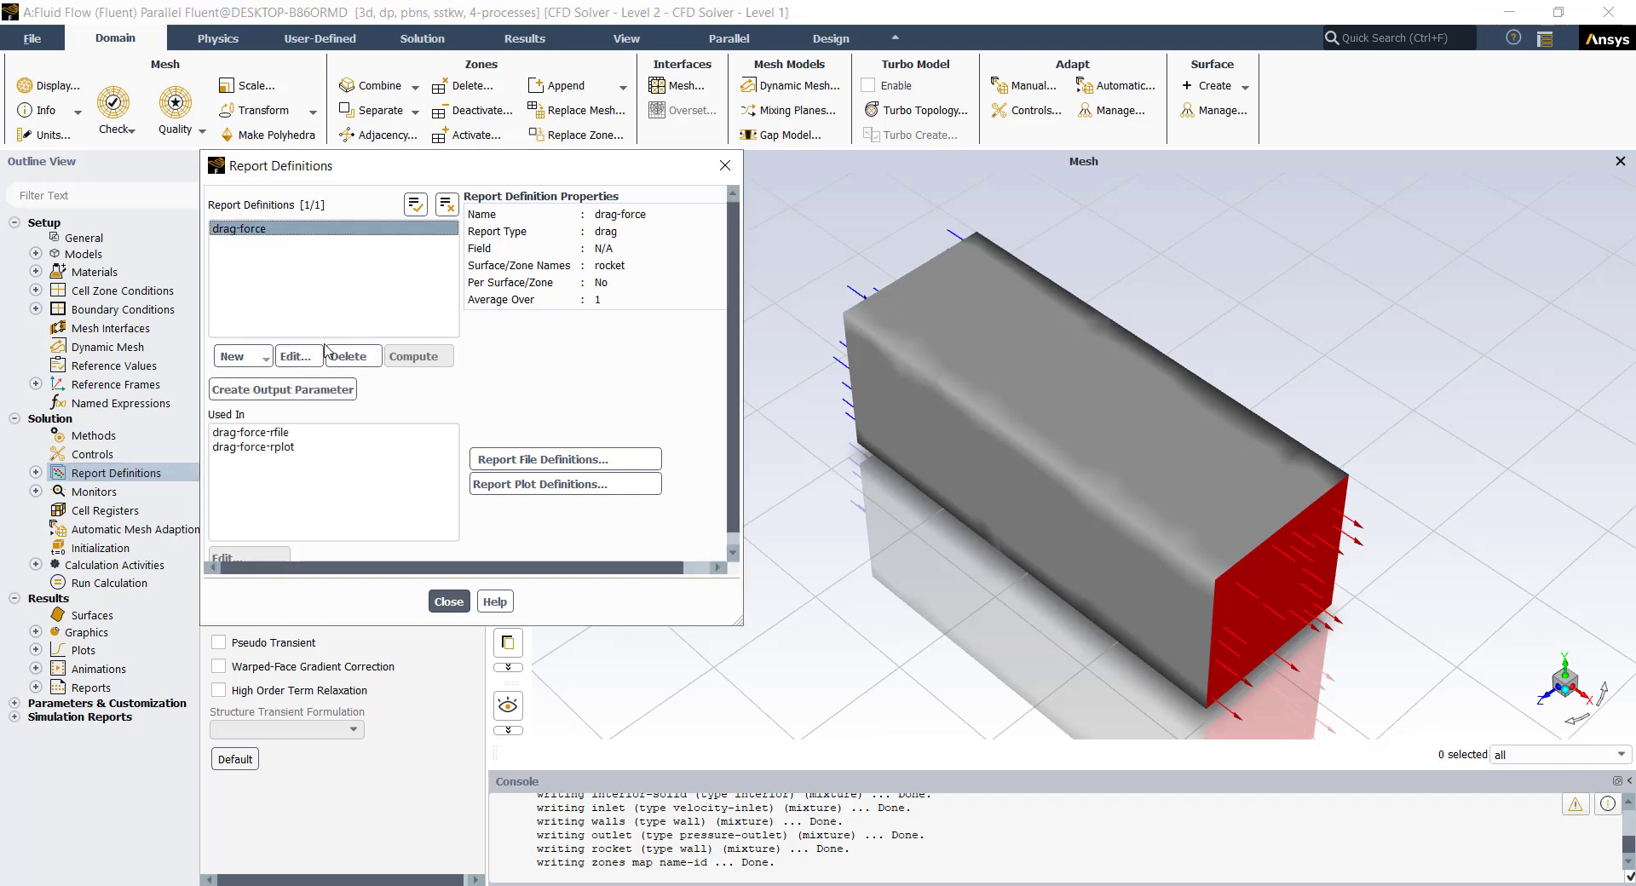
left_click(296, 357)
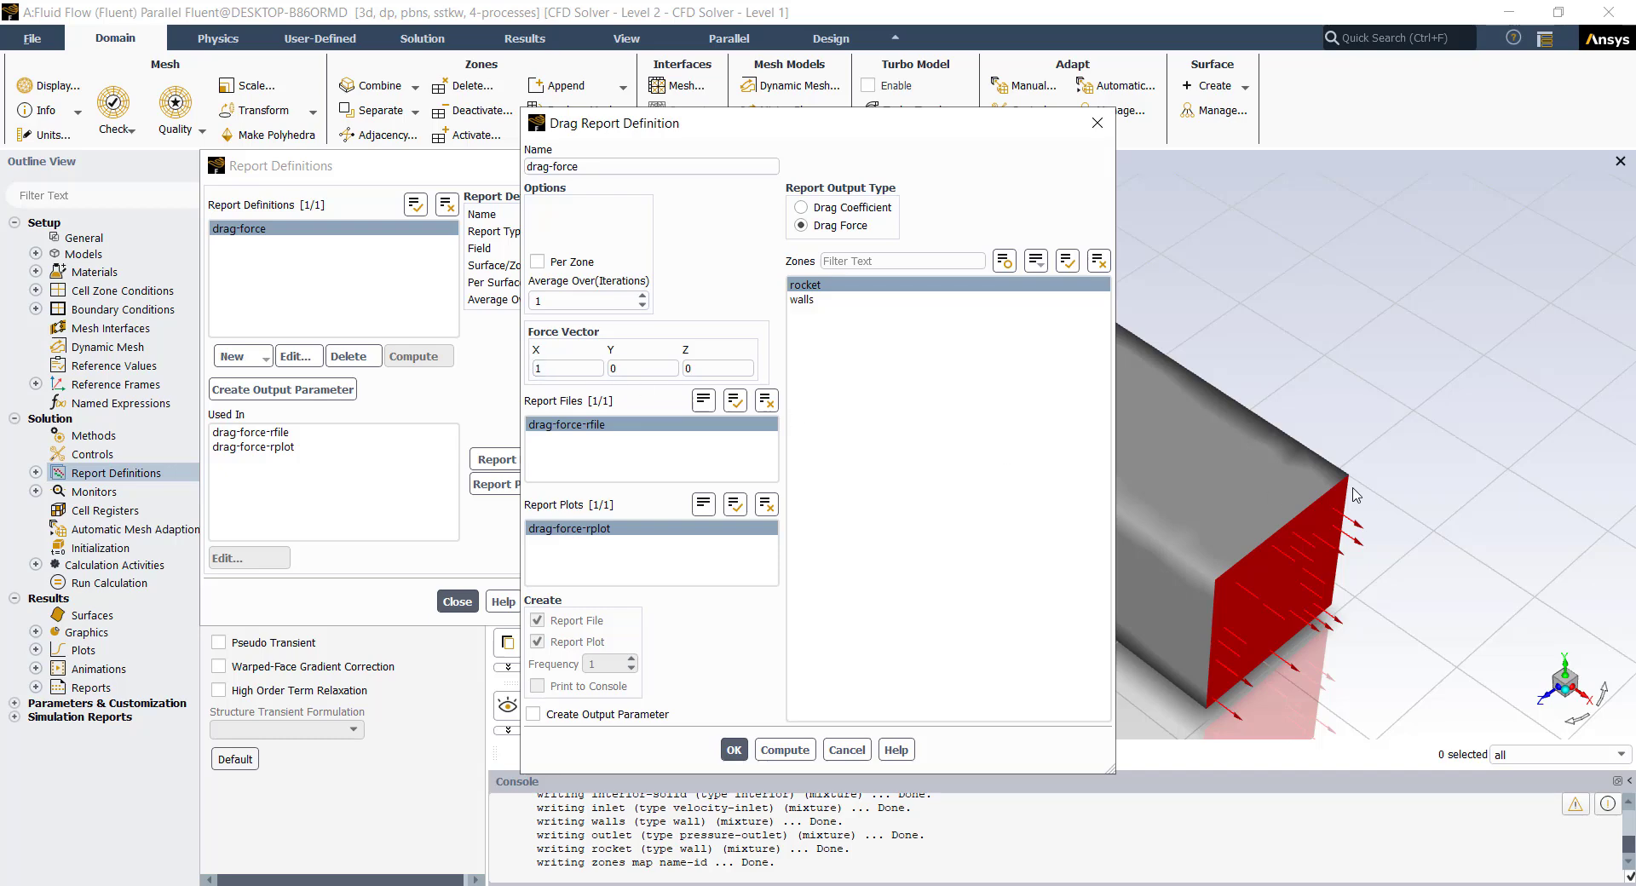
left_click_drag(1357, 496, 1216, 380)
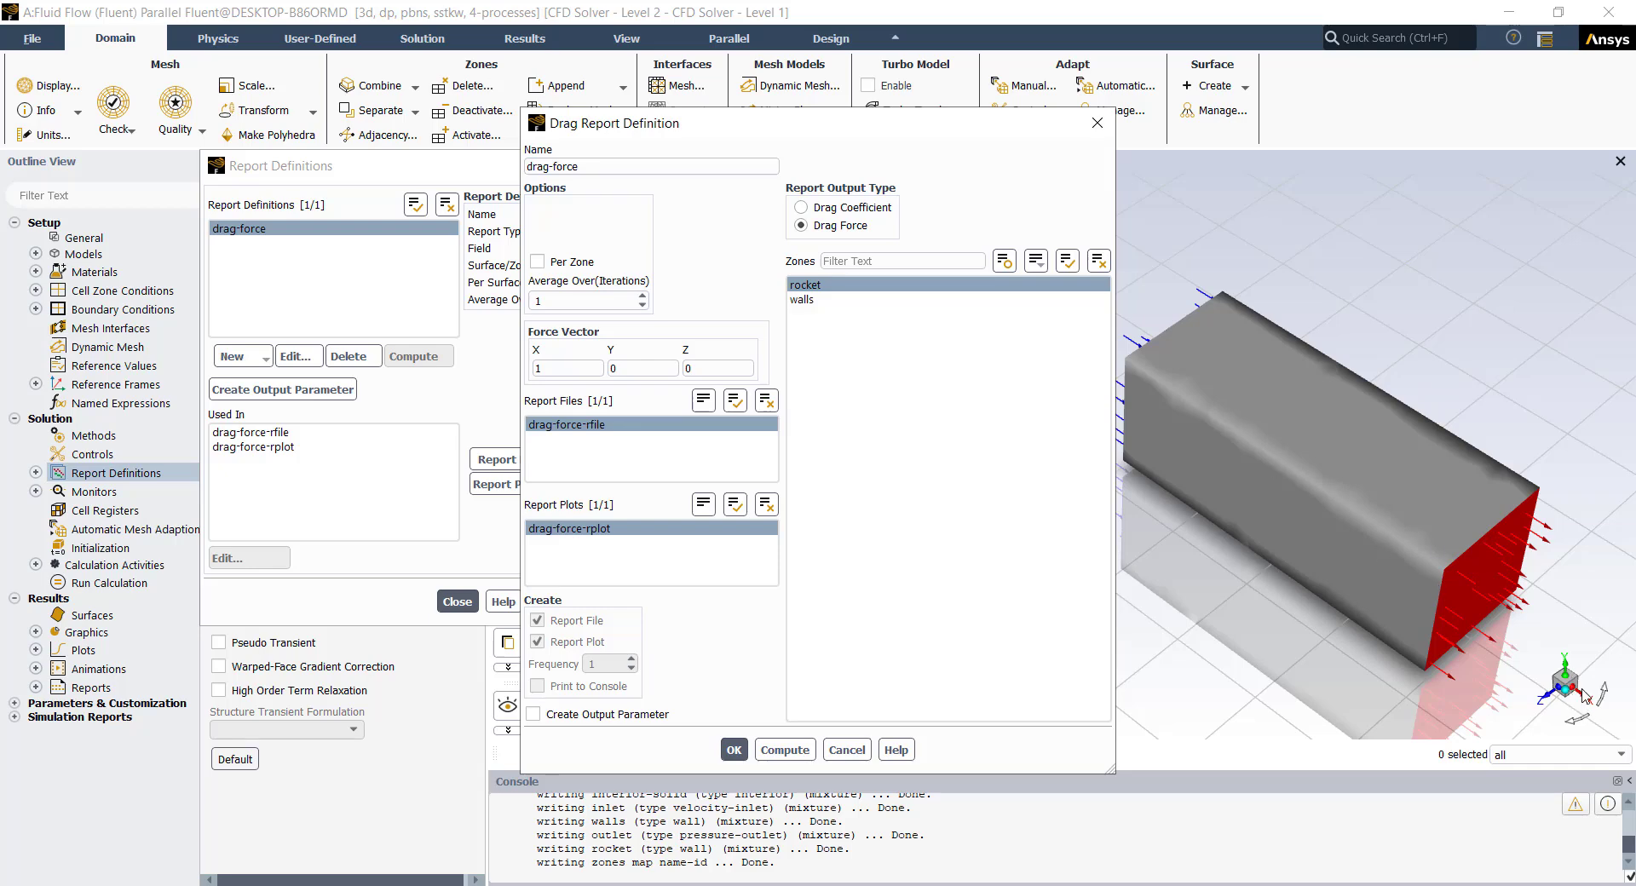
left_click(576, 369)
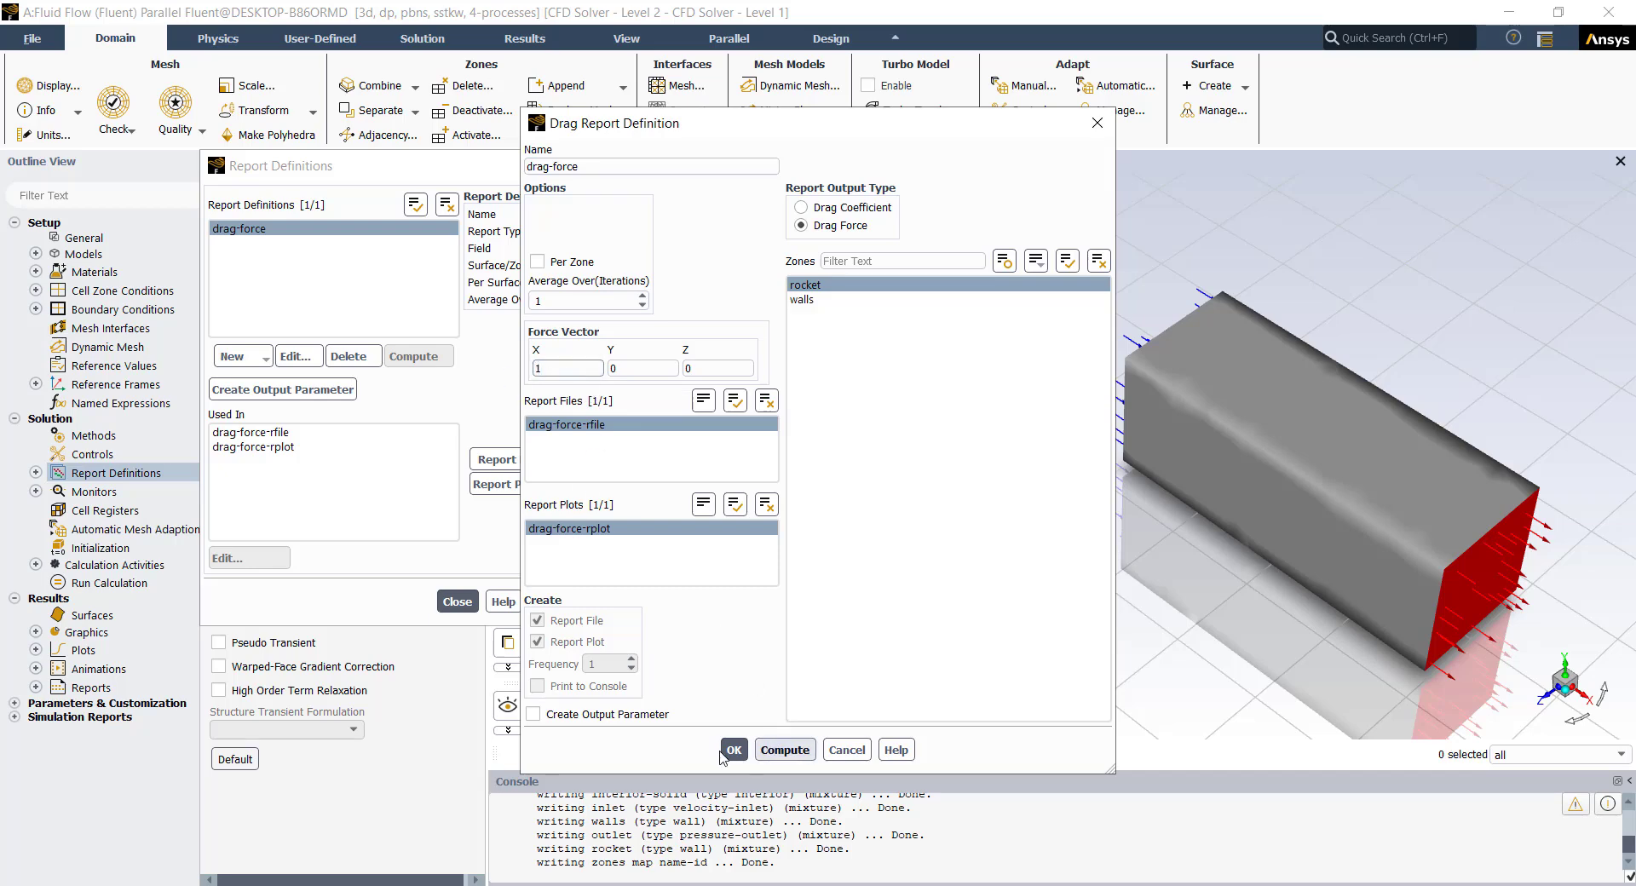
left_click(842, 750)
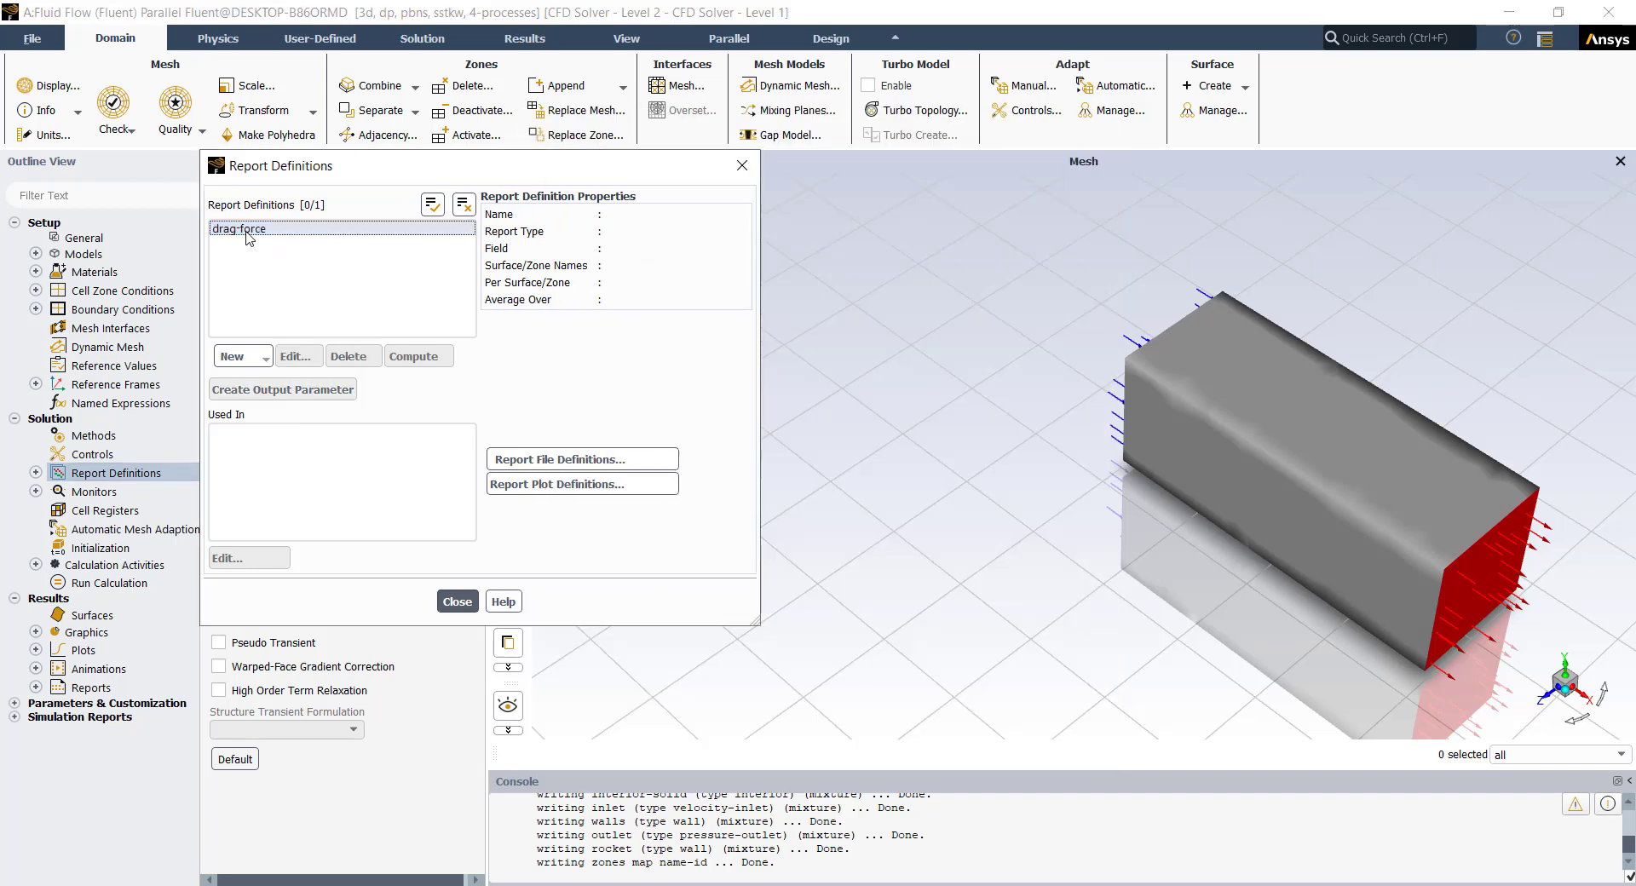
left_click(458, 602)
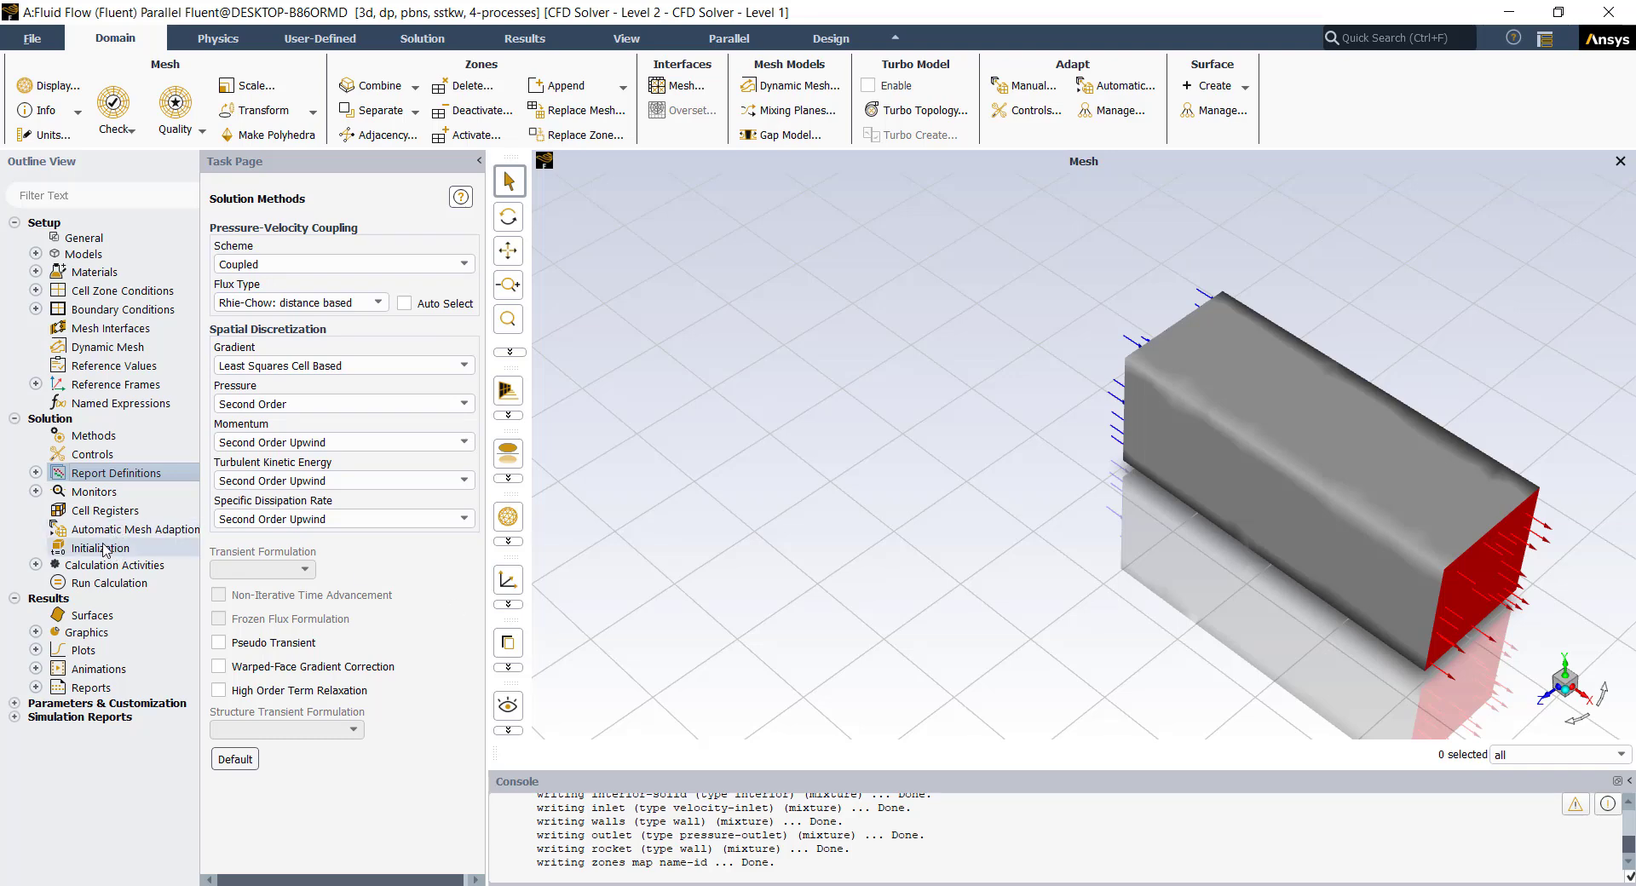
Run Standard Initialization with initial values computed from the inlet.
left_click(102, 548)
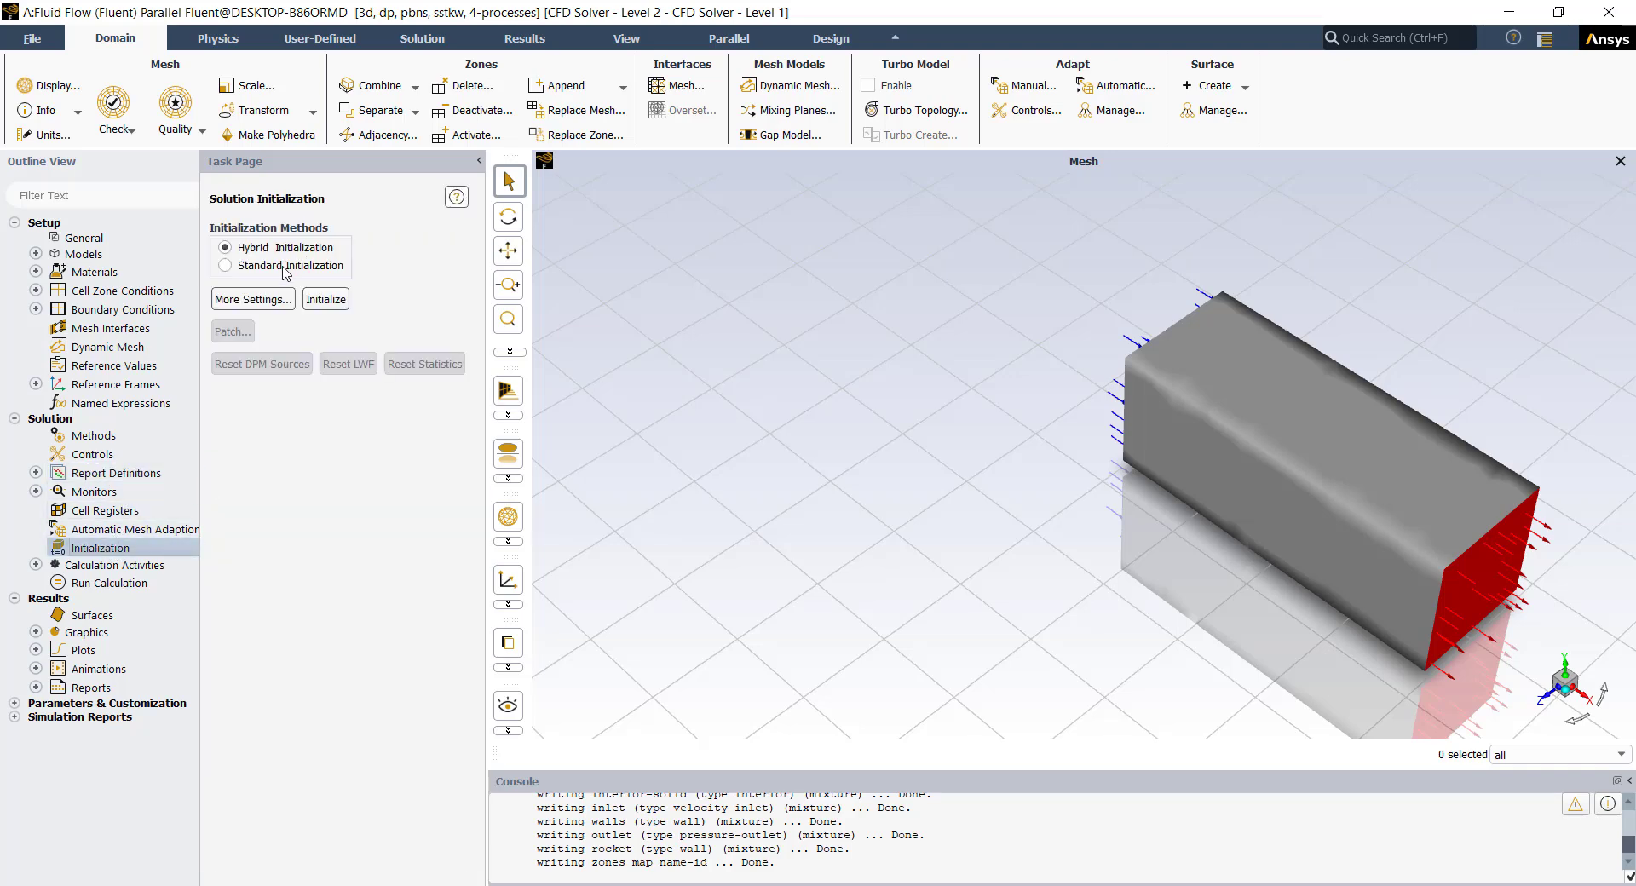
left_click(284, 266)
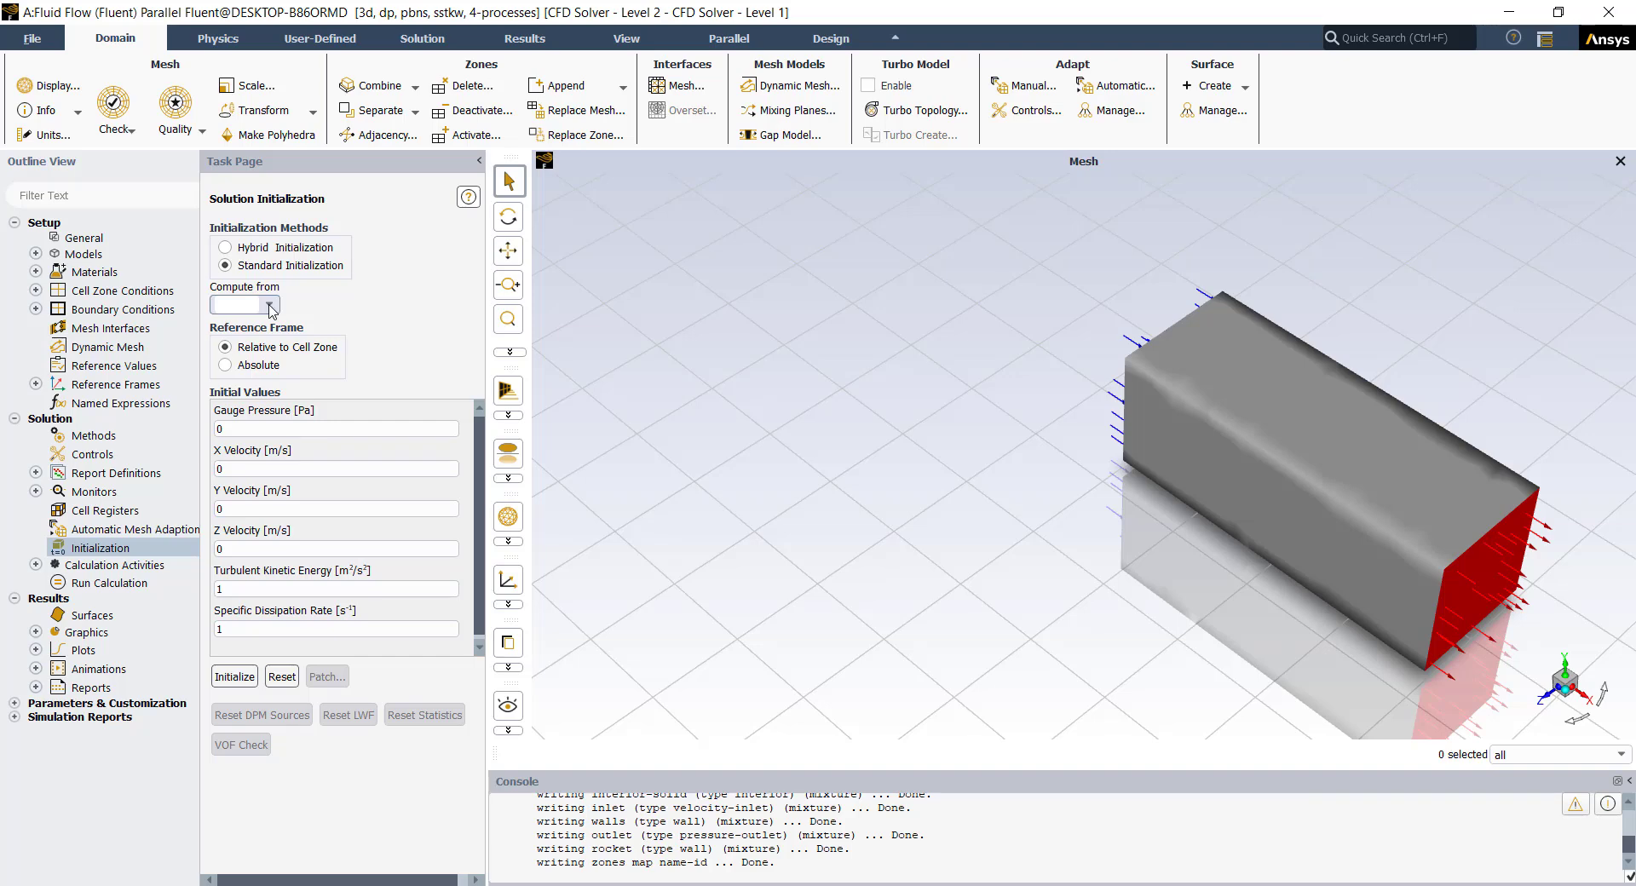
left_click(271, 305)
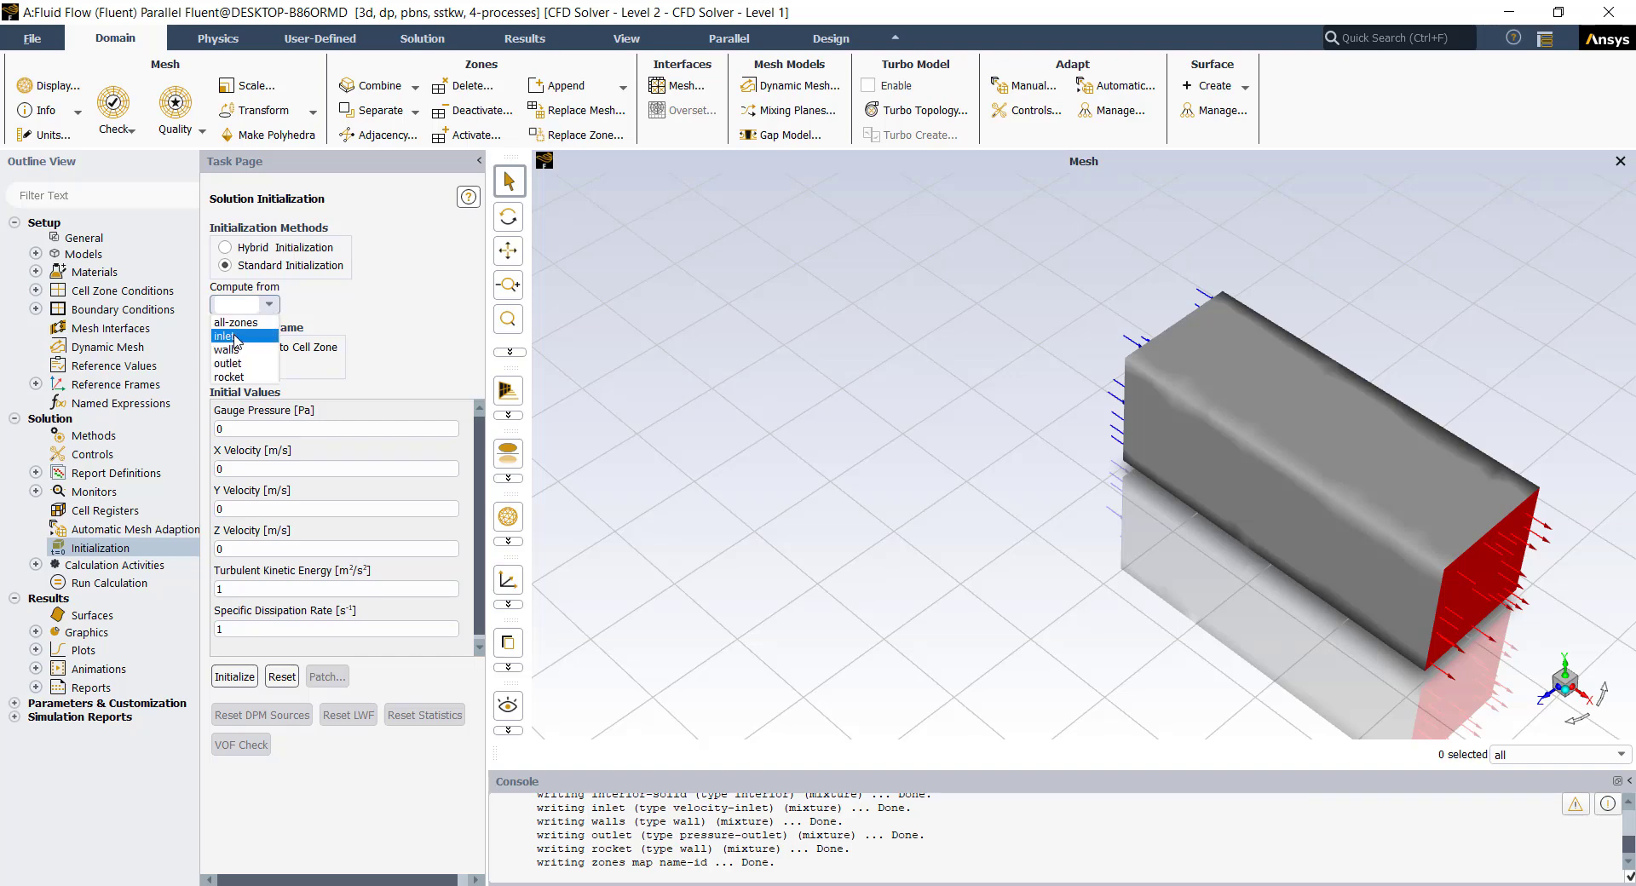
left_click(247, 334)
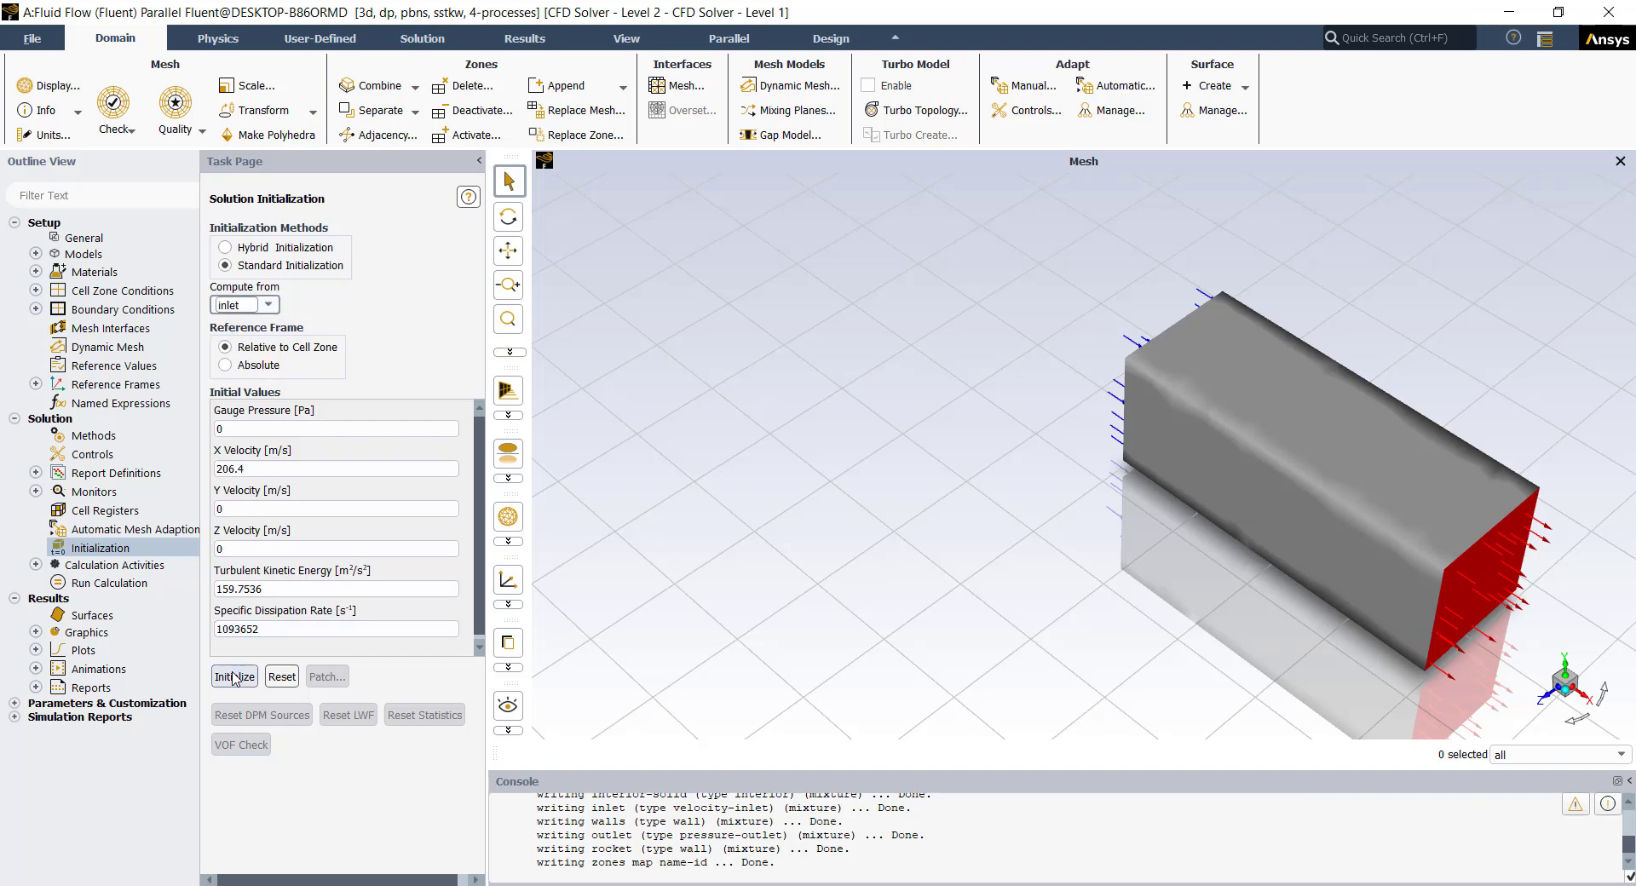
left_click(234, 677)
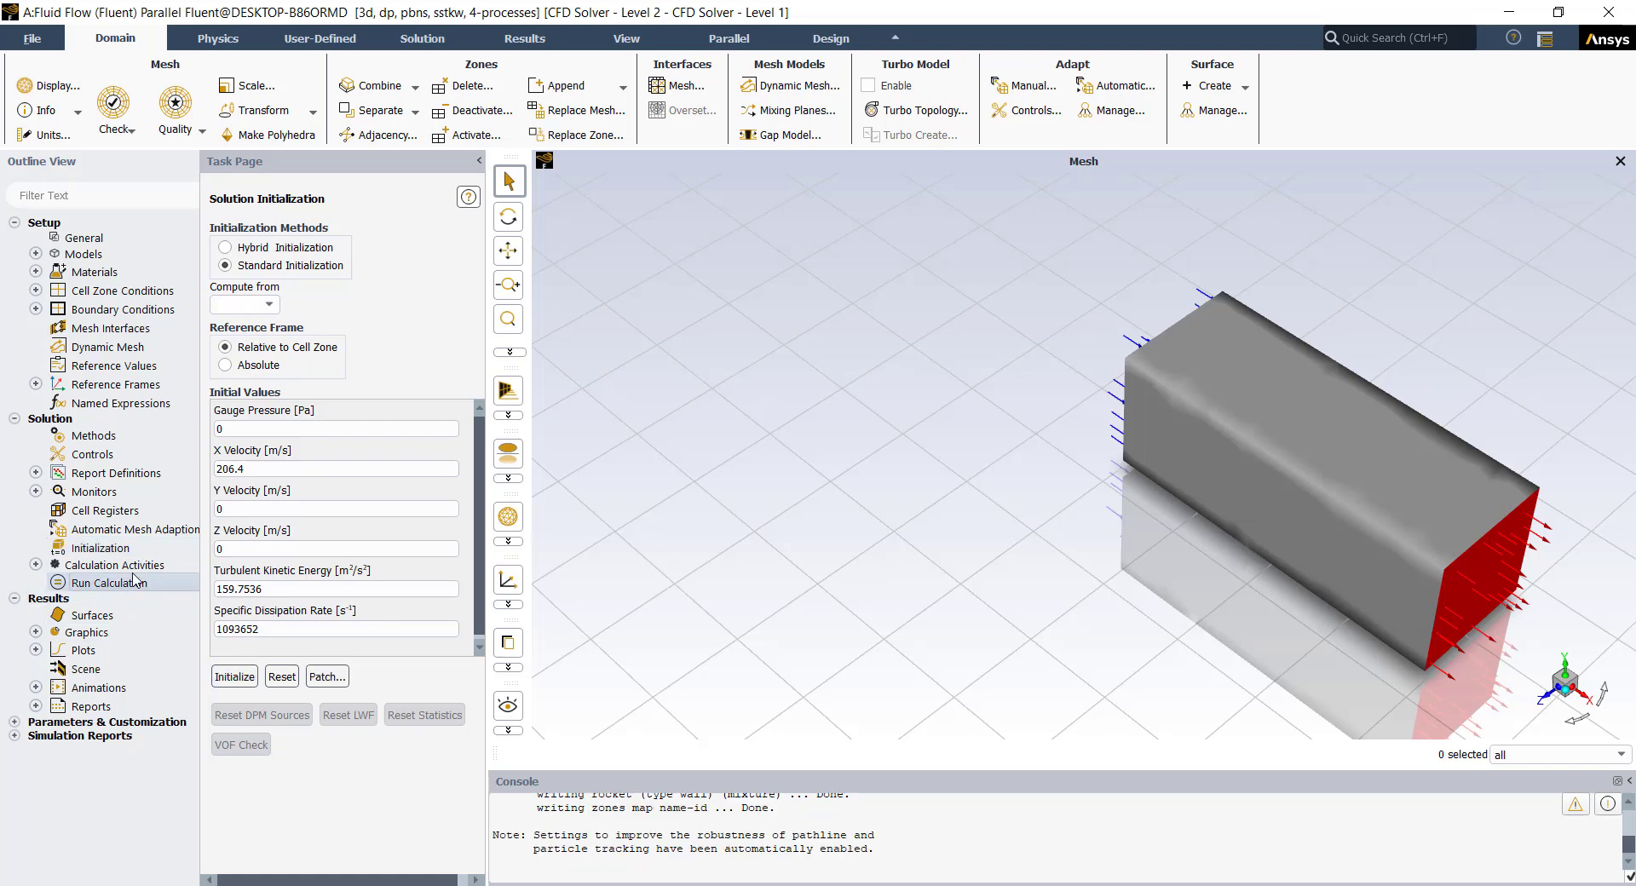
left_click(136, 582)
double_click(277, 309)
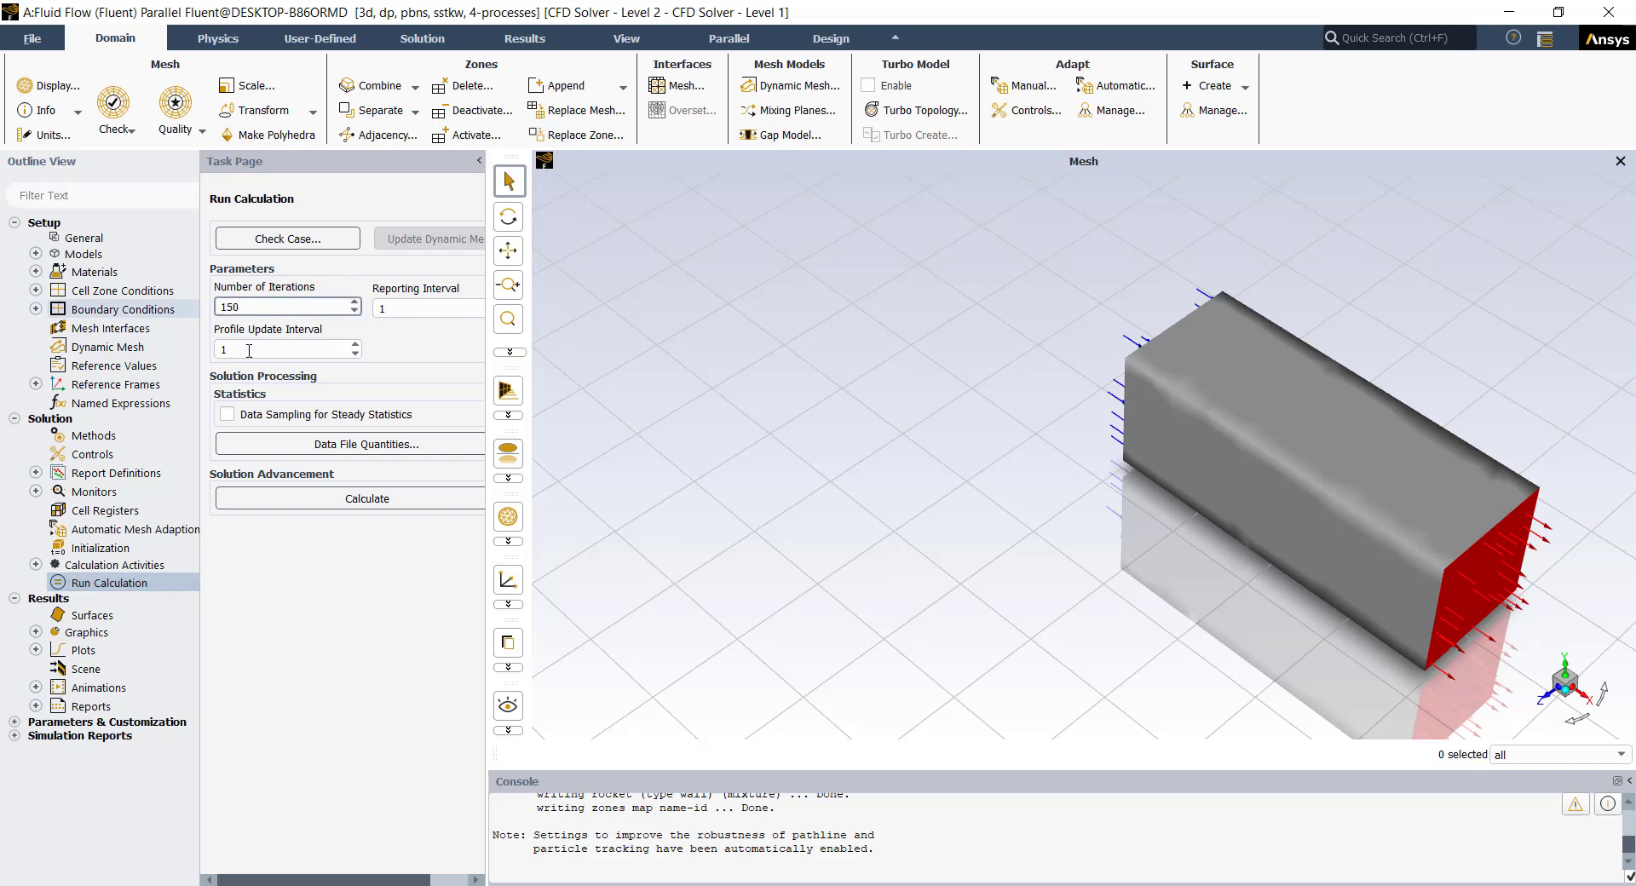
Calculate 150 iterations, switching between the Scaled Residuals and drag-force-rplot plots.
left_click(322, 504)
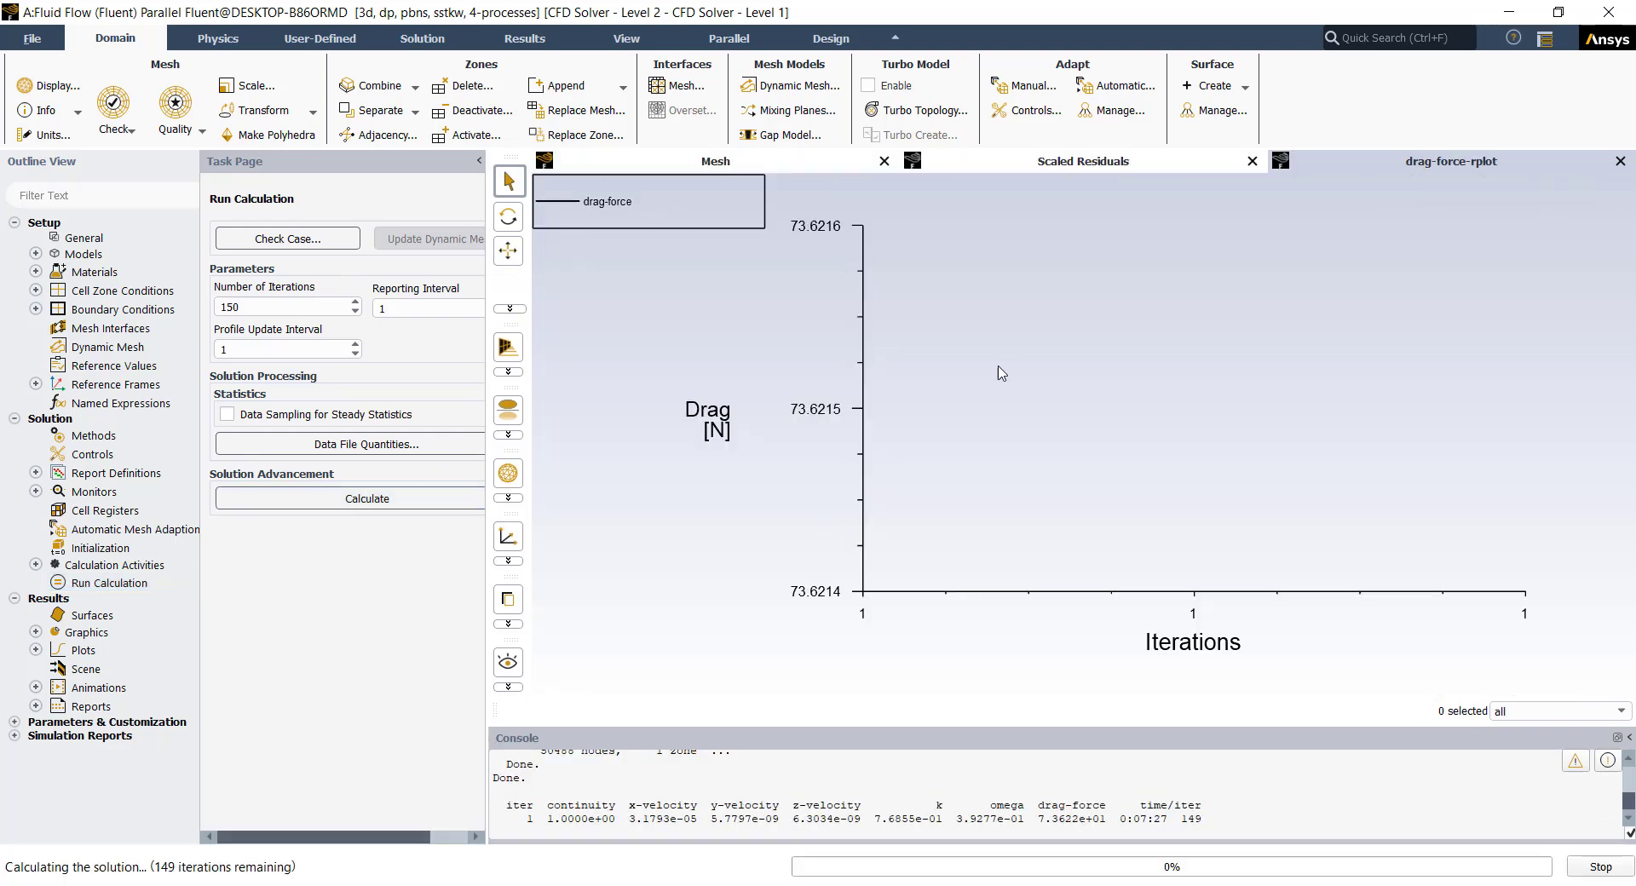
left_click(1085, 165)
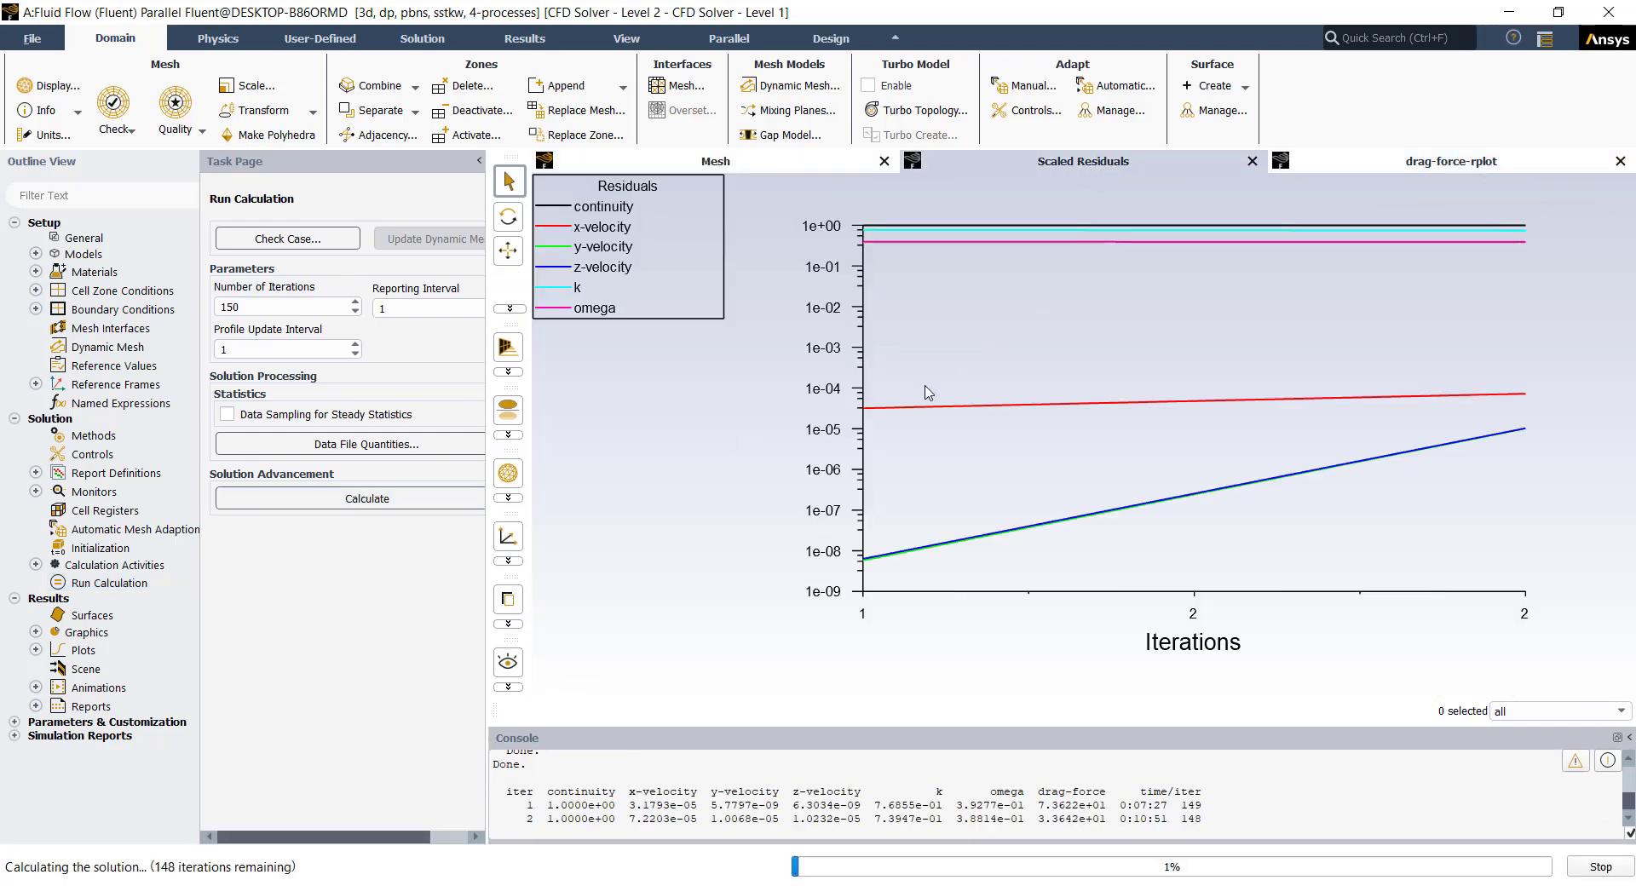
left_click(1392, 163)
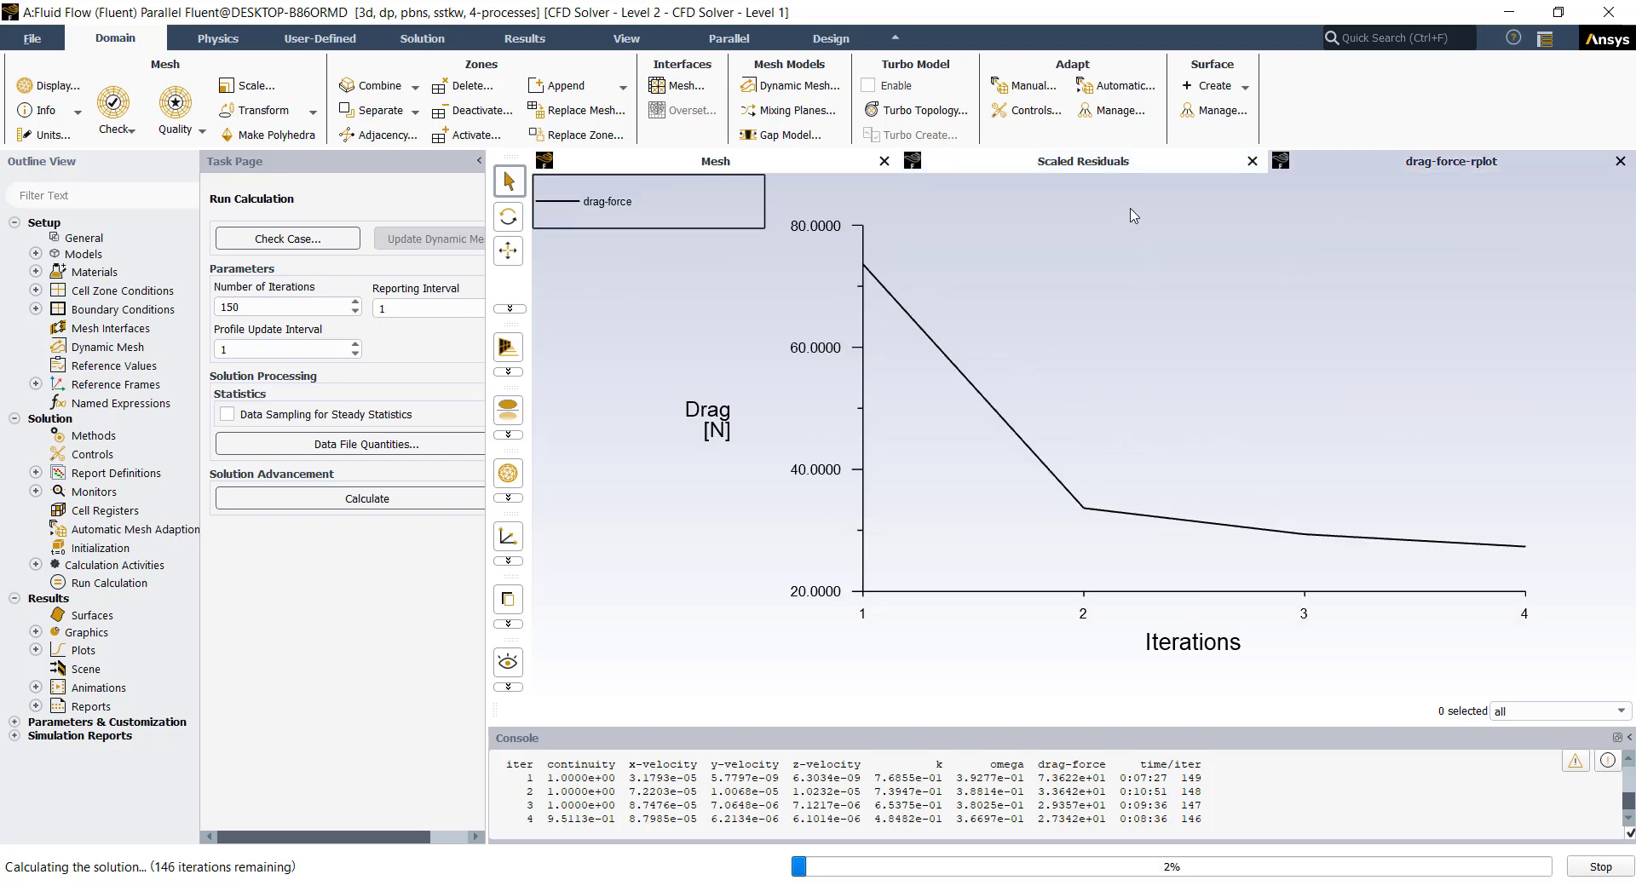
left_click(1086, 166)
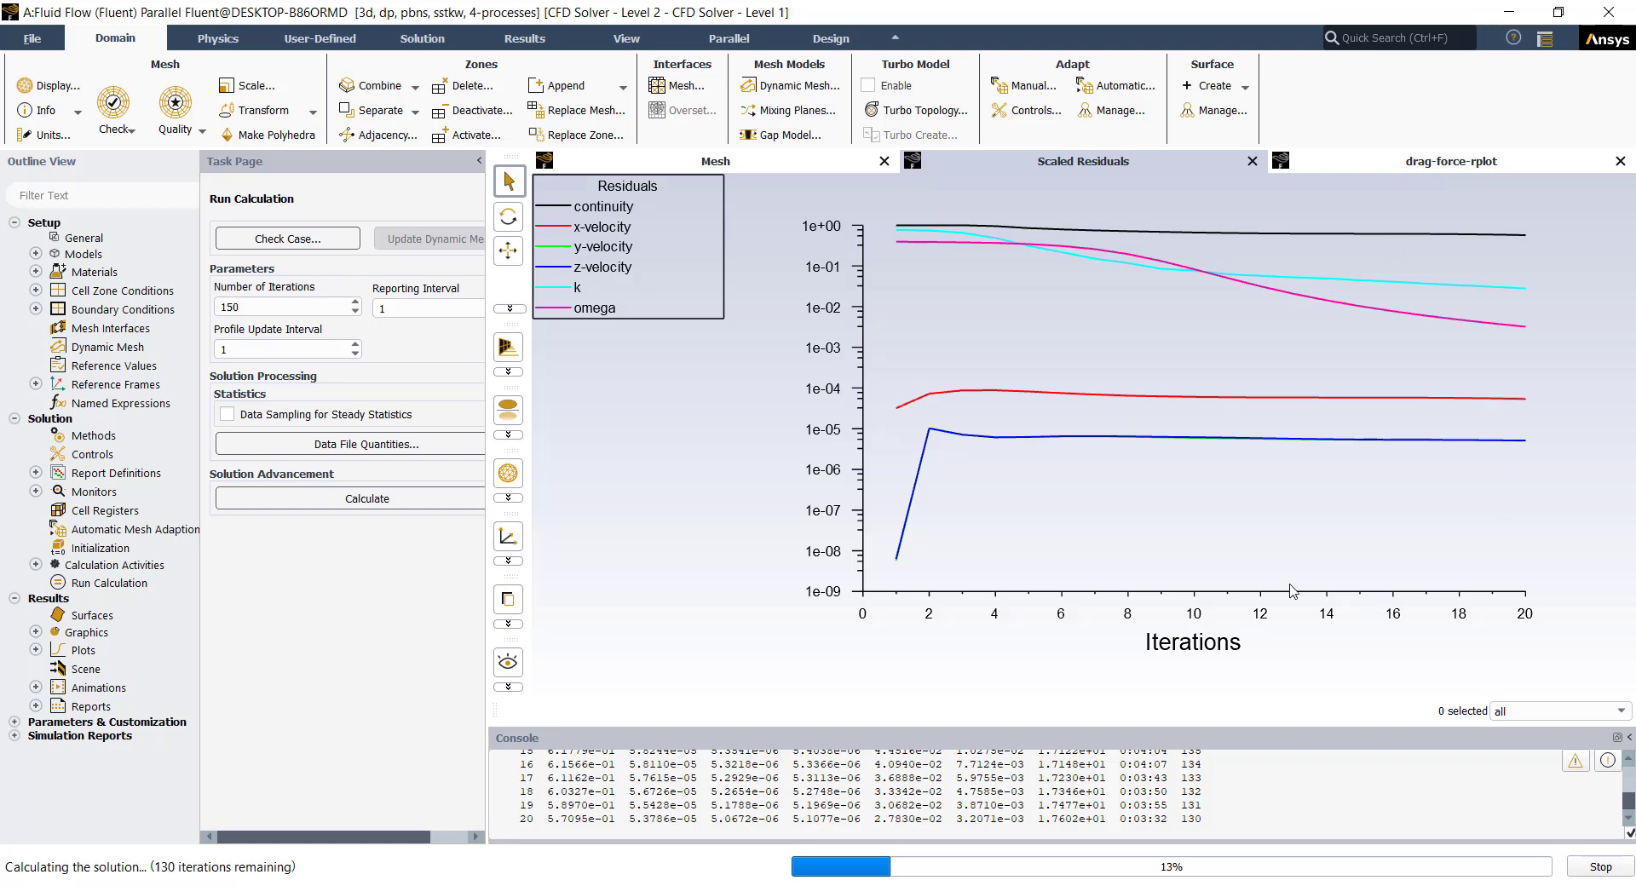
left_click(1419, 170)
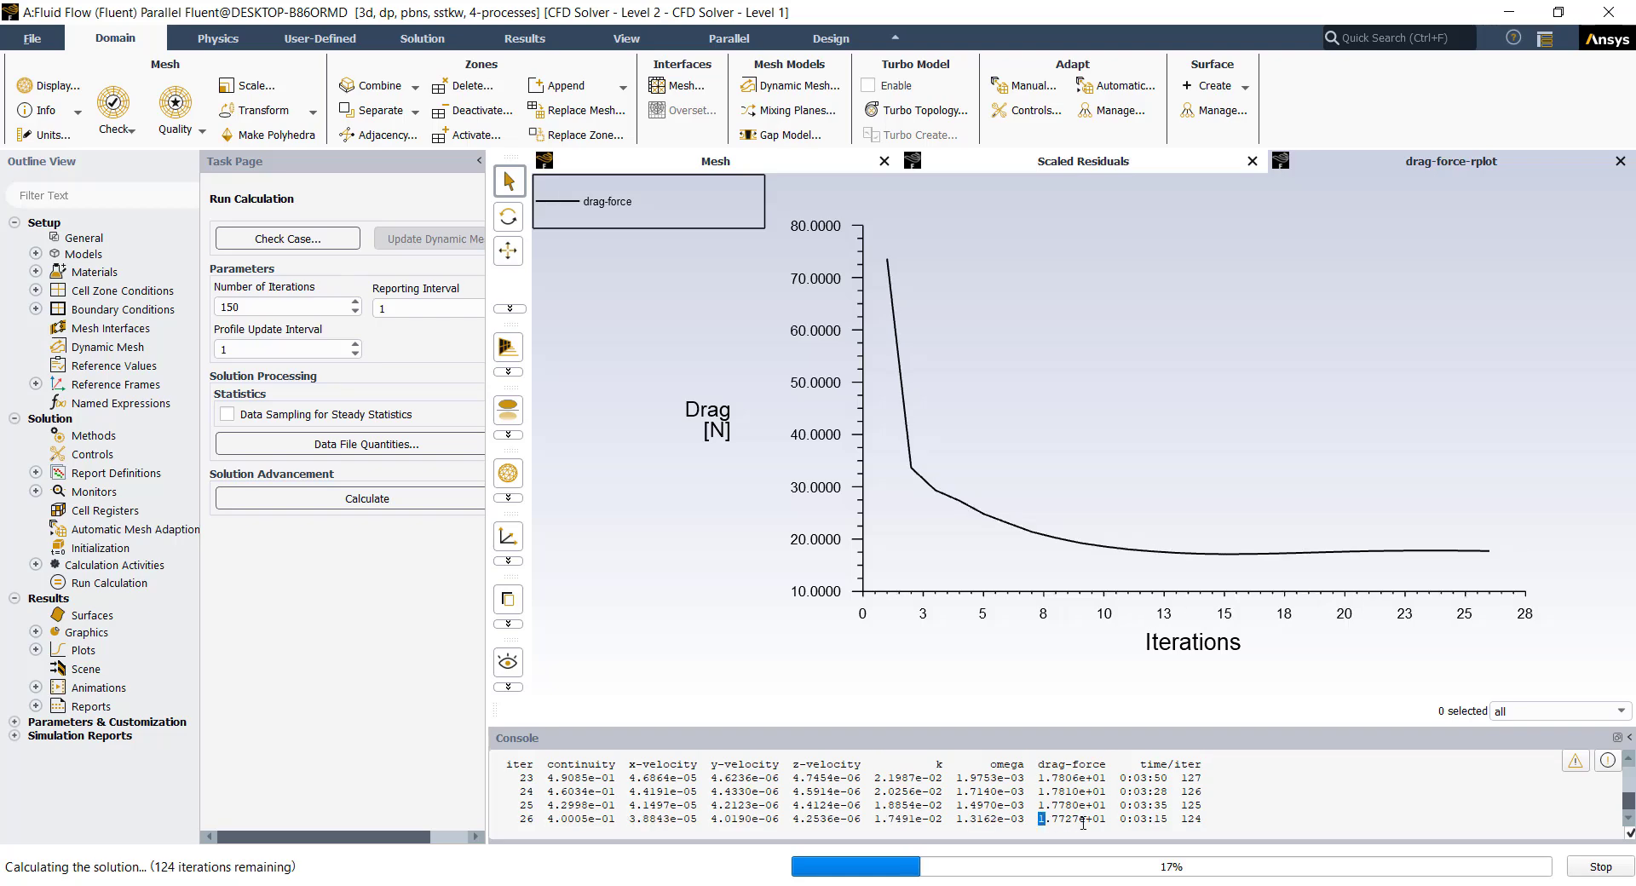
Read the latest drag force values in the console and dismiss the calculation-complete message.
left_click_drag(1083, 824, 1101, 821)
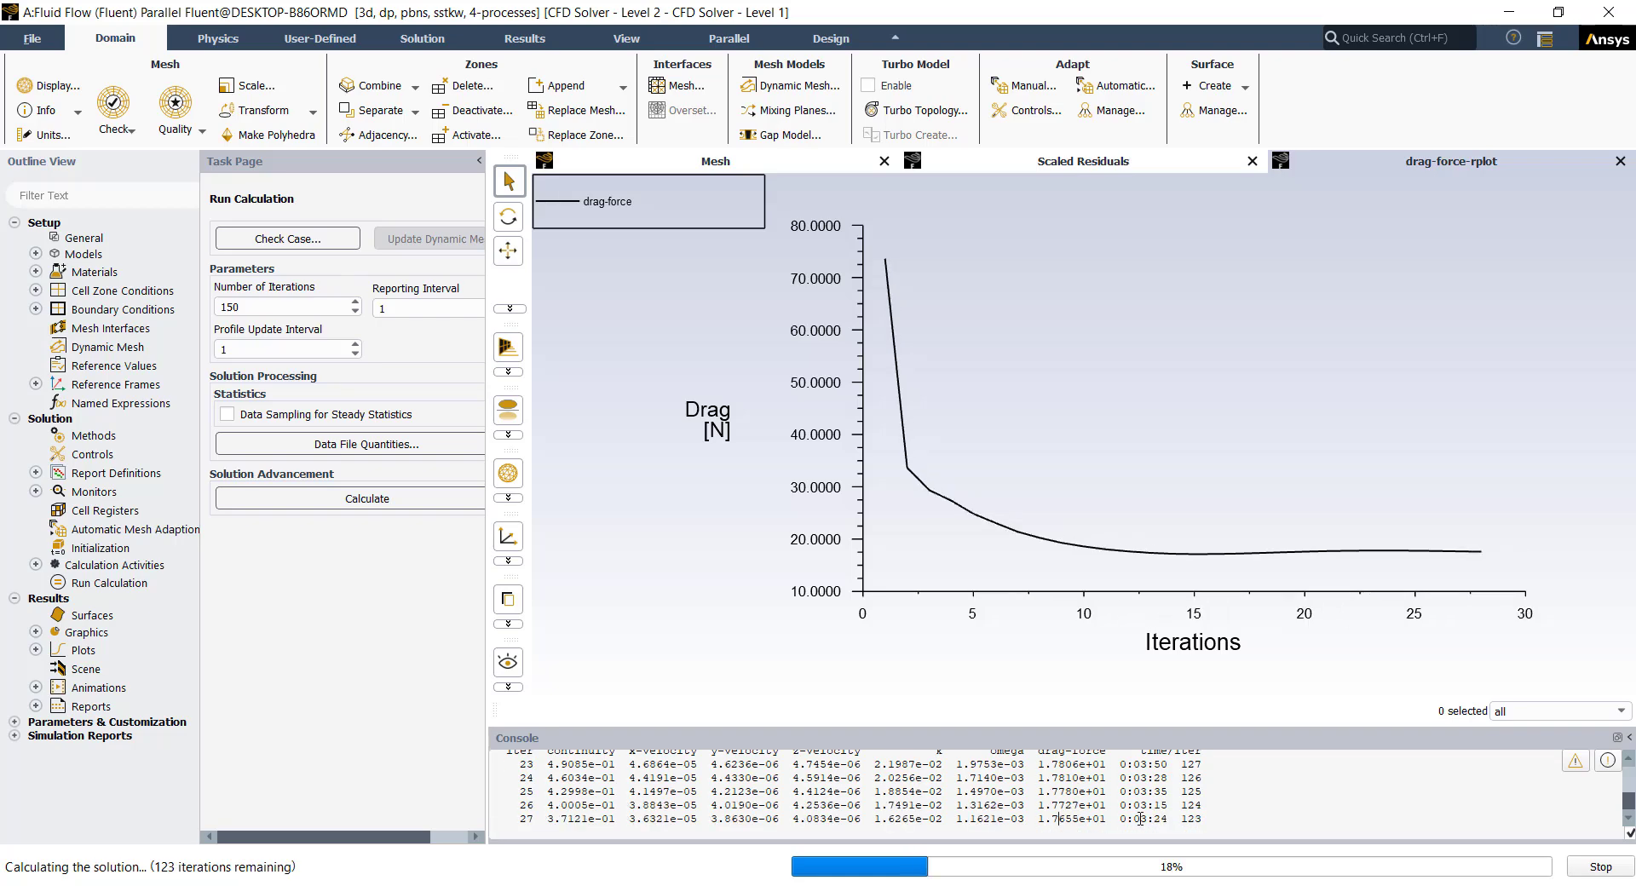
left_click_drag(1204, 818, 1080, 818)
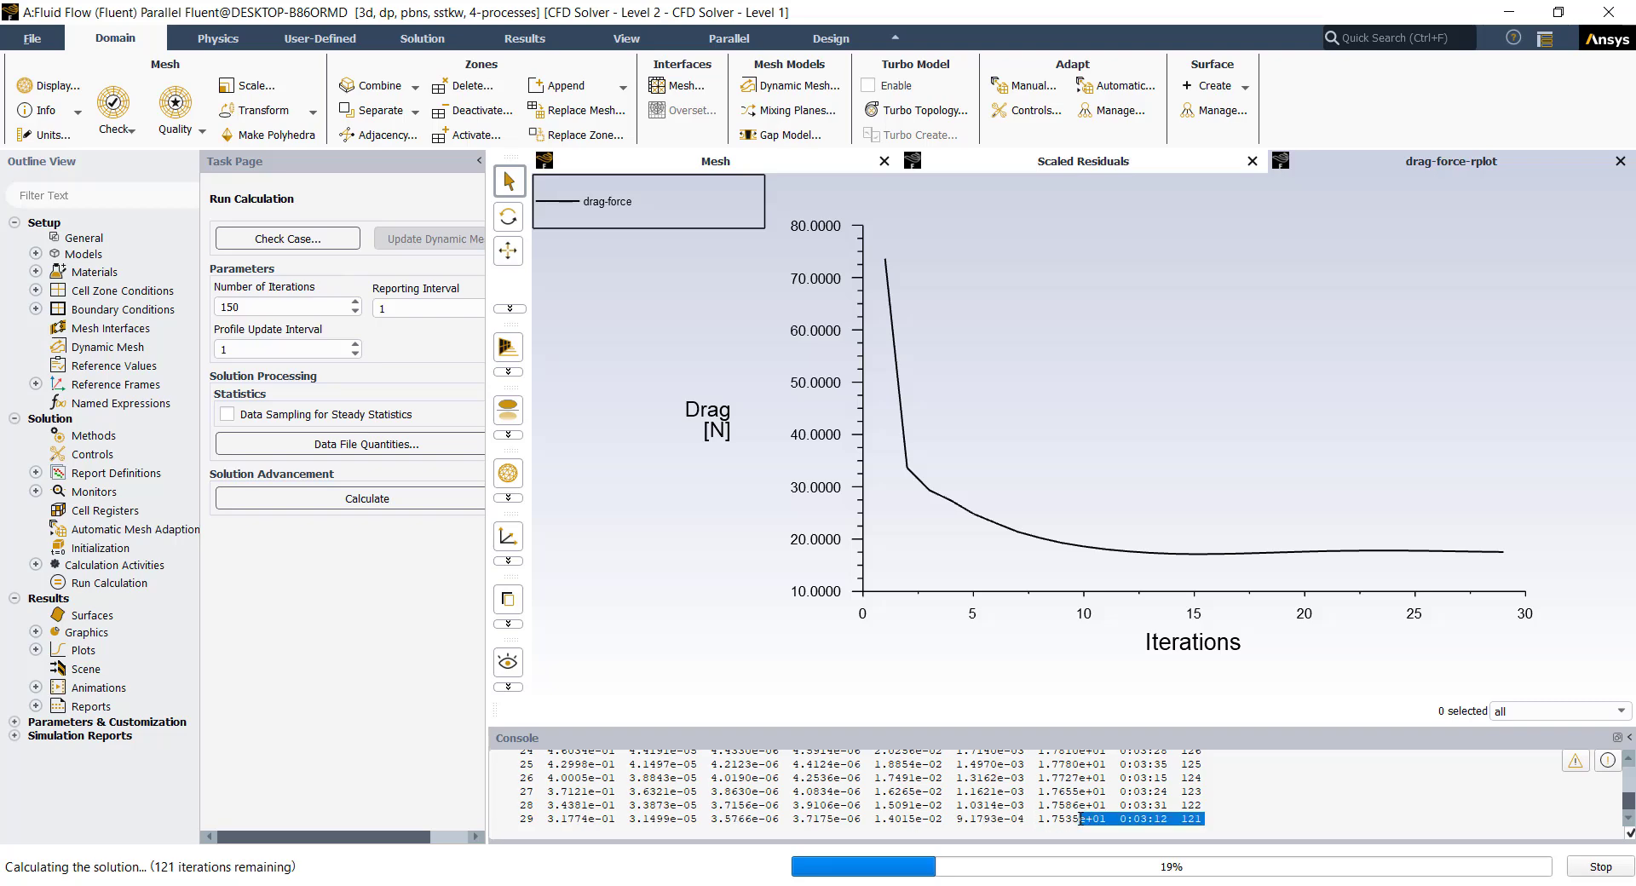
left_click(1055, 815)
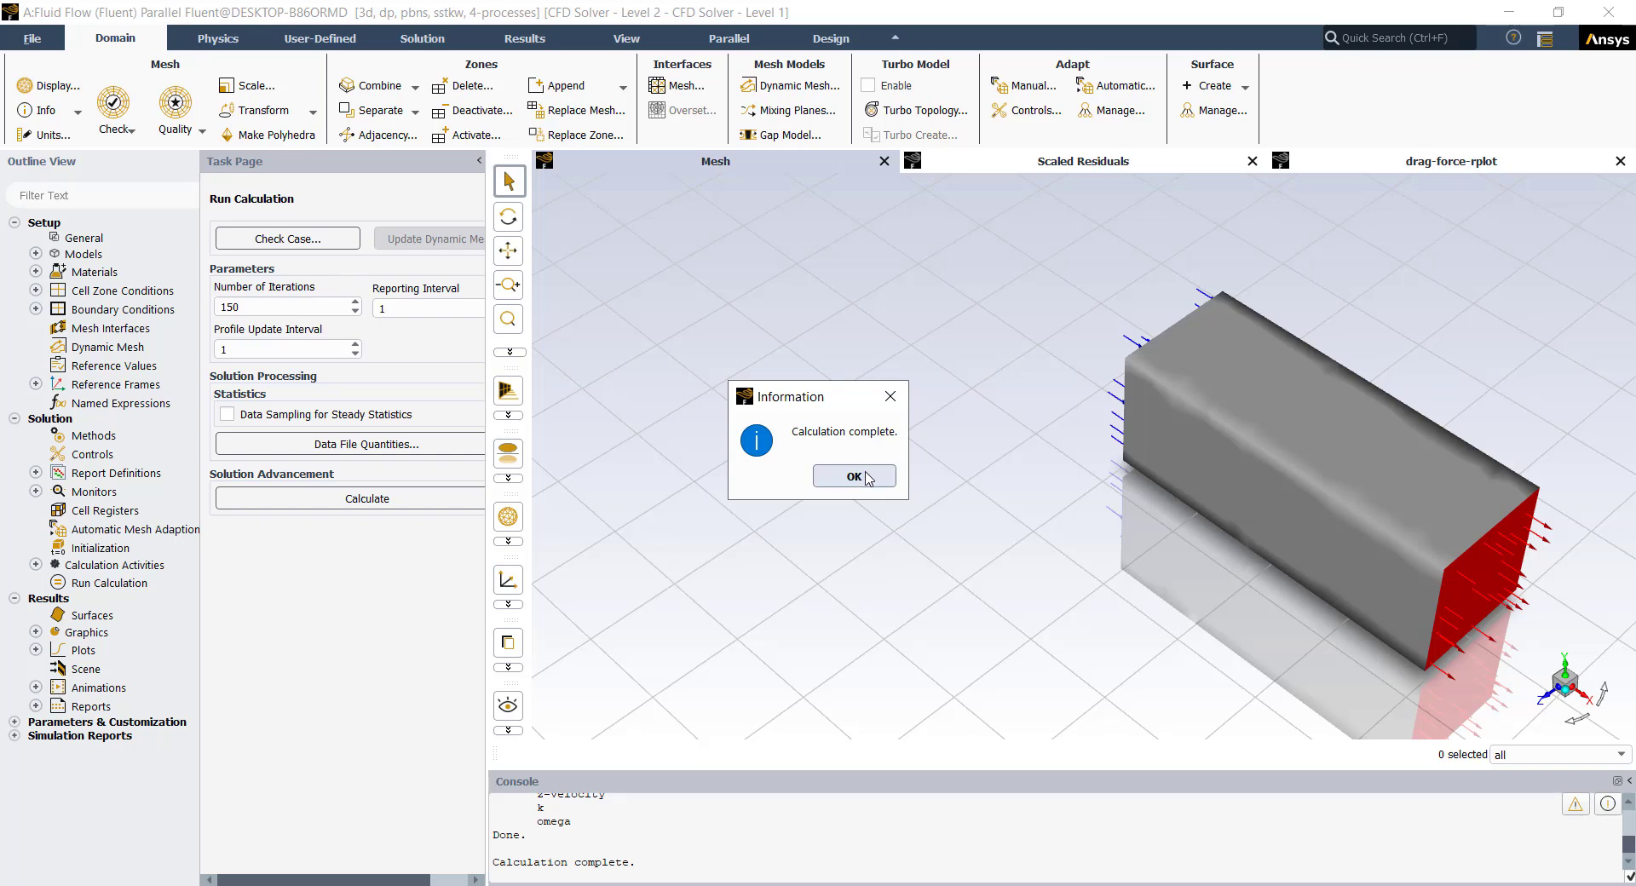
left_click(855, 475)
Check the final scaled residuals and the drag force history levelling off near 18 N.
left_click(1036, 164)
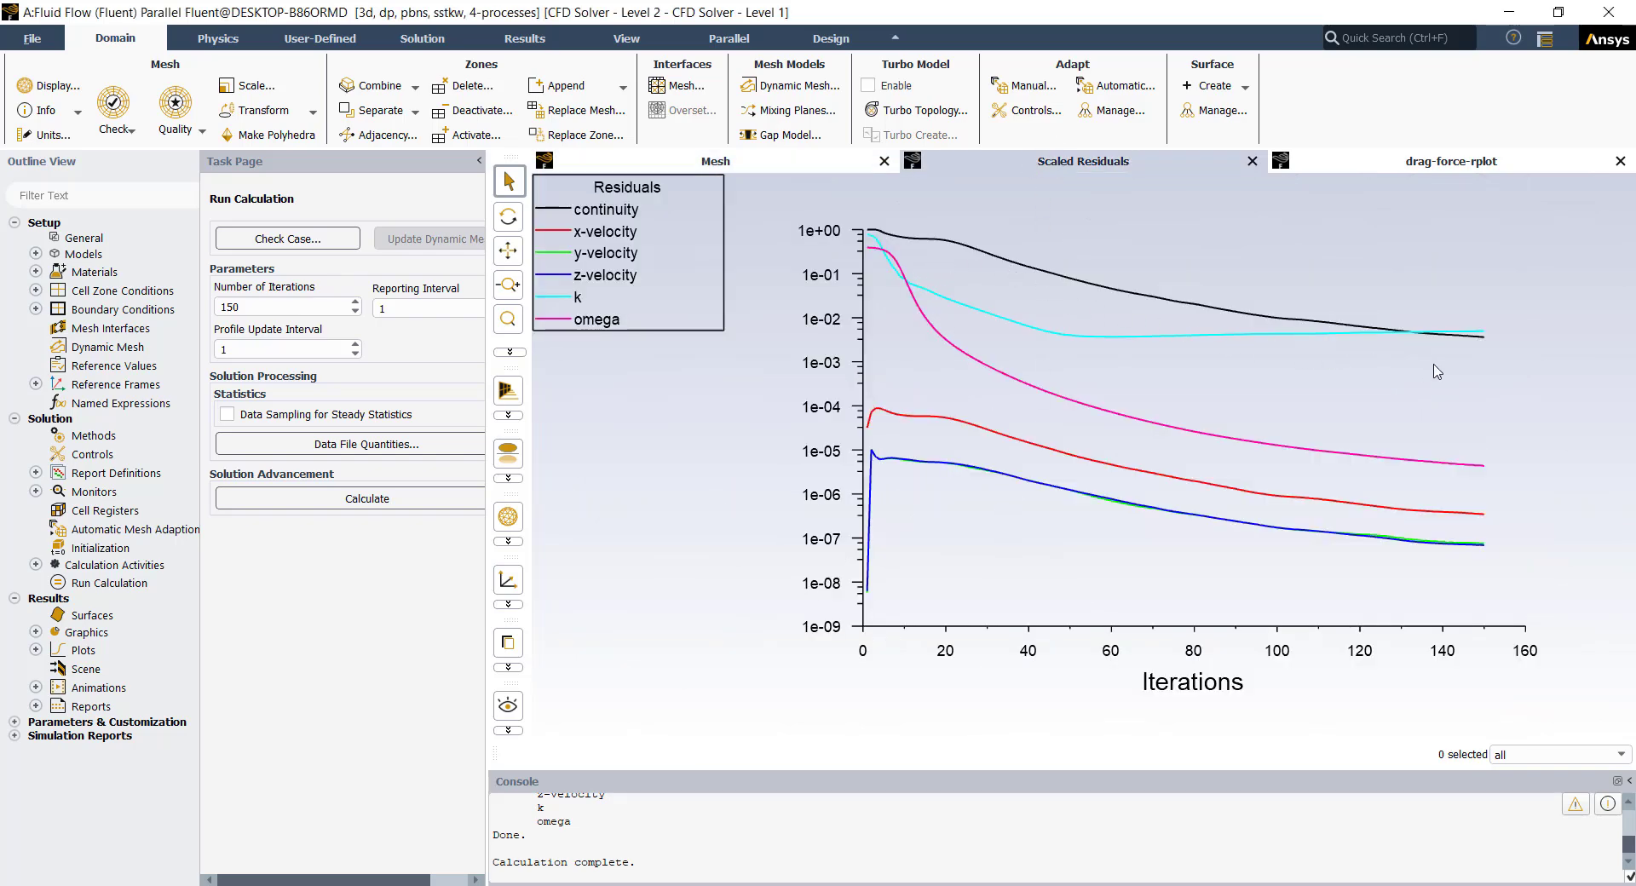
left_click(1427, 165)
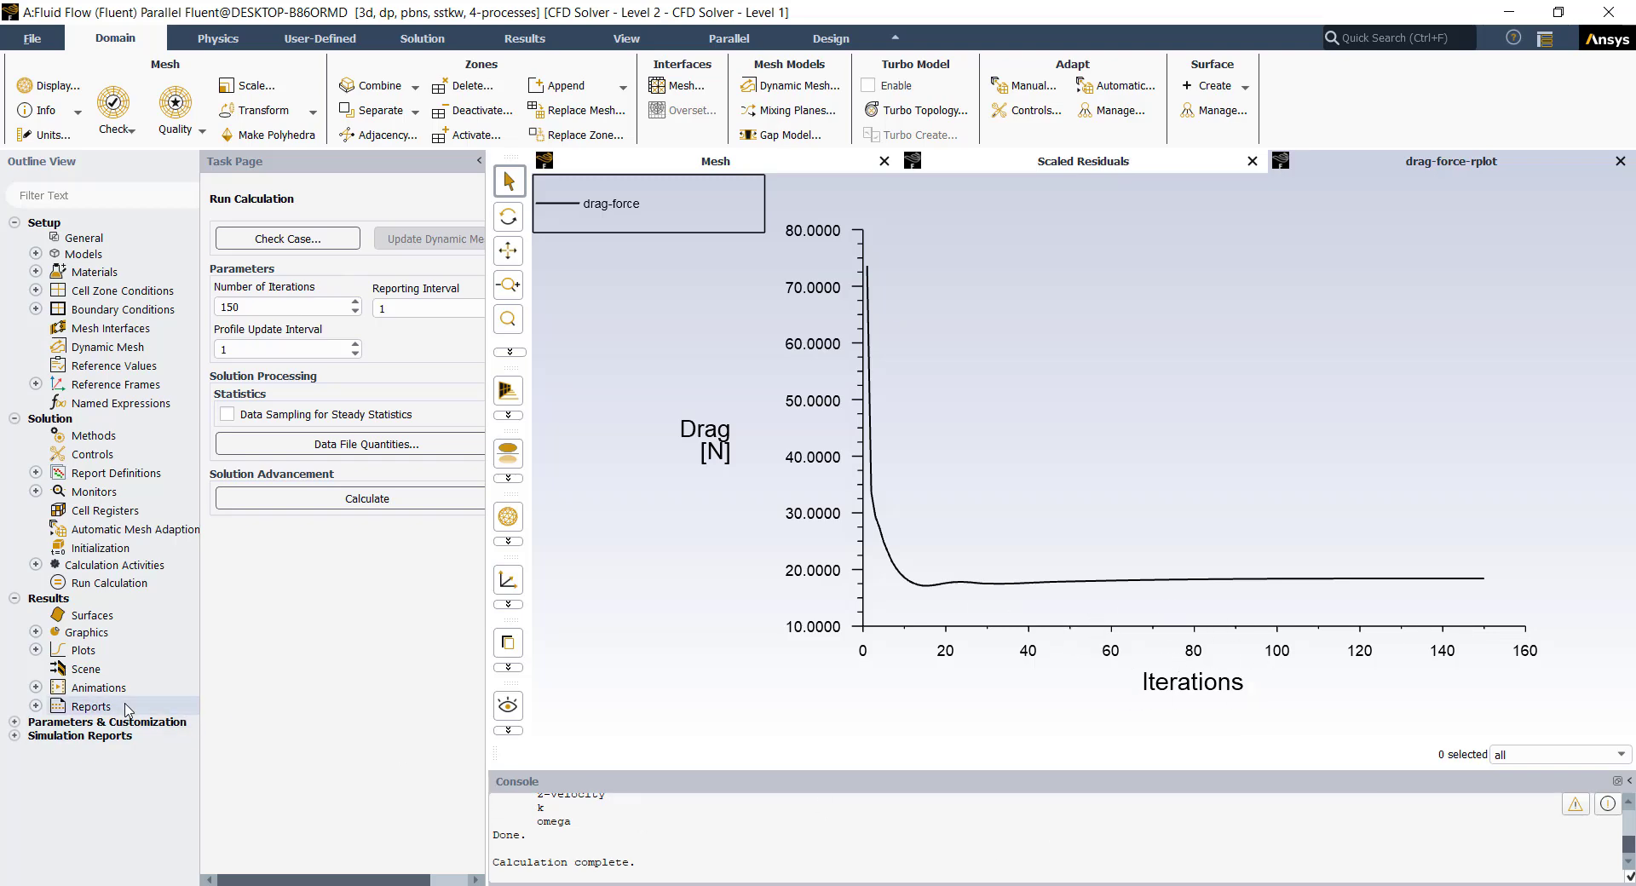
Print a Forces report for the rocket wall zone.
double_click(94, 707)
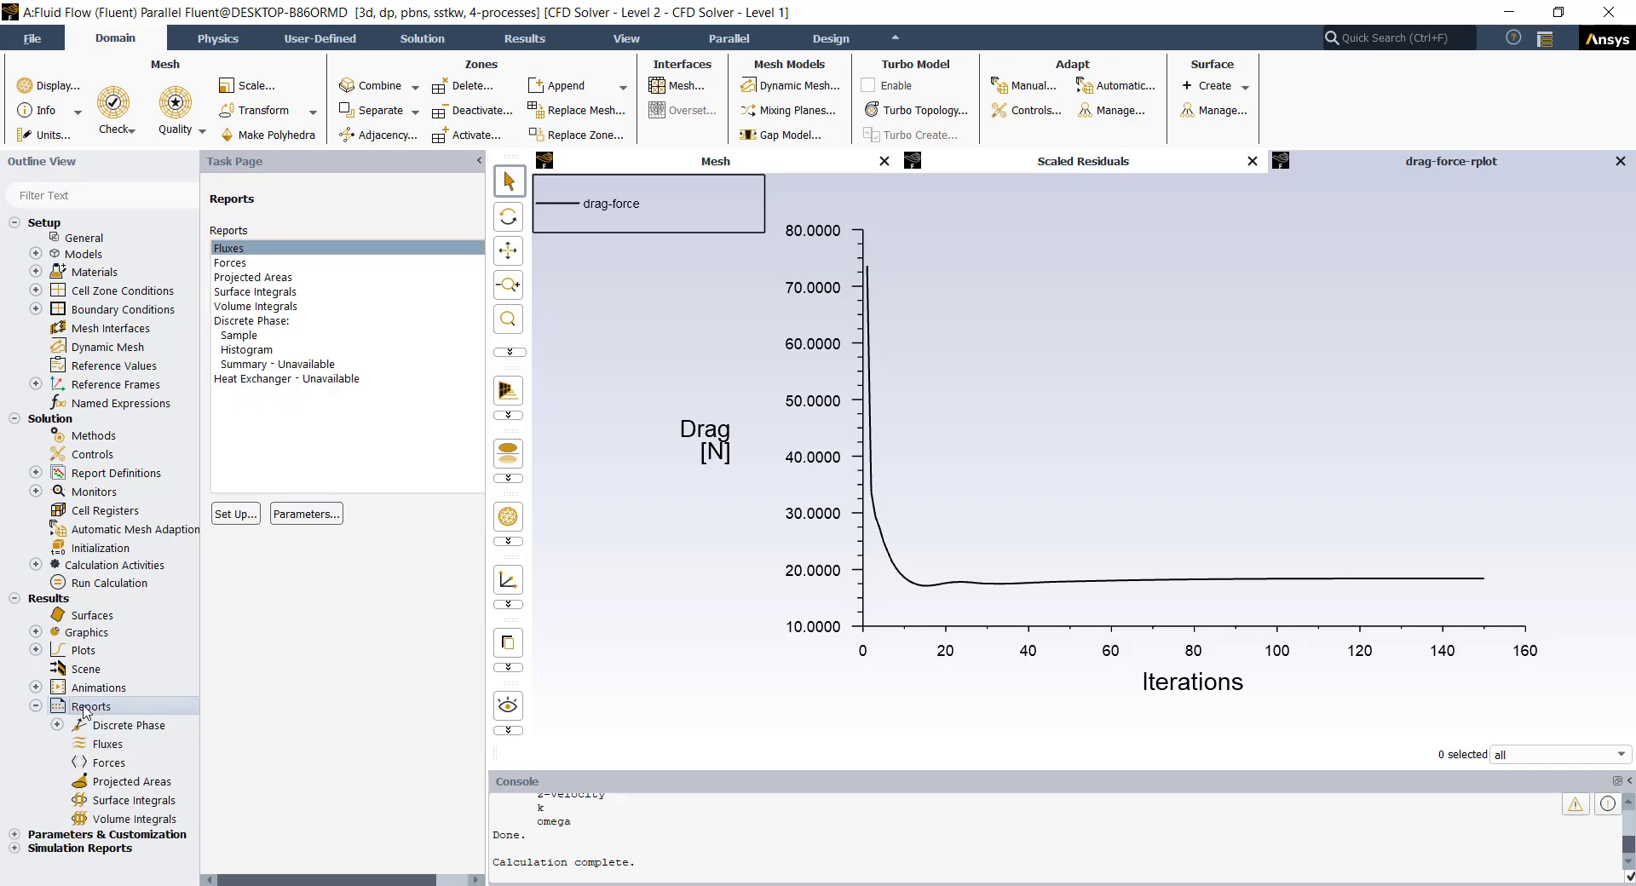
double_click(257, 264)
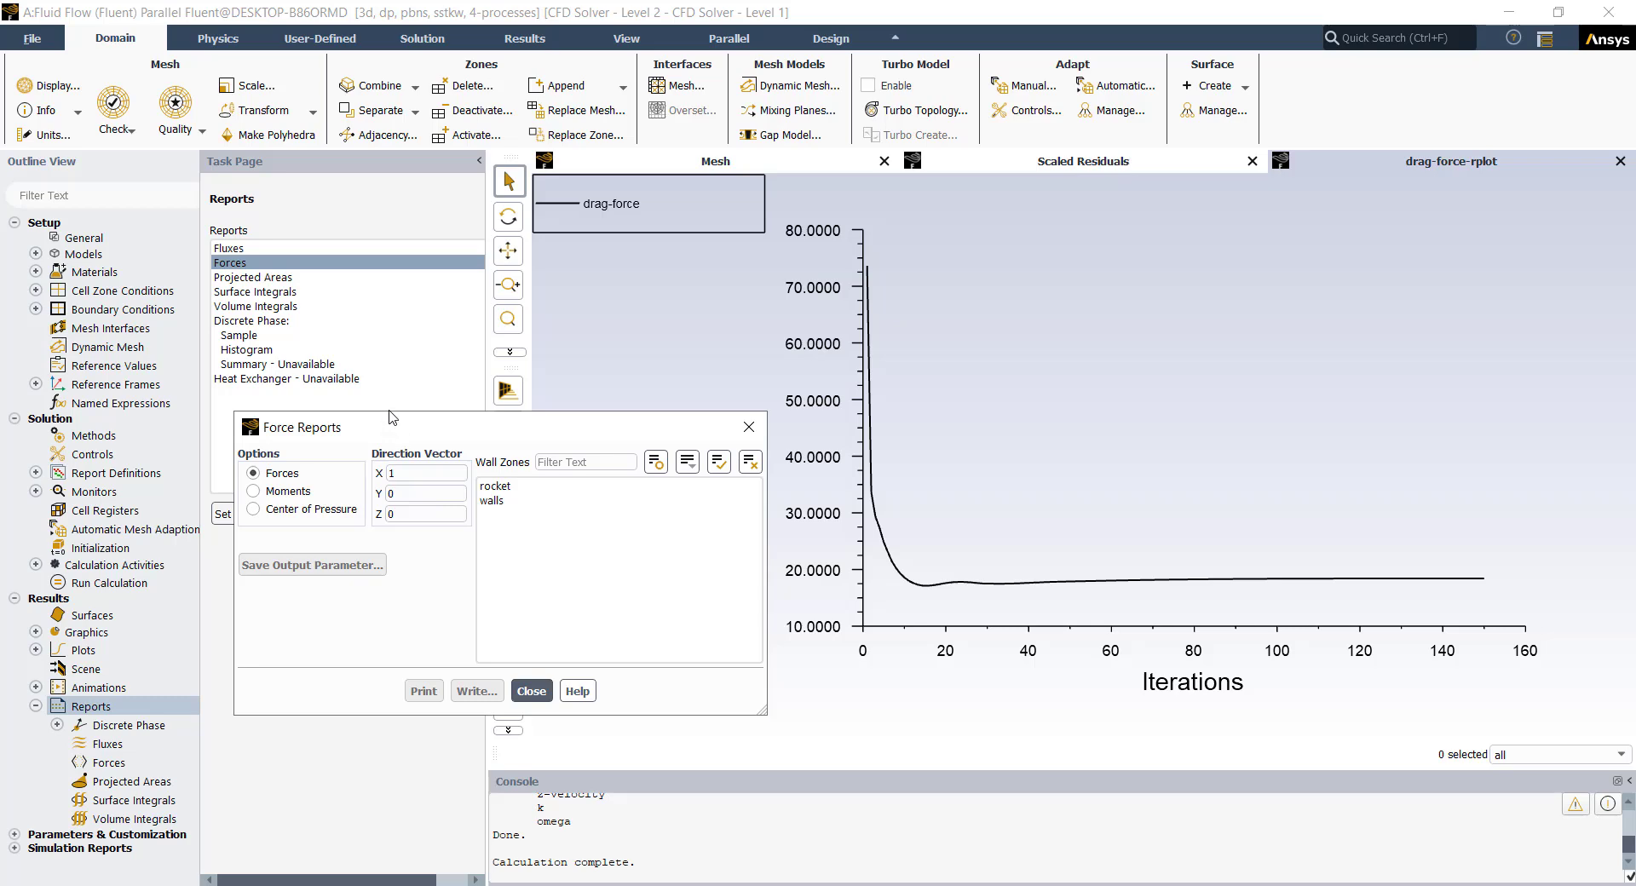
left_click_drag(401, 427, 368, 167)
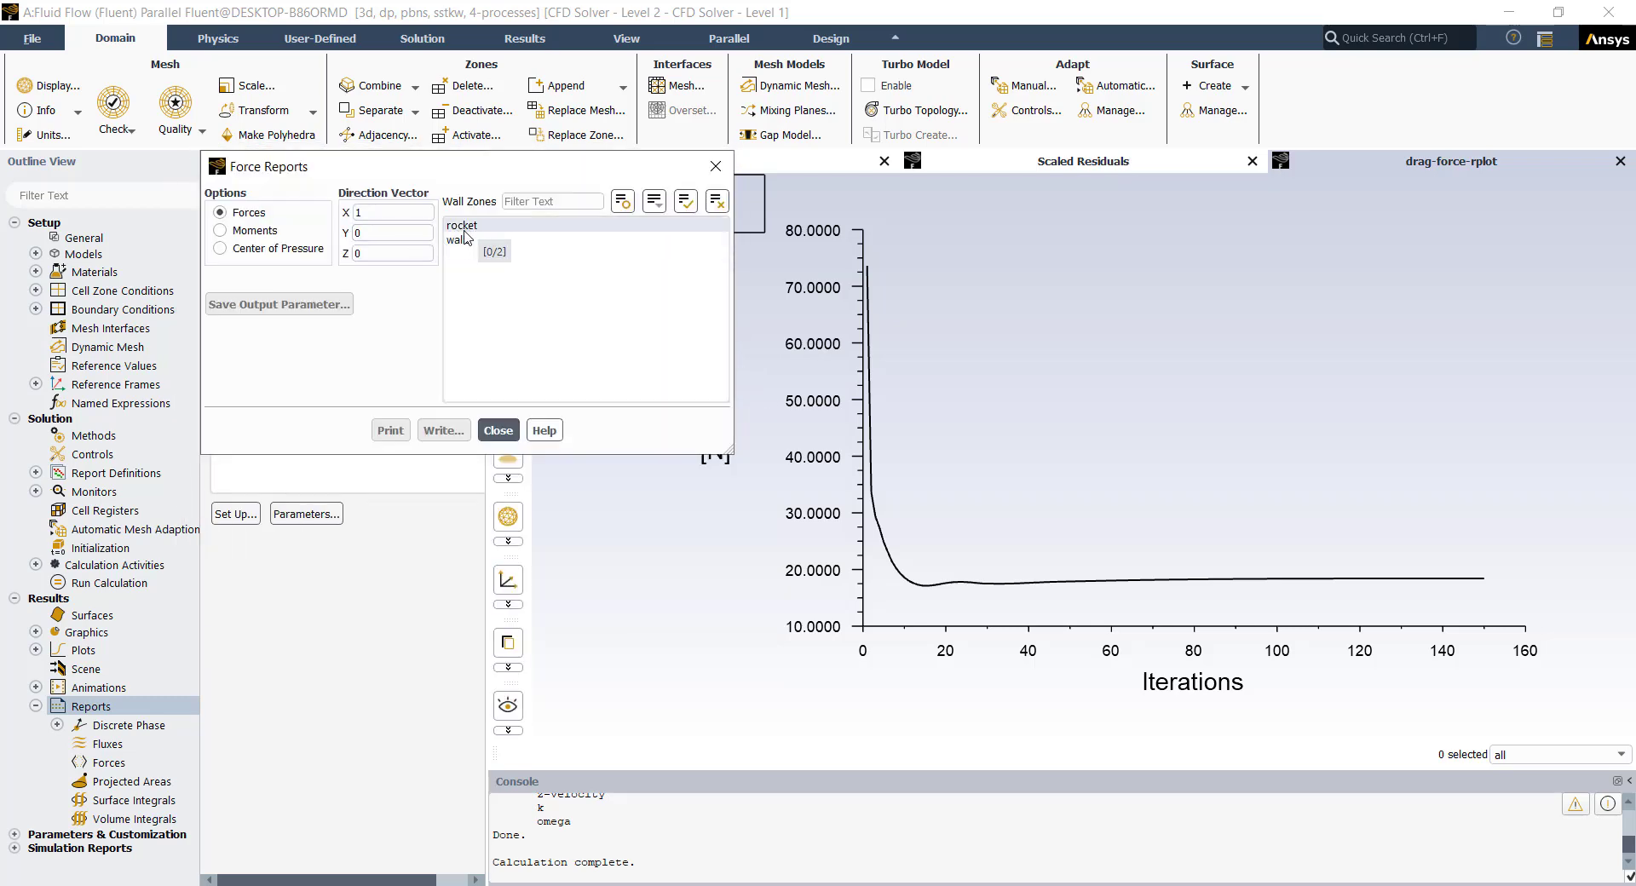
left_click(469, 227)
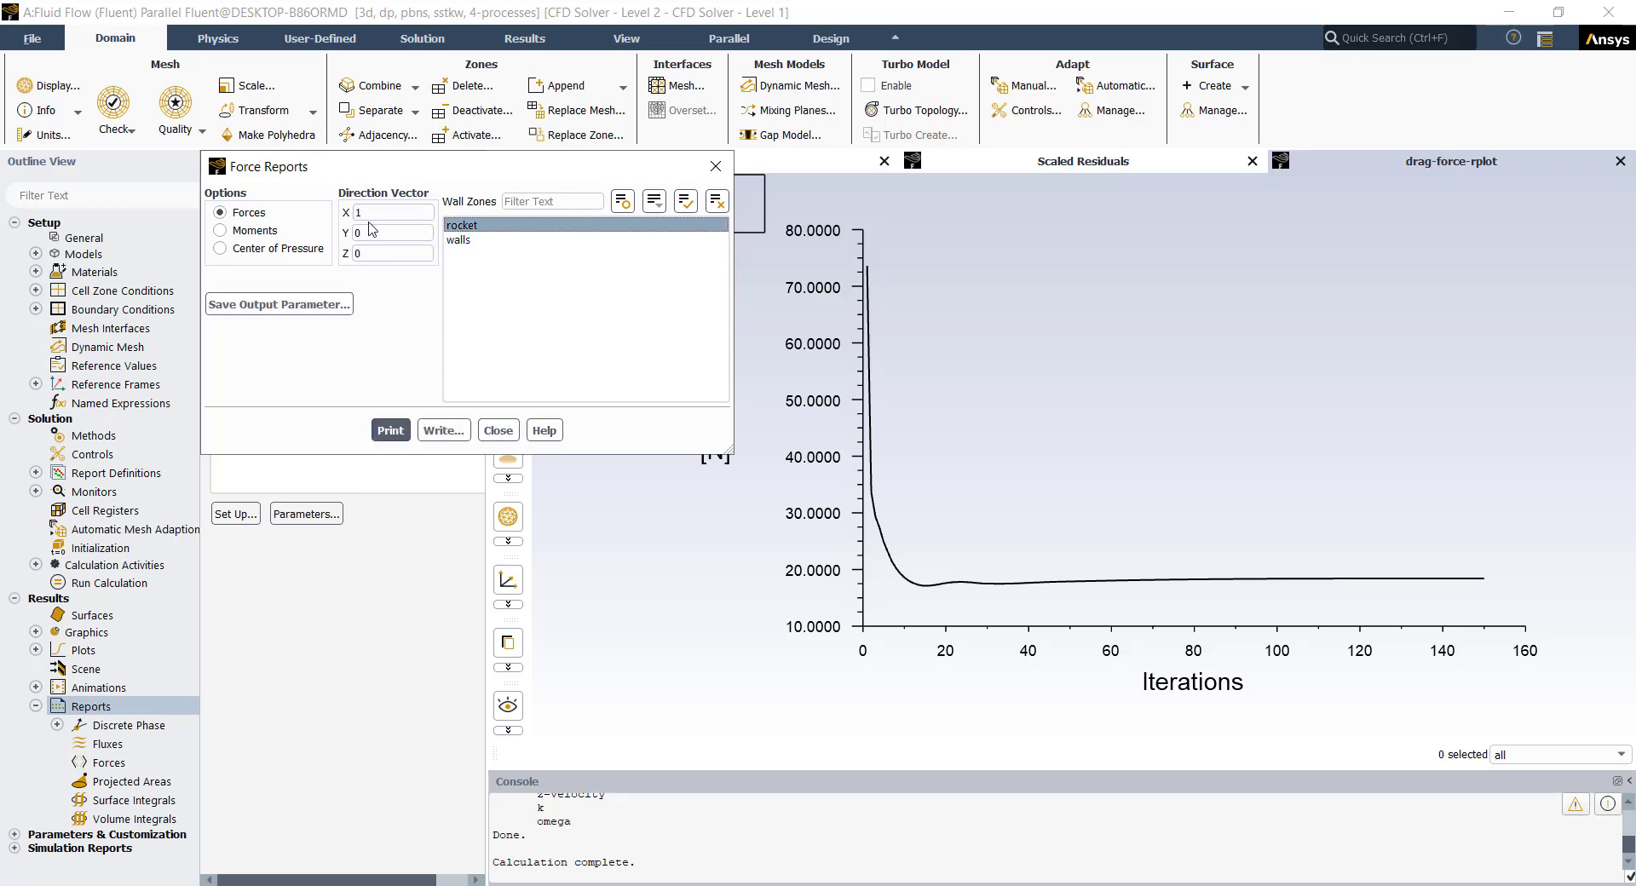
left_click(389, 432)
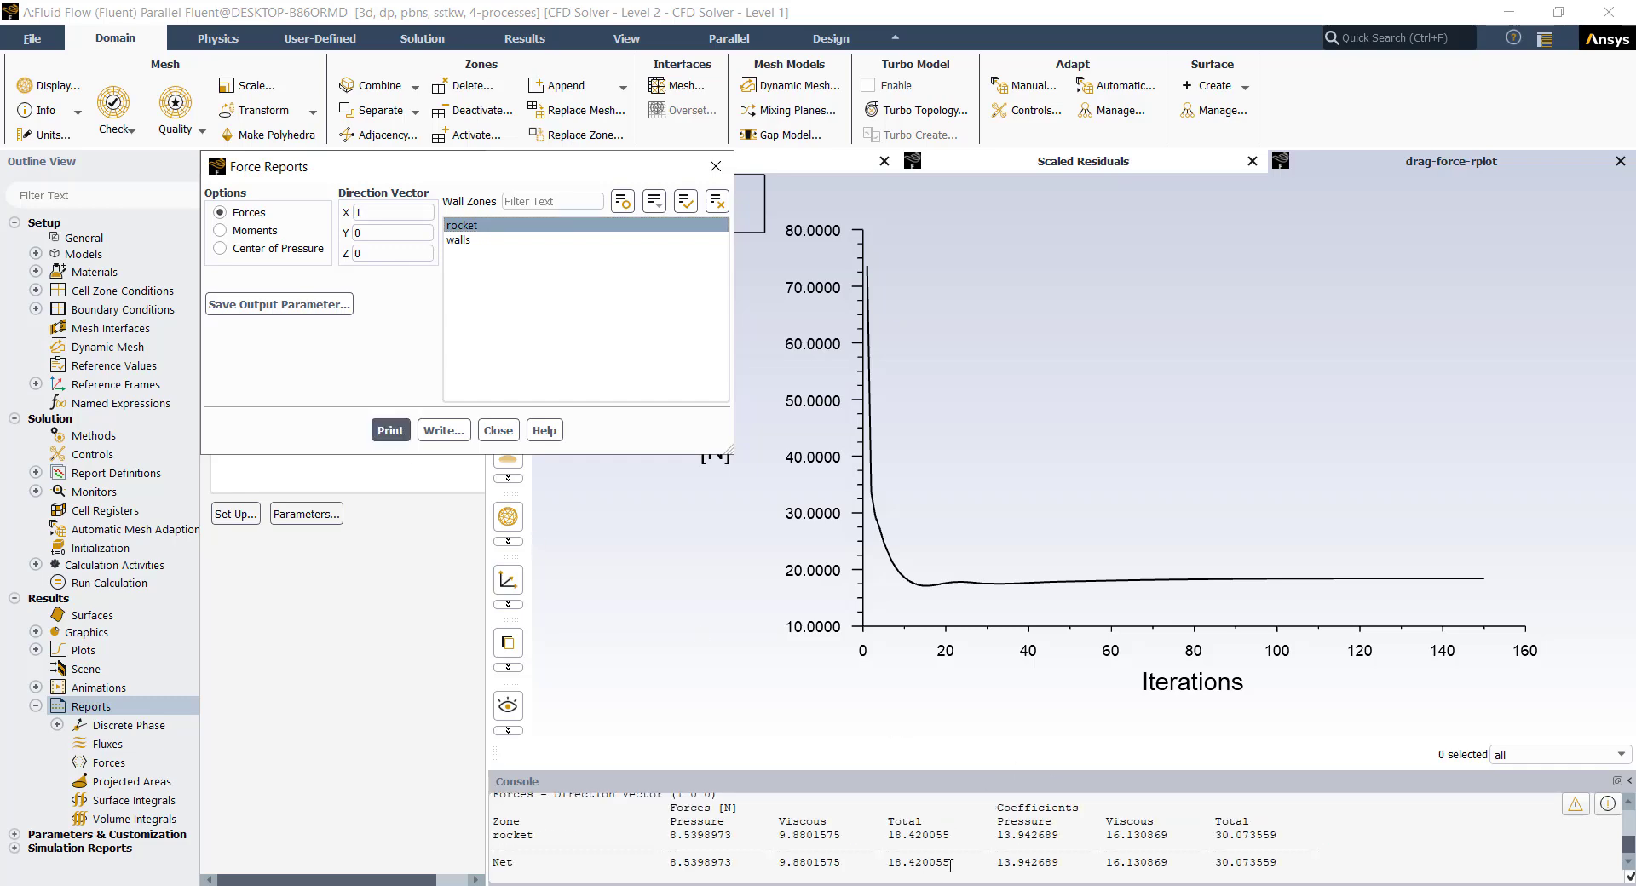
Highlight the 18.420055 N net total force in the console, then close the report window.
left_click_drag(950, 866, 894, 862)
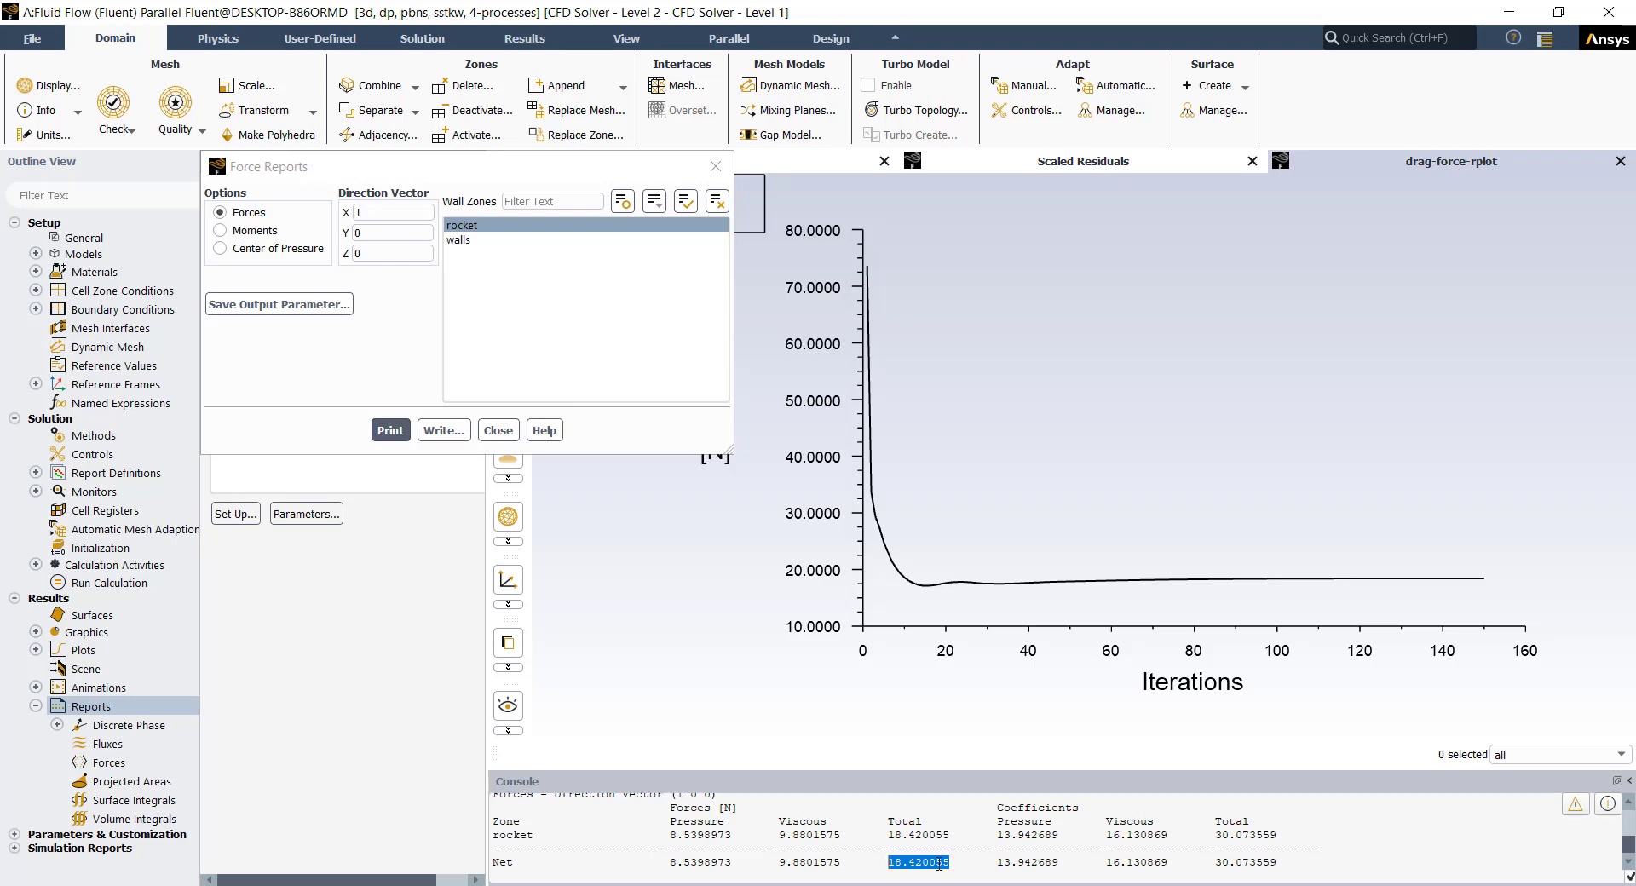
double_click(727, 807)
left_click_drag(890, 863, 953, 863)
left_click(937, 847)
left_click_drag(890, 863, 954, 863)
left_click(953, 855)
left_click_drag(947, 864, 898, 864)
left_click(892, 833)
Close the force report and open the Fluid Flow system's Results cell in CFD-Post.
left_click(498, 431)
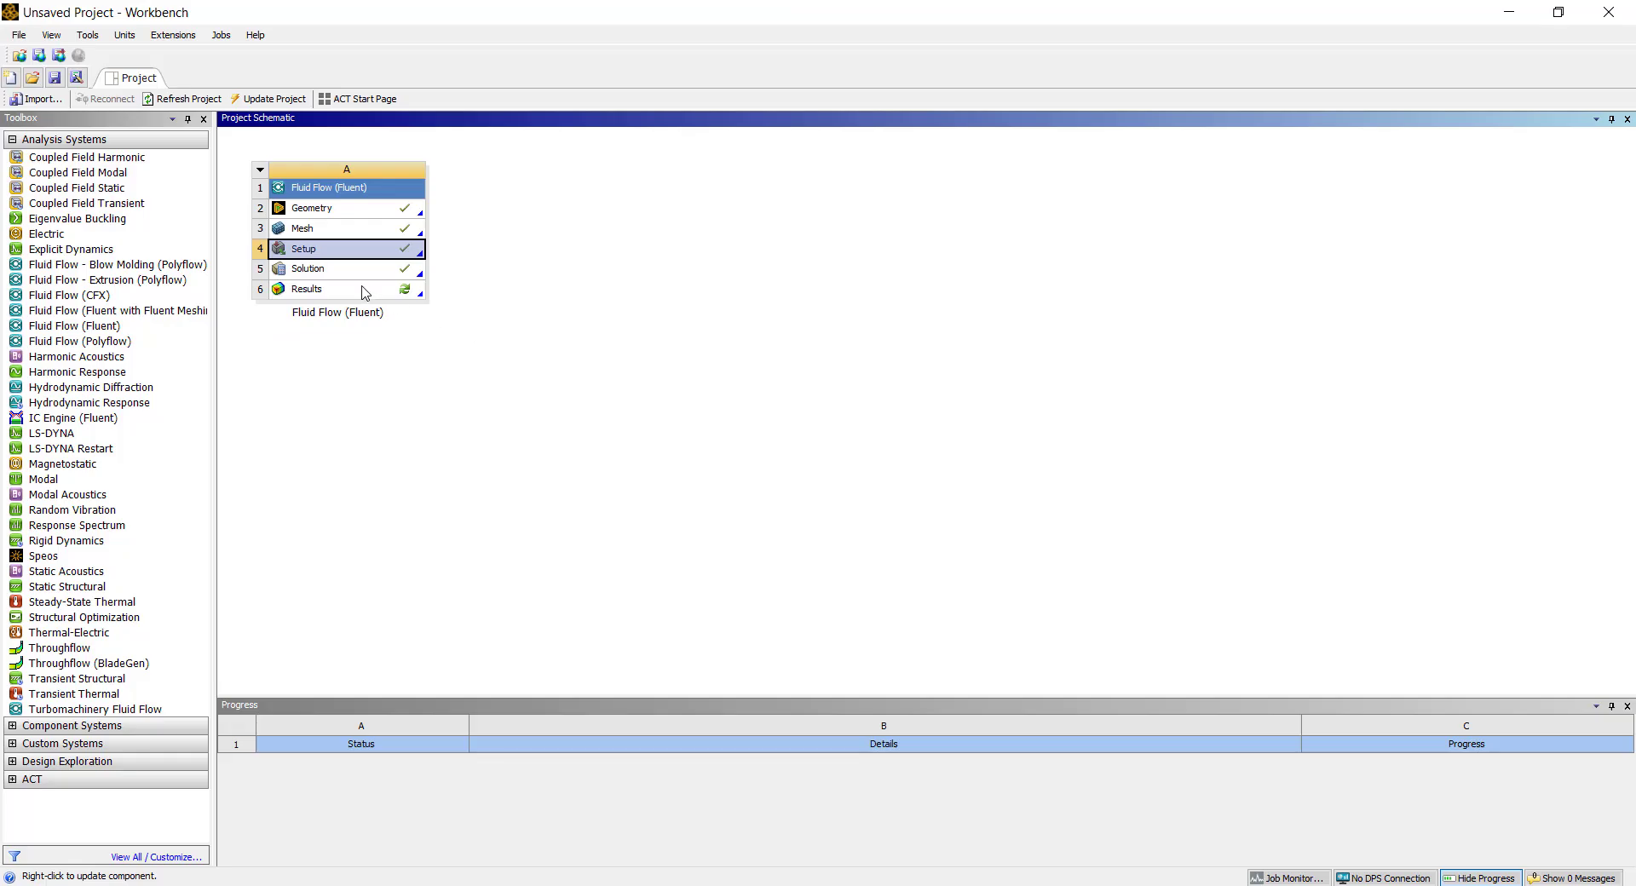
right_click(362, 288)
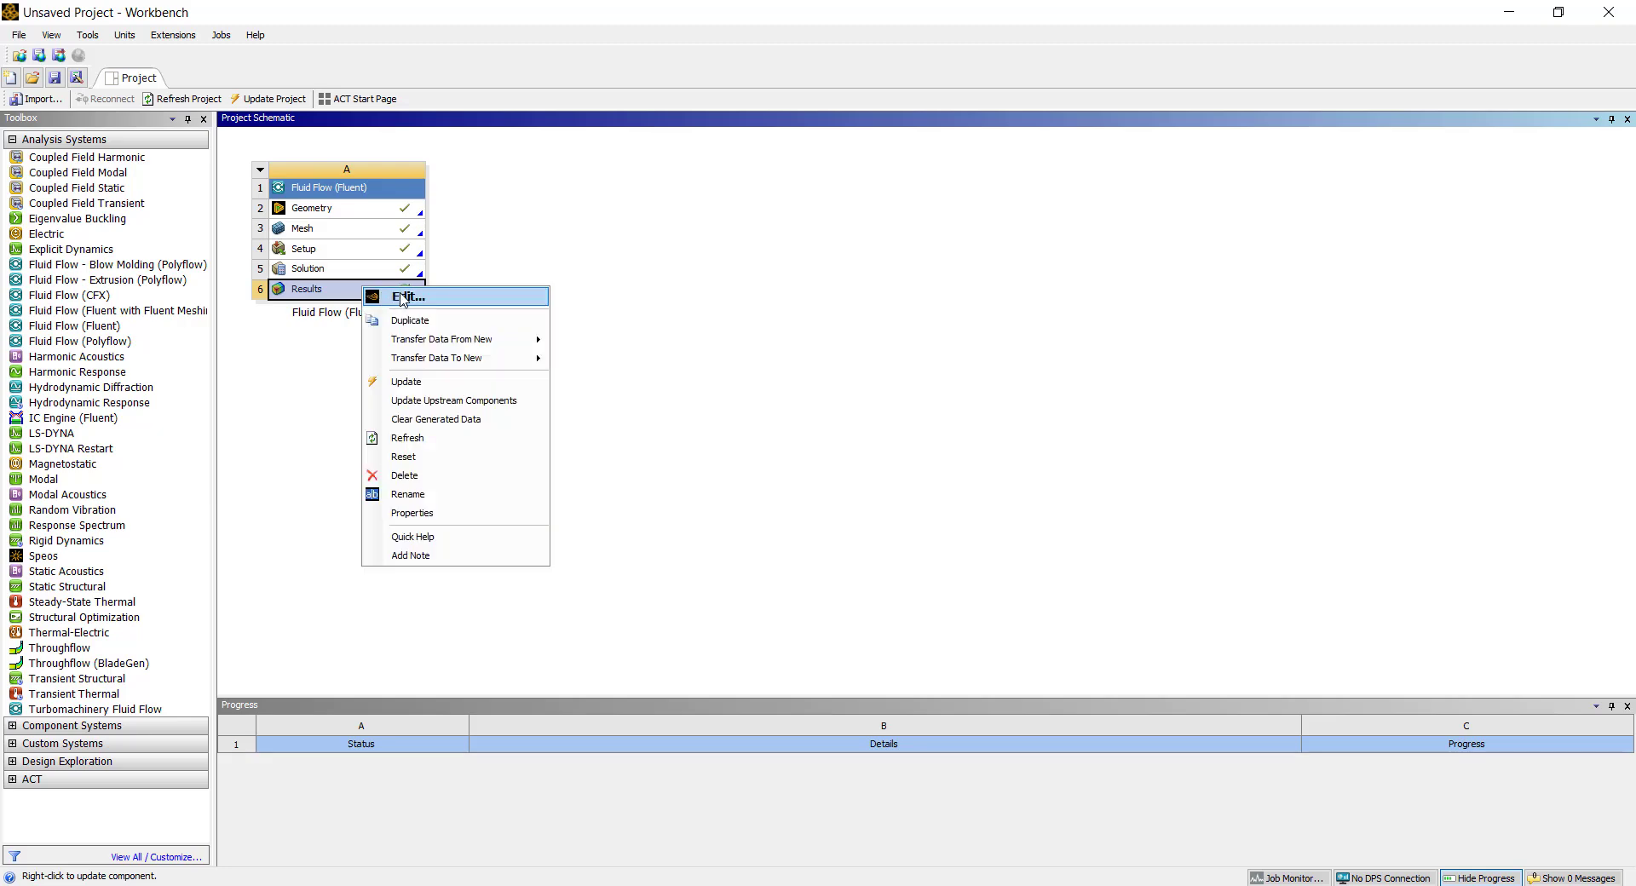
left_click(403, 298)
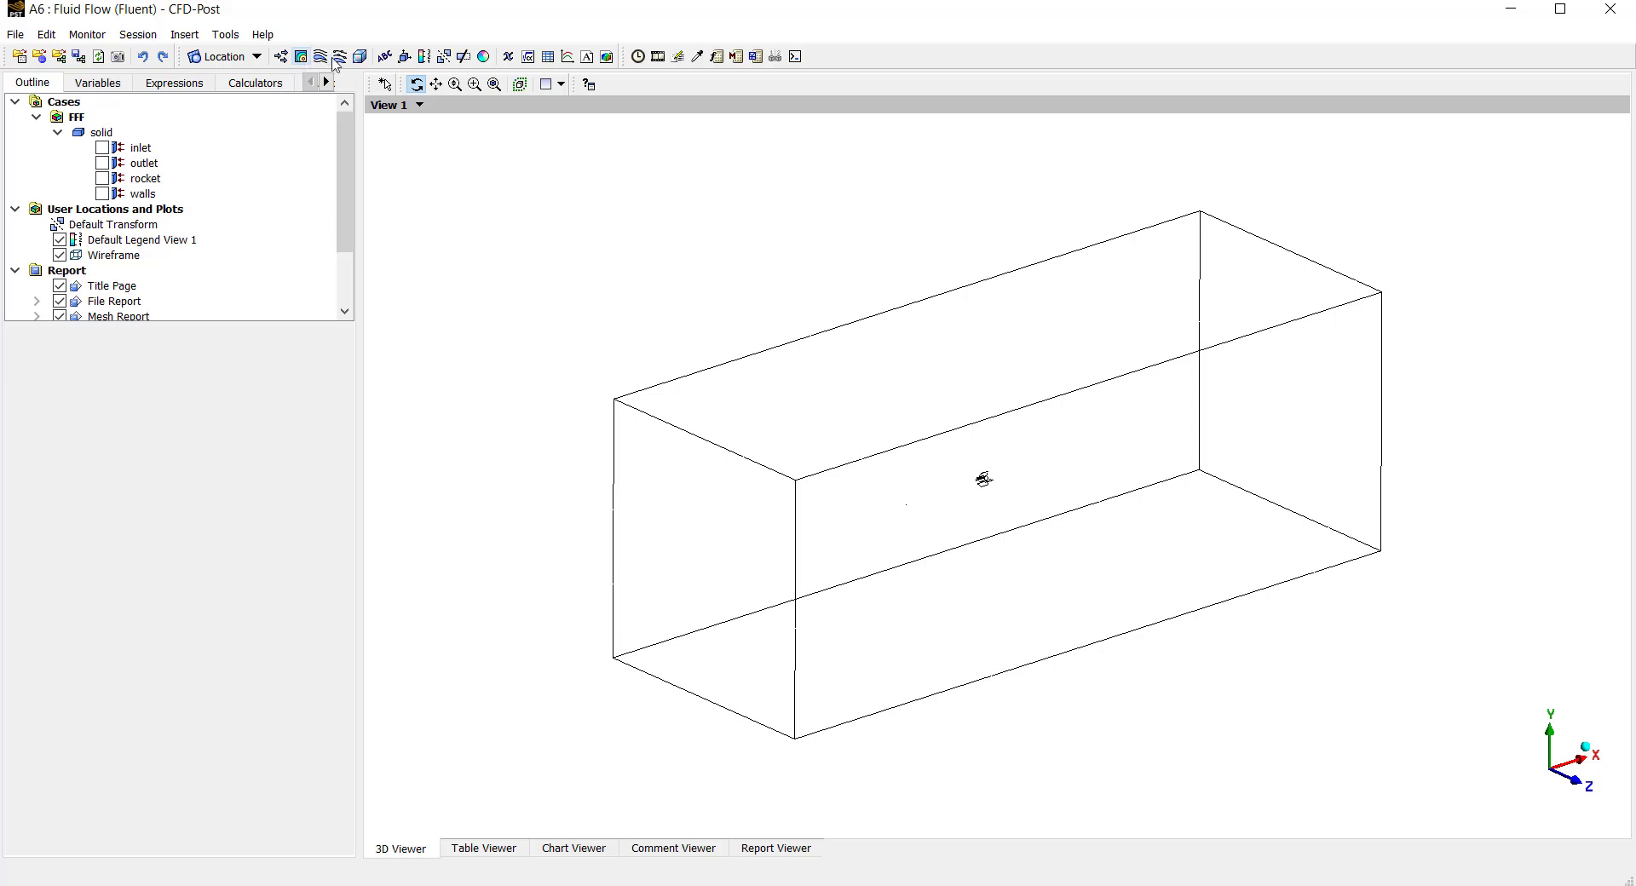
Add Plane 1 as an XY slice at Z = 0 and start a new contour plot.
left_click_drag(1009, 468, 854, 452)
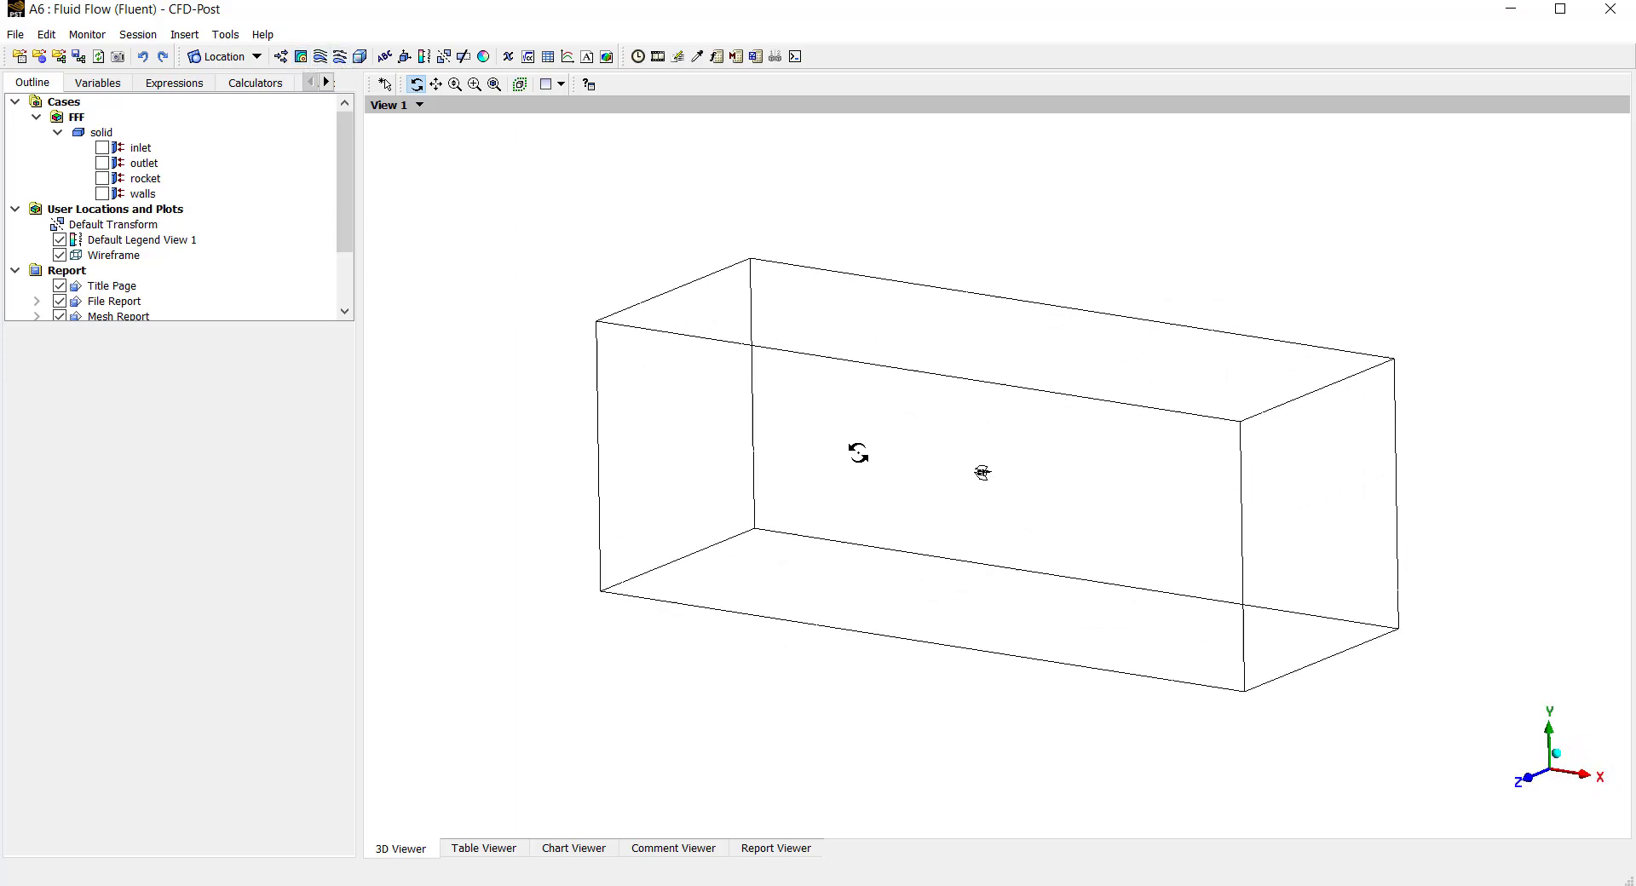
left_click(254, 56)
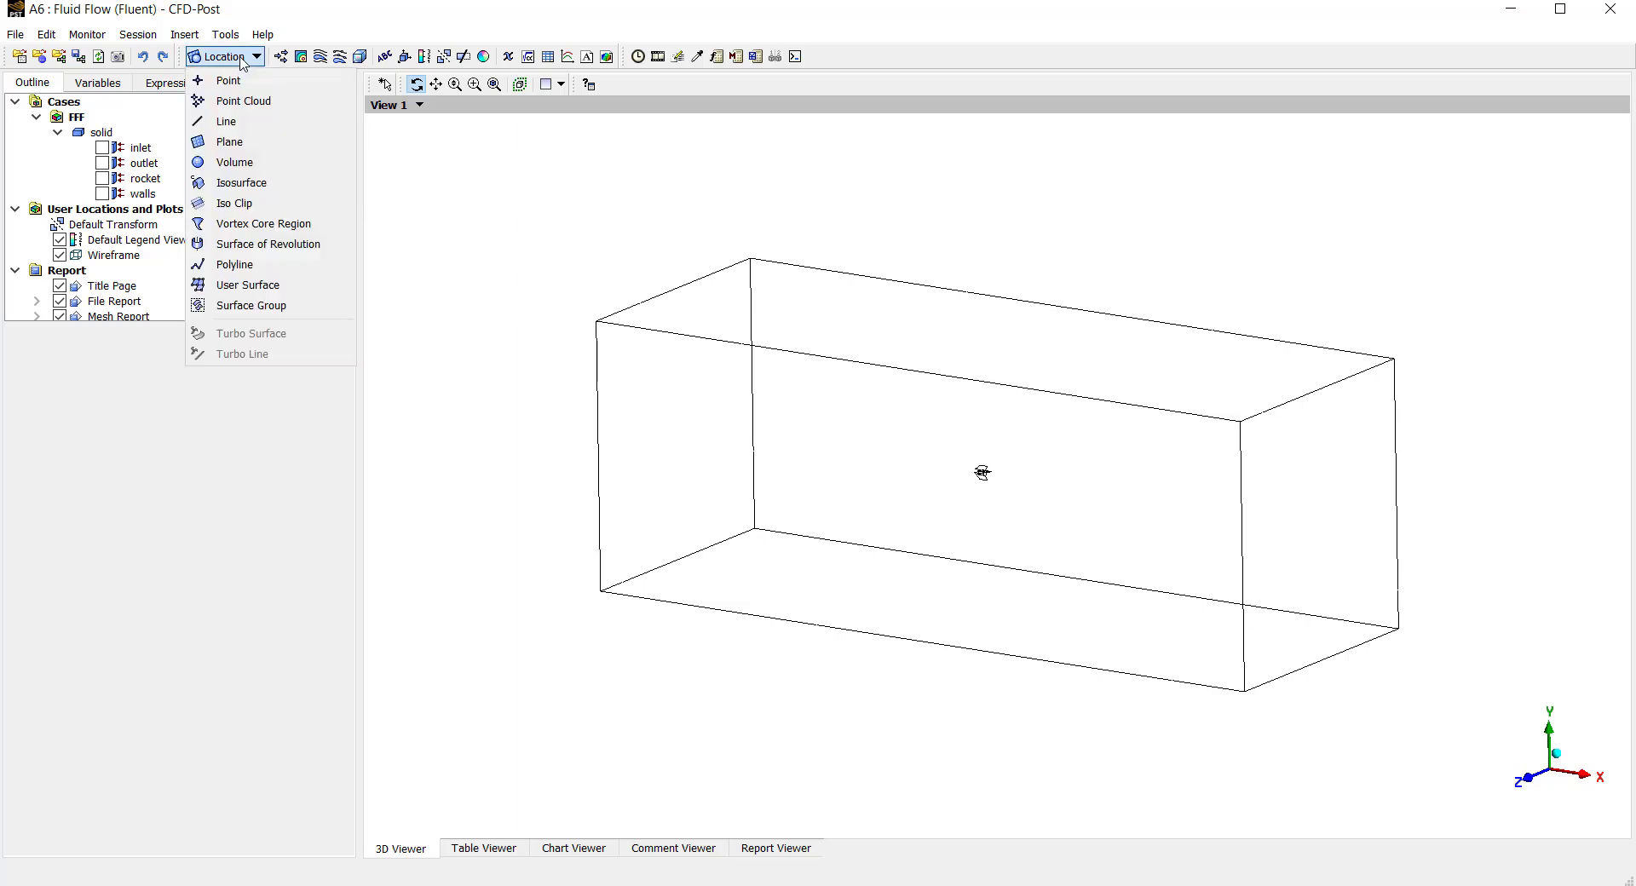
left_click(253, 142)
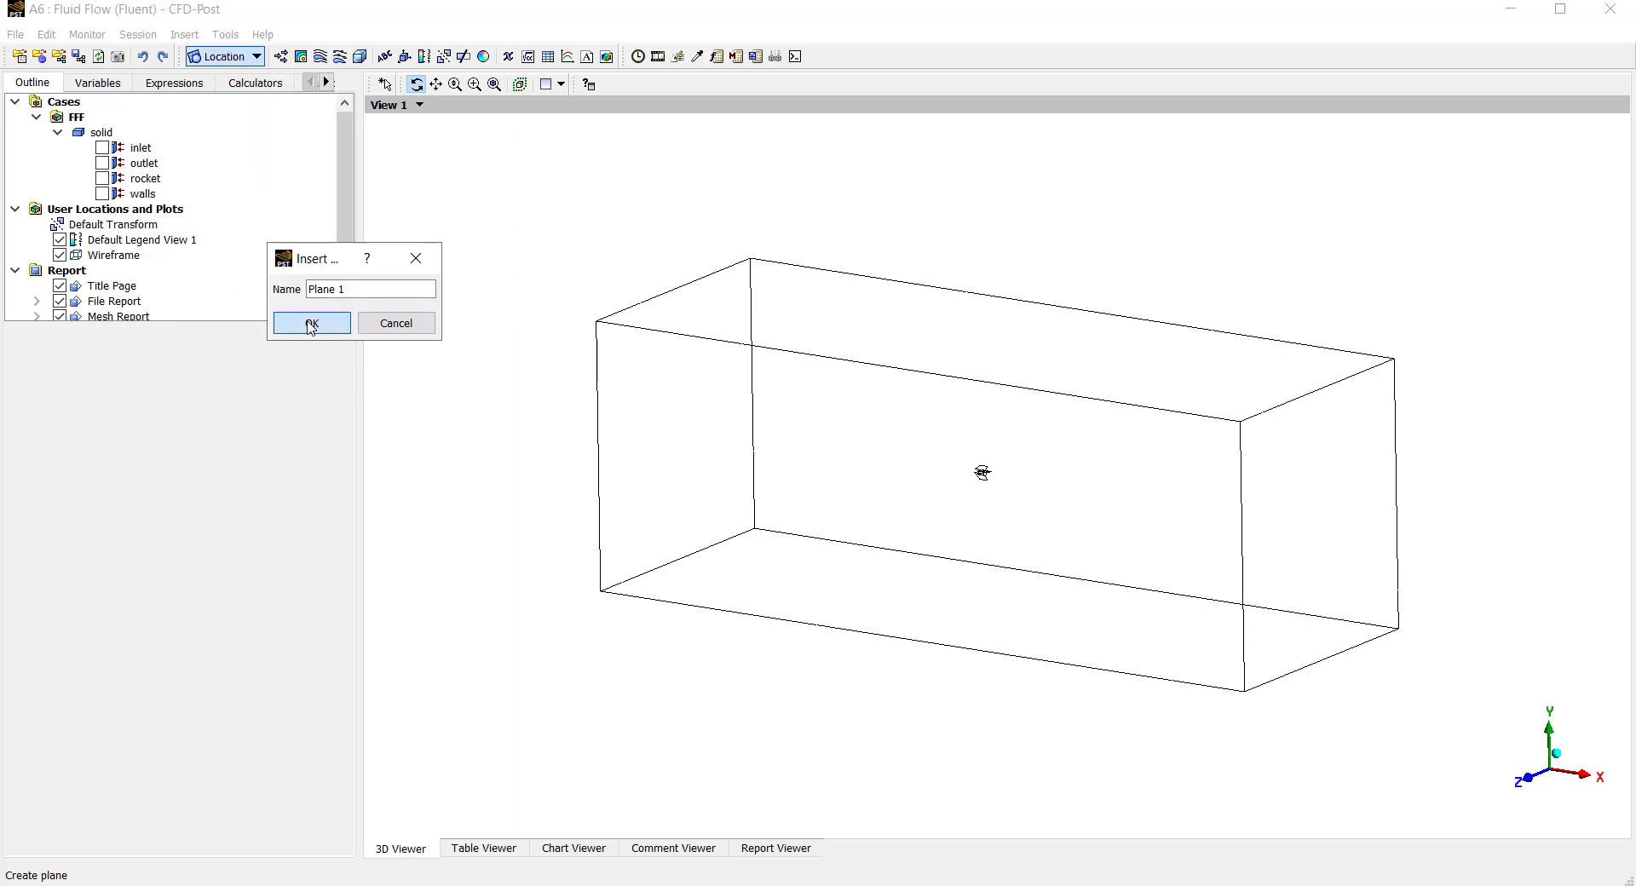
left_click(311, 324)
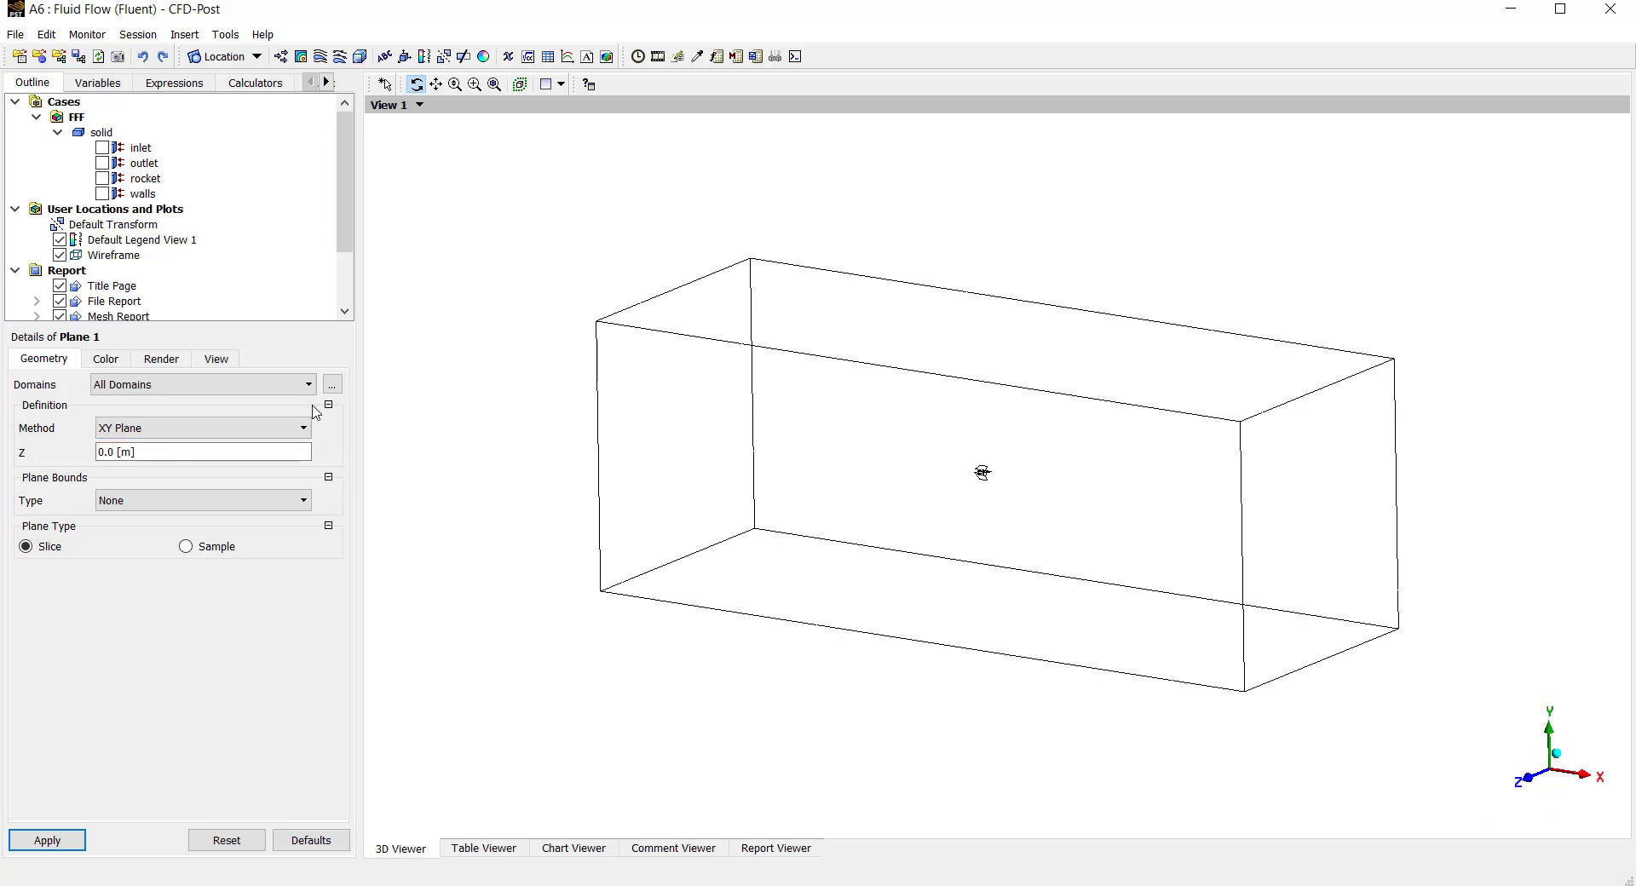
left_click(34, 838)
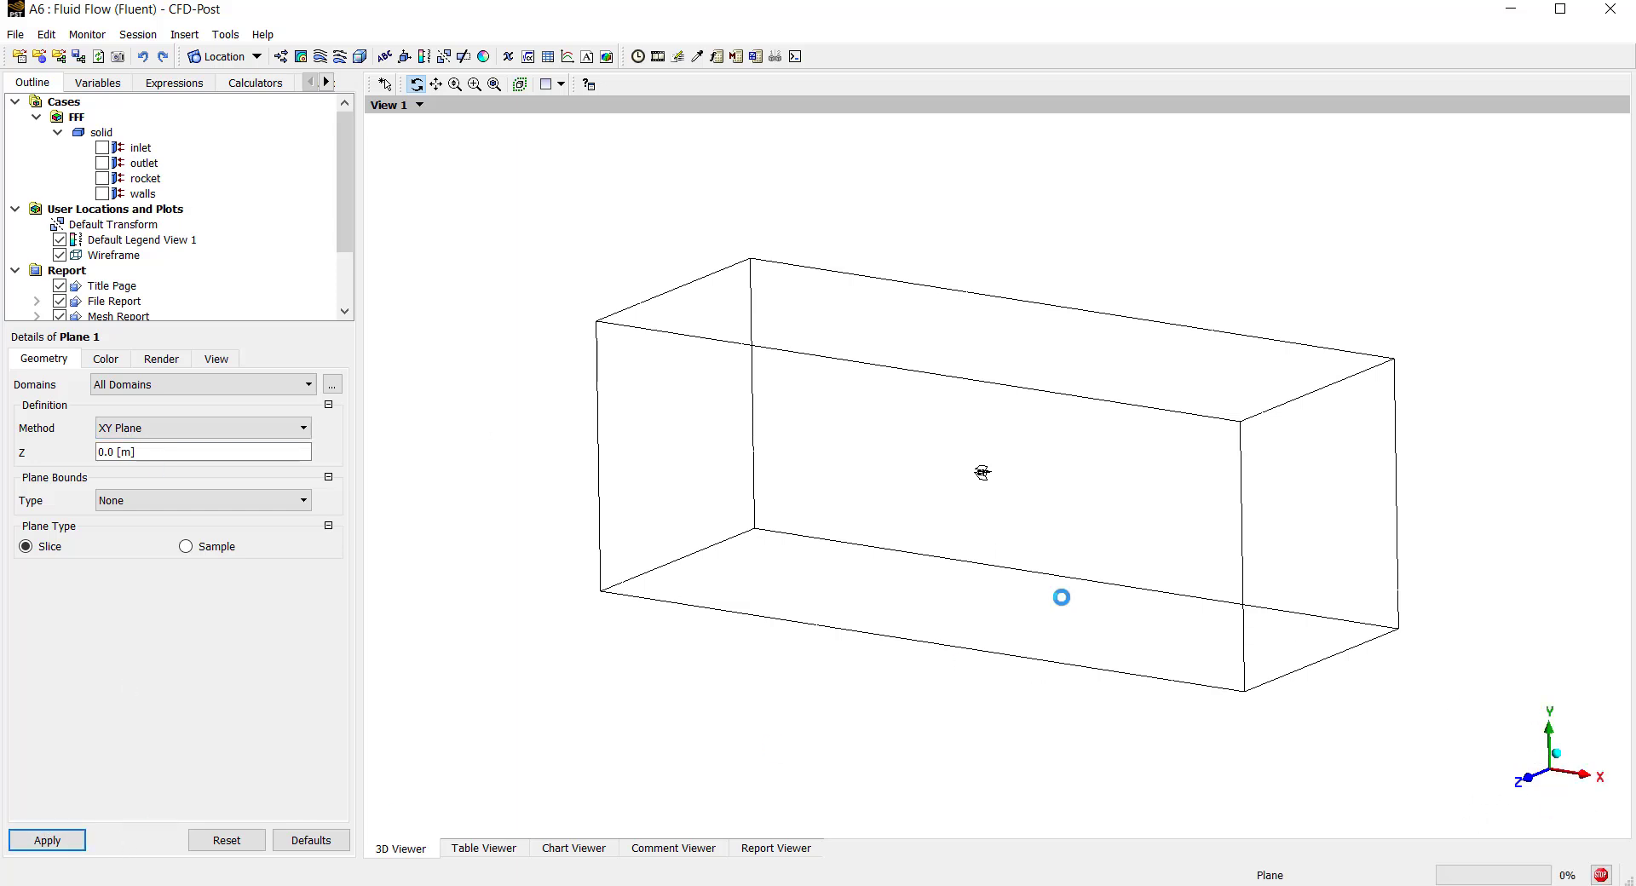
left_click_drag(943, 519, 906, 436)
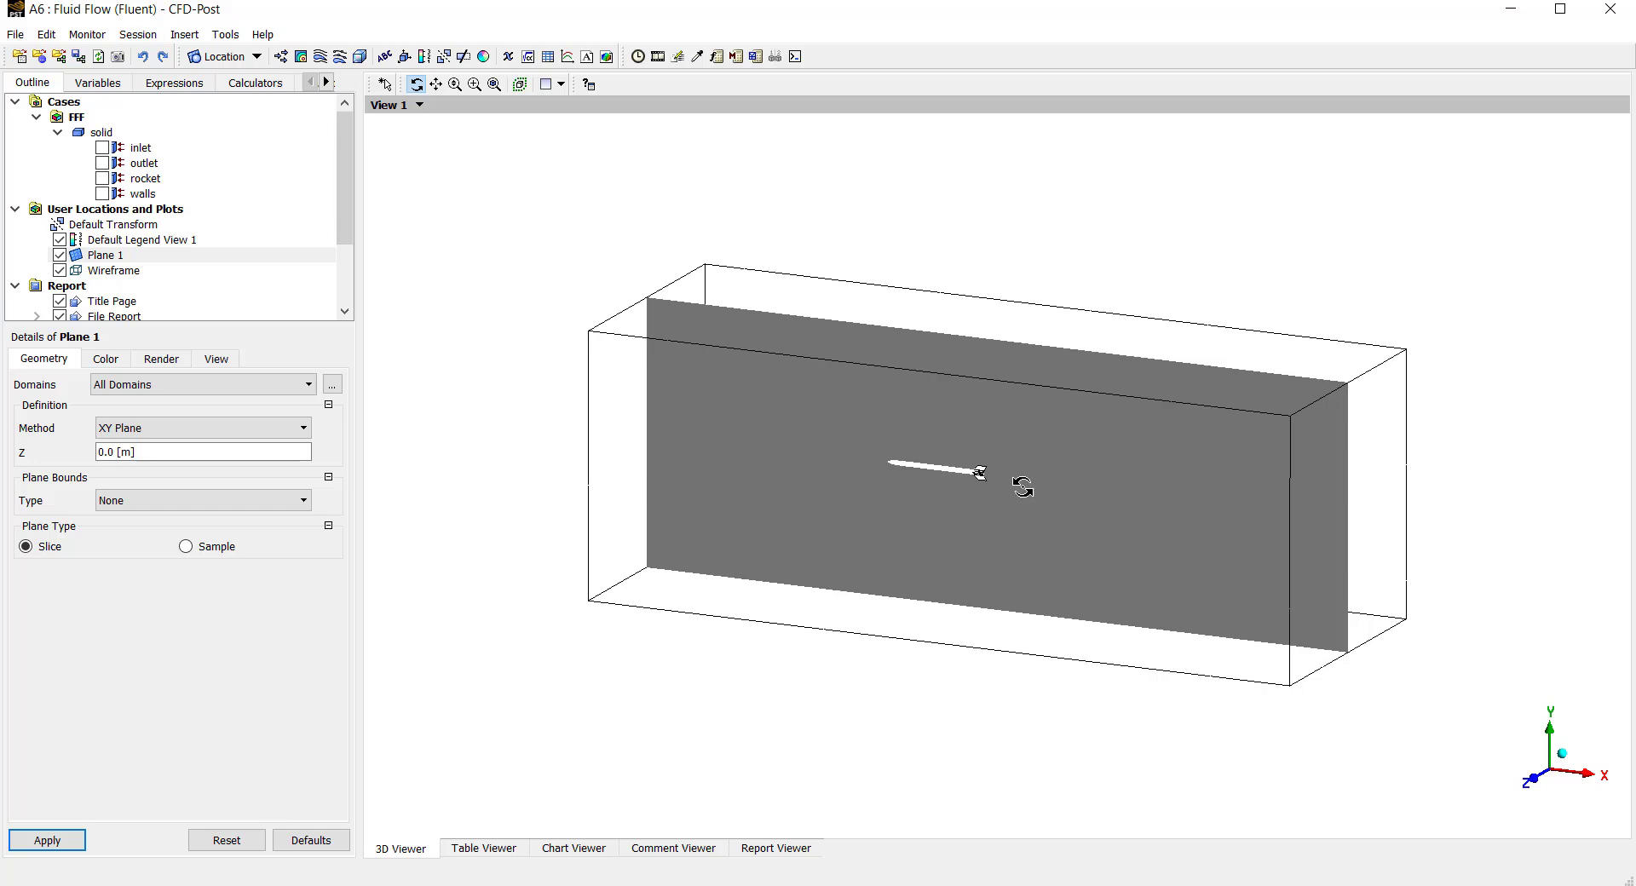
left_click(301, 56)
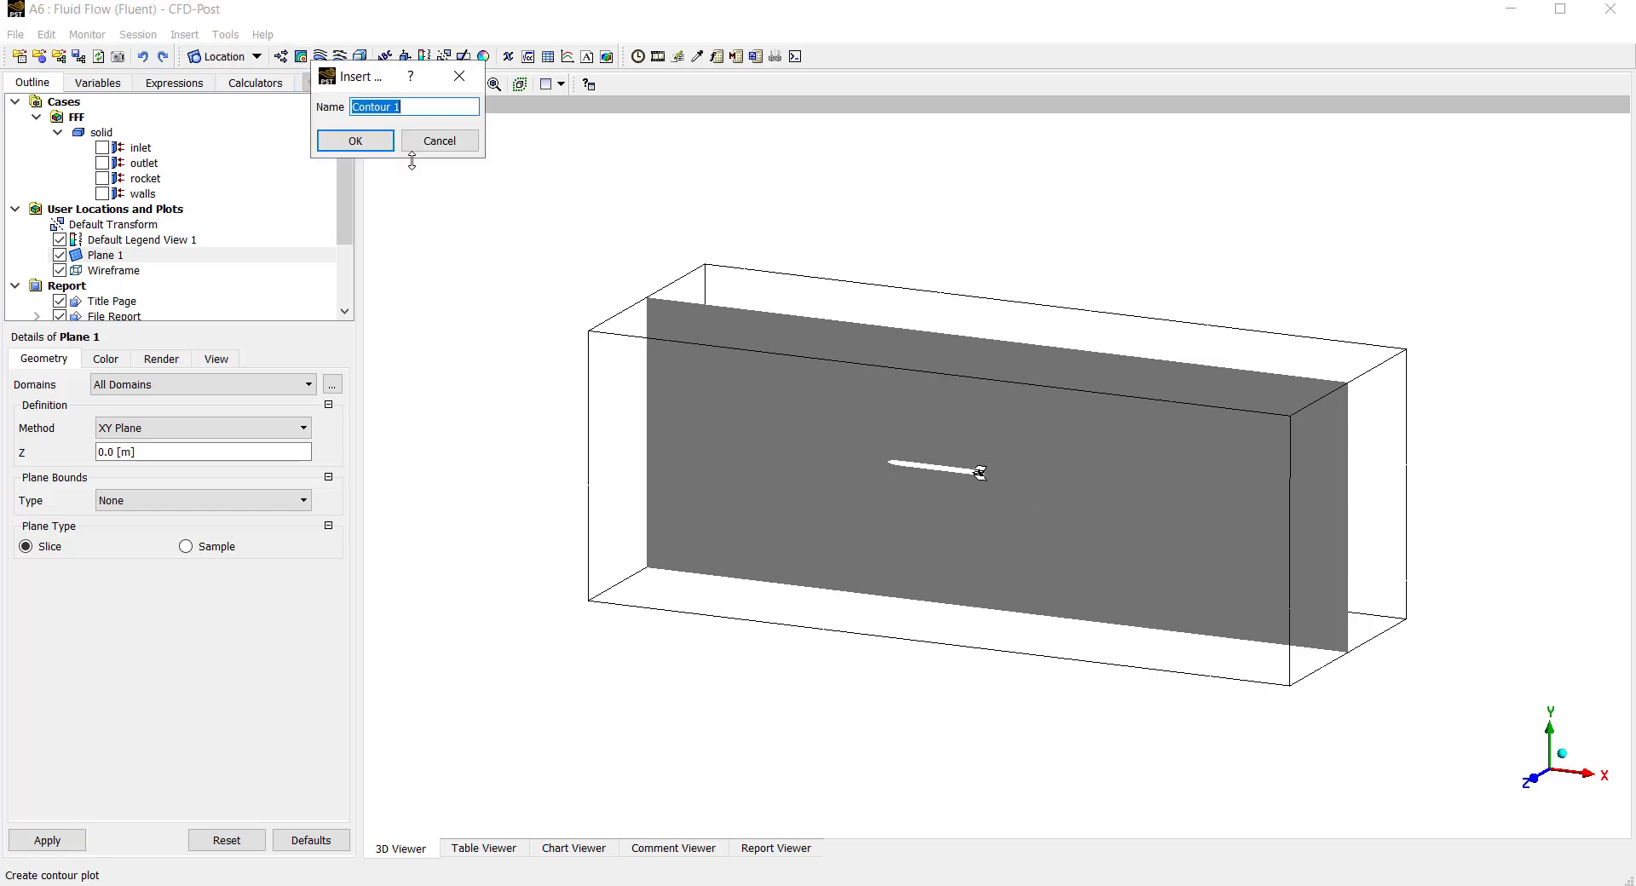
Make Contour 1 show Velocity on Plane 1 with a Local range and 110 levels.
left_click(348, 143)
left_click(187, 439)
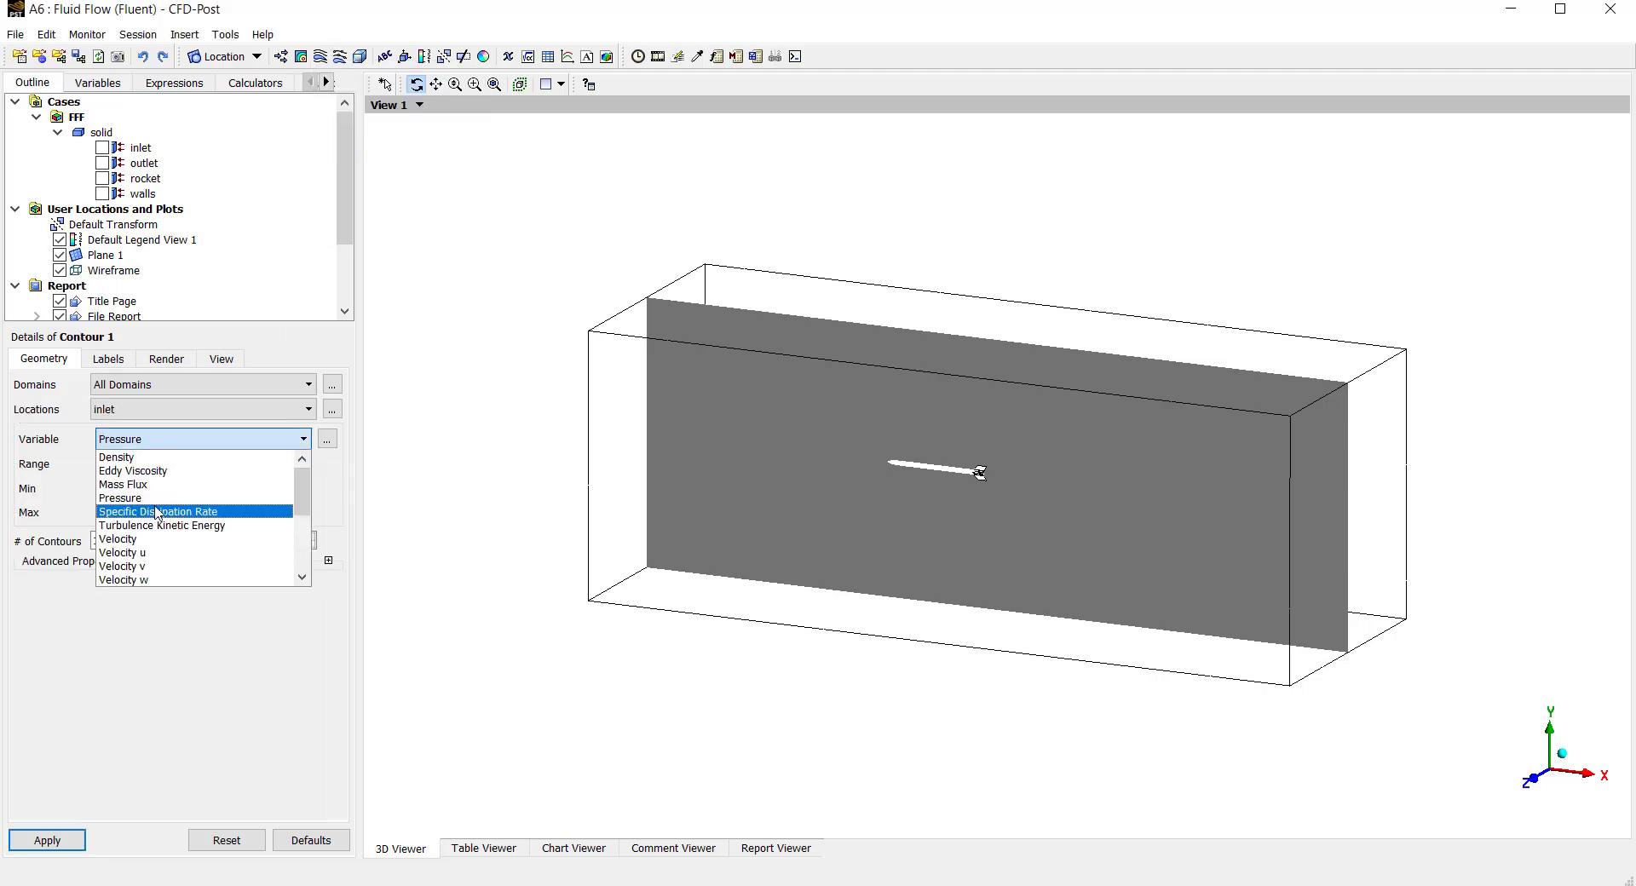
left_click(164, 540)
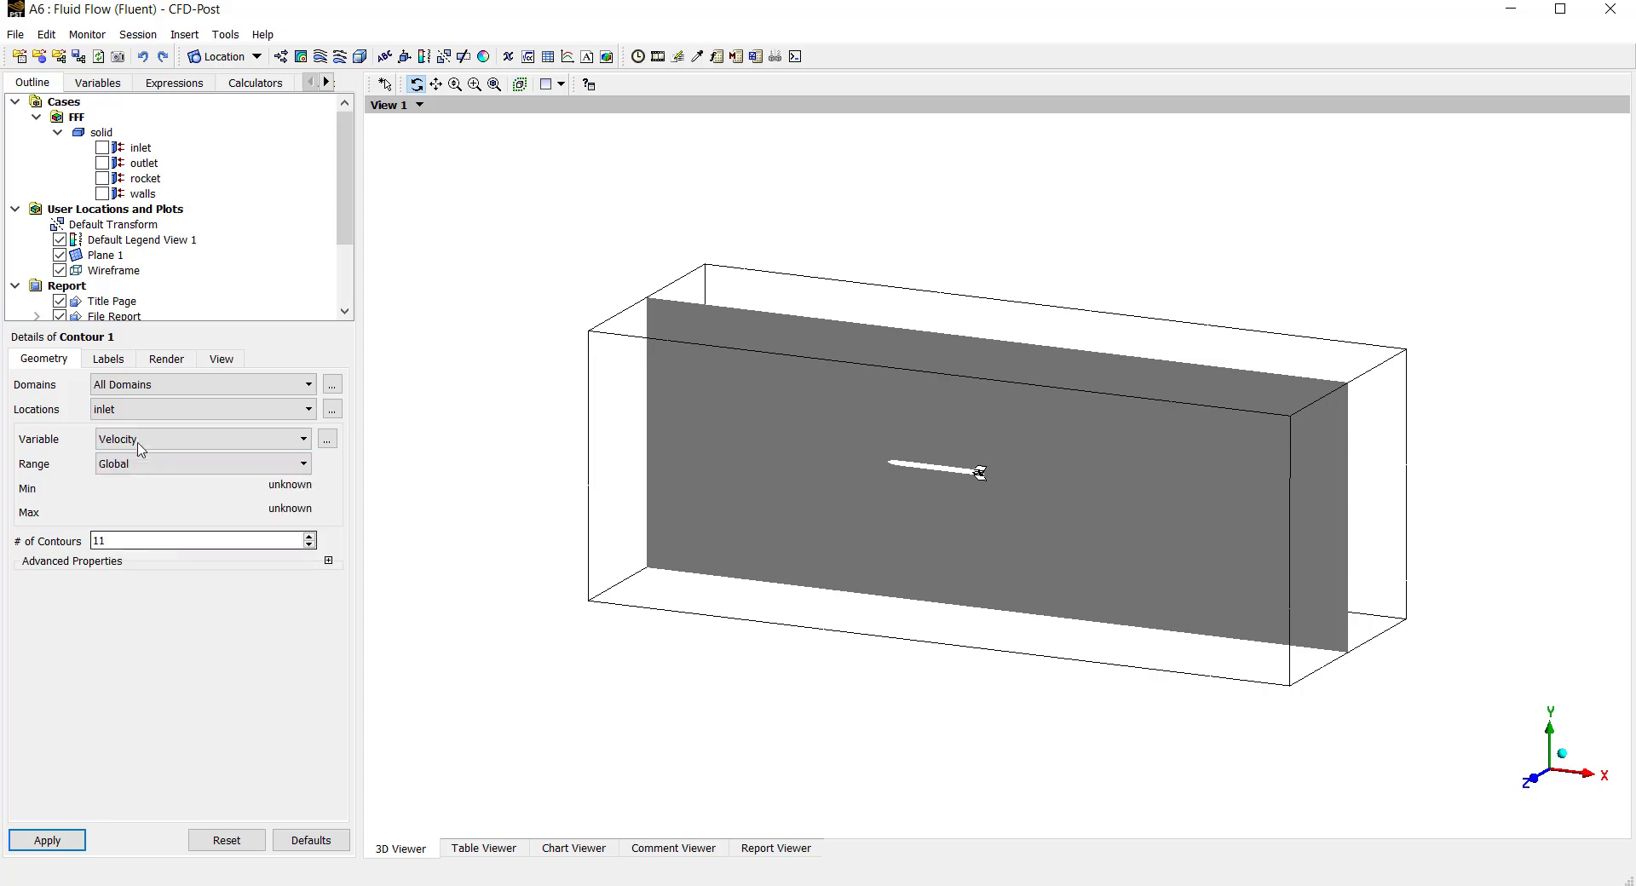
left_click(141, 465)
left_click(127, 501)
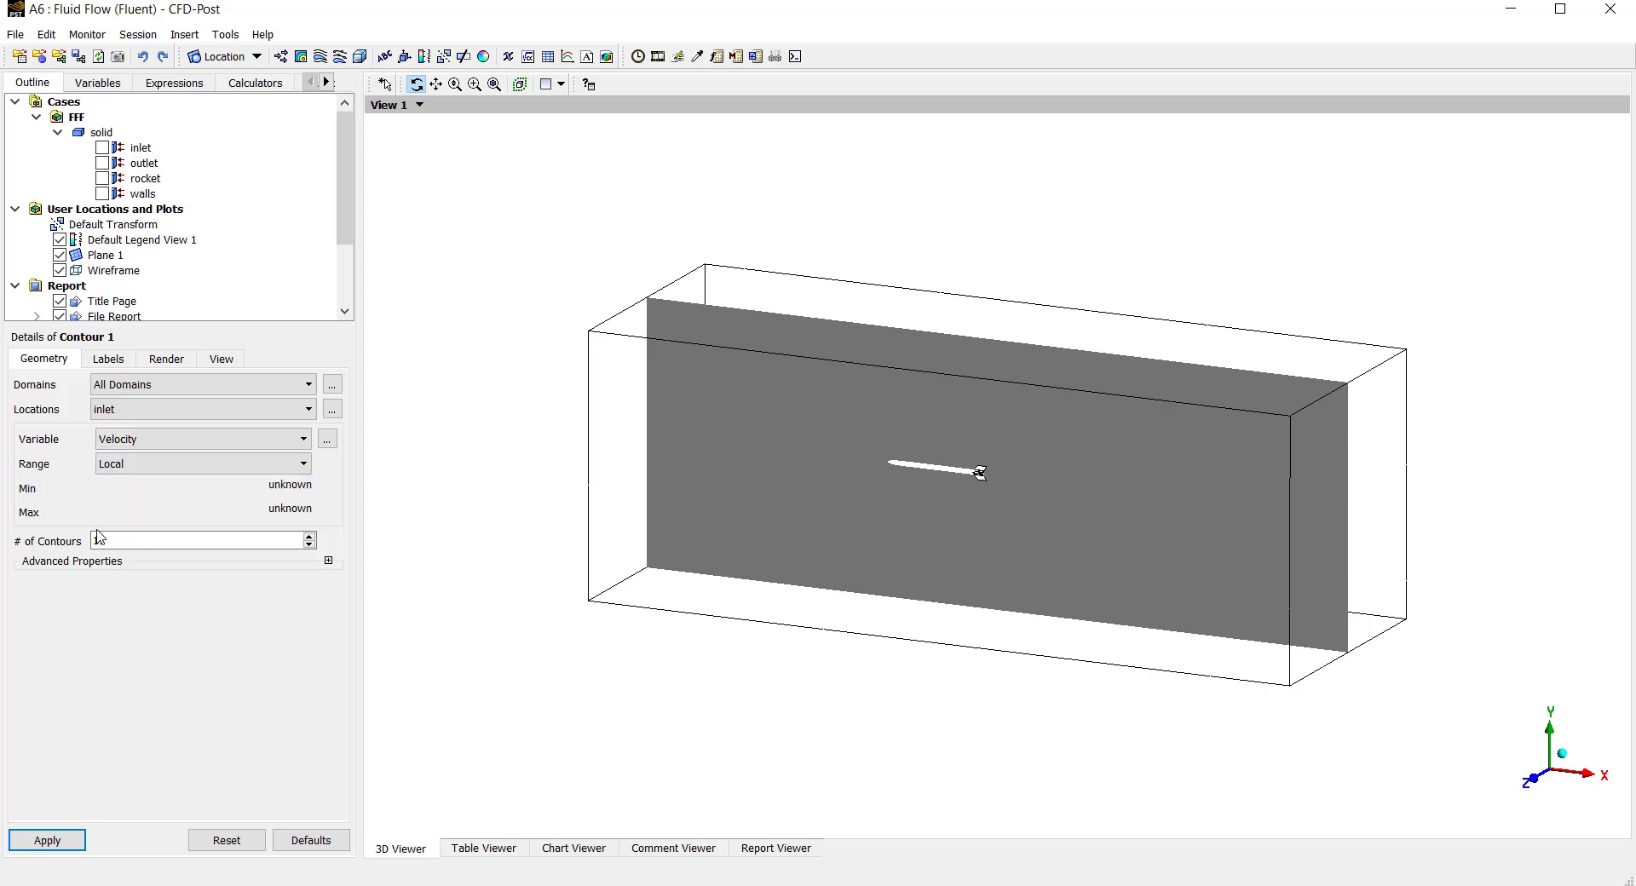
left_click(127, 540)
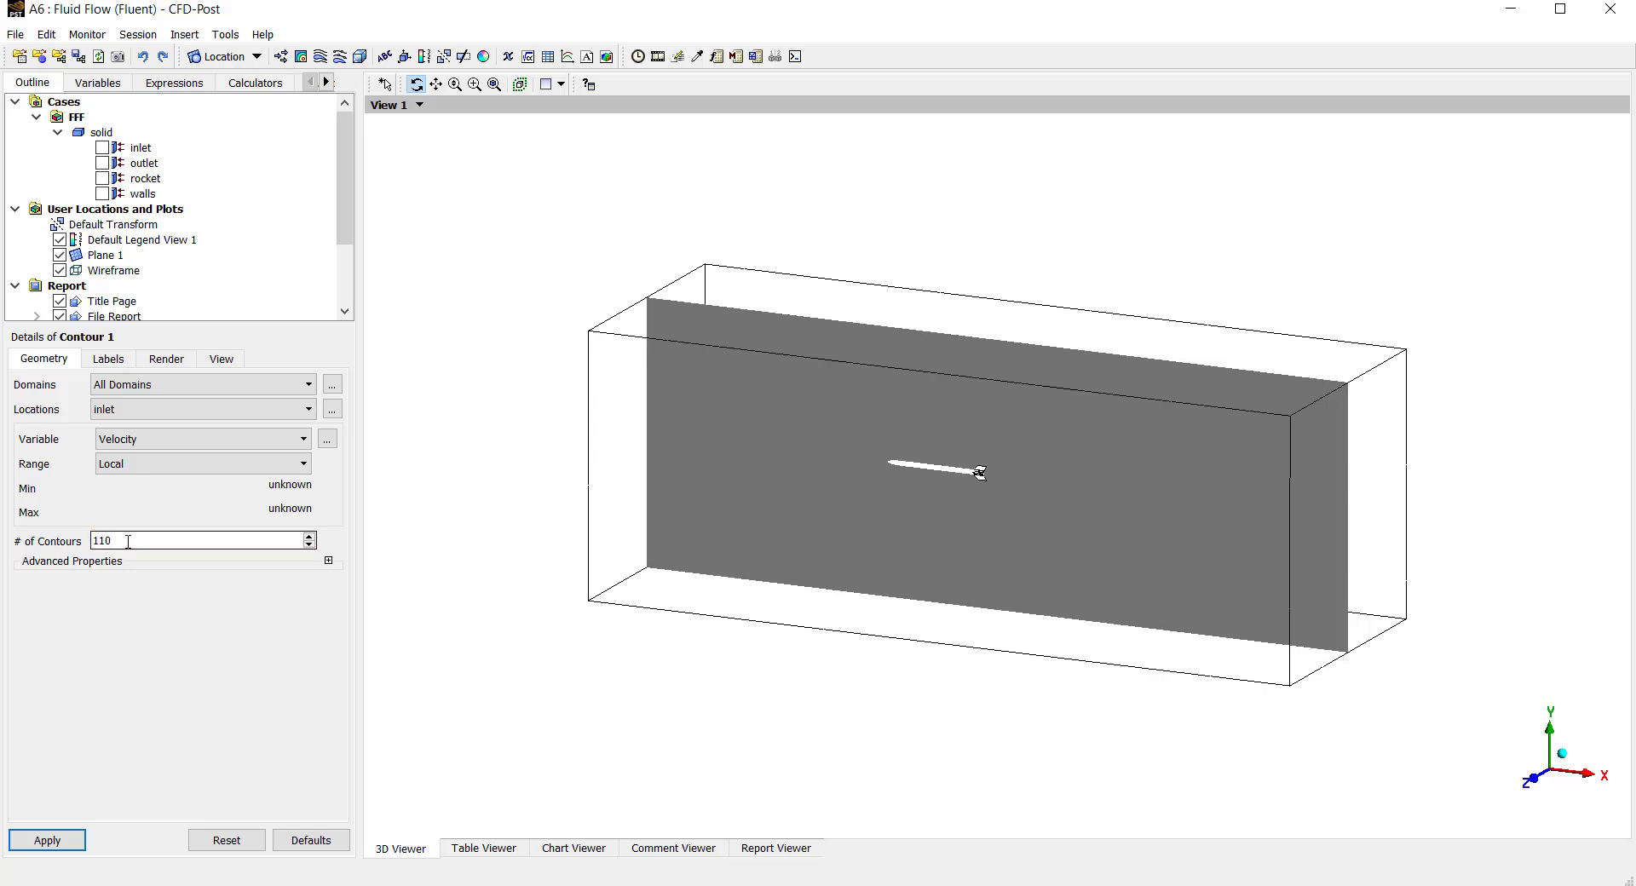
mouse_move(191, 409)
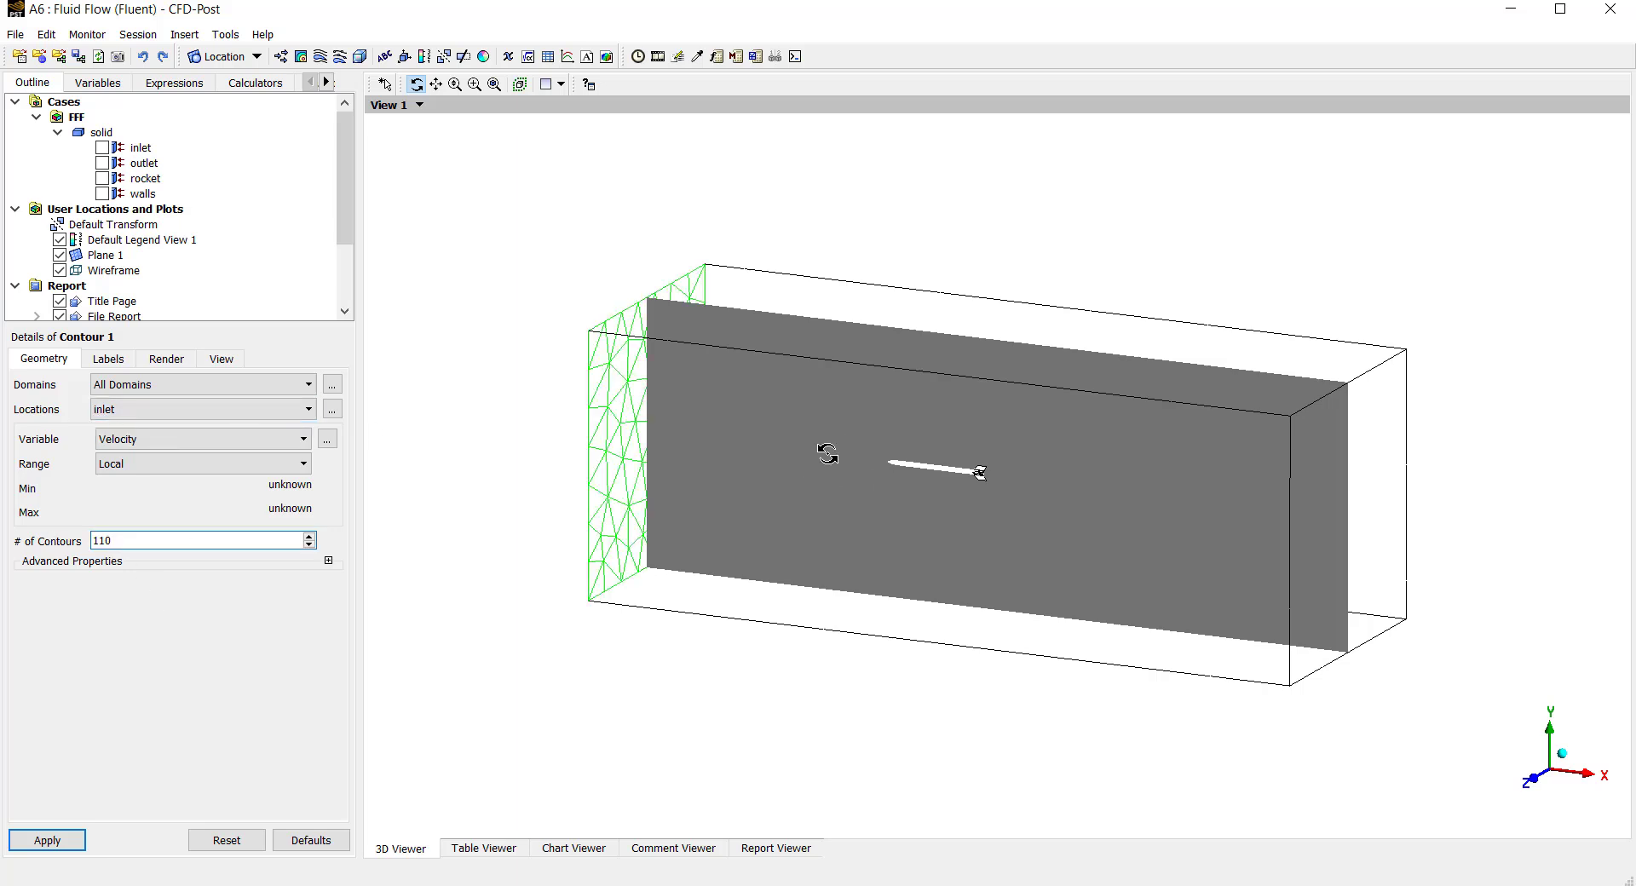
left_click(273, 410)
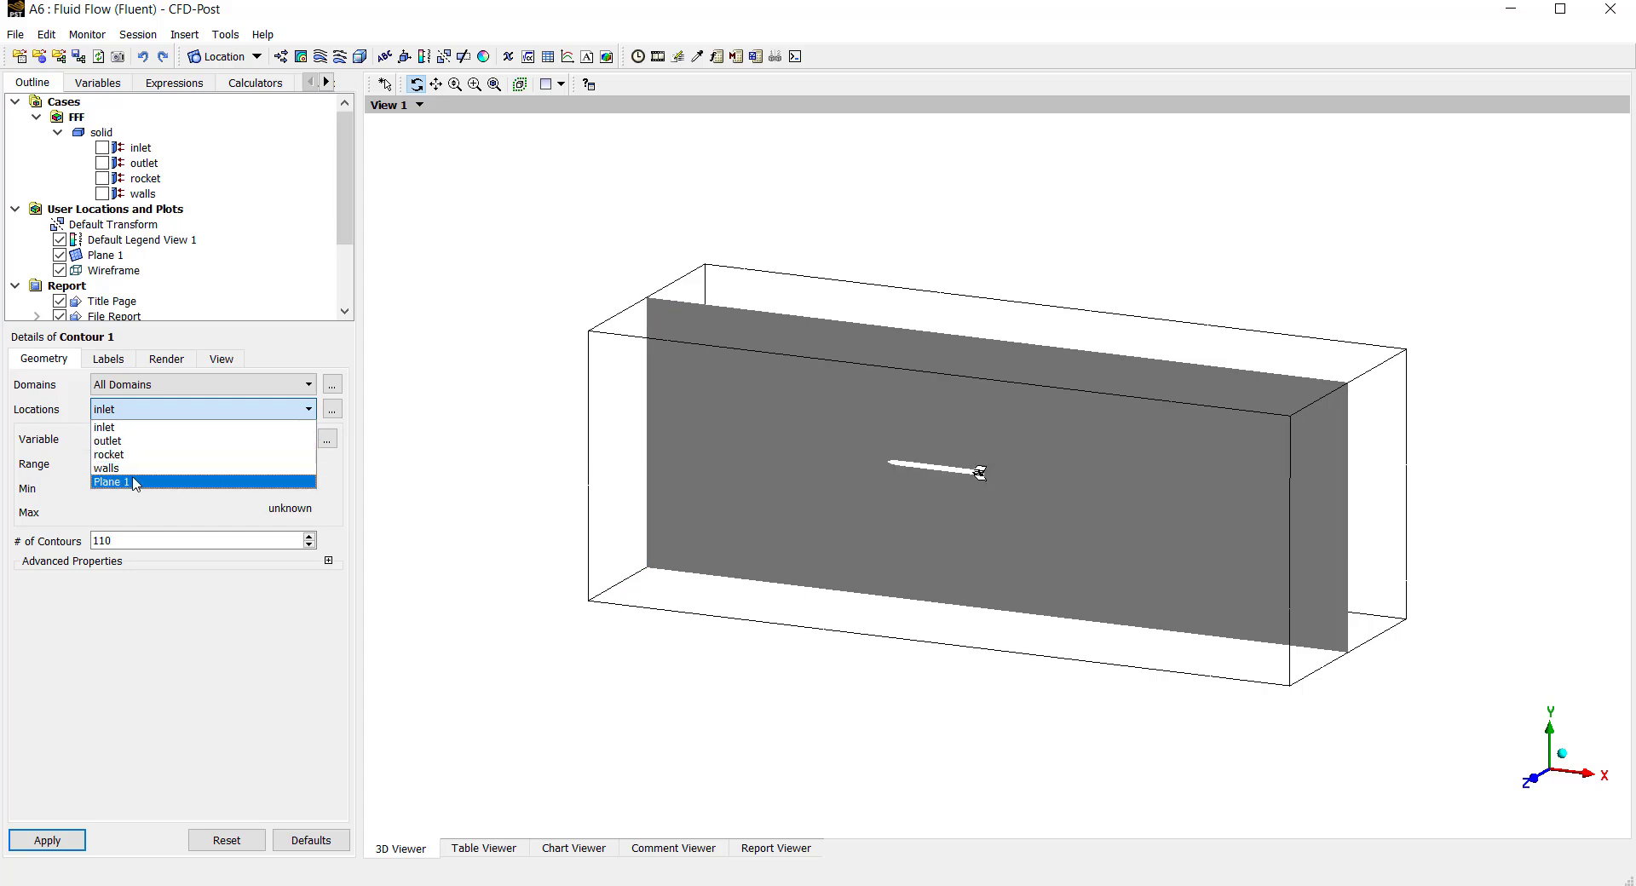
left_click(135, 486)
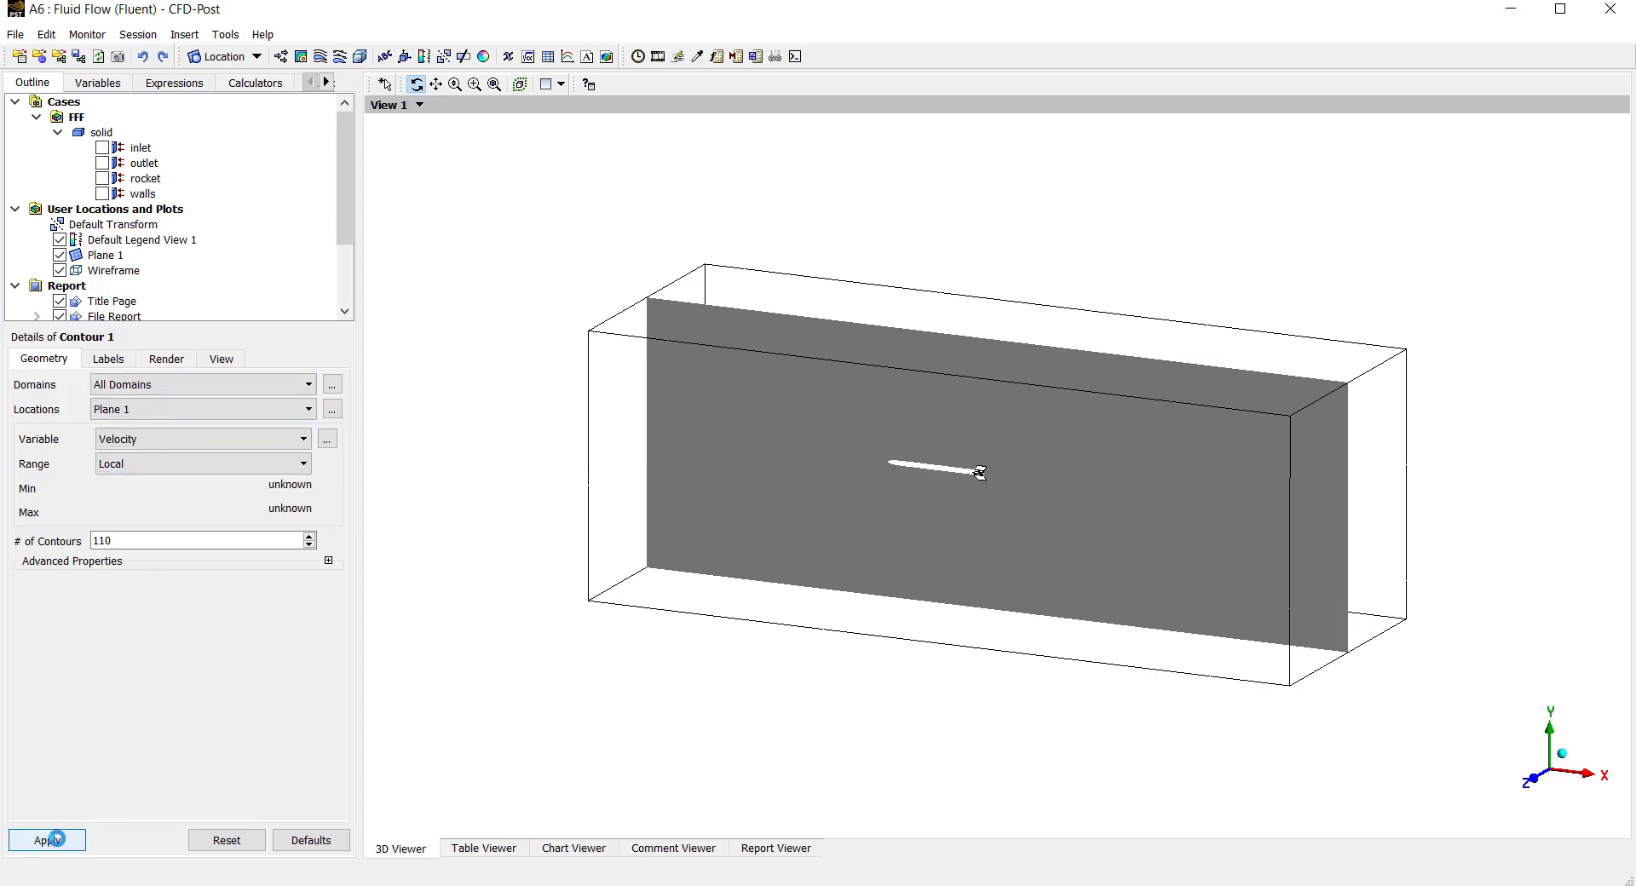
scroll(980, 477, "up", 3)
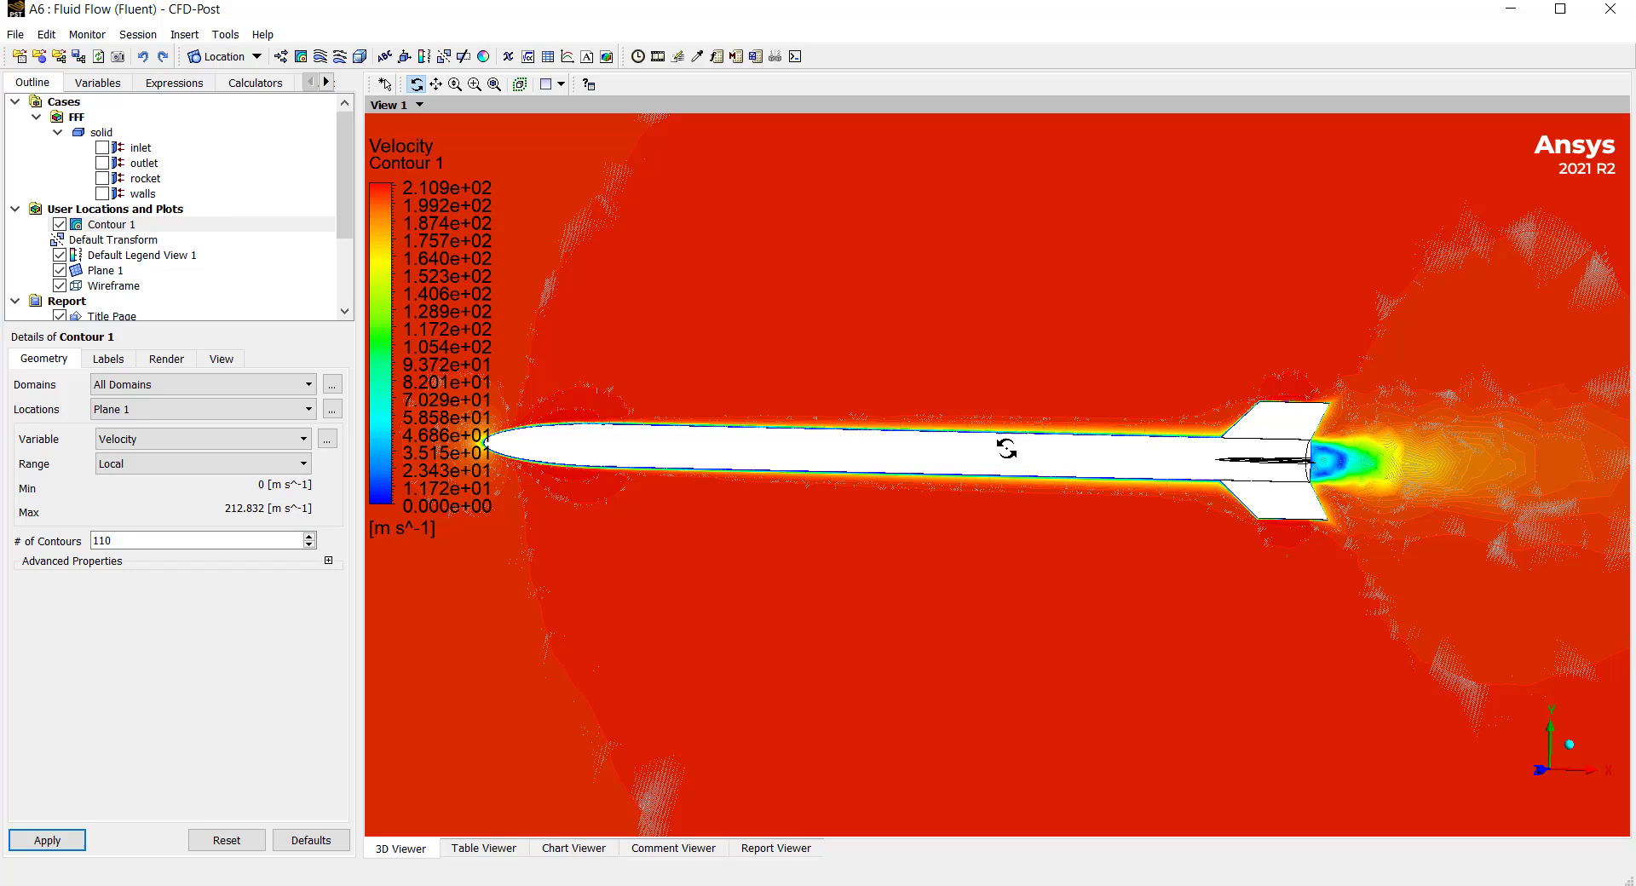
Turn off lighting on Contour 1 and hide Plane 1.
left_click_drag(1006, 449, 1033, 452)
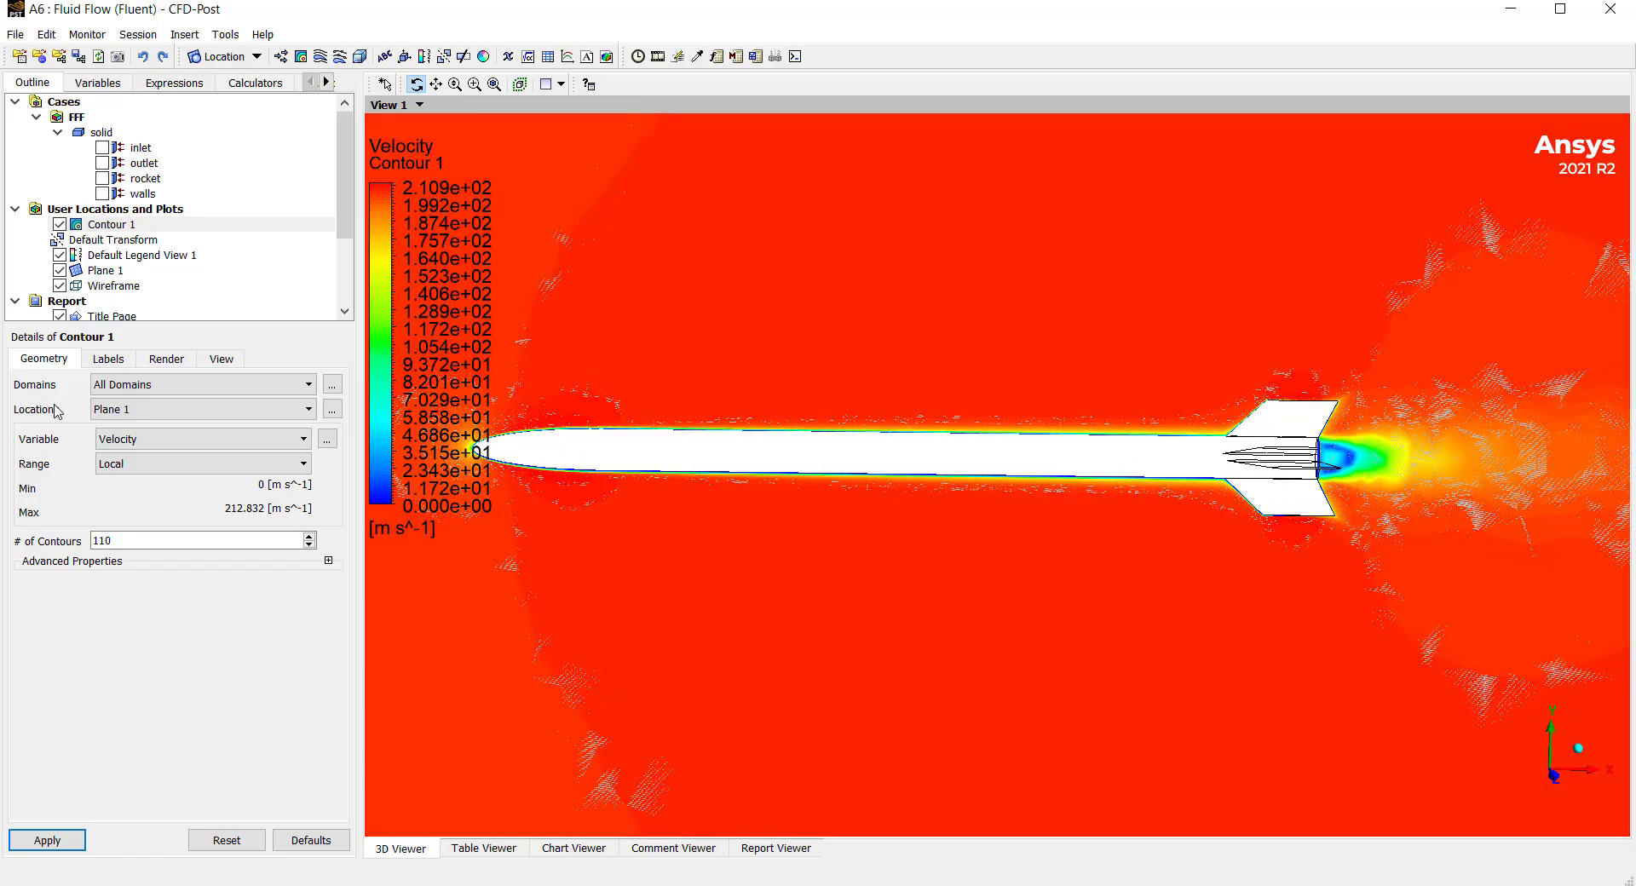
left_click(184, 362)
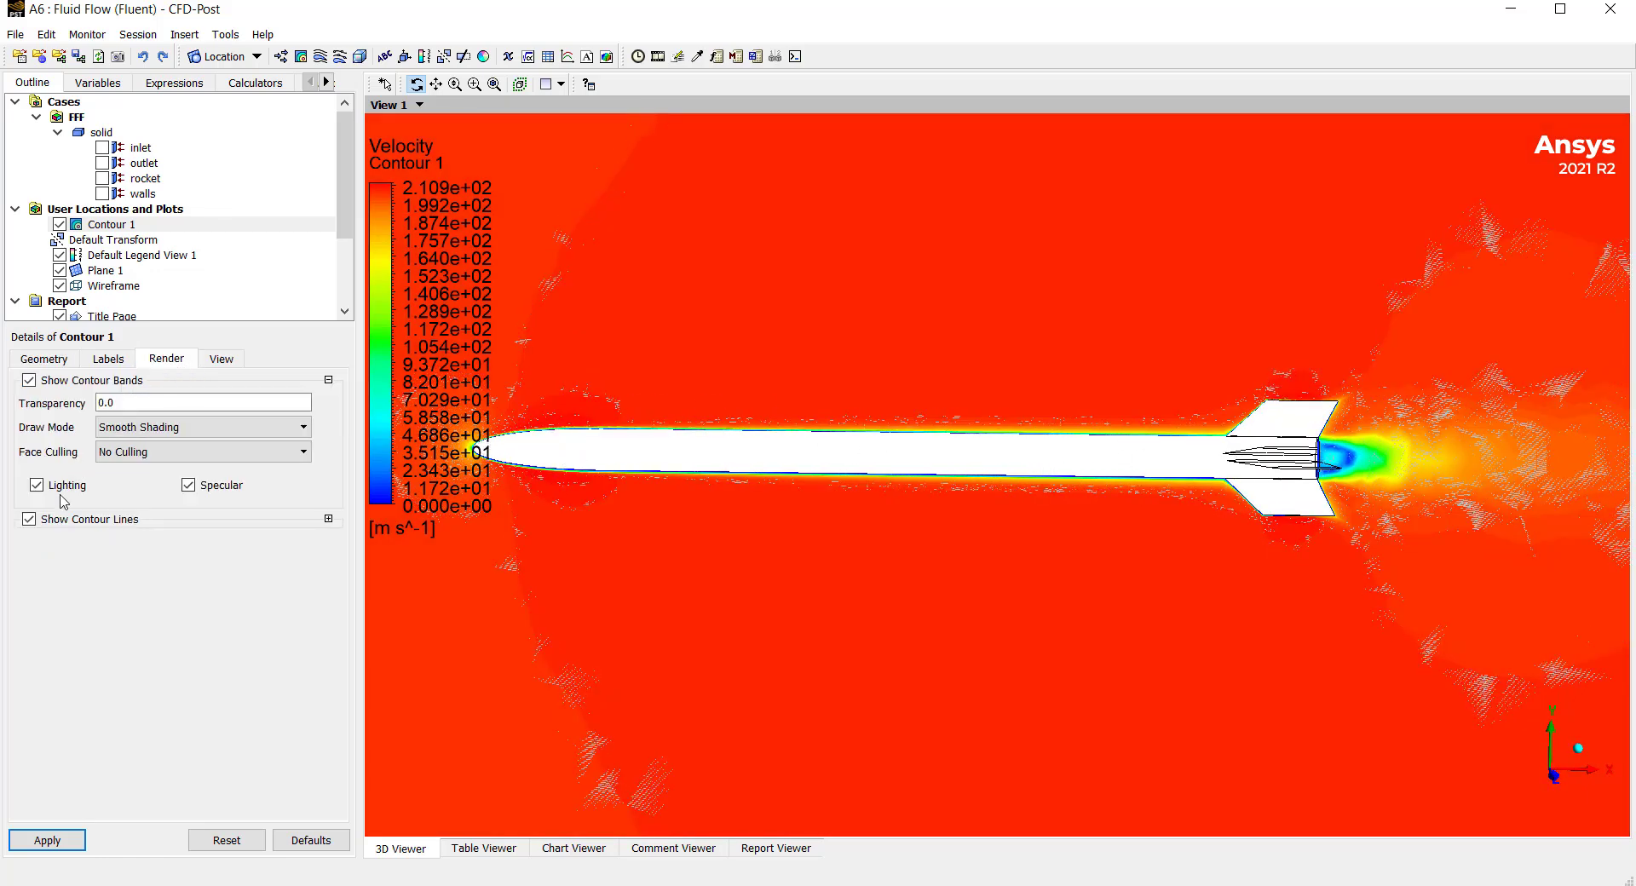
key("space")
left_click(47, 839)
left_click(61, 271)
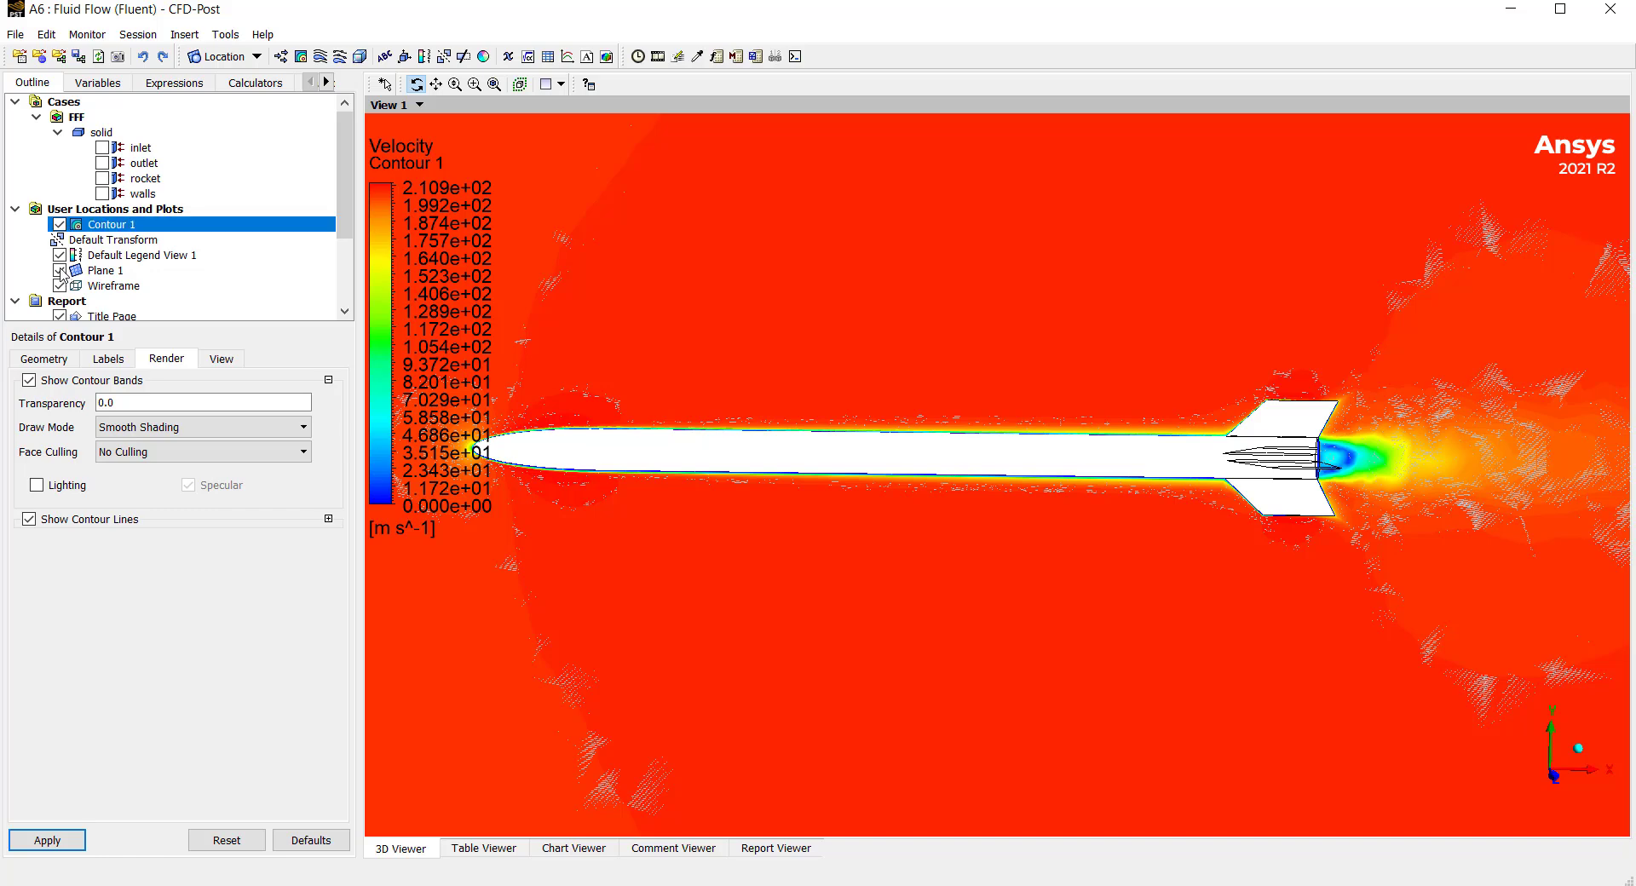
Orbit and pan the view until the rocket lies level, side-on and centred.
mouse_move(1326, 526)
left_mouse_down()
mouse_move(1344, 535)
mouse_move(1330, 537)
left_mouse_up()
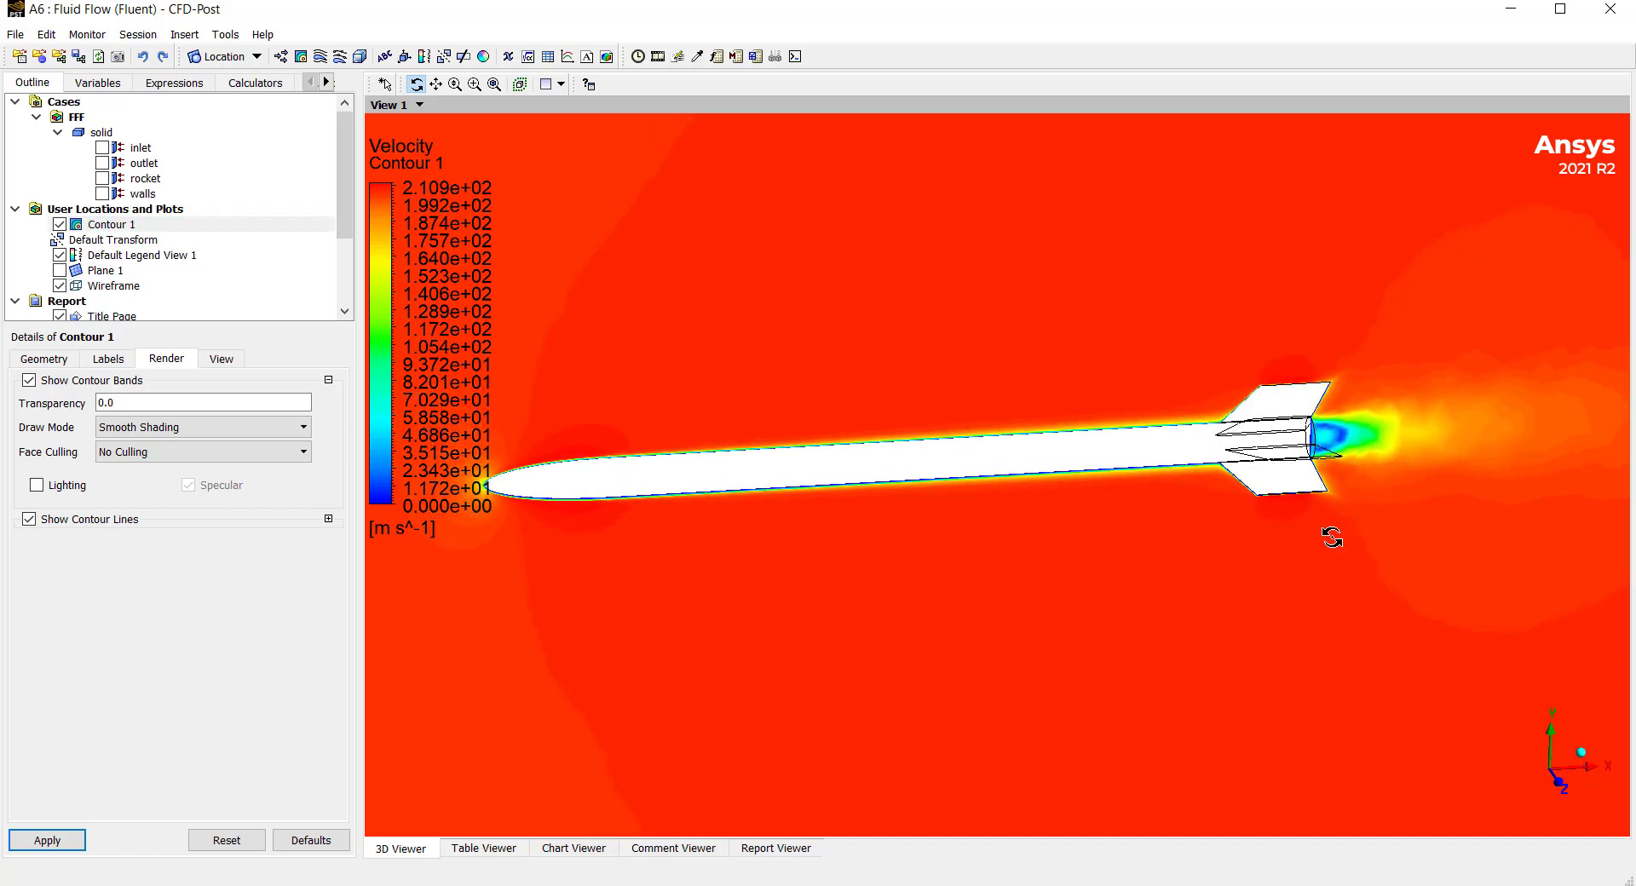
left_click_drag(986, 647, 602, 511)
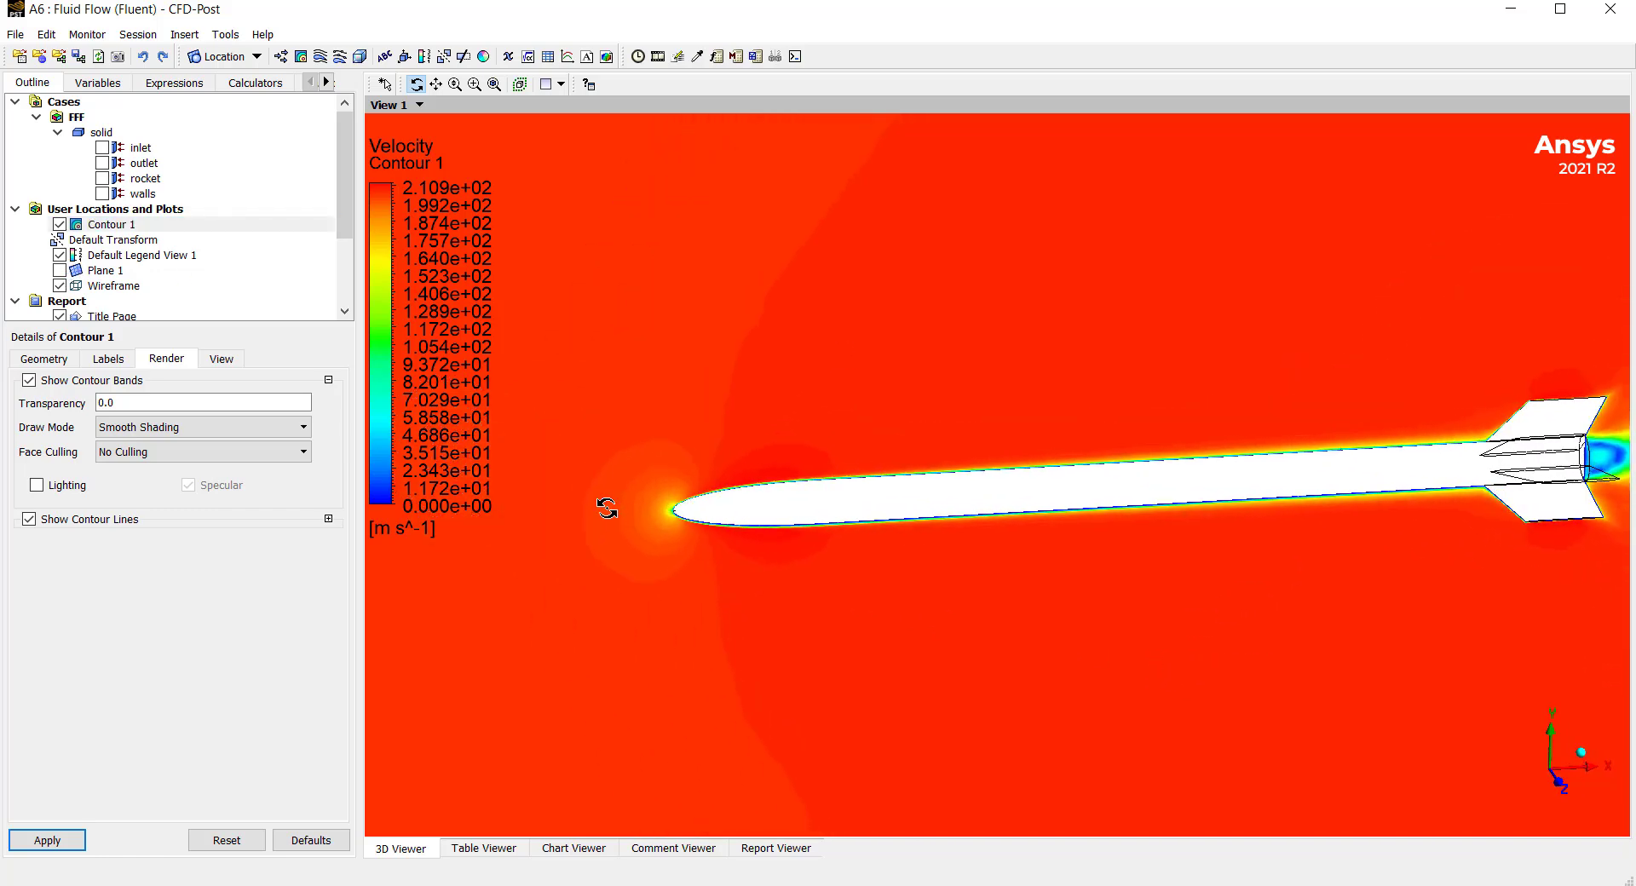
middle_click_drag(1239, 477, 1082, 486)
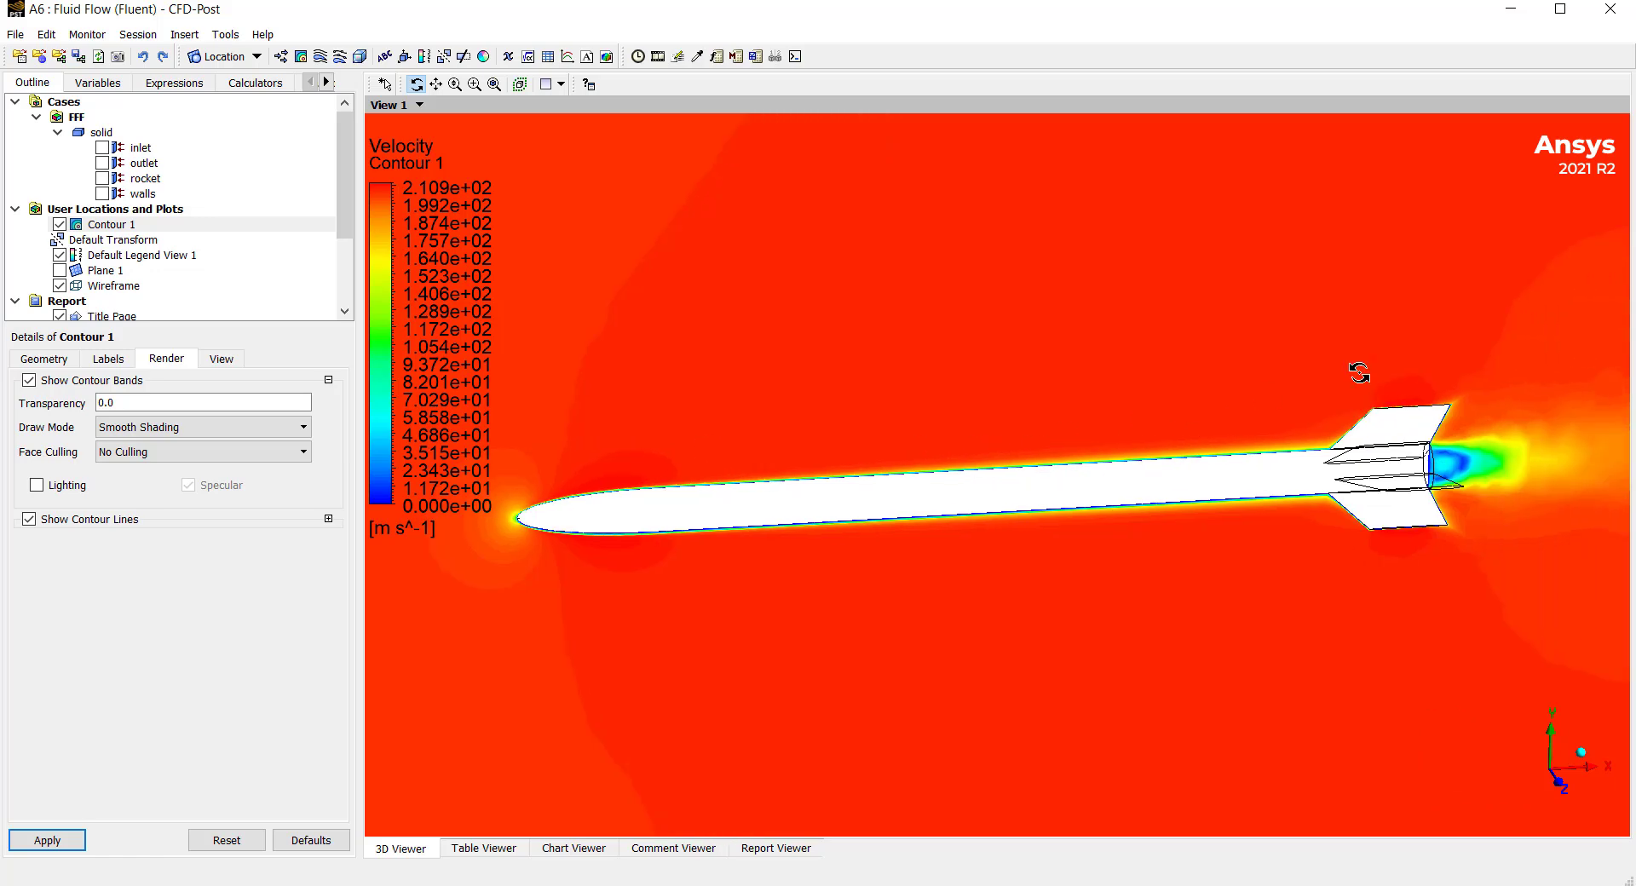
left_click_drag(1420, 483, 1496, 493)
middle_click_drag(1399, 468, 1199, 424)
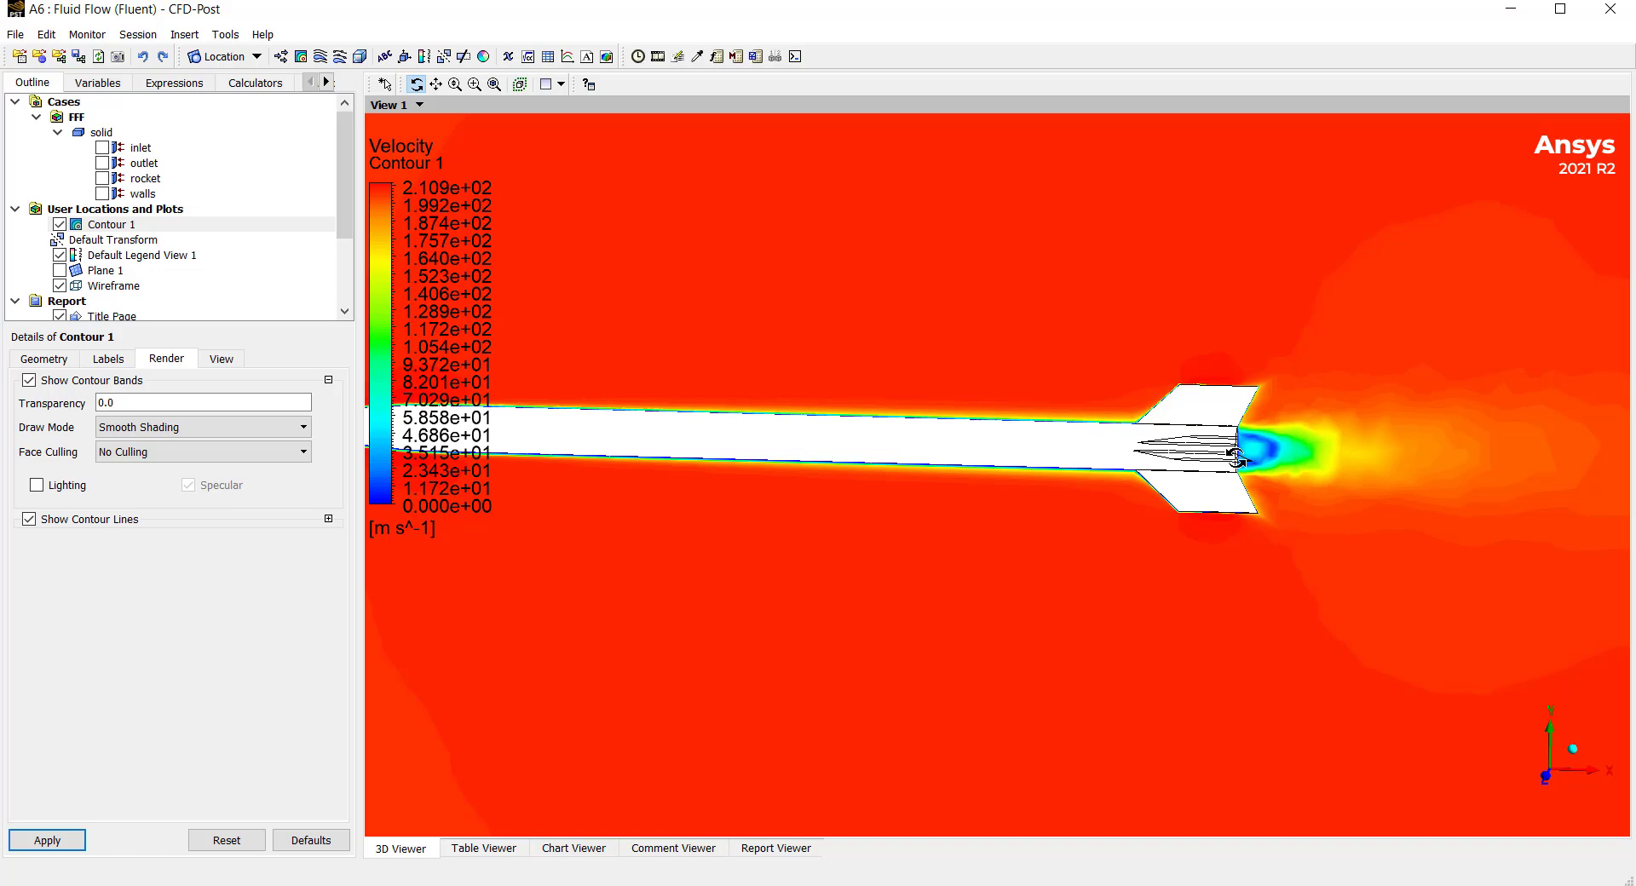
left_click_drag(1168, 483, 1175, 444)
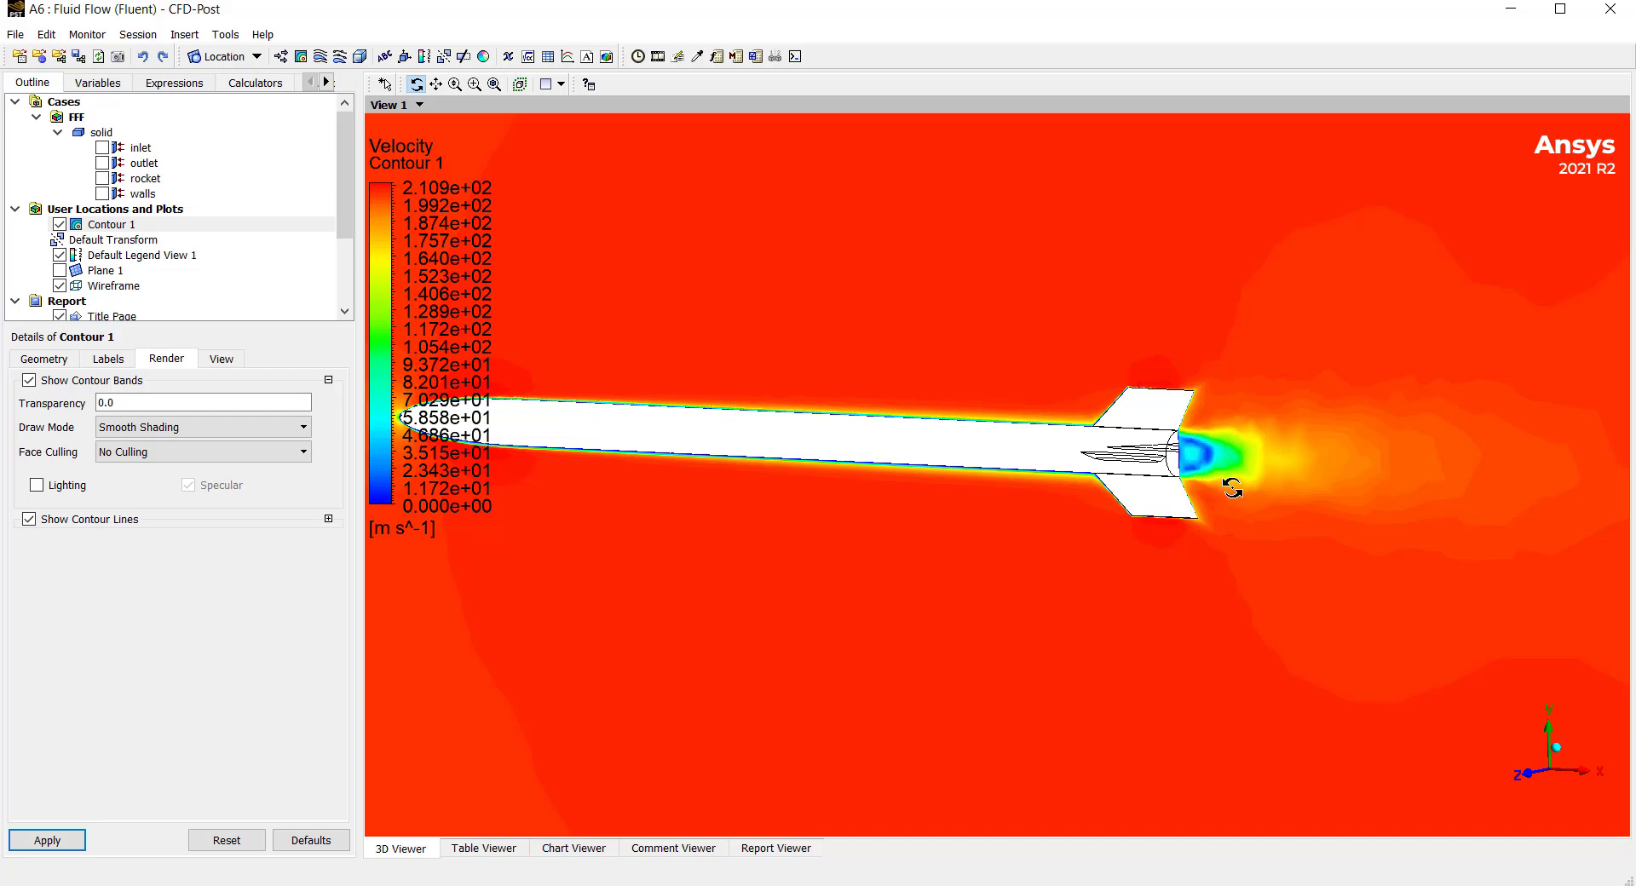
left_click_drag(1116, 465, 1048, 466)
middle_click_drag(878, 516, 1016, 554)
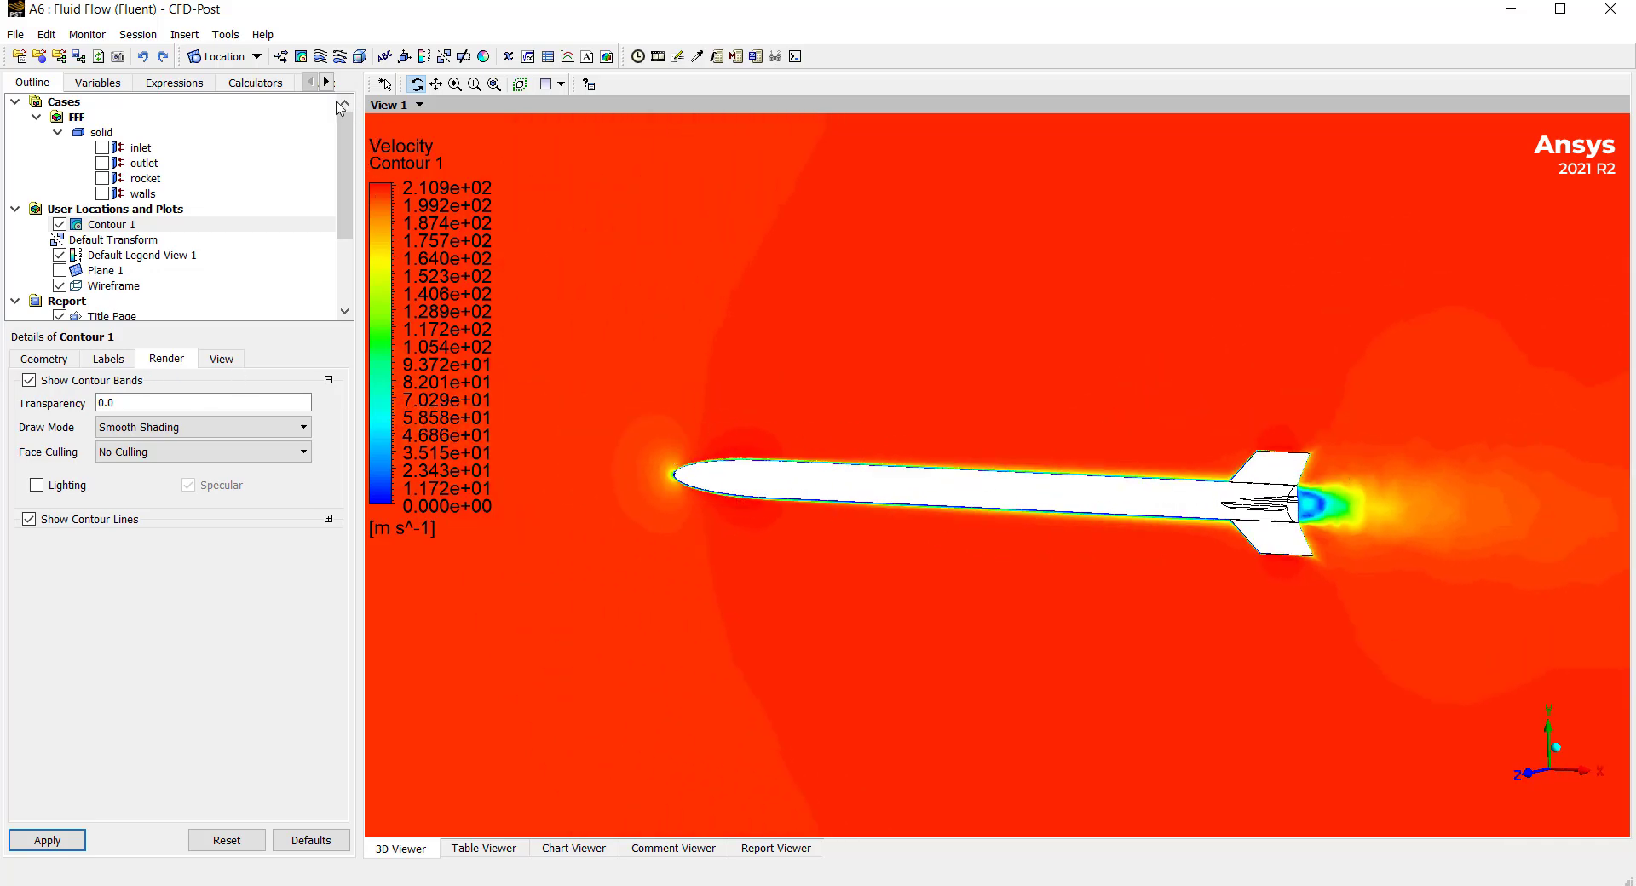
Create Vector 1 showing velocity vectors on Plane 1 and hide Contour 1.
left_click(281, 56)
left_click(337, 135)
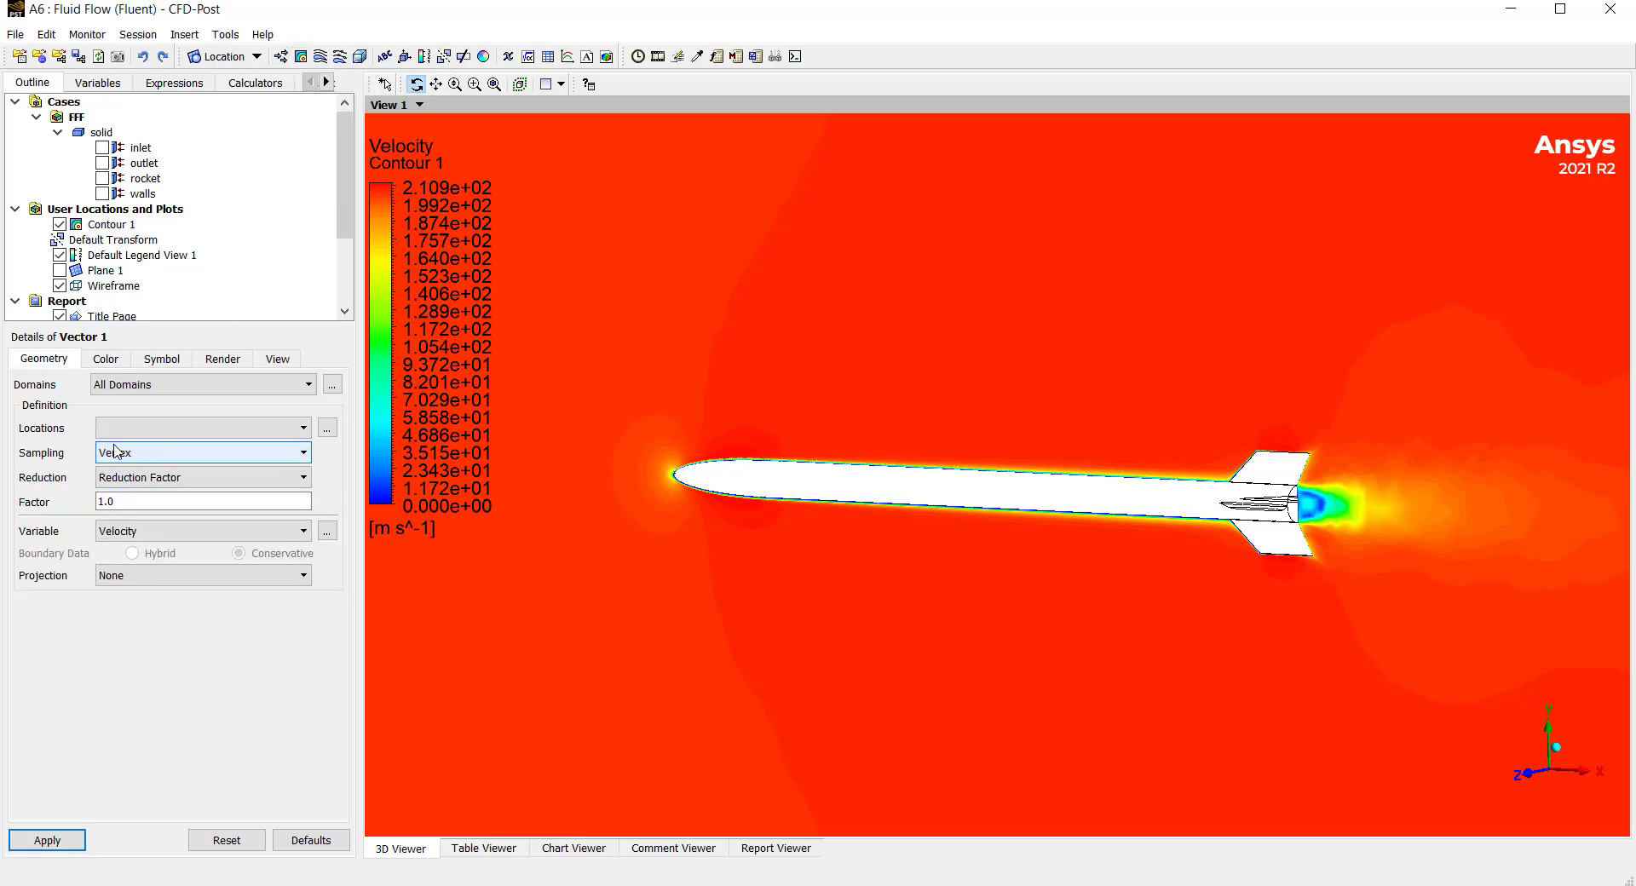
left_click(148, 432)
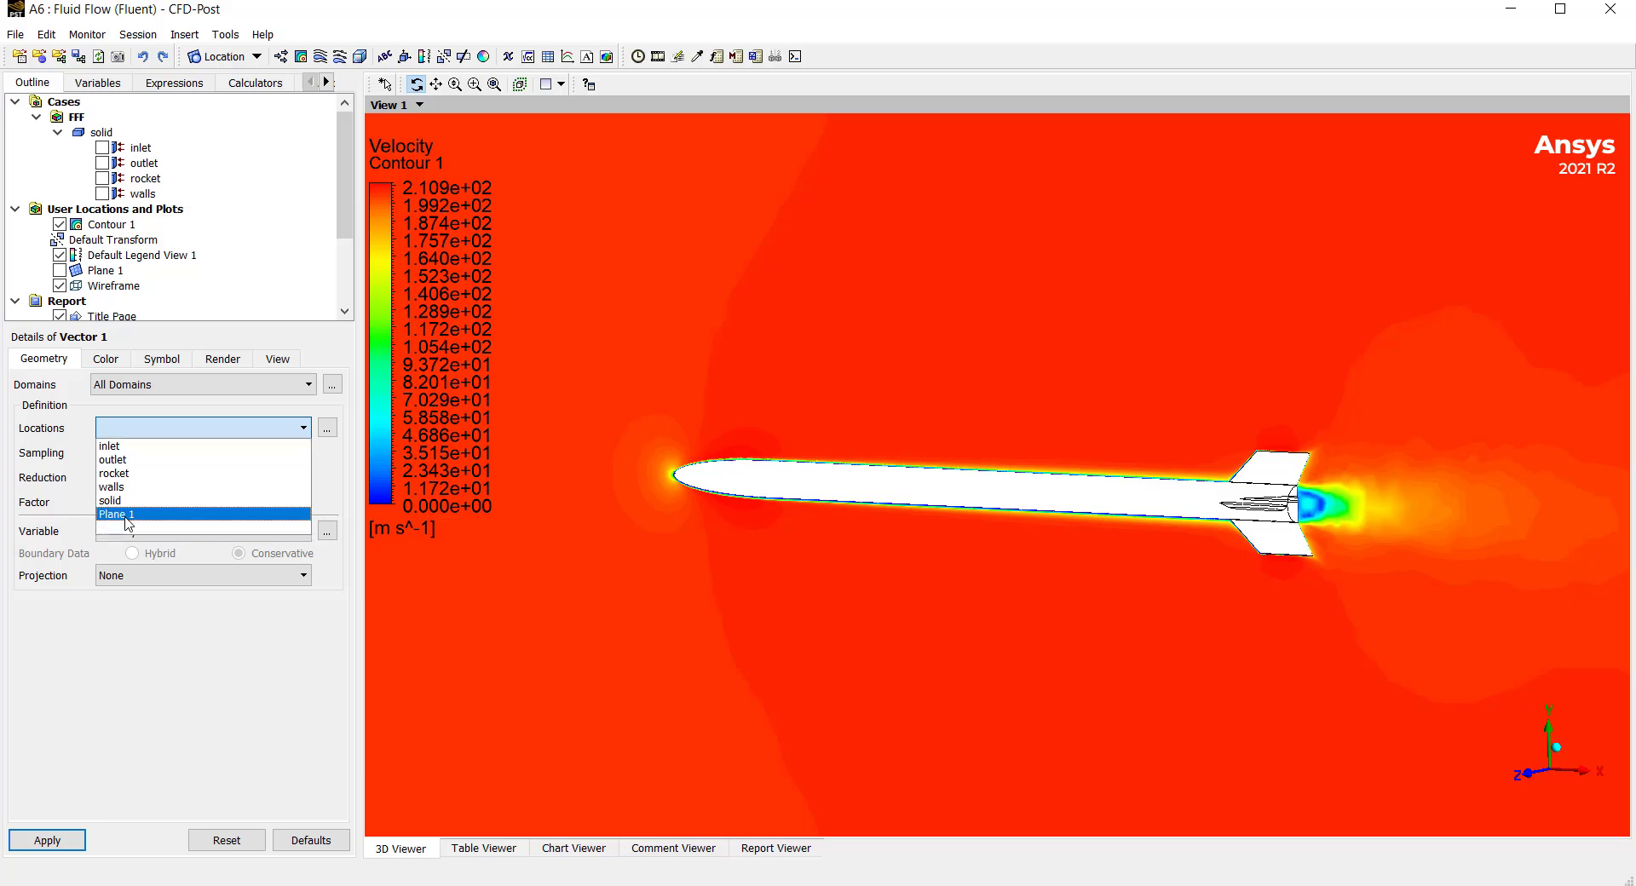
left_click(128, 512)
left_click(68, 837)
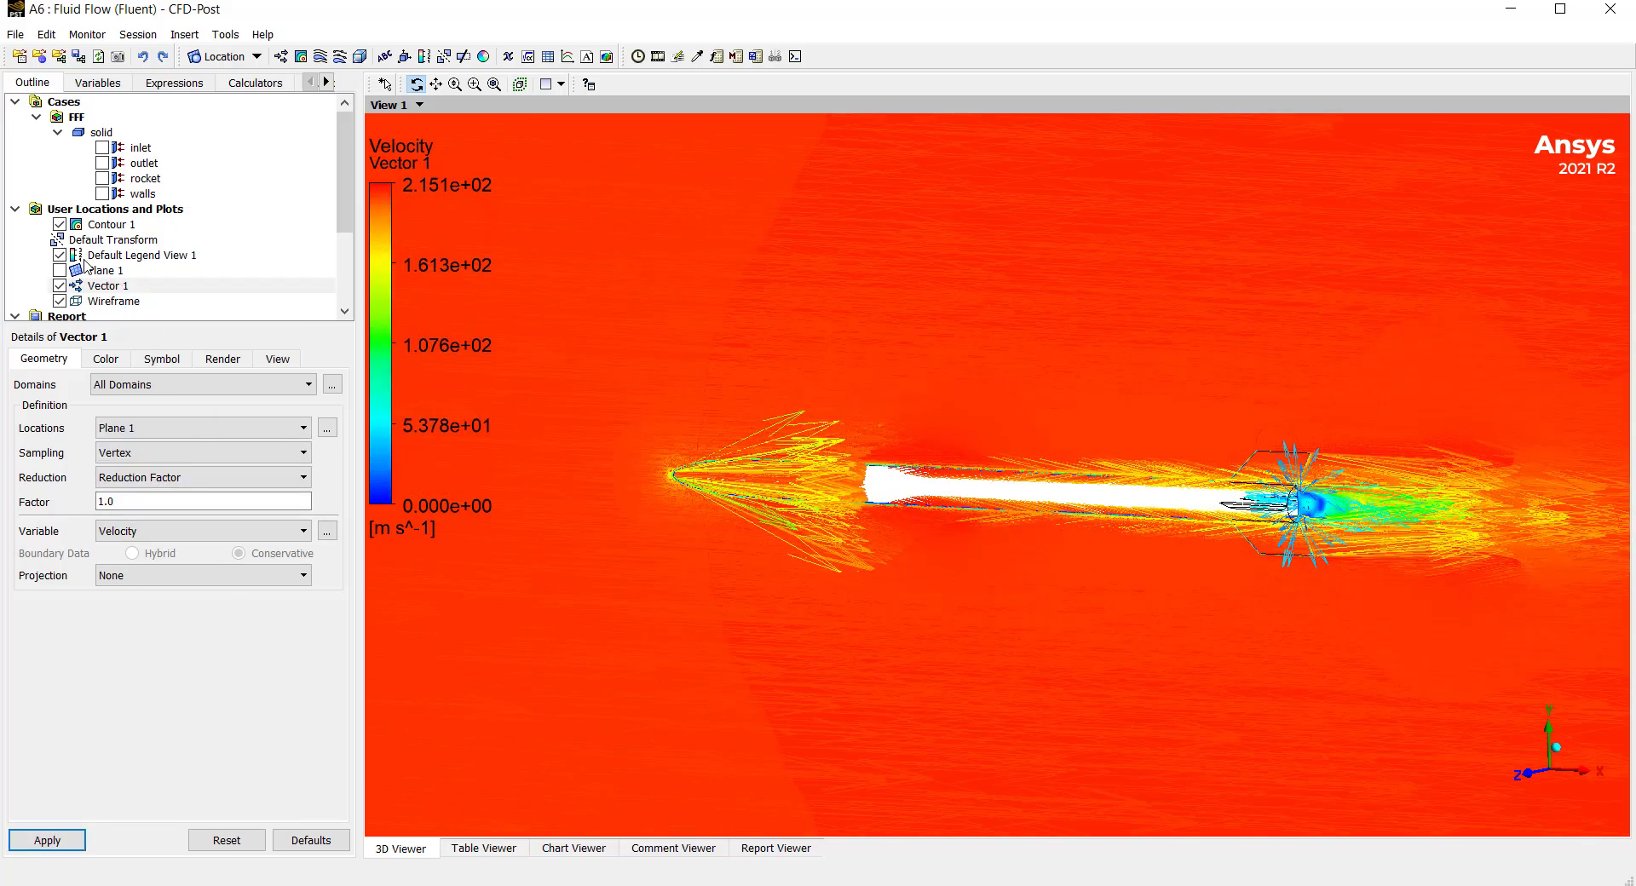
left_click(60, 226)
Shrink the vector arrow symbol size to 0.05.
left_click_drag(866, 540, 911, 490)
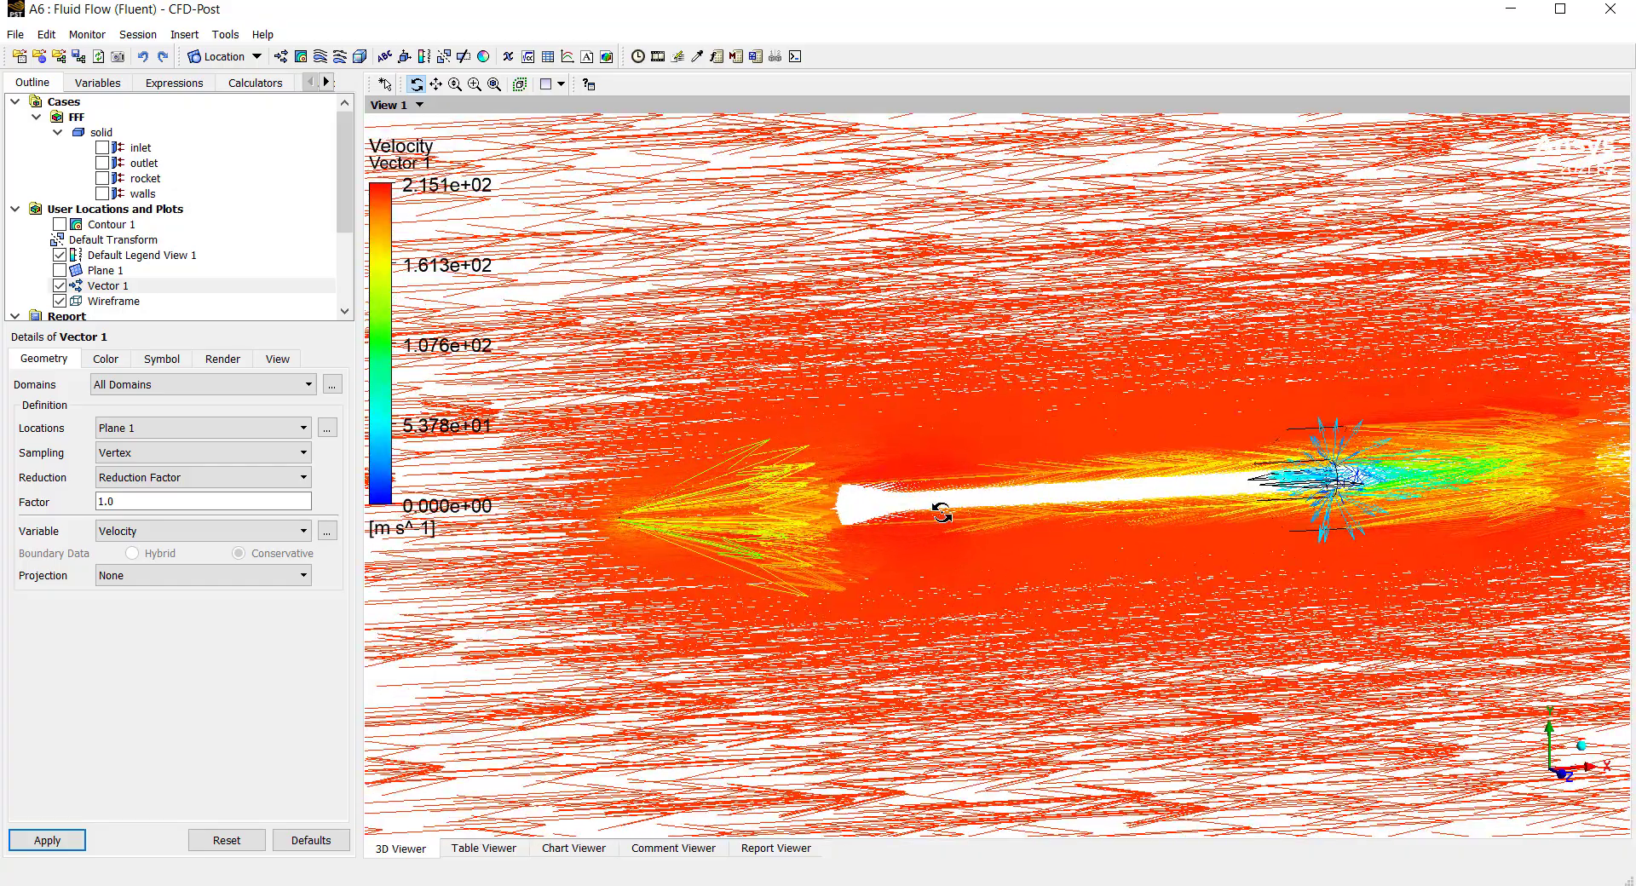
left_click(162, 358)
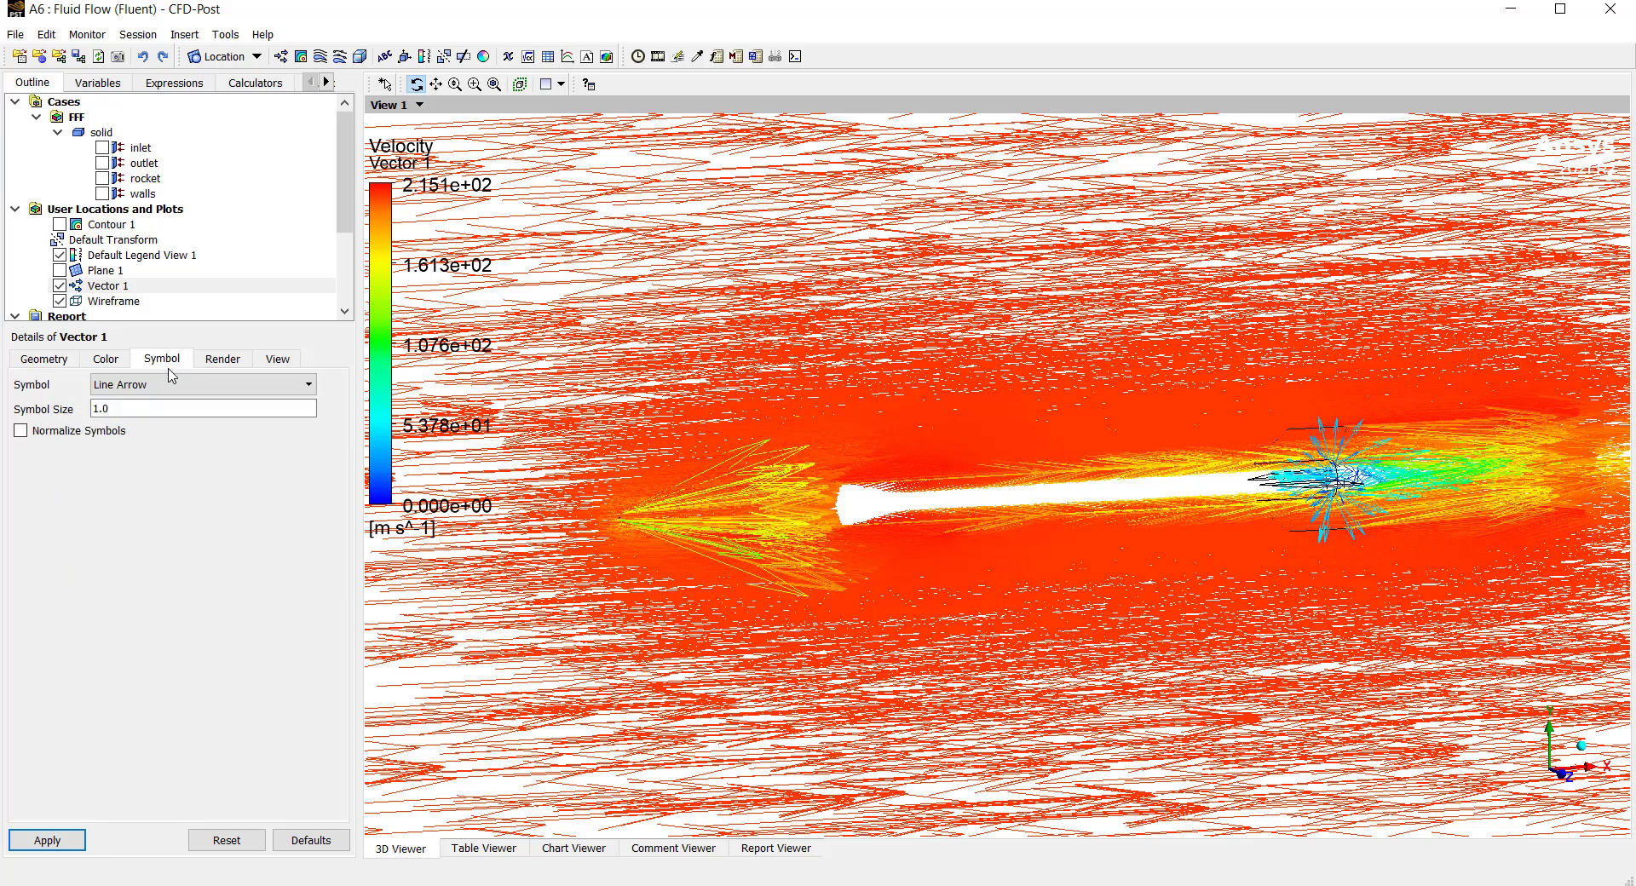
double_click(148, 410)
left_click(64, 842)
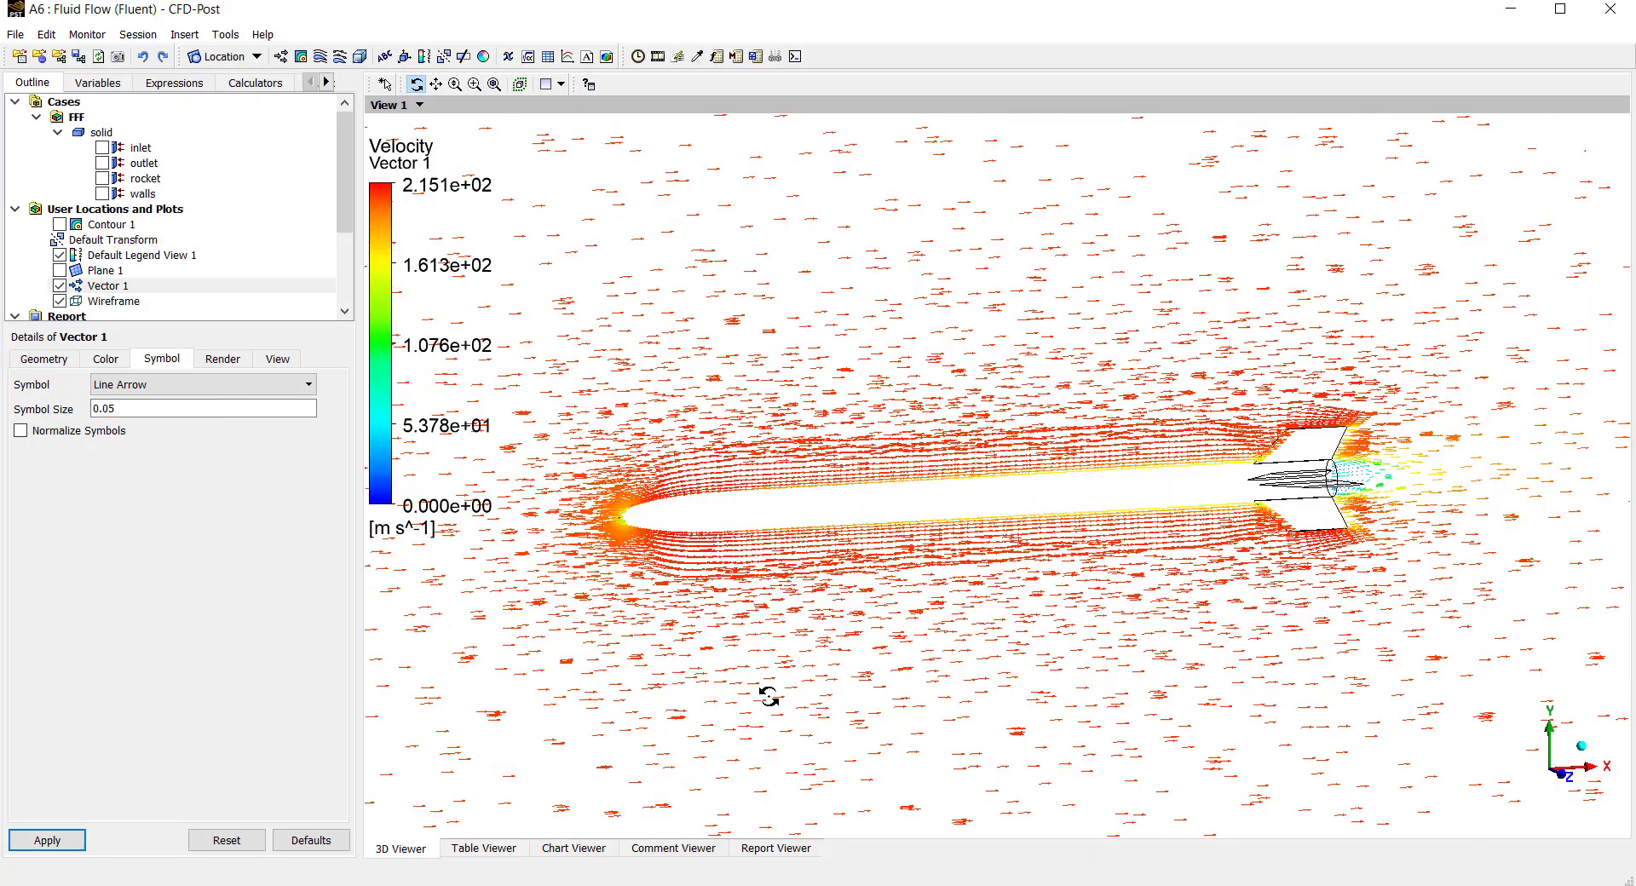
Zoom and orbit to inspect the vectors at the rocket's nose and tail.
scroll(729, 574, "up", 1)
middle_click_drag(628, 603, 1005, 614, "ctrl")
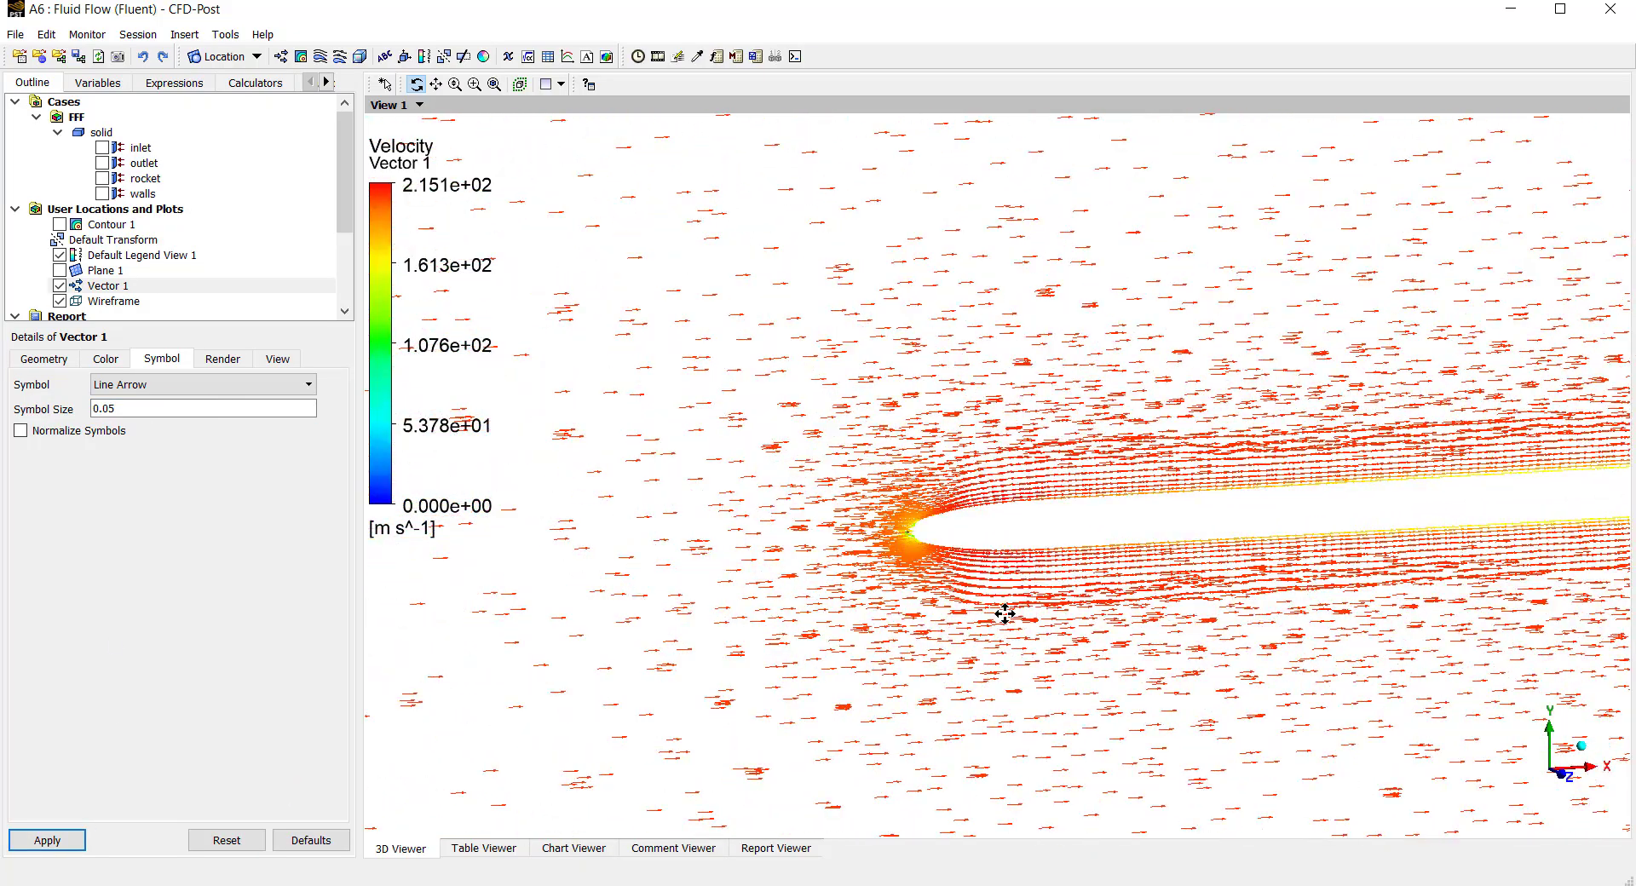
scroll(968, 548, "up", 3)
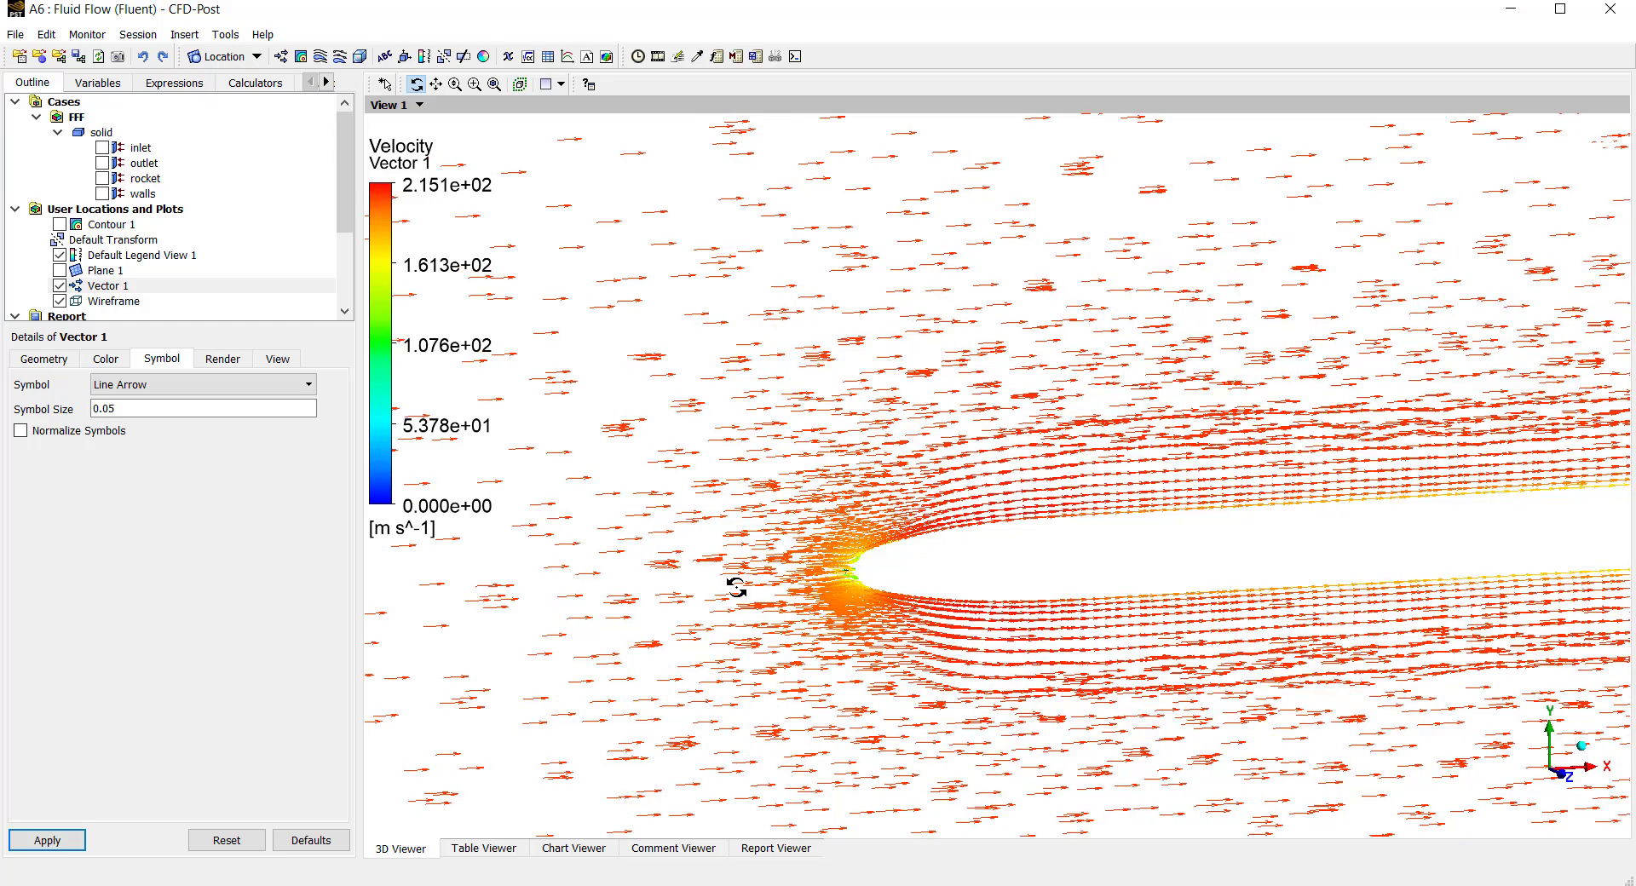
middle_click_drag(1097, 523, 869, 491, "ctrl")
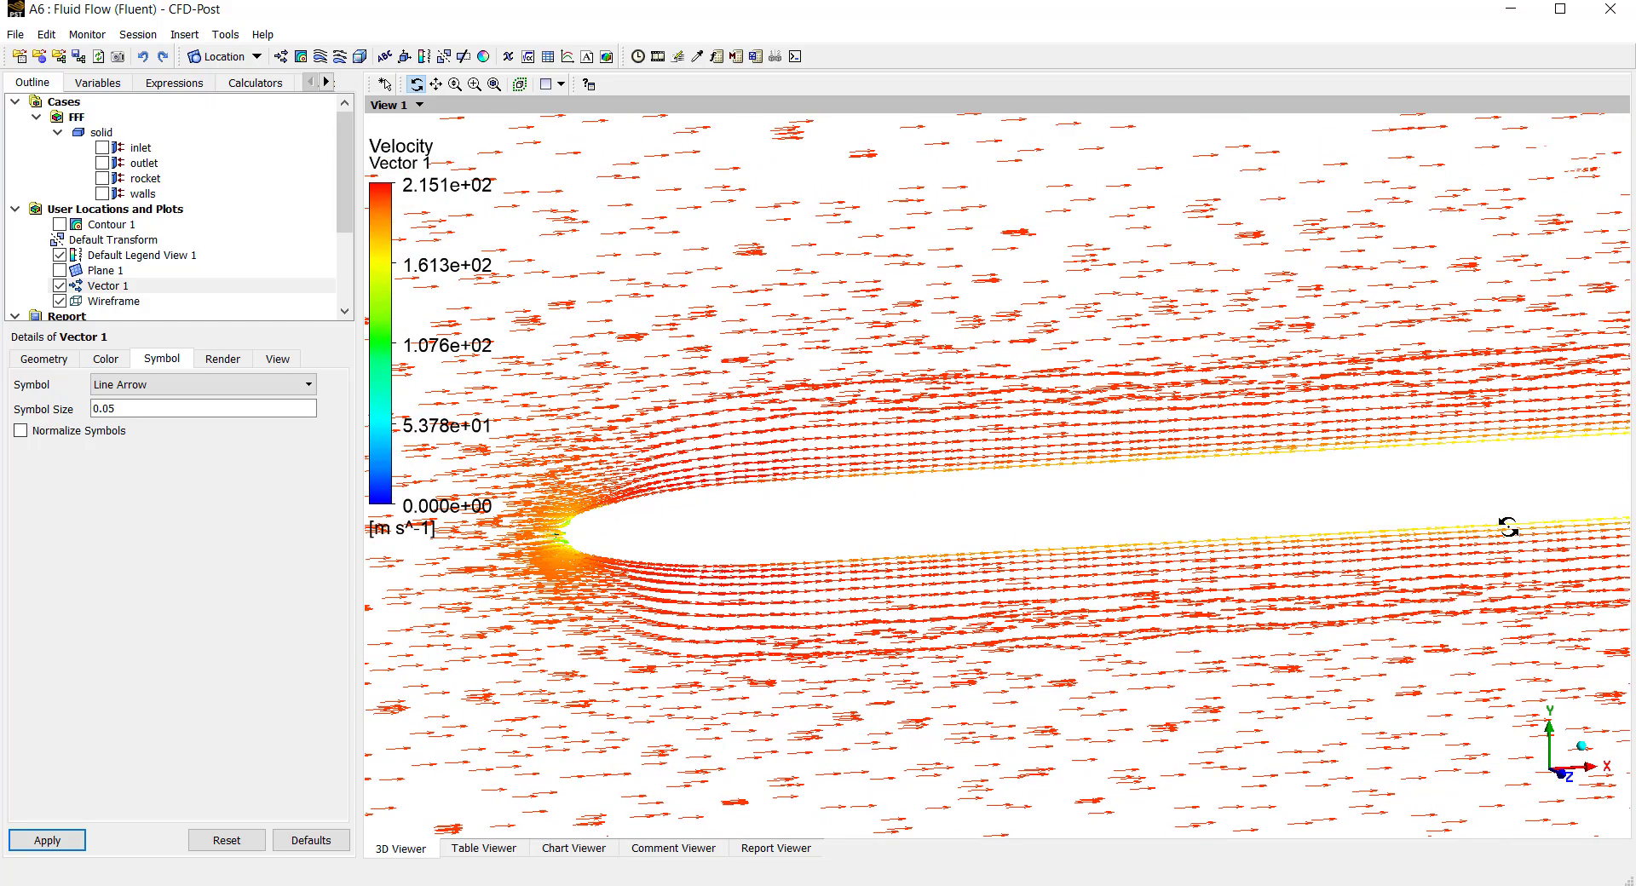
middle_click_drag(1509, 527, 712, 610, "ctrl")
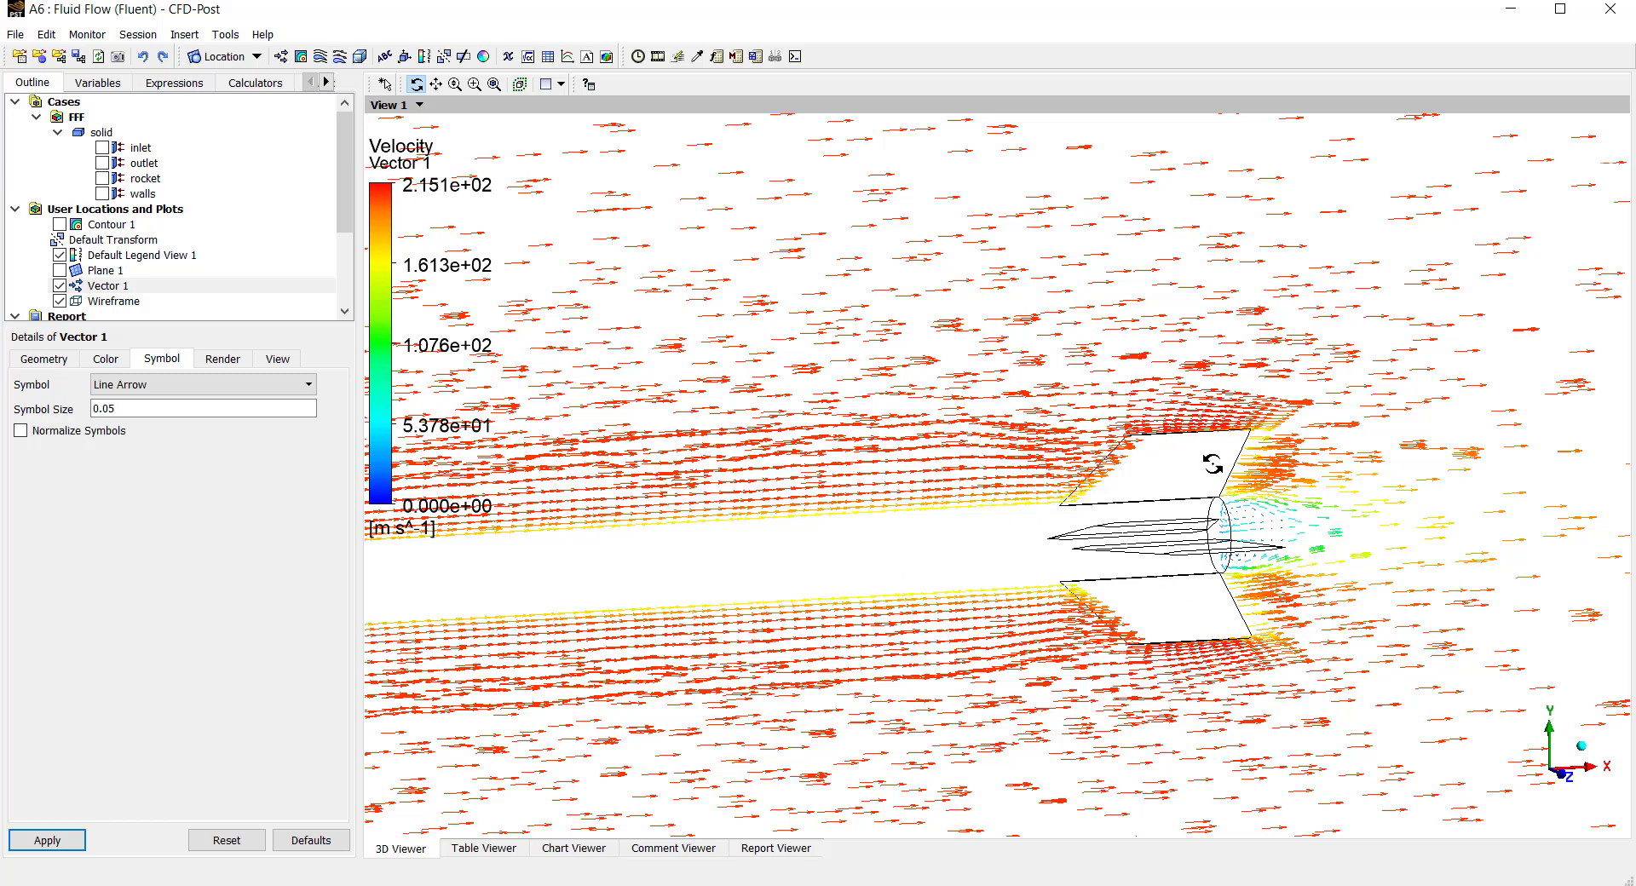
scroll(1280, 567, "up", 5)
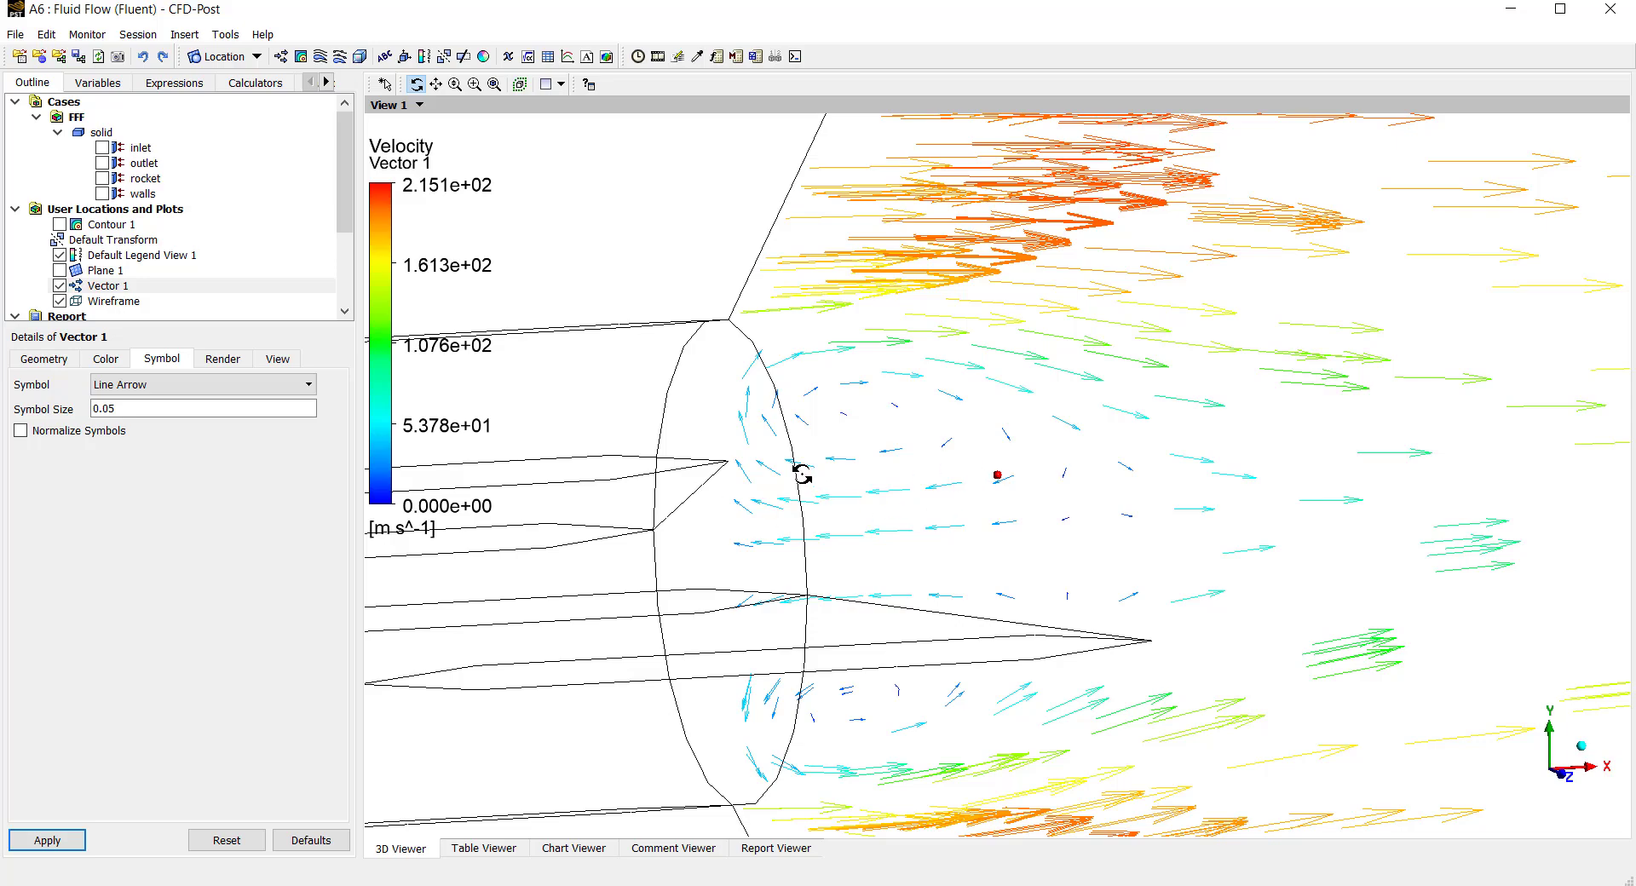
mouse_move(1022, 436)
middle_mouse_down()
mouse_move(942, 453)
mouse_move(954, 479)
mouse_move(1001, 493)
mouse_move(997, 475)
mouse_move(886, 467)
mouse_move(995, 441)
middle_mouse_up()
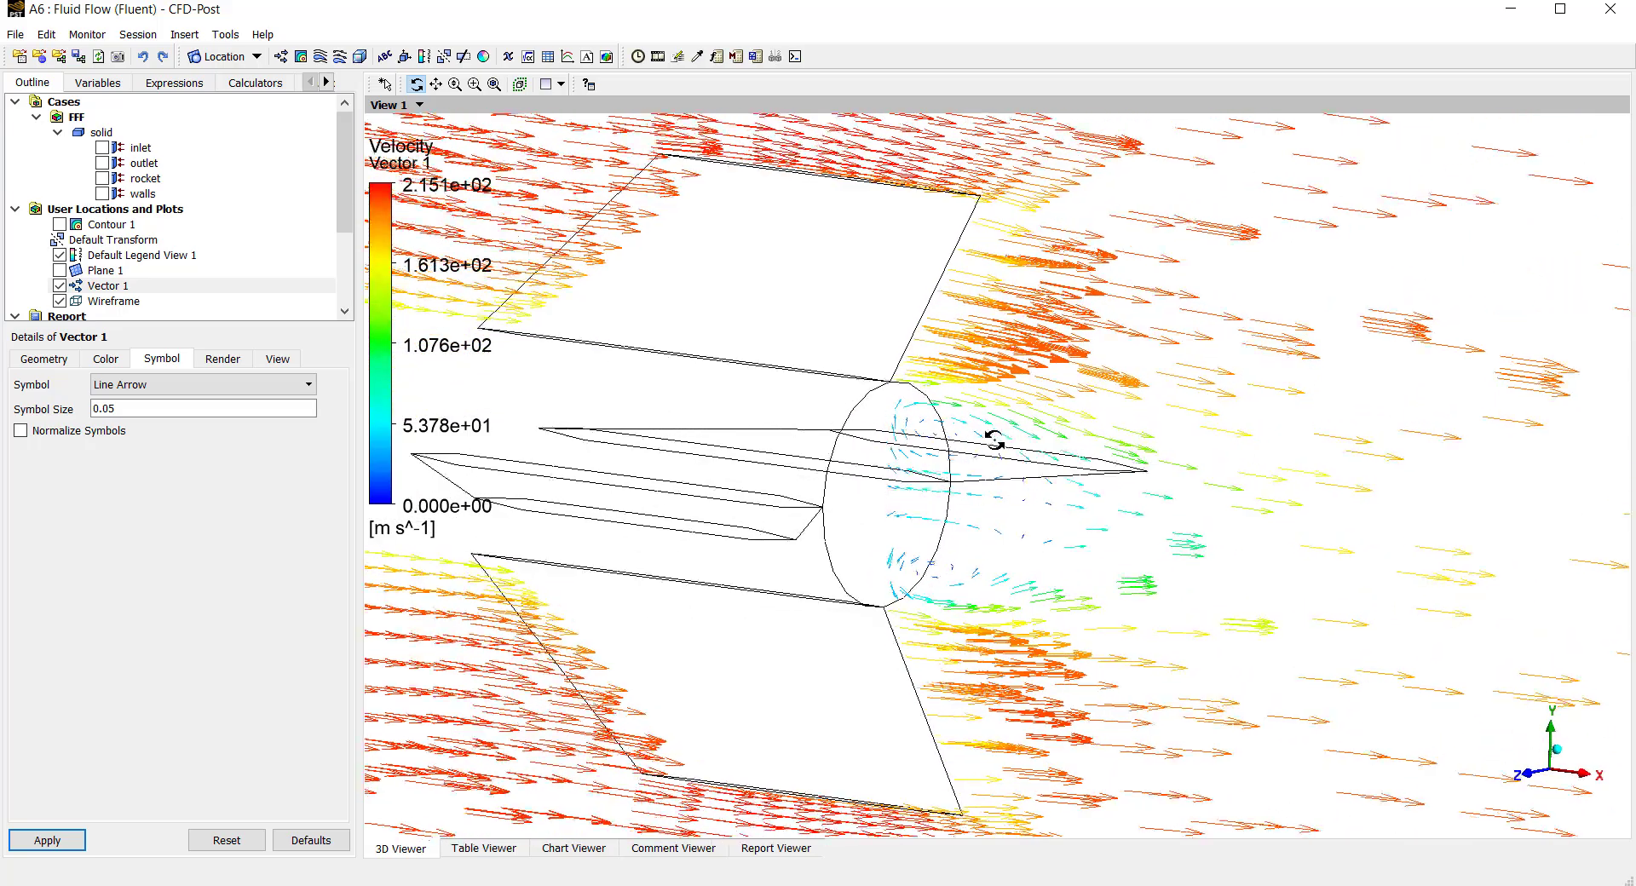
middle_click_drag(820, 502, 928, 482)
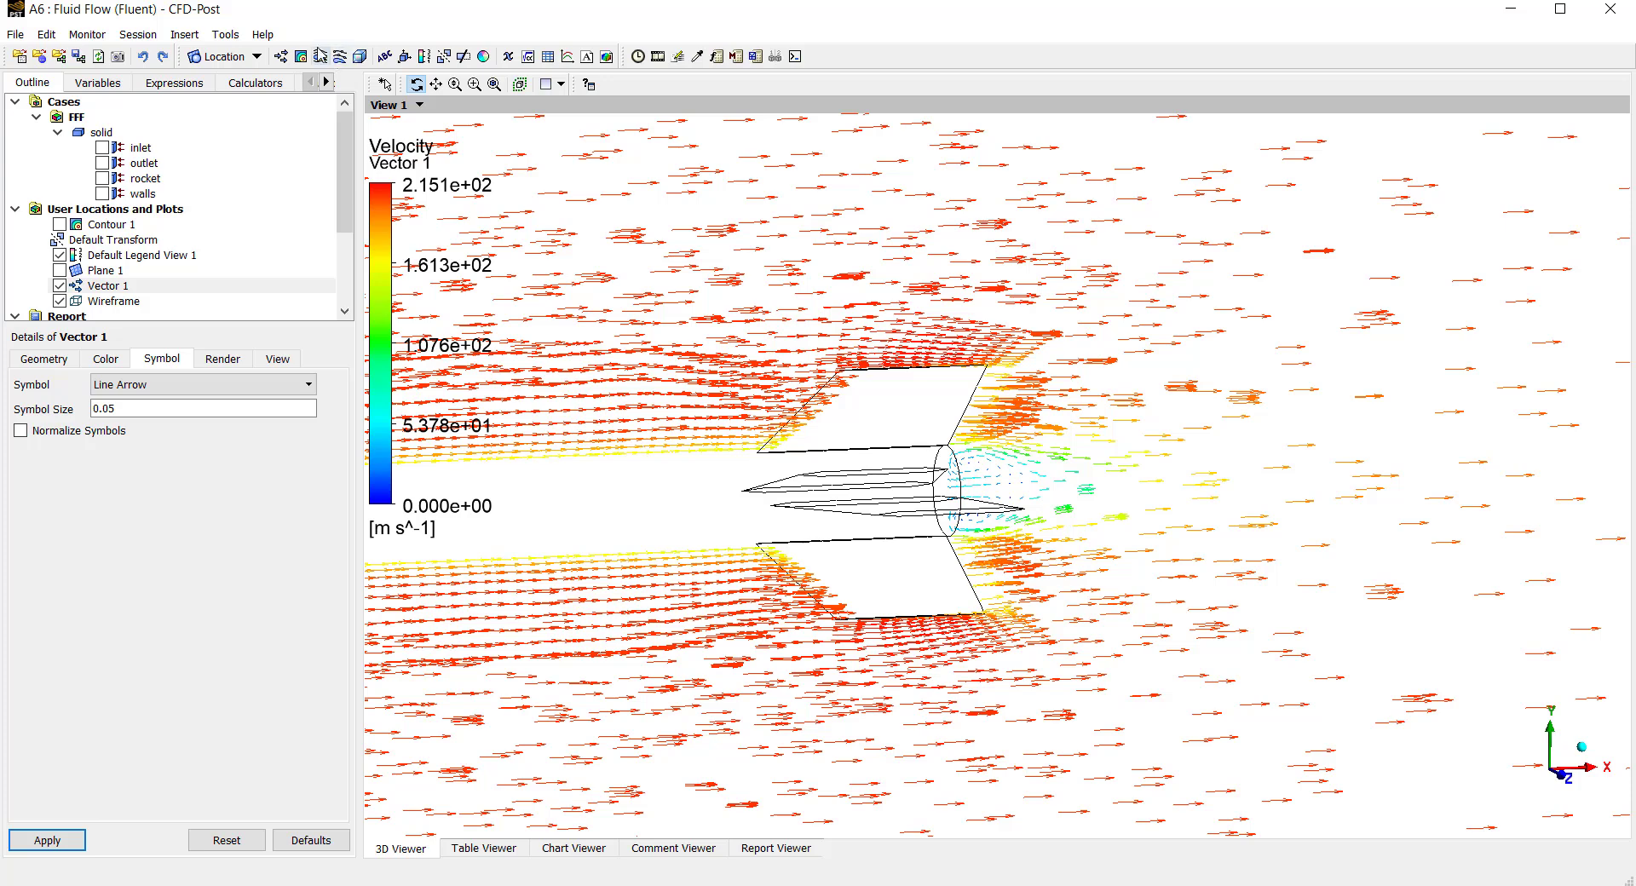
Create Streamline 1 seeded at Plane 1 vertices, max 500 points, traced forward and backward.
left_click(320, 58)
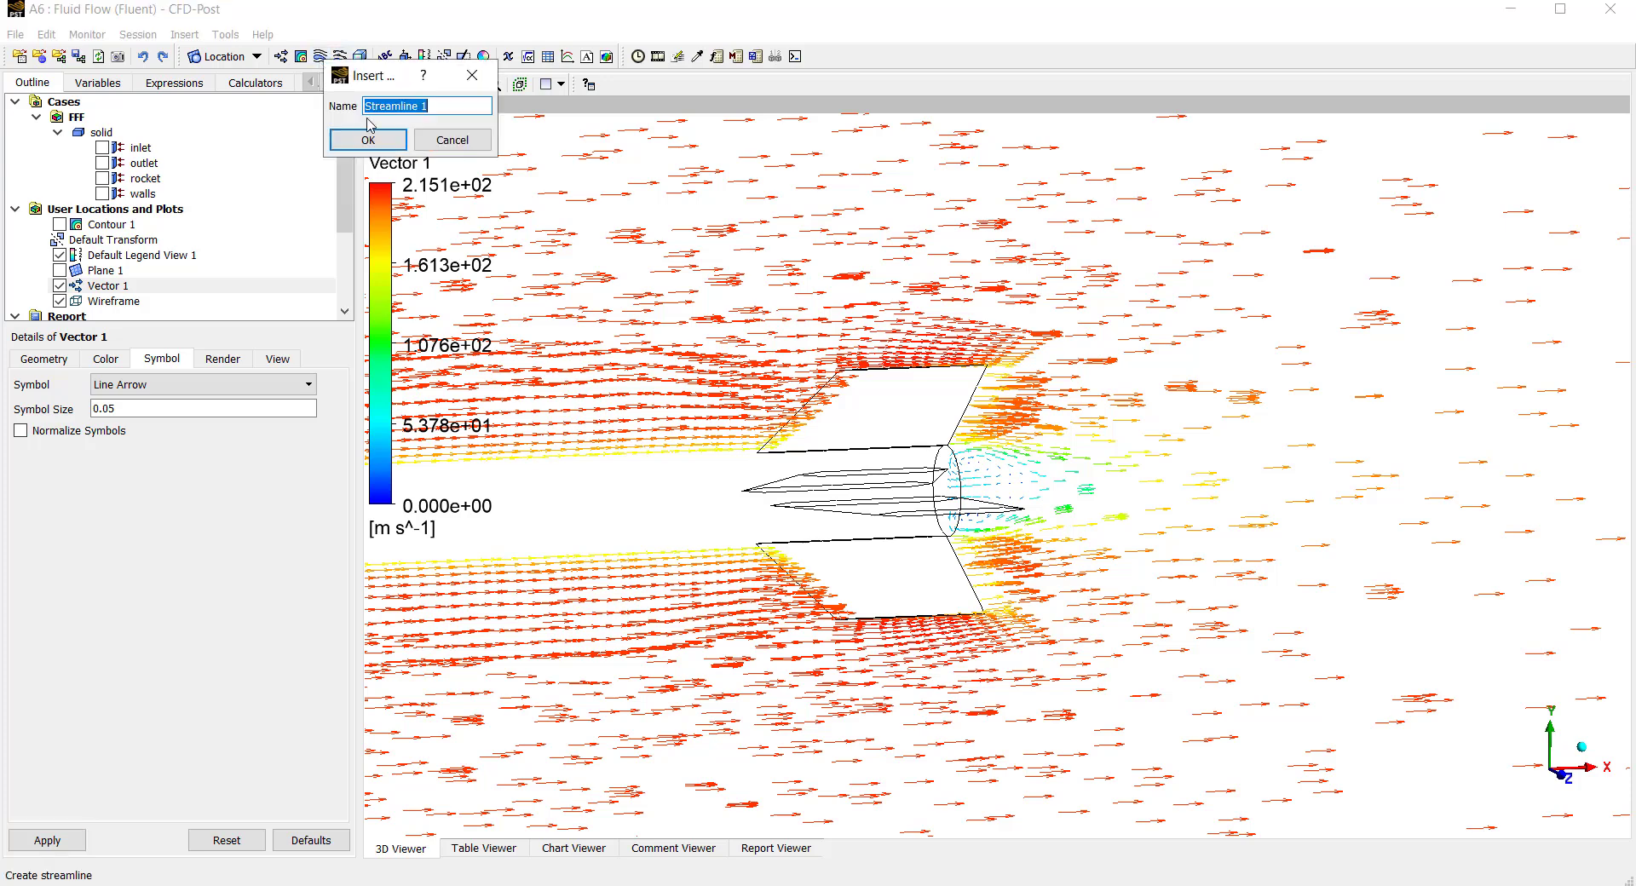
left_click(369, 140)
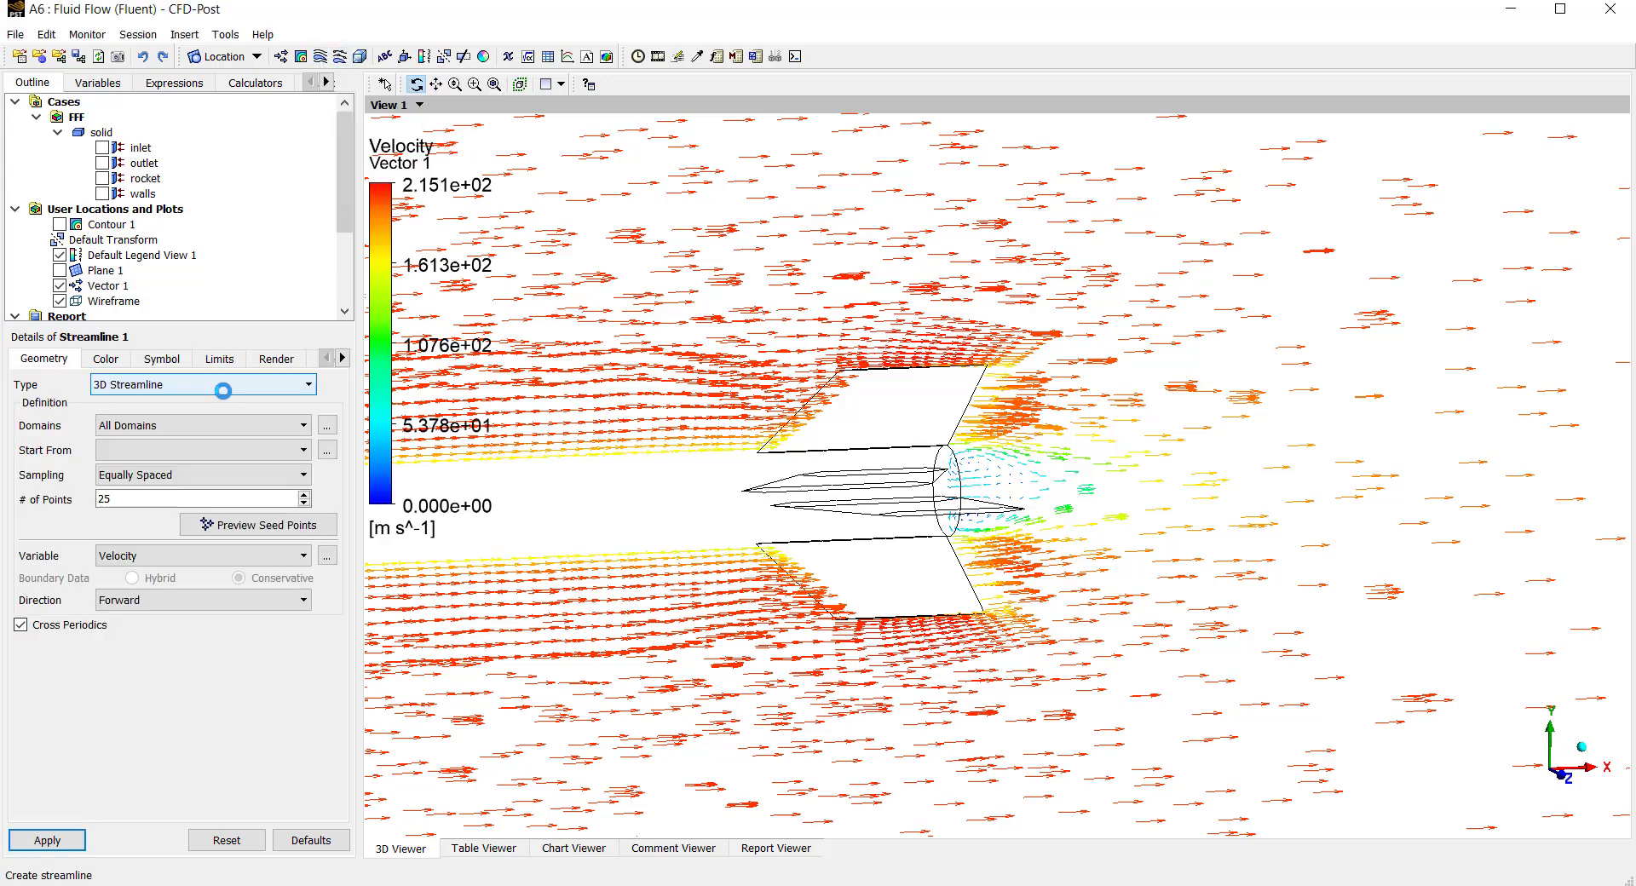
left_click(212, 454)
left_click(119, 536)
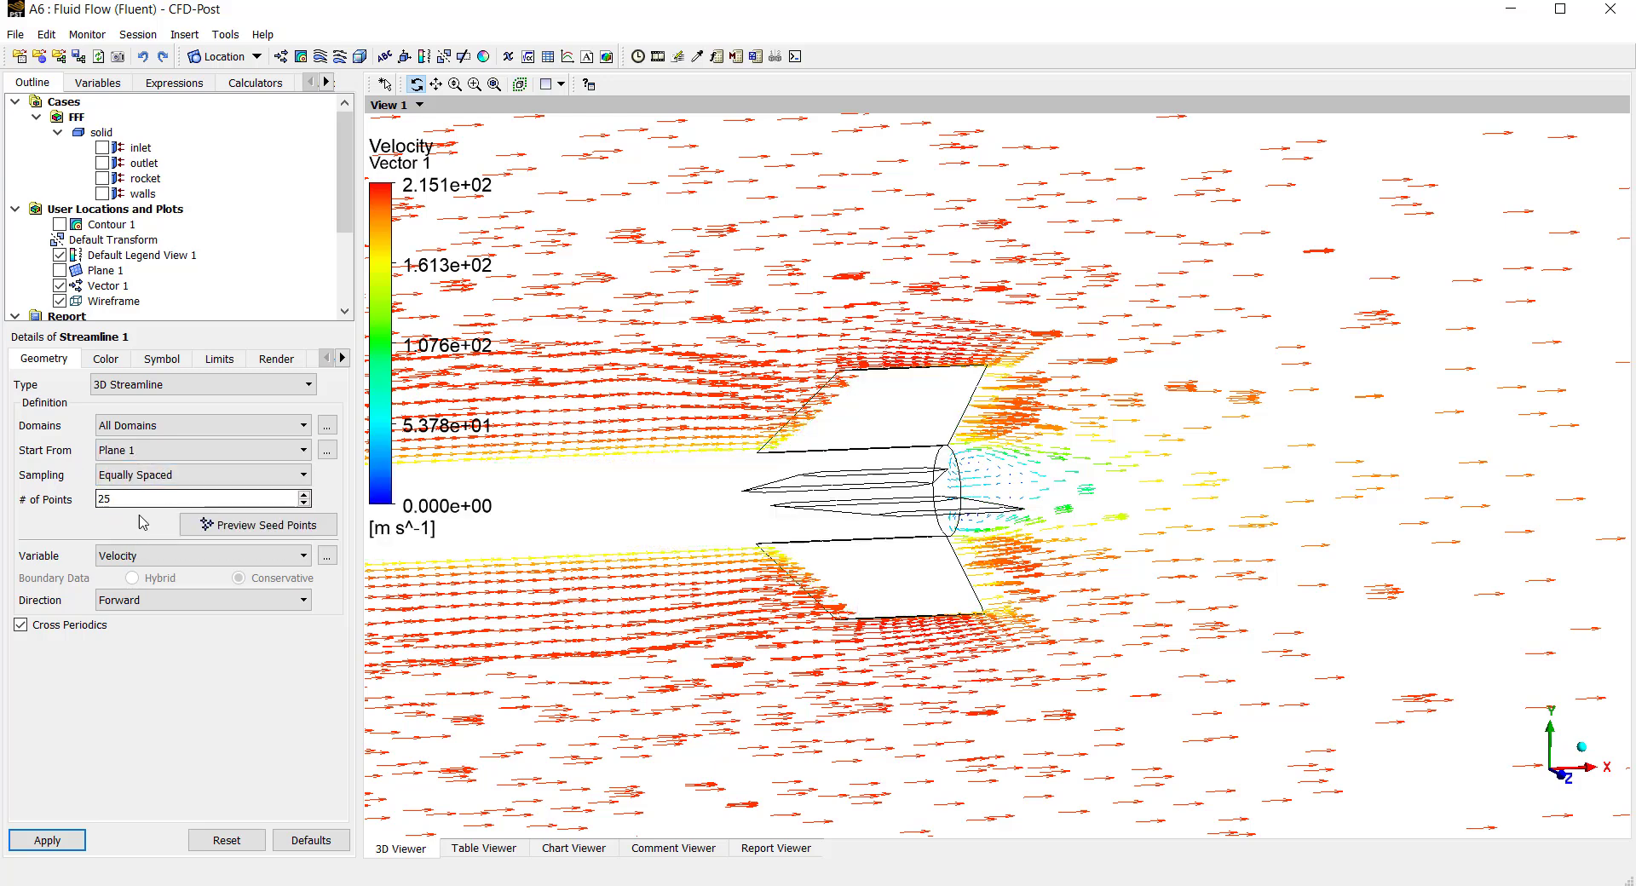
left_click(128, 477)
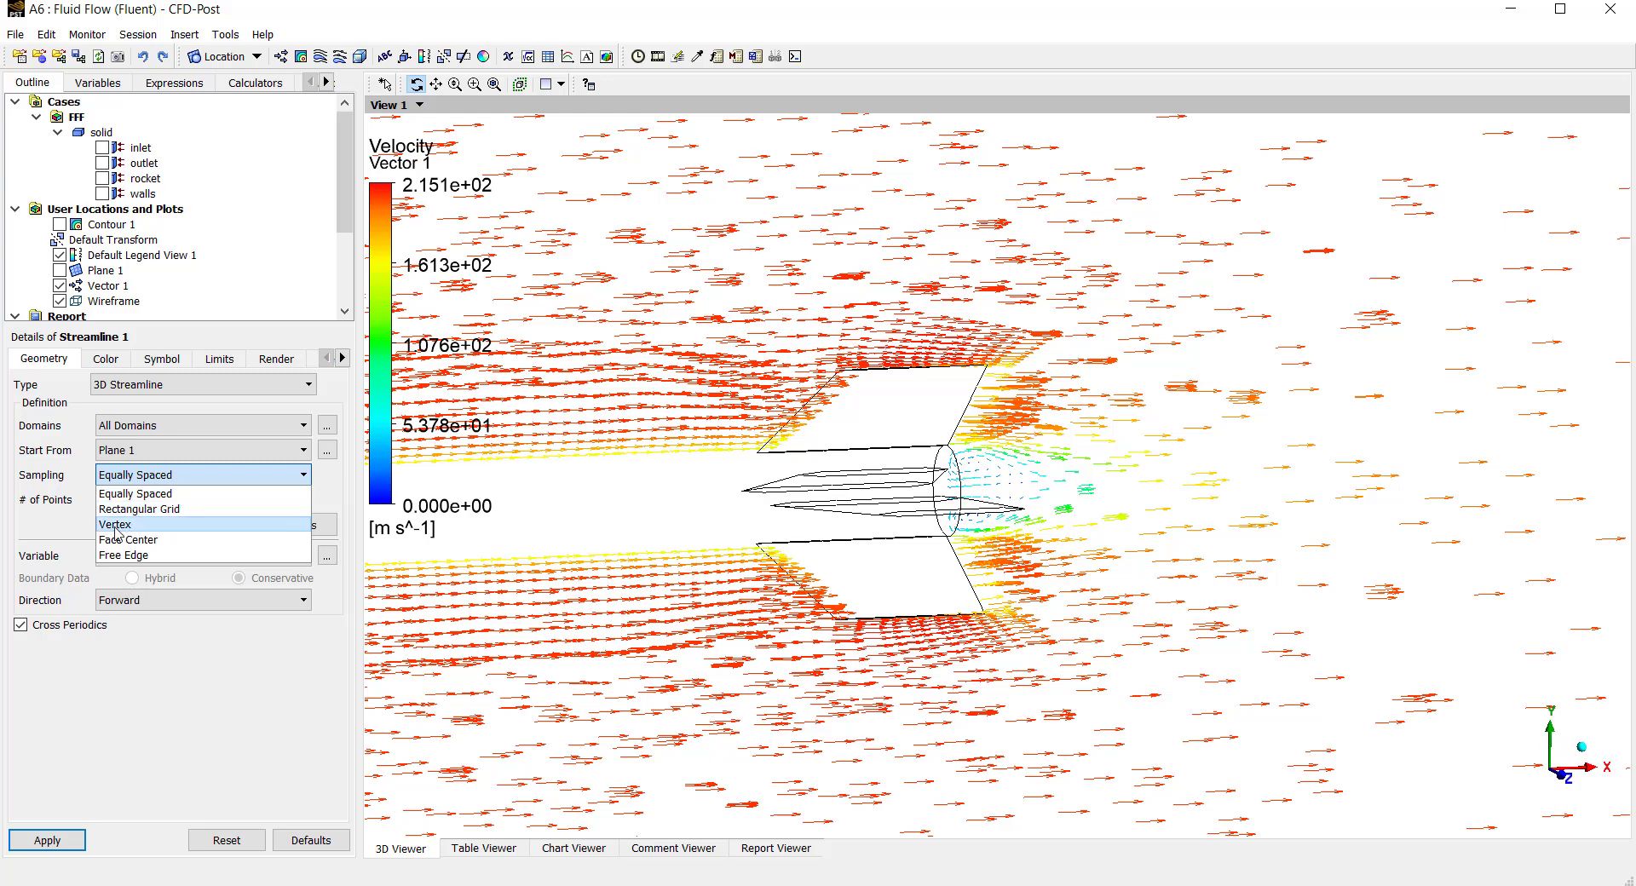
left_click(118, 522)
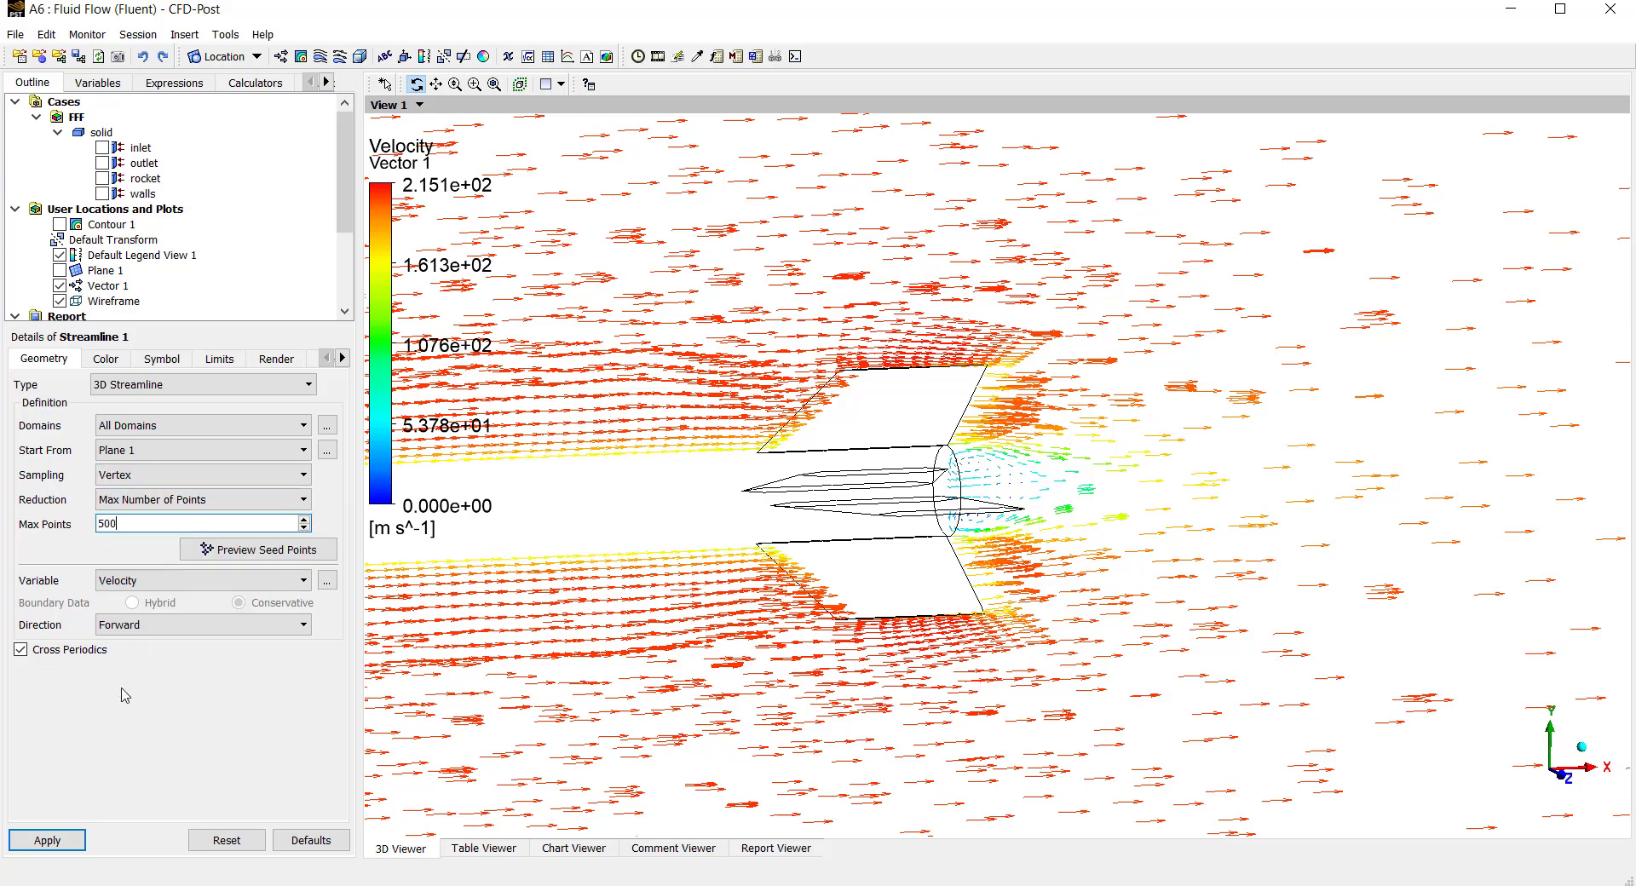
left_click(141, 627)
left_click(136, 674)
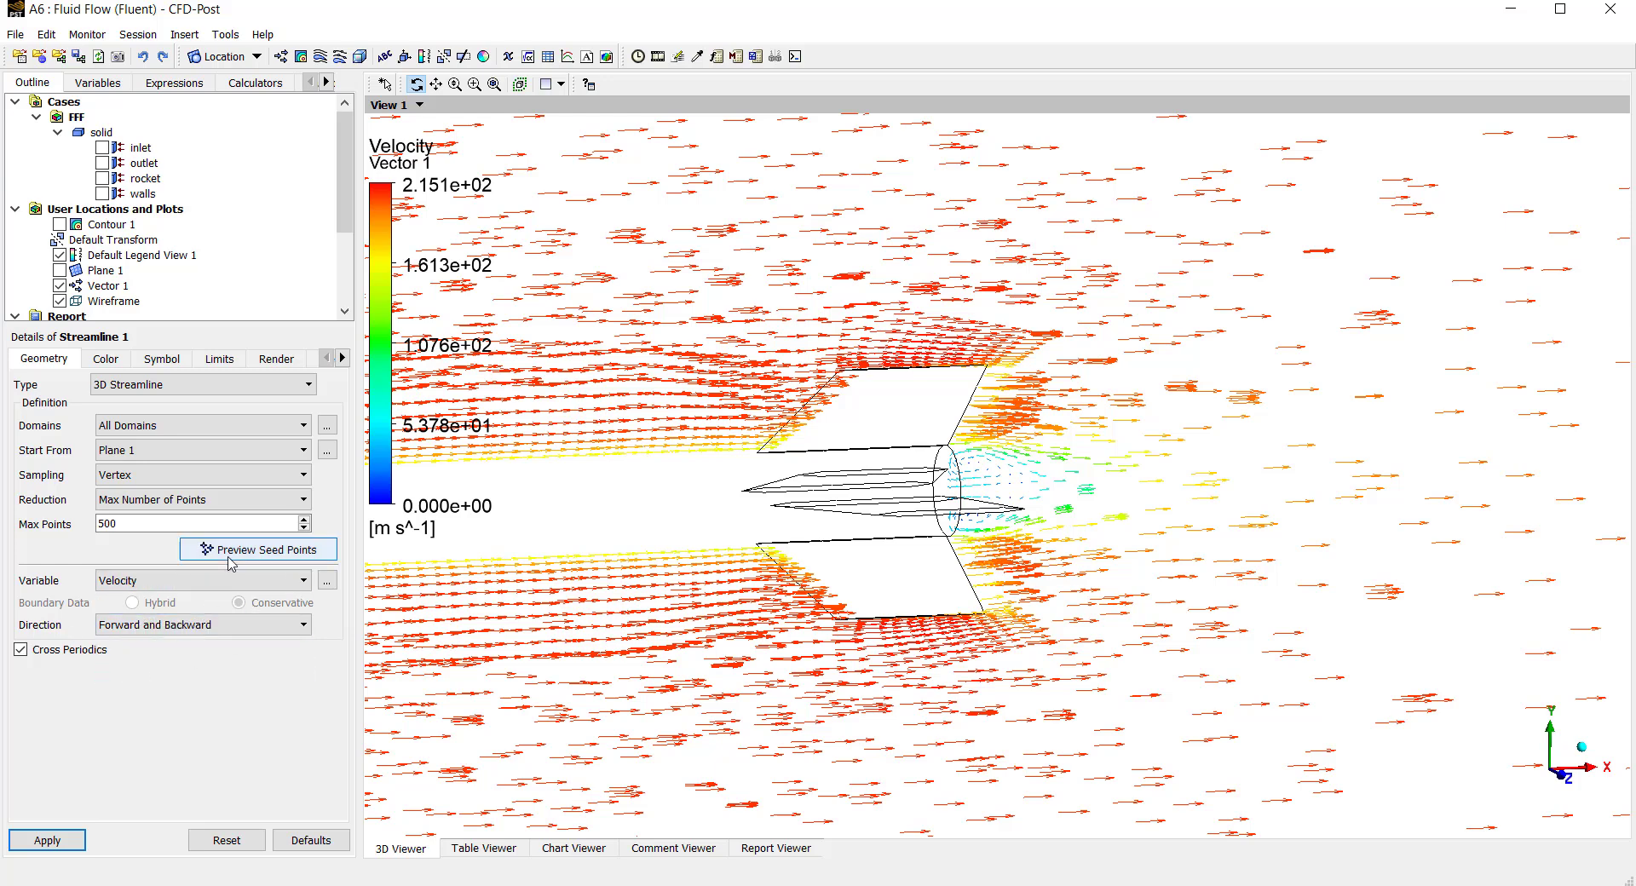
left_click(47, 841)
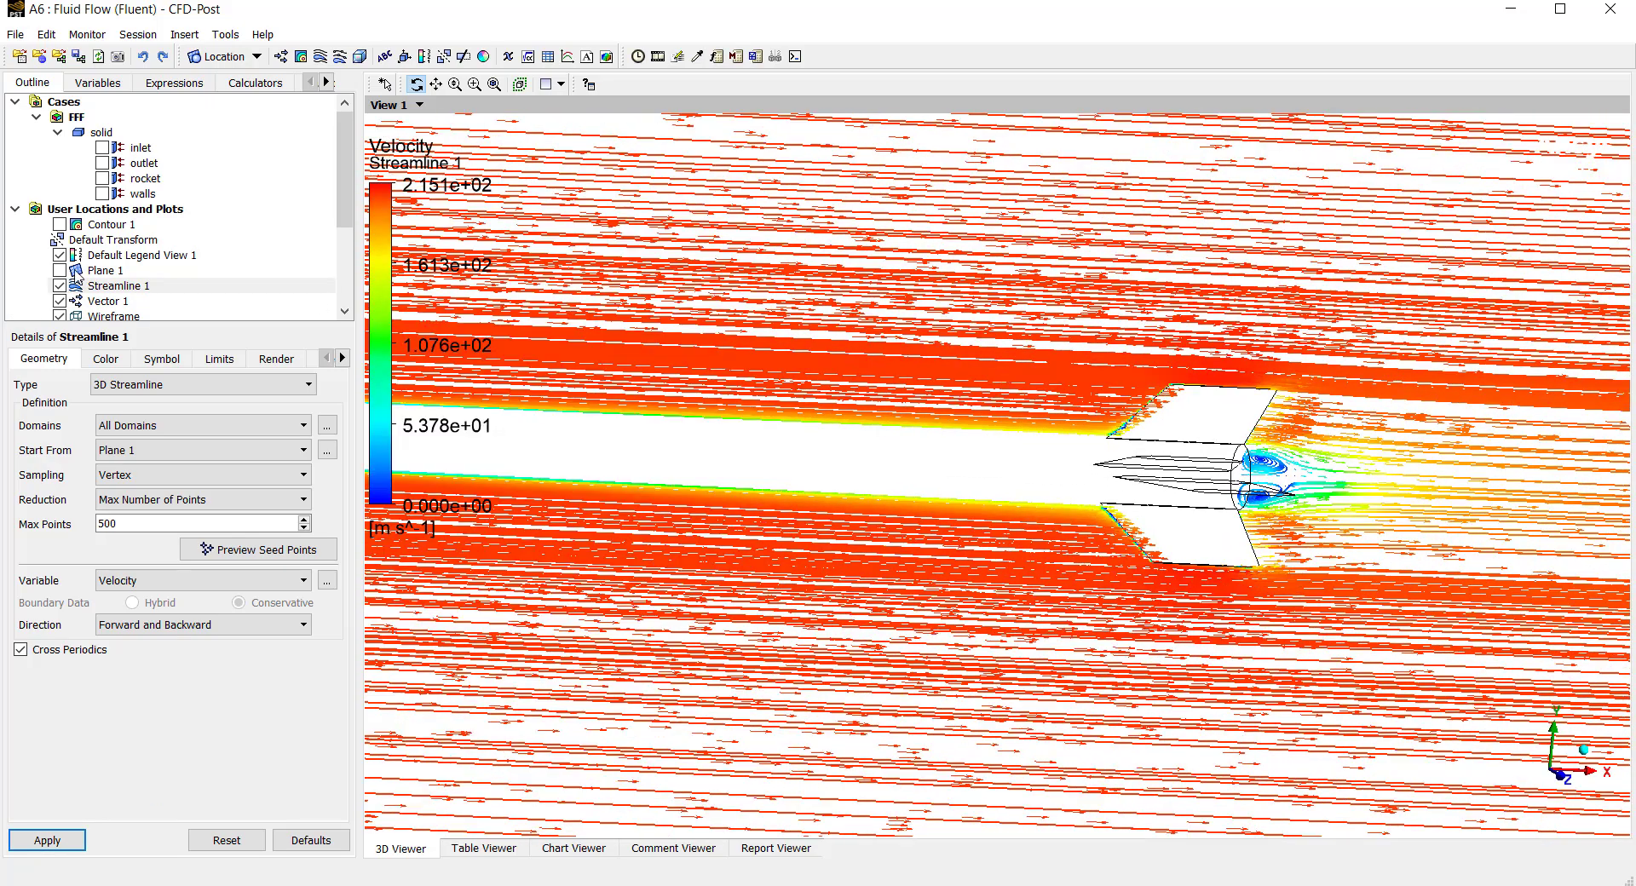
Hide Vector 1 and orbit around the fins and wake vortices behind the rocket.
left_click(59, 301)
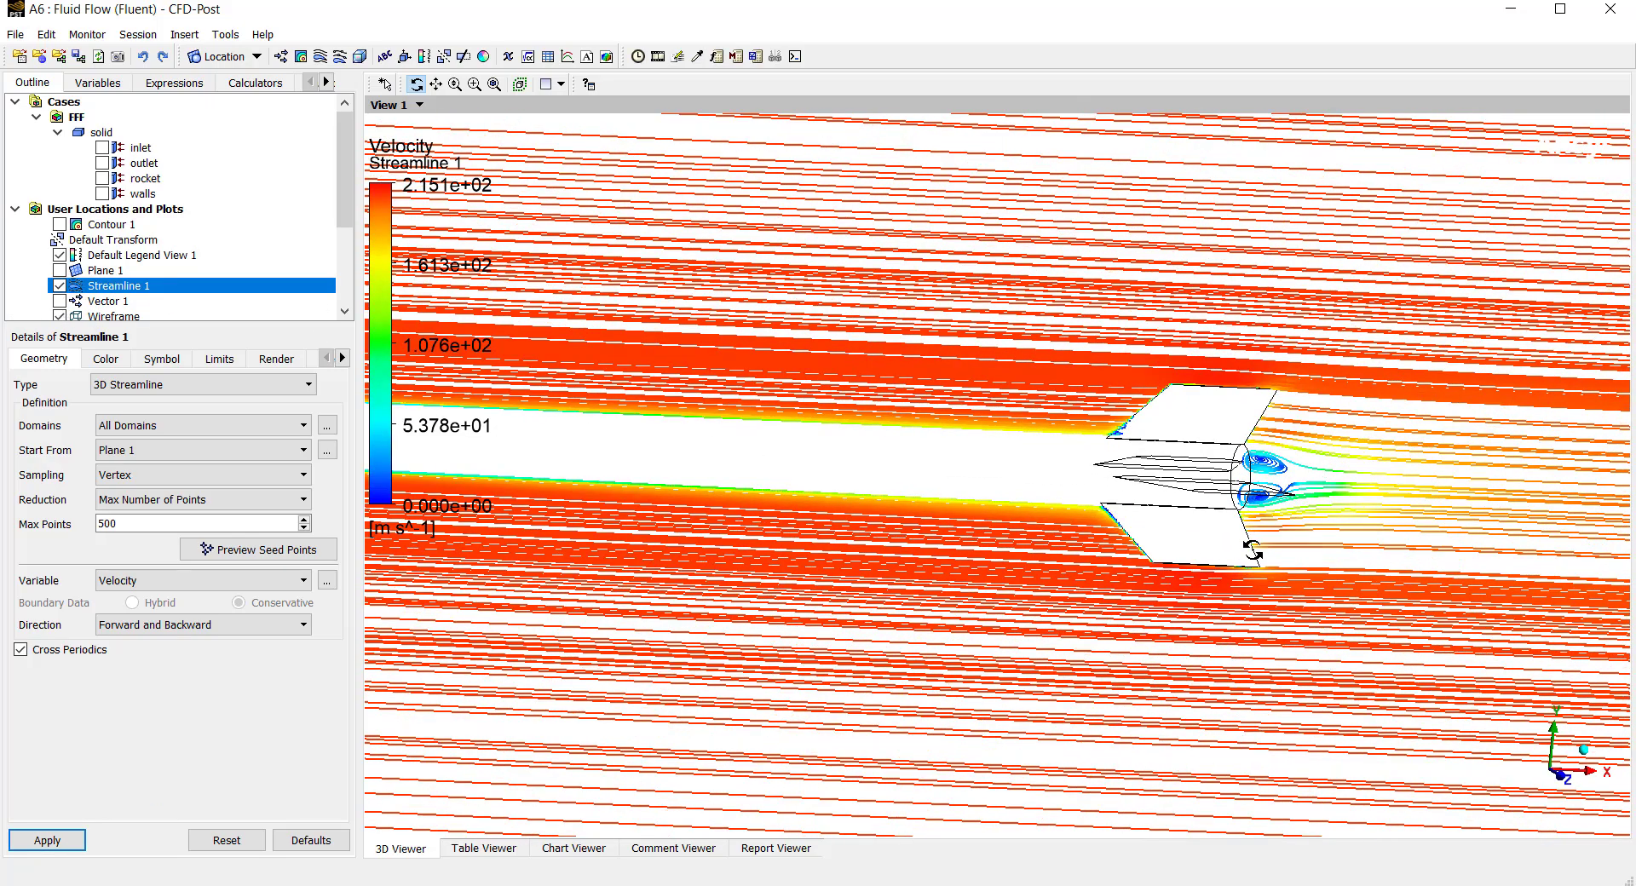
left_click_drag(1253, 550, 1264, 446)
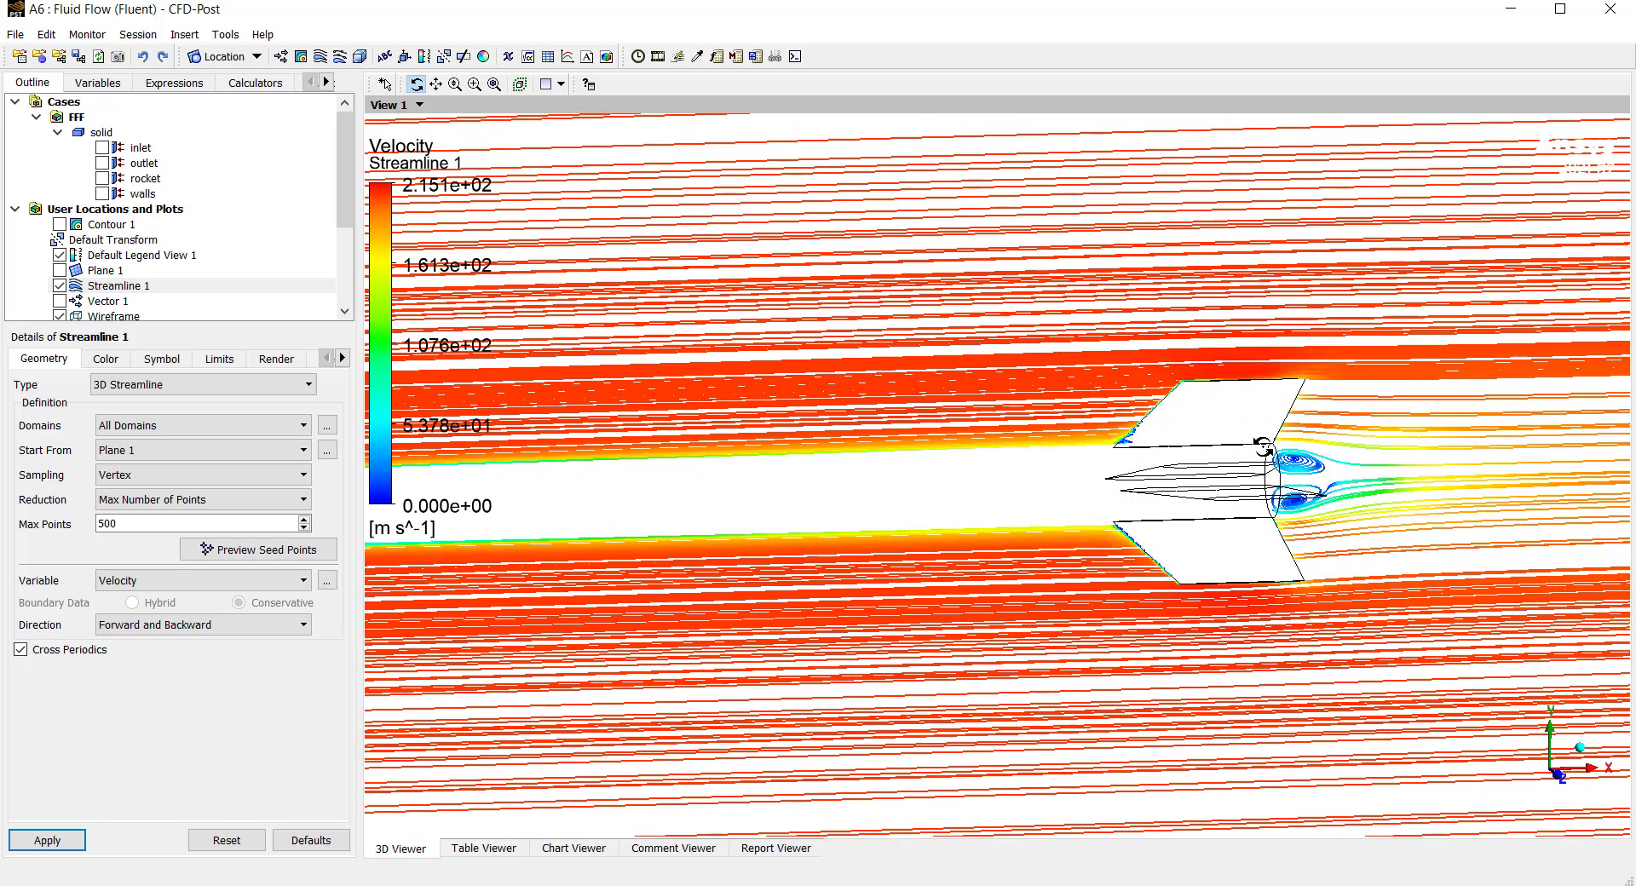
scroll(1307, 491, "up", 5)
left_click_drag(992, 282, 994, 377)
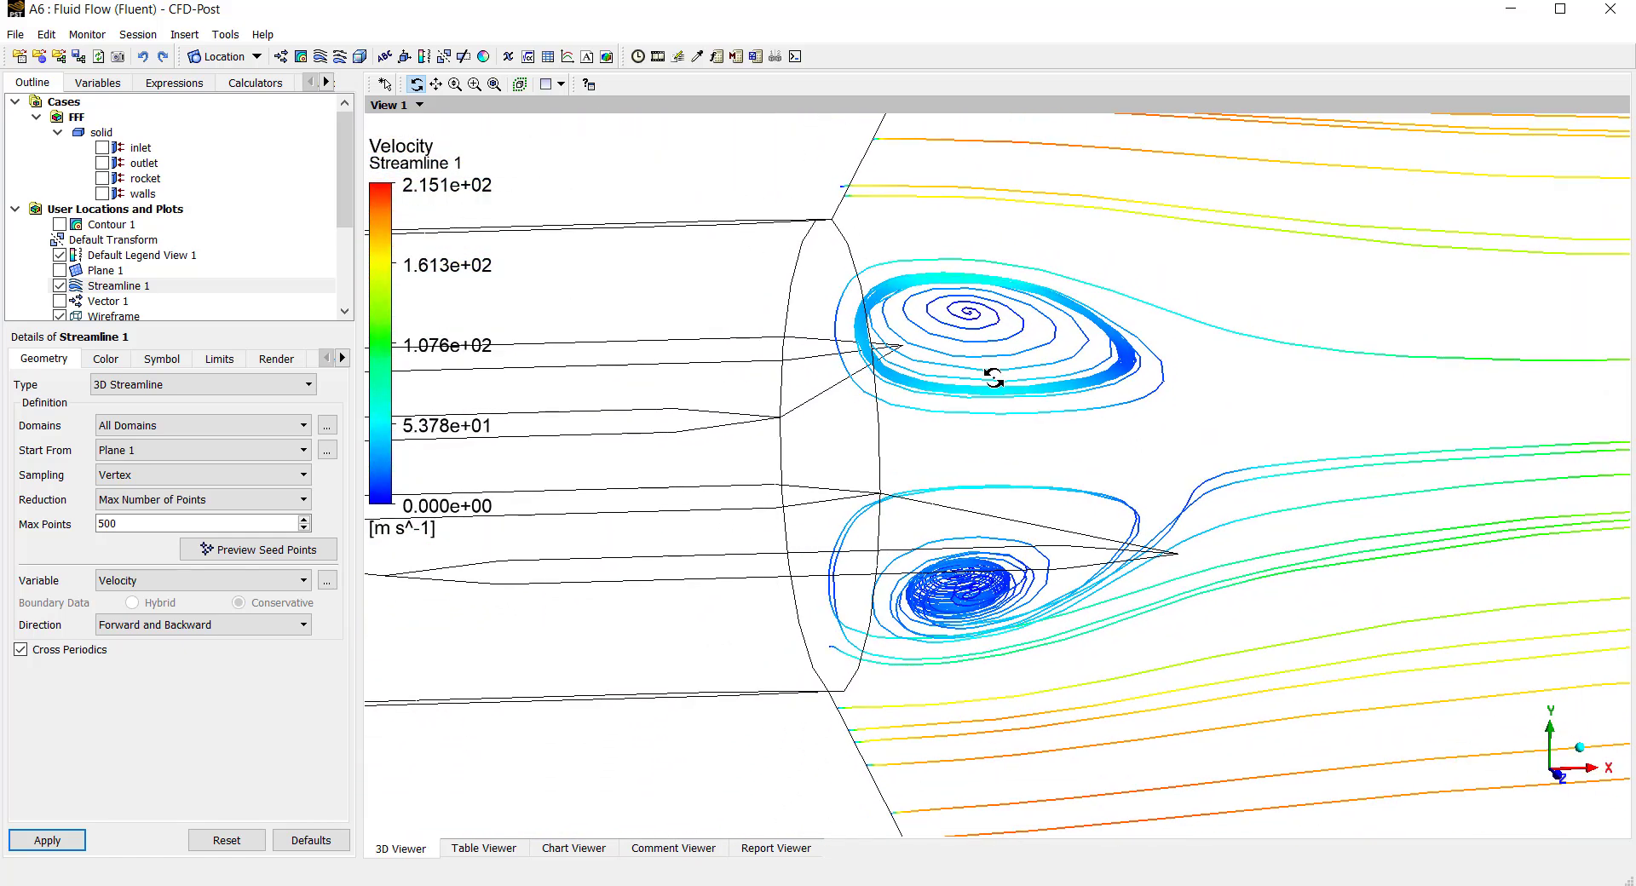
scroll(994, 377, "down", 8)
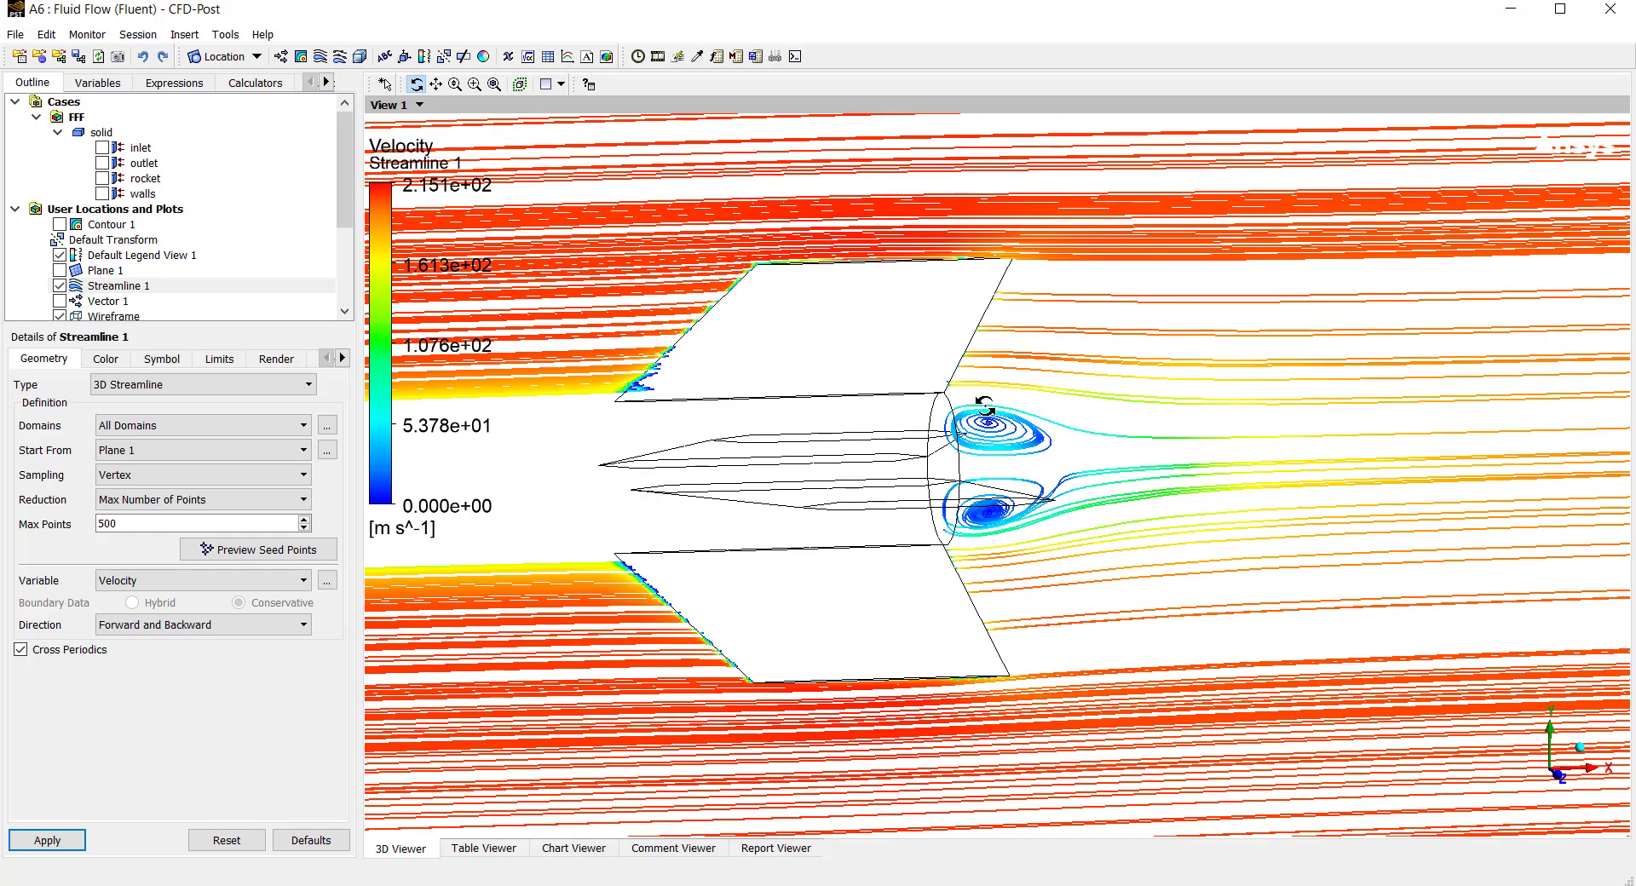
middle_click_drag(984, 404, 1062, 436)
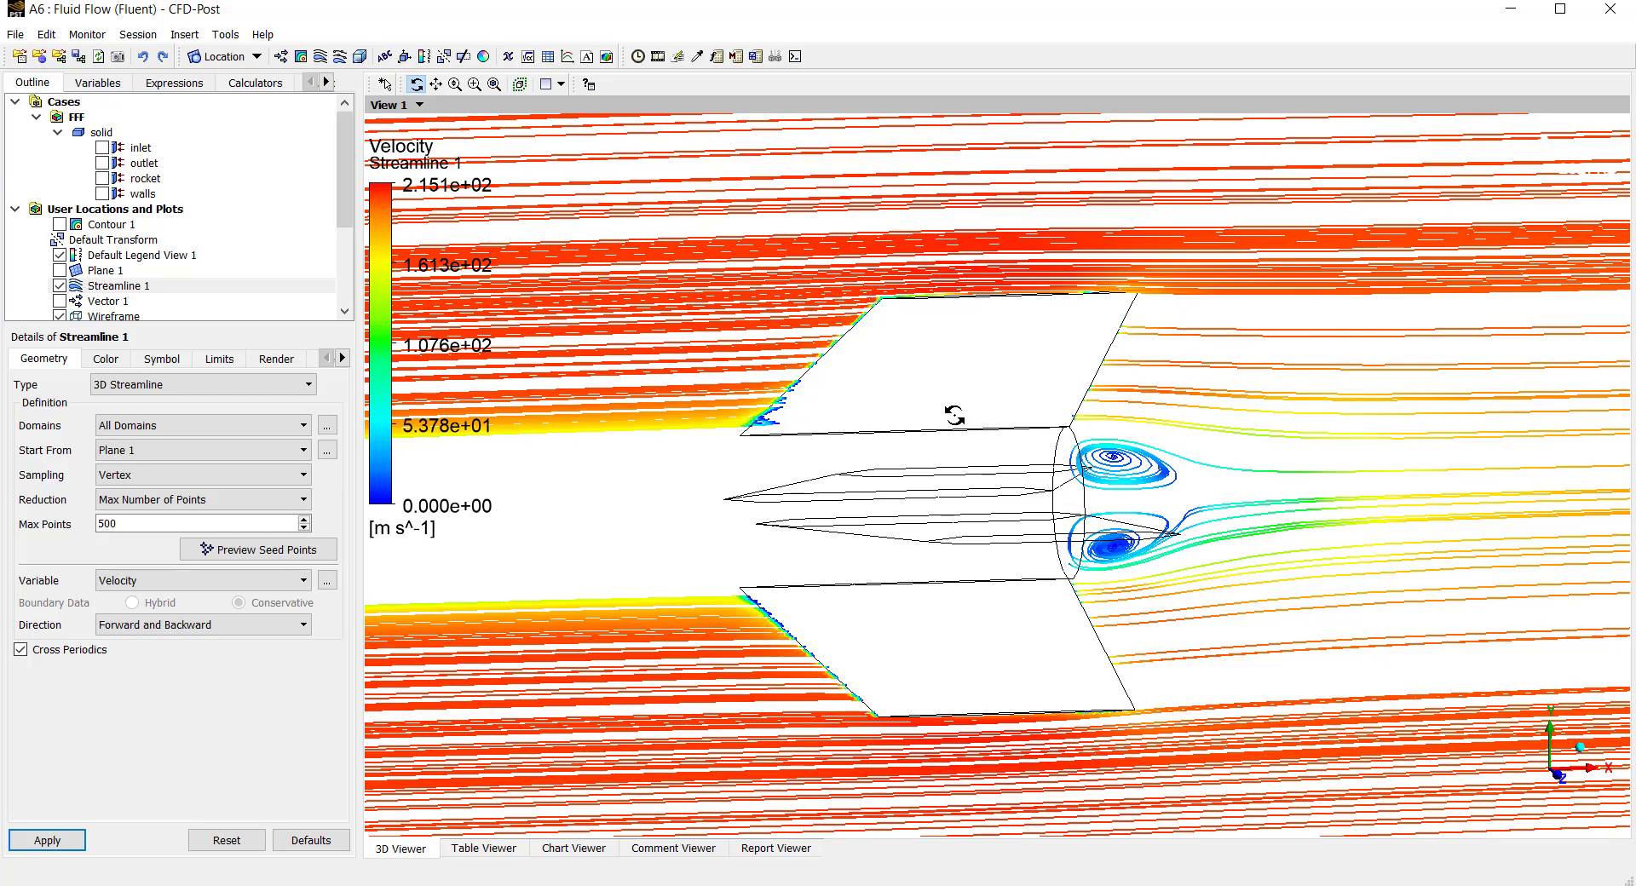
scroll(946, 414, "down", 4)
scroll(895, 403, "down", 6)
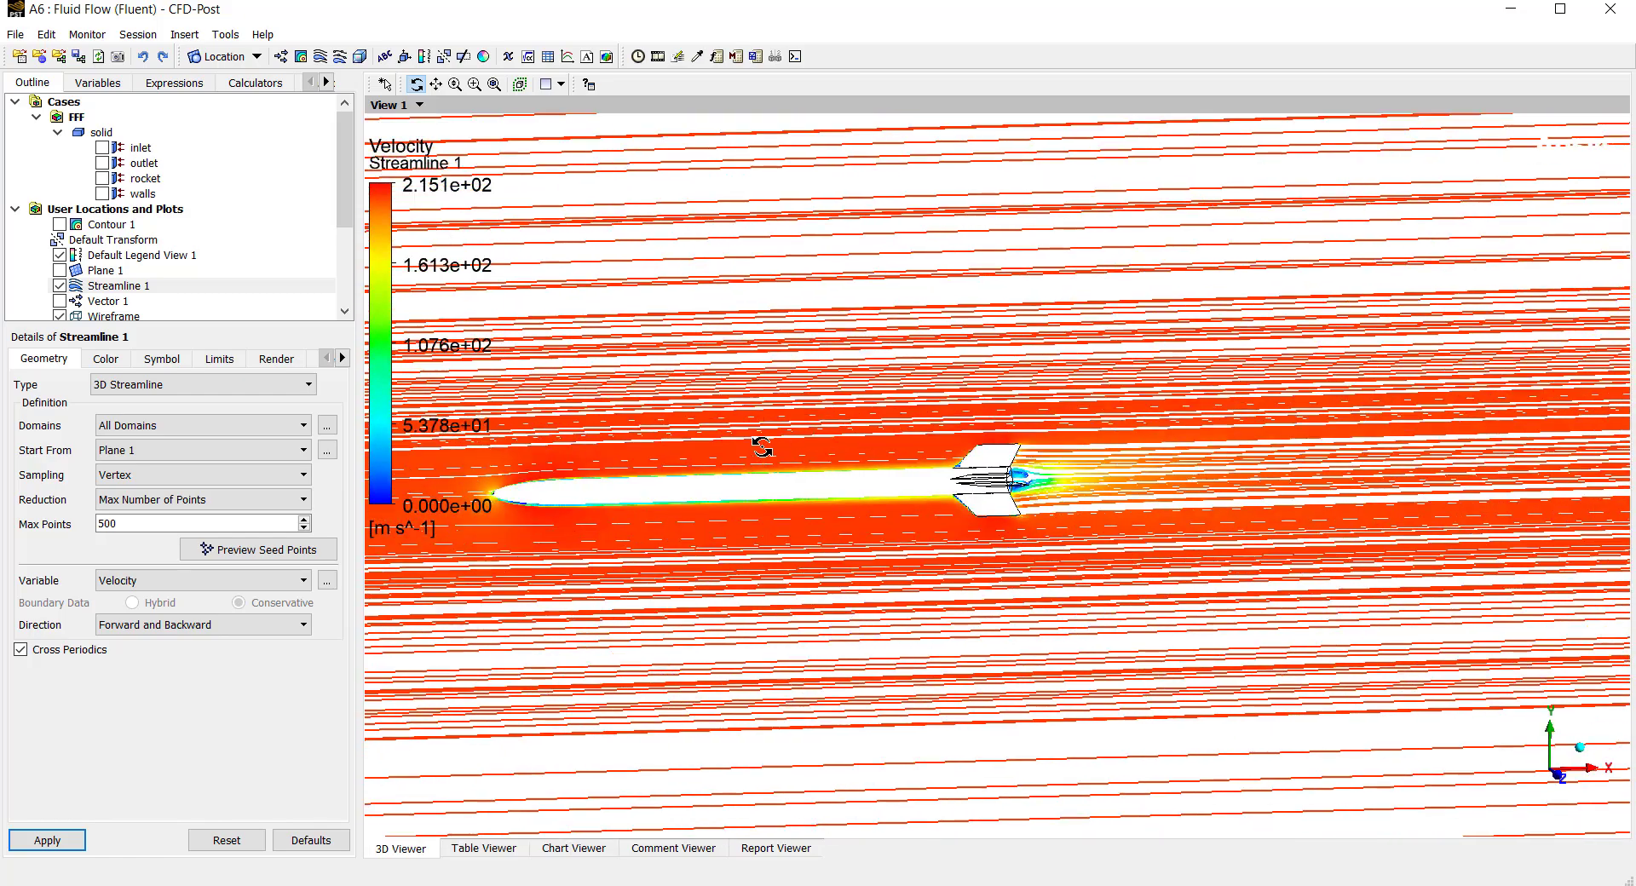
middle_click_drag(763, 446, 1099, 464)
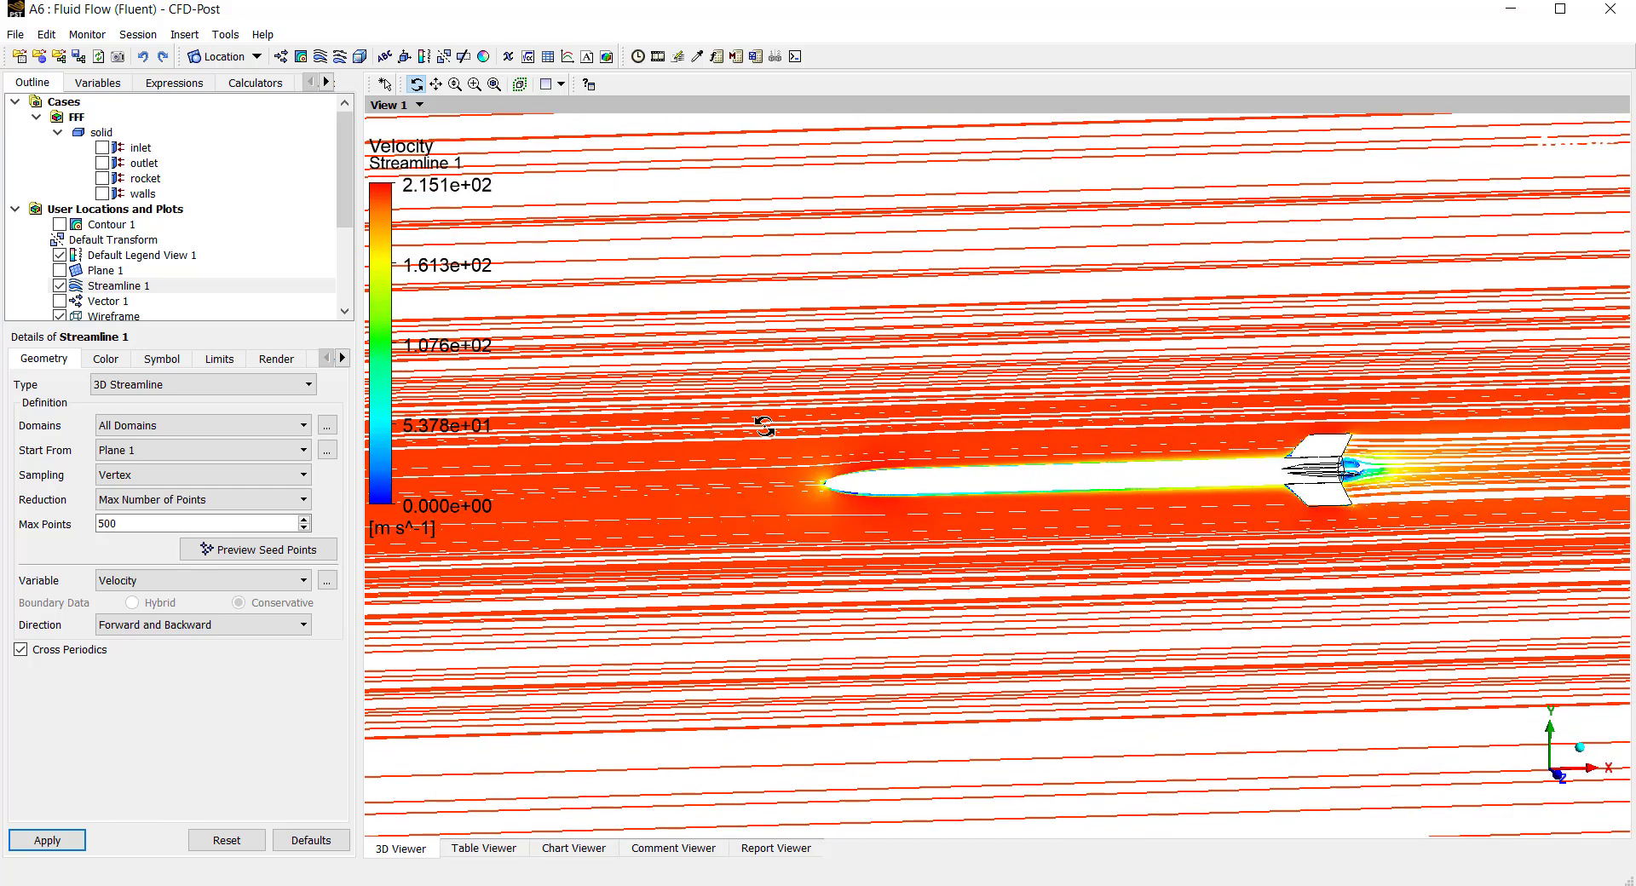
Zoom out and orbit to view the streamlines around the whole rocket.
scroll(976, 454, "down", 1)
scroll(976, 454, "down", 4)
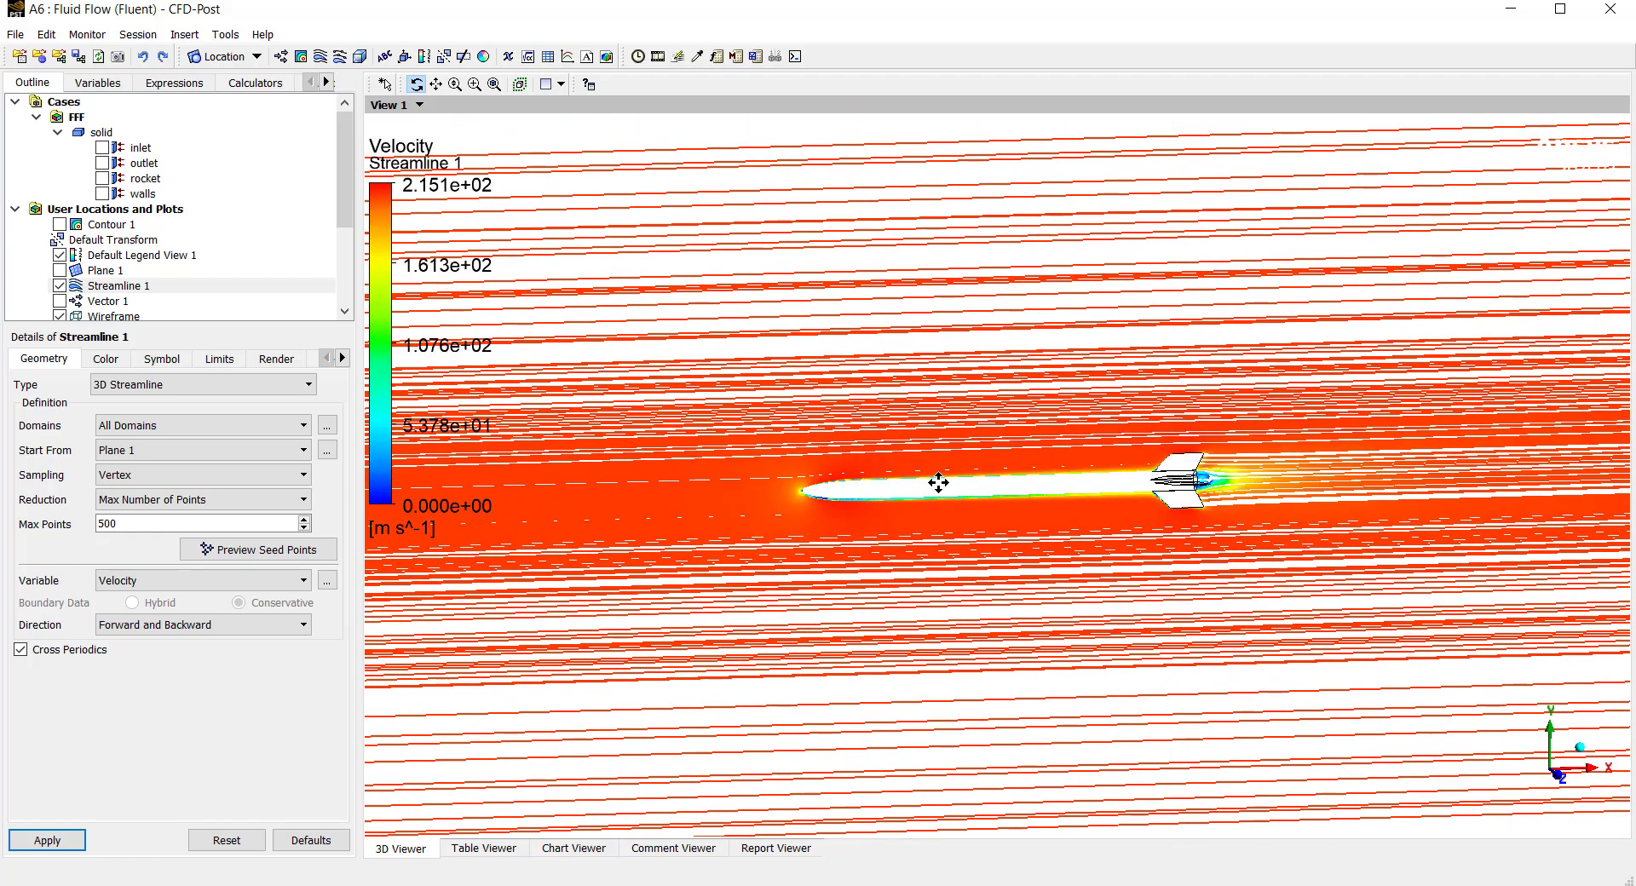
scroll(940, 465, "down", 1)
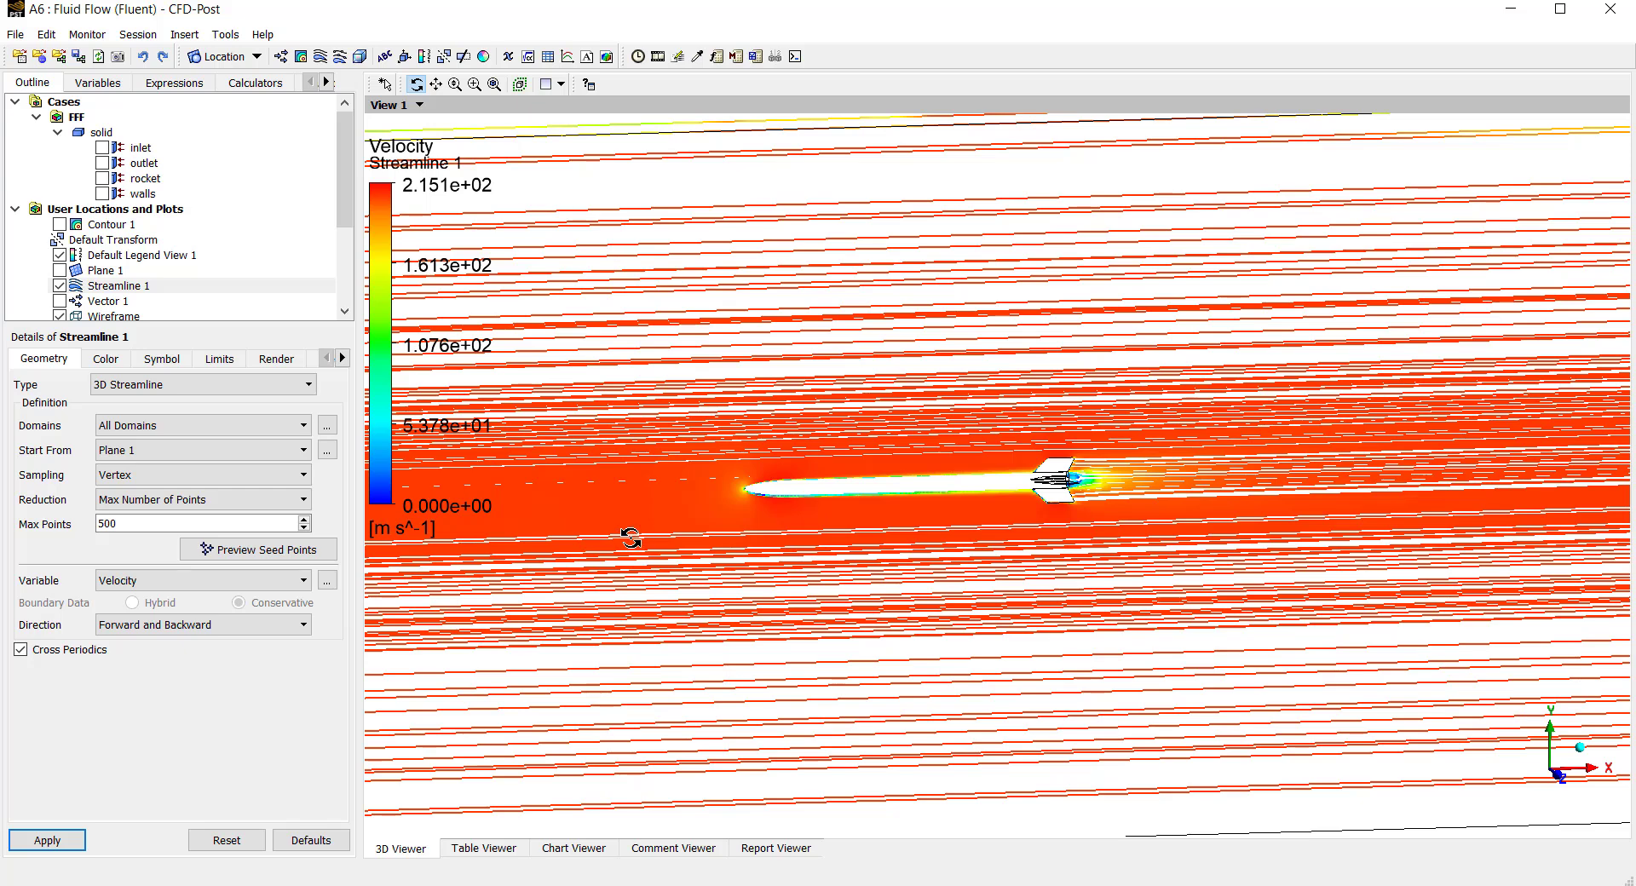
scroll(713, 464, "up", 2)
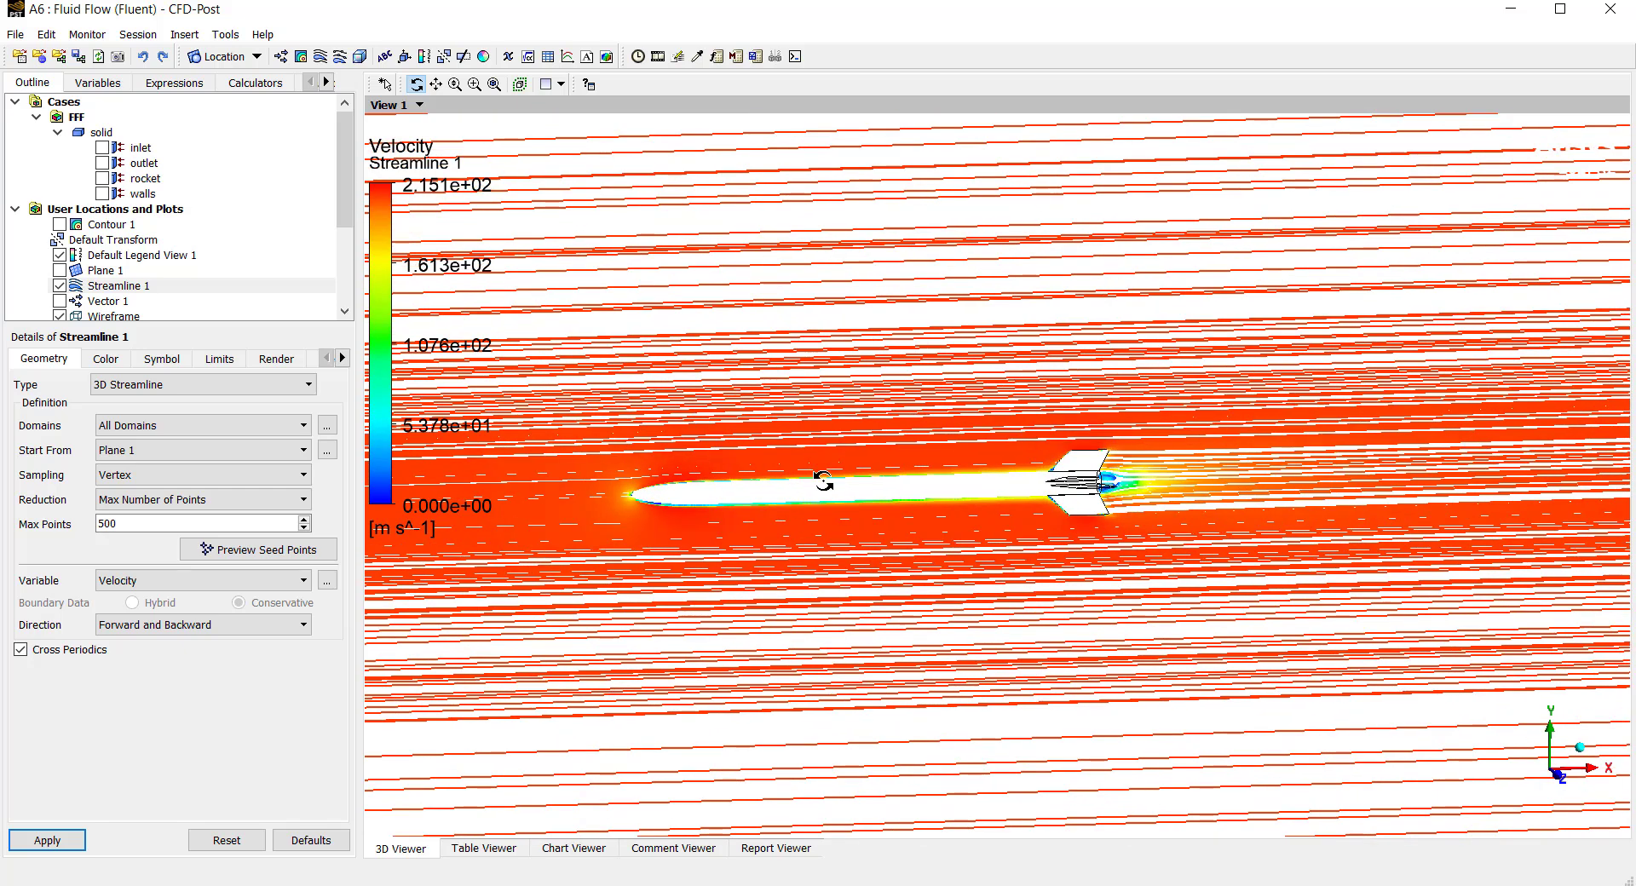
scroll(885, 499, "down", 2)
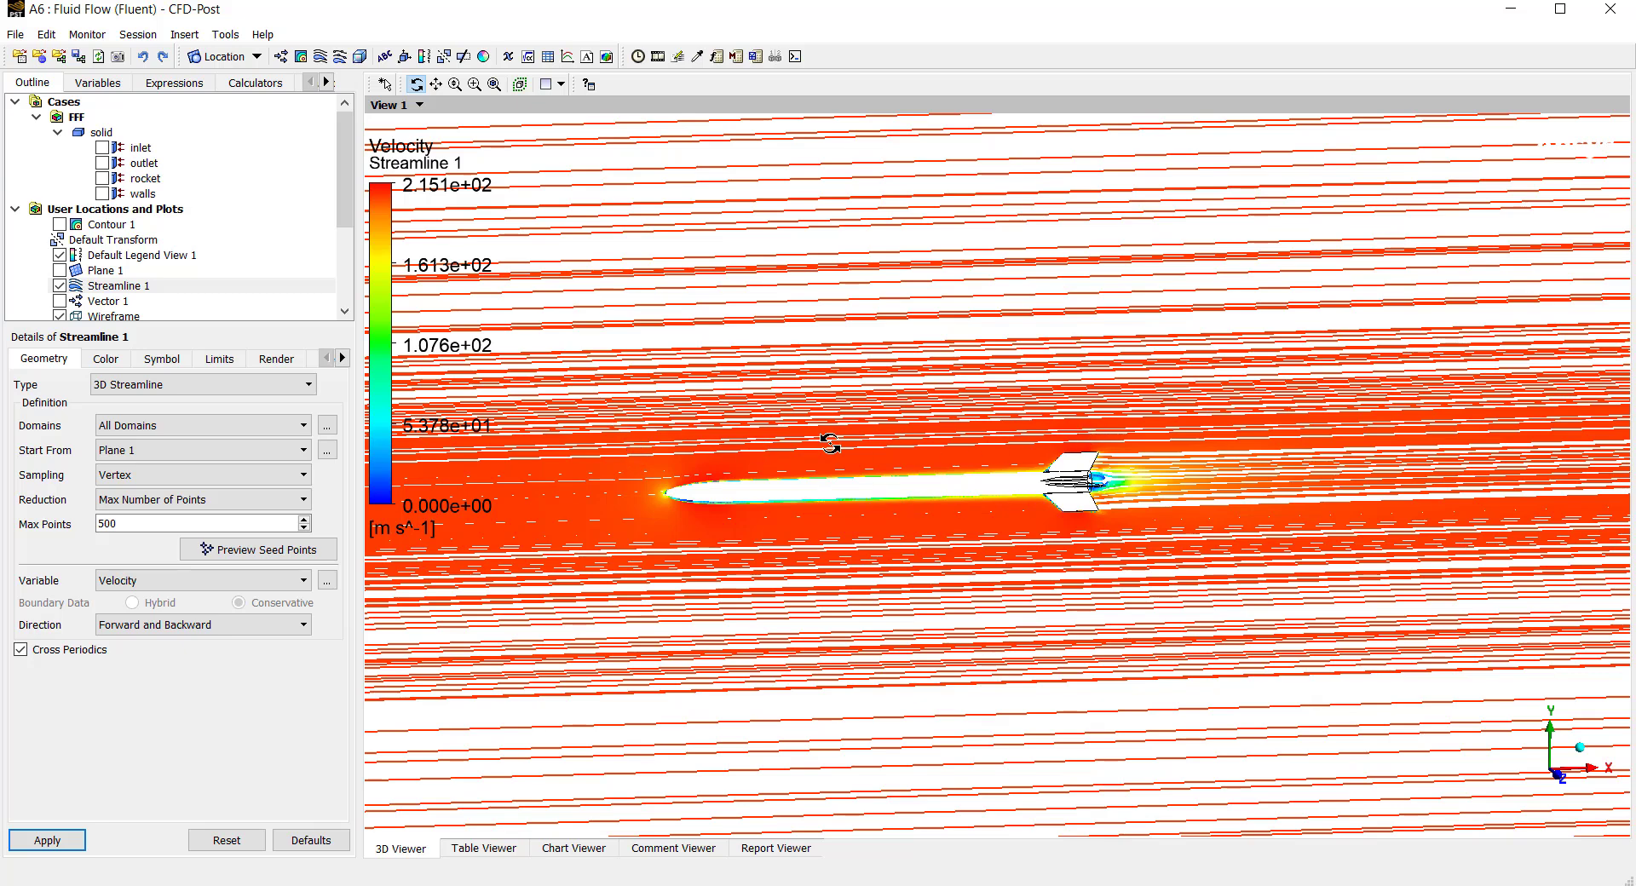
left_click_drag(829, 438, 829, 442)
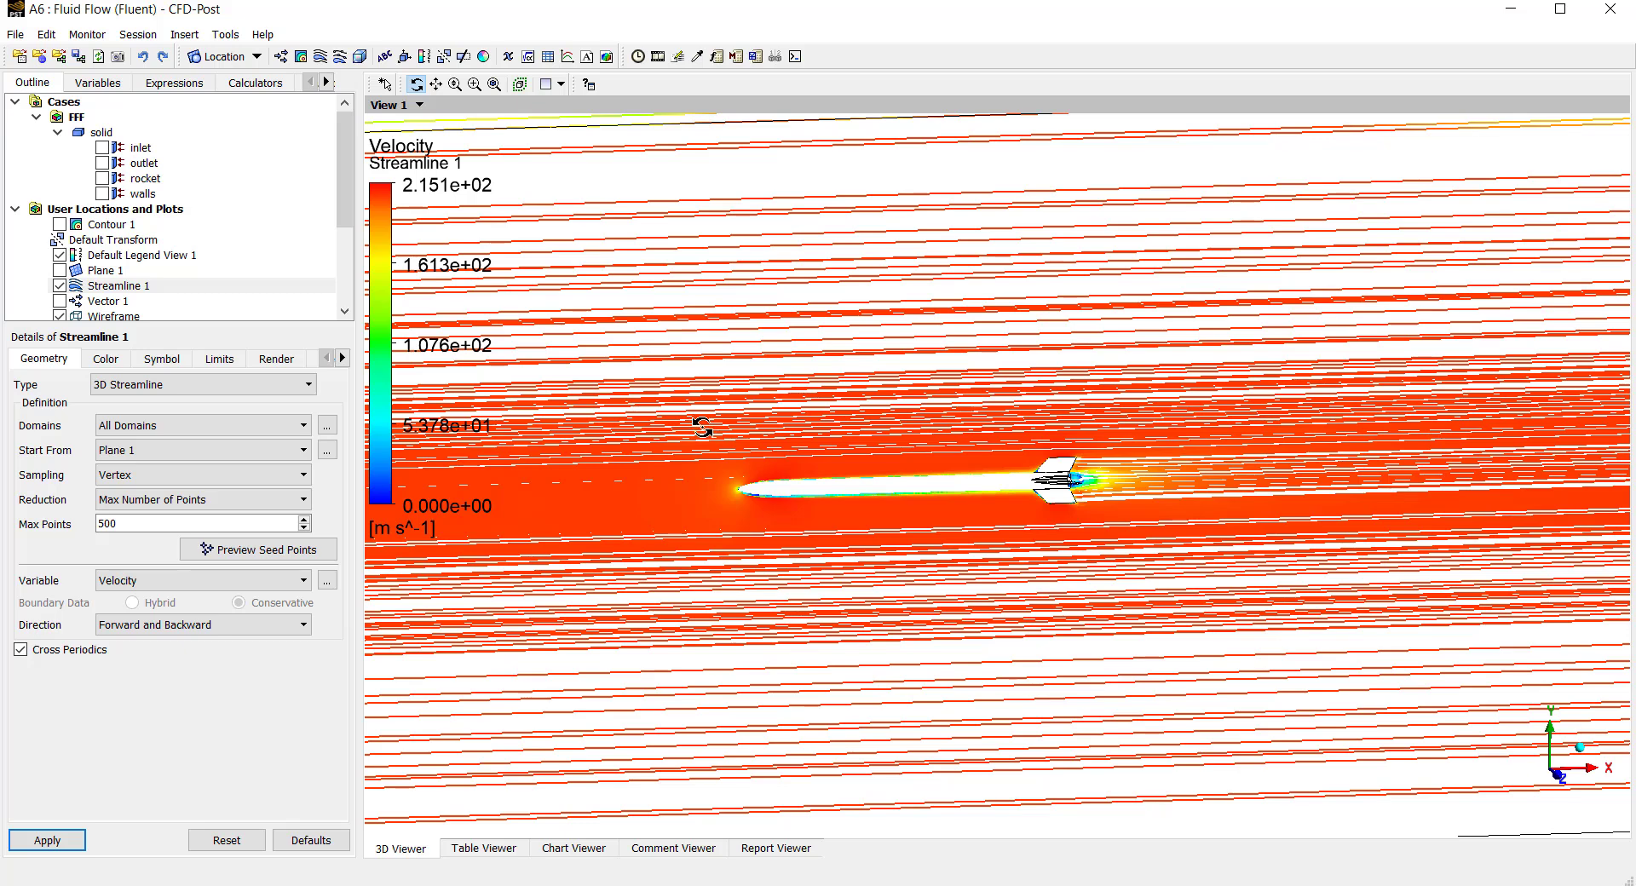
left_click_drag(712, 434, 1127, 550)
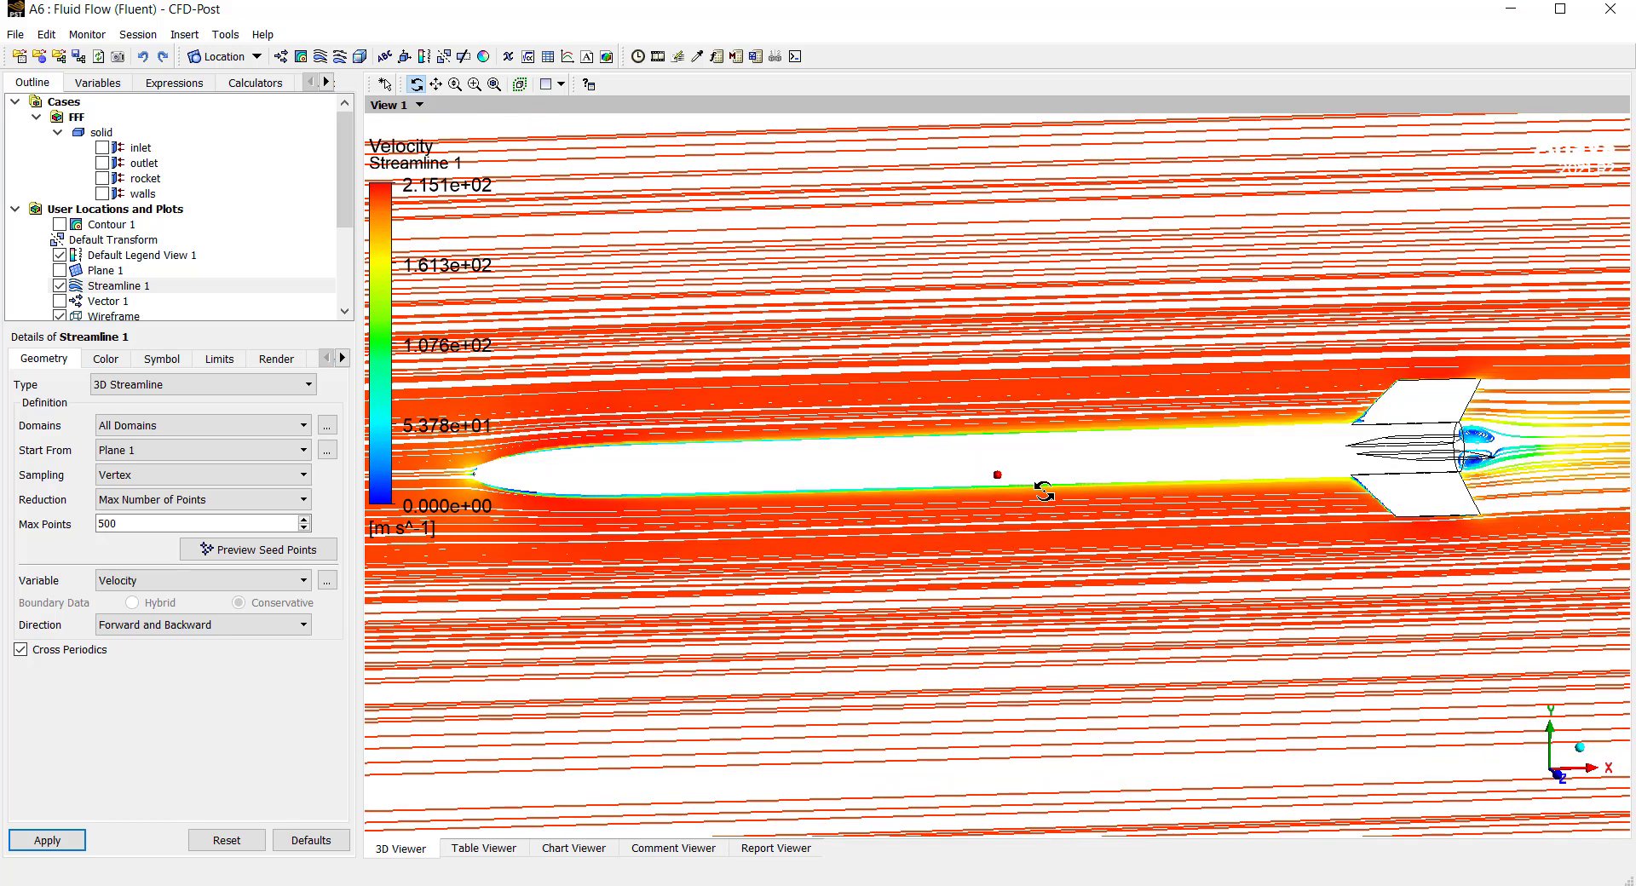
left_click_drag(1042, 487, 815, 457)
left_click_drag(1093, 385, 996, 411)
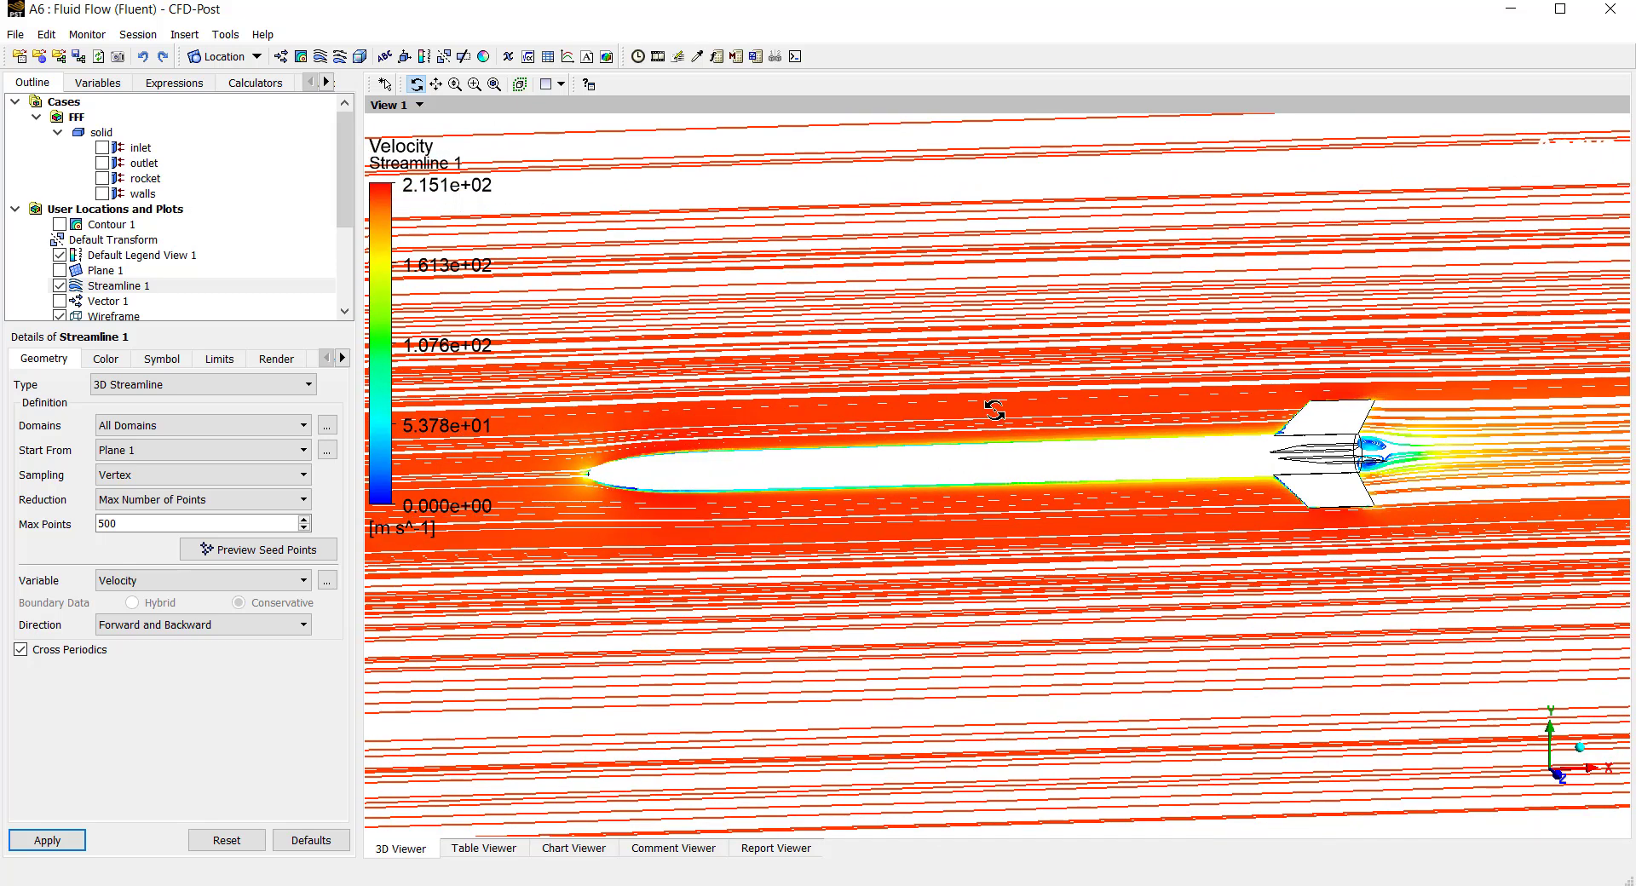